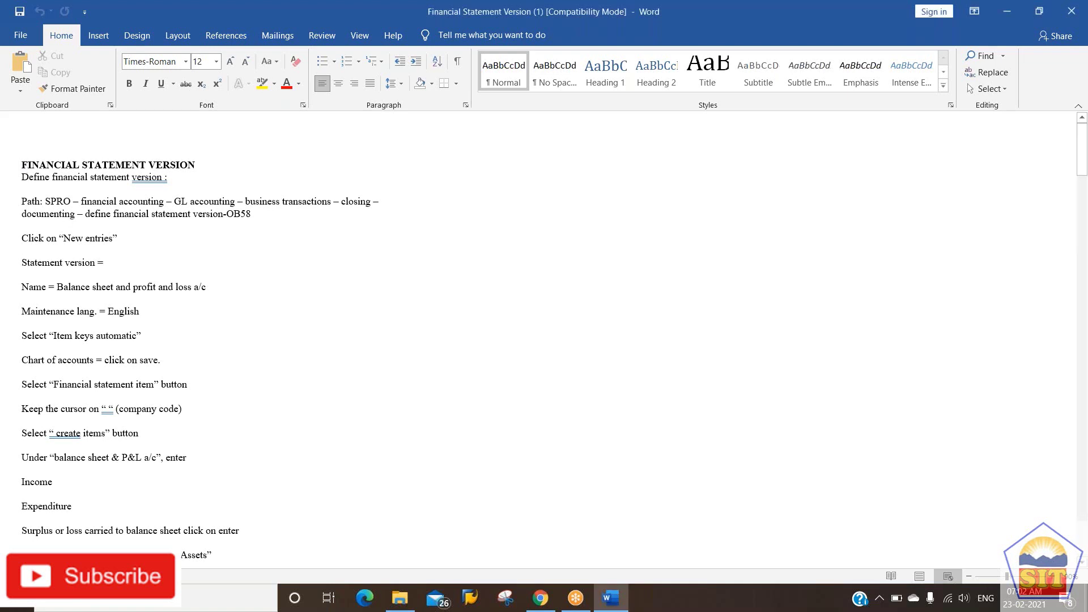
Switch to SAP and open the financial statement versions overview with transaction OB58.
click(470, 598)
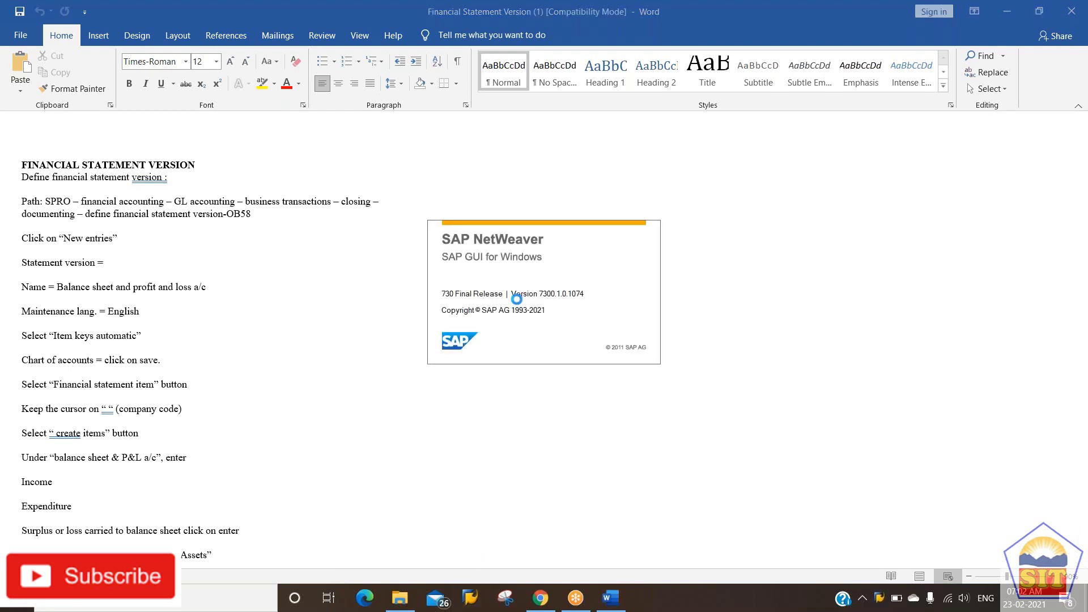
key(Down)
key(Down)
key(Down)
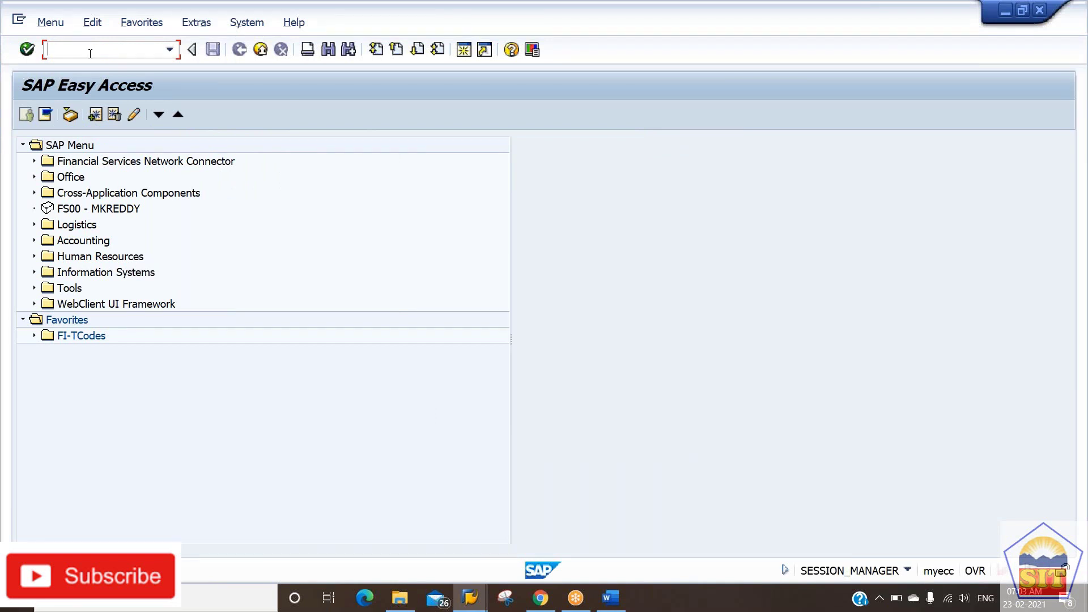
text(ob58)
key(Return)
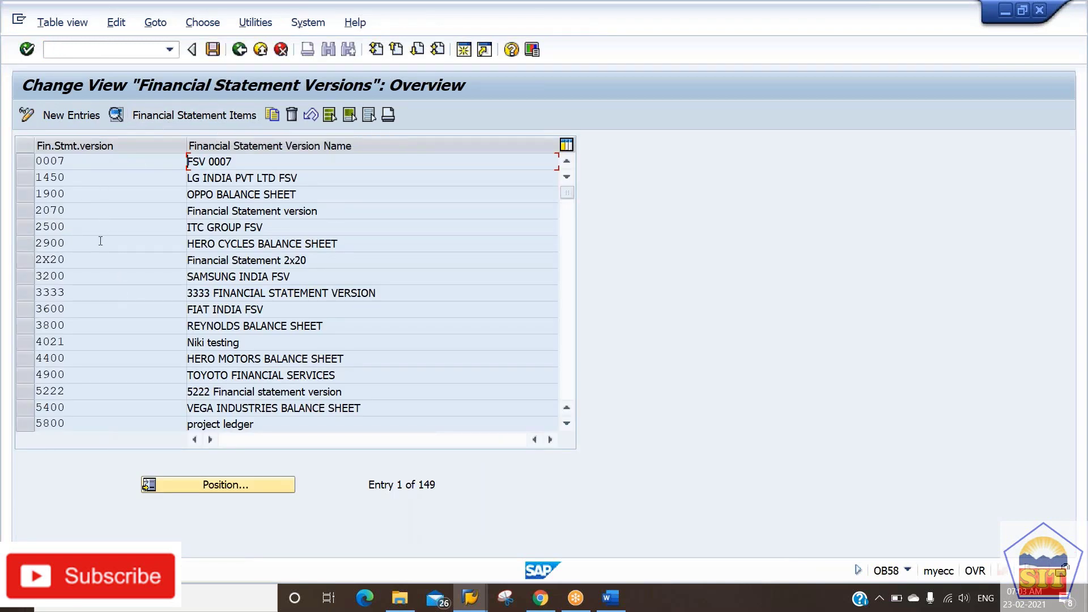
Review the details of the existing financial statement version 2070 and return to the overview.
double_click(90, 215)
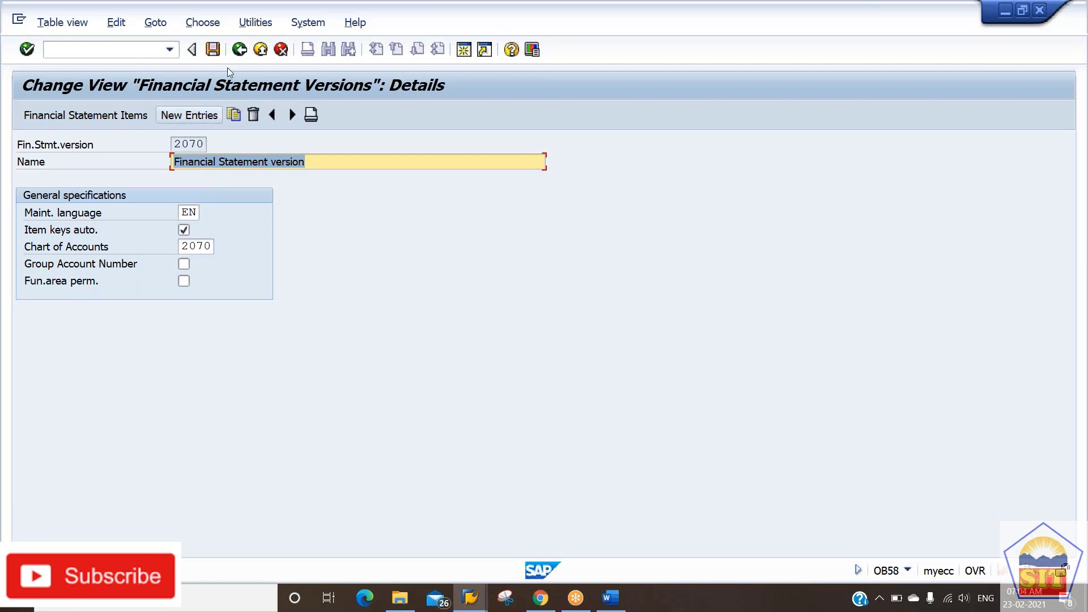
click(239, 50)
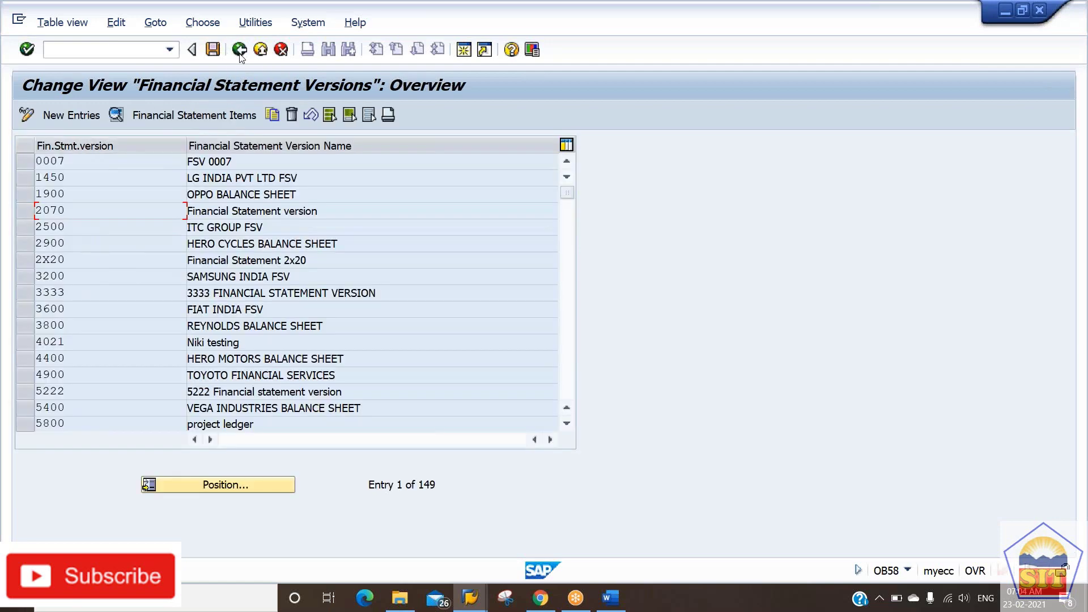
Start a new financial statement version INK0 named "Financial Statement Version for INK" with maintenance language EN.
click(79, 117)
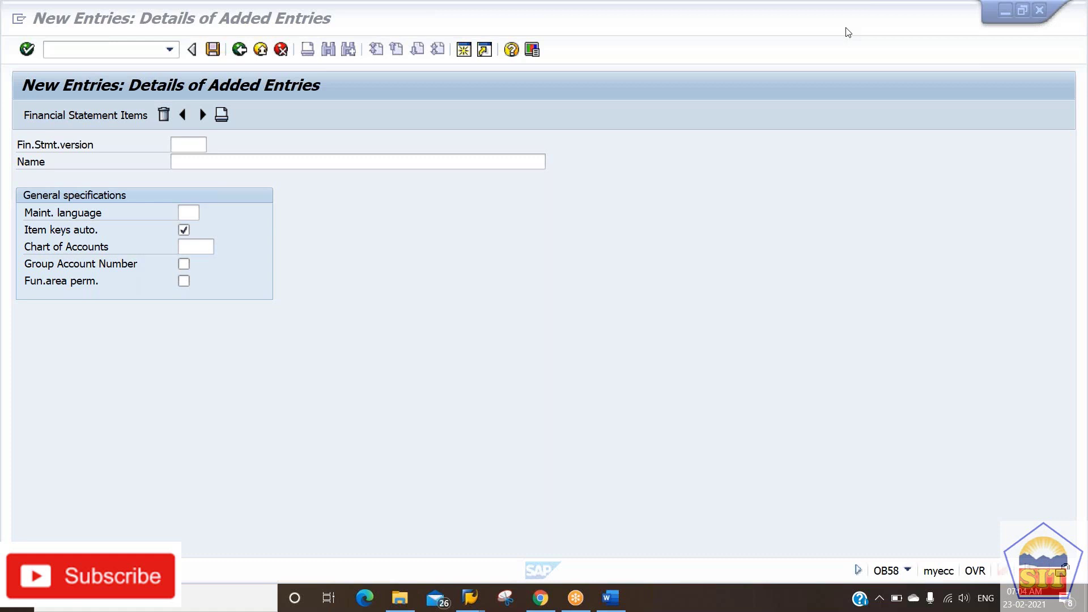
click(187, 149)
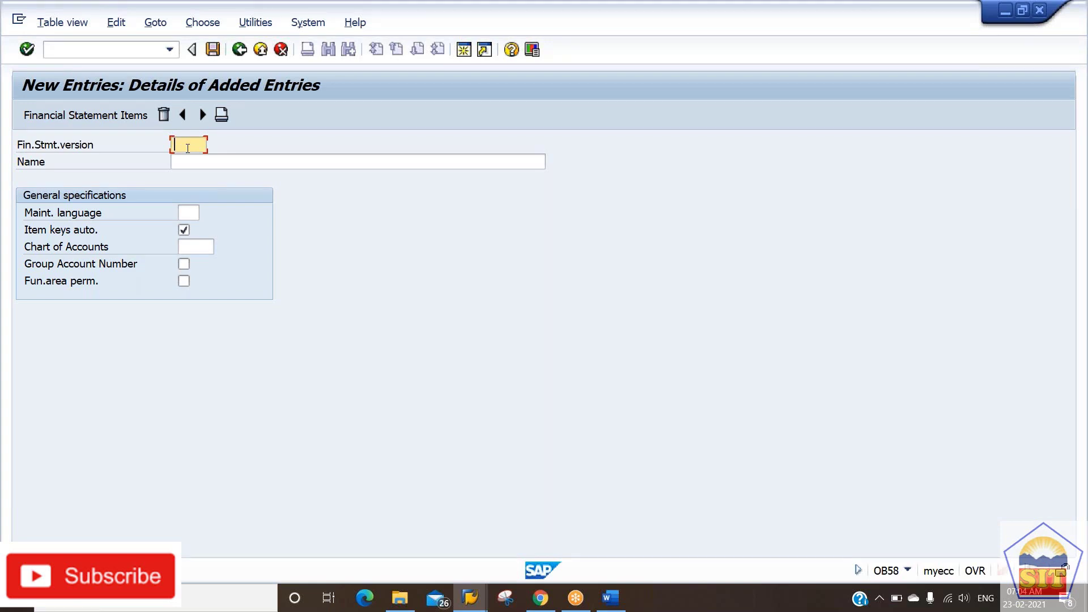
text(INK0)
key(Tab)
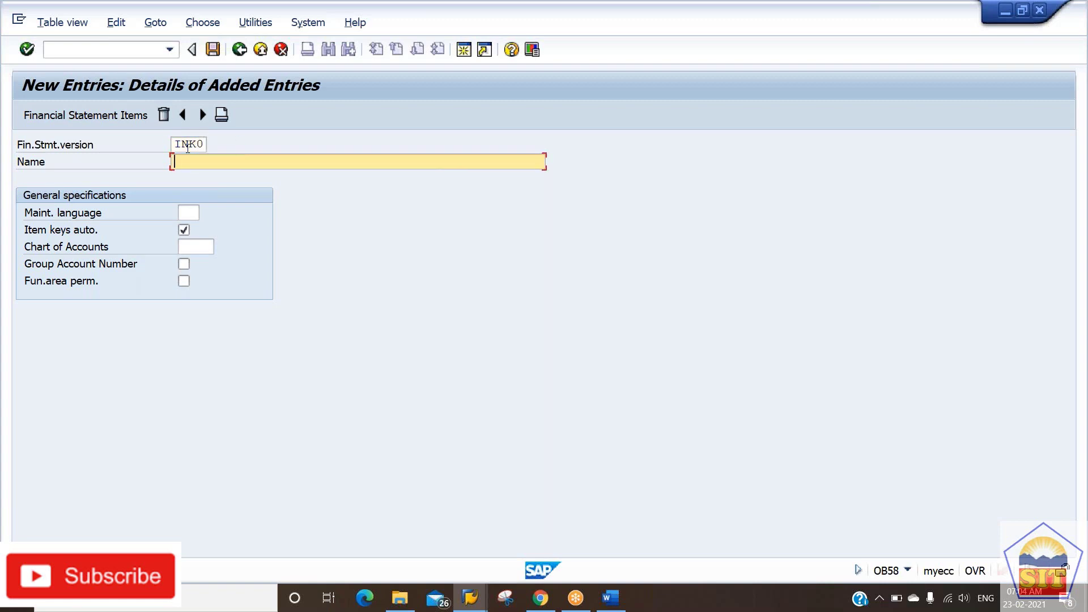
text(Financial Statement Versionf)
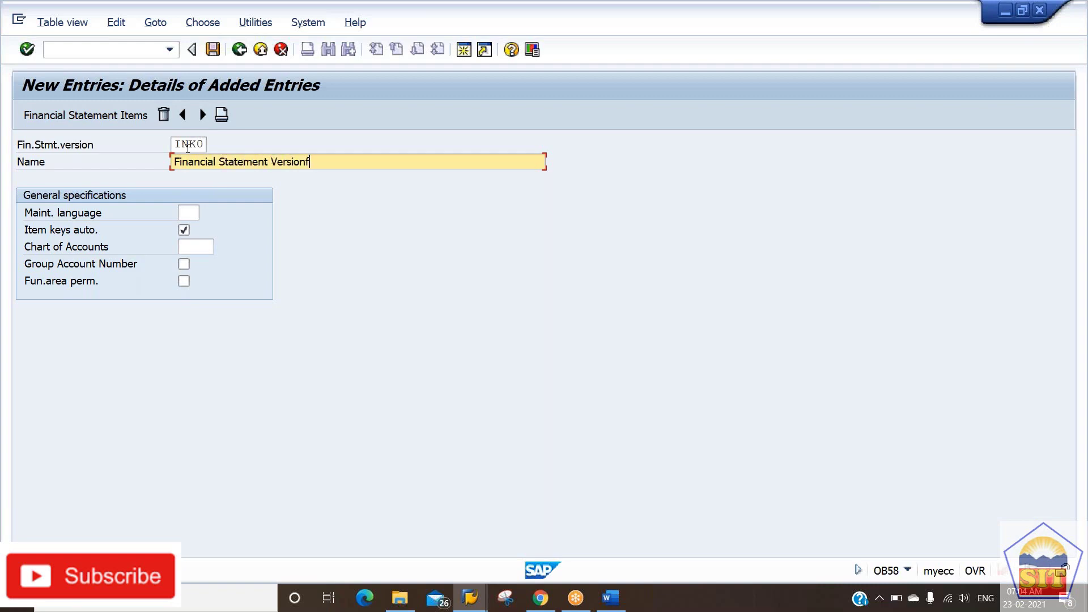
key(BackSpace)
text(for INK)
key(Tab)
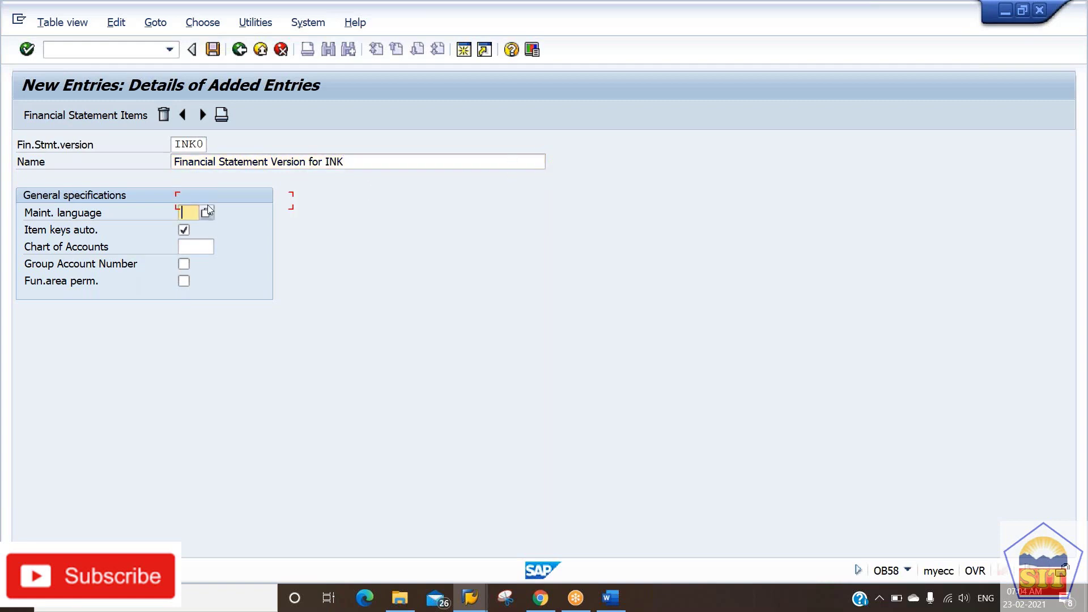
text(en)
key(Tab)
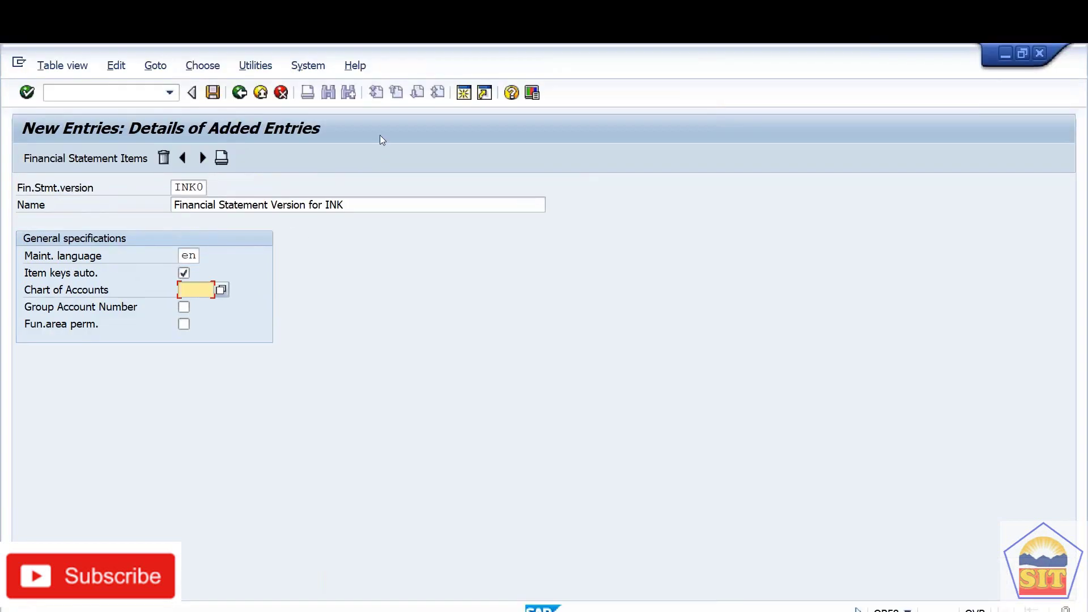
In a new session, open transaction OBY6 and look up the global data of company code INK0.
click(464, 93)
text(o)
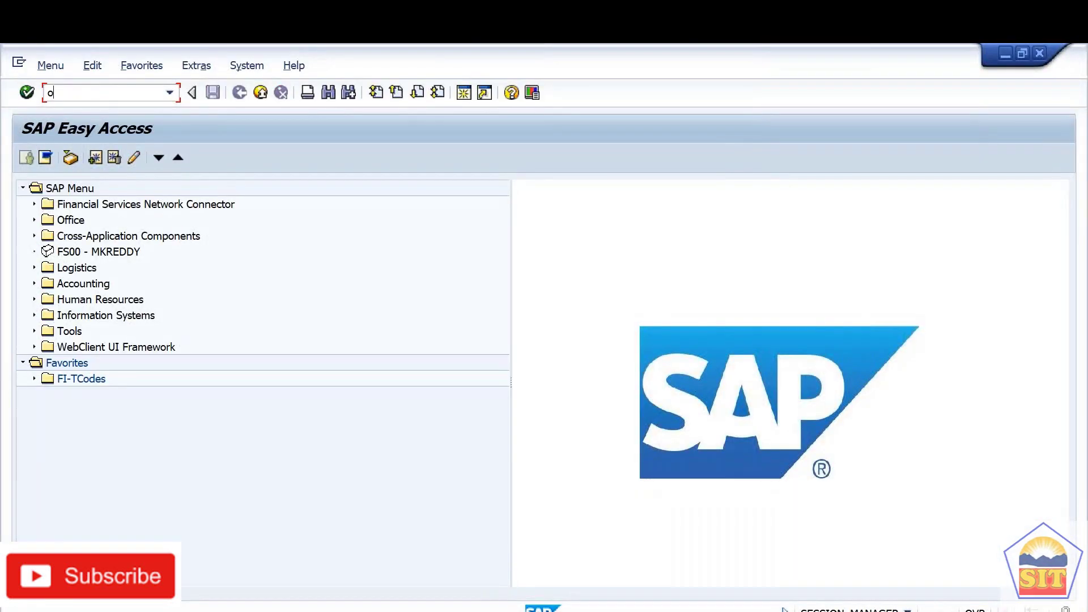
text(by6)
key(Return)
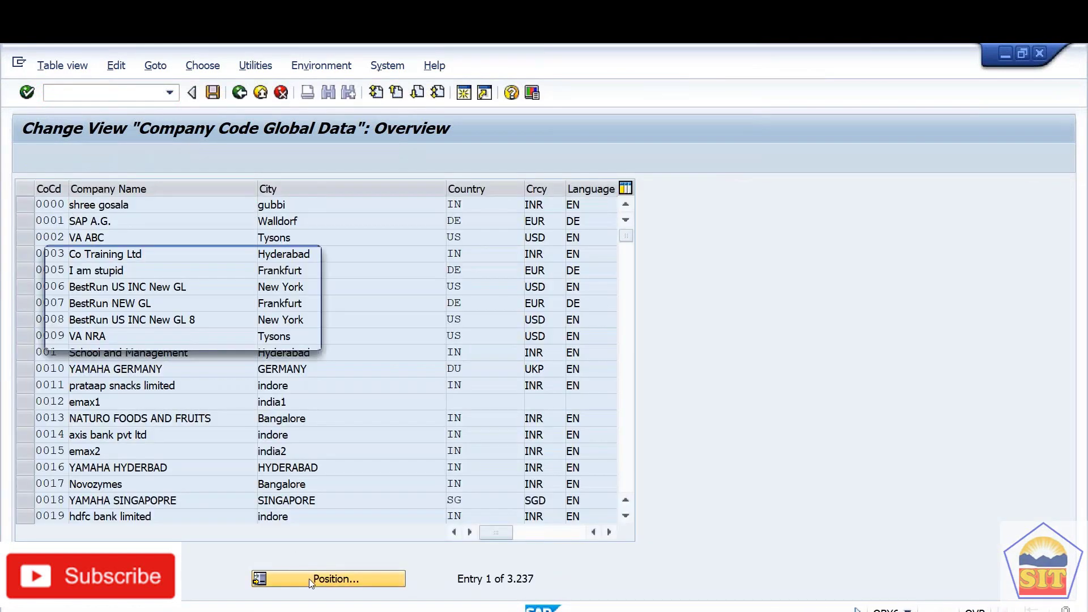
text(ink0)
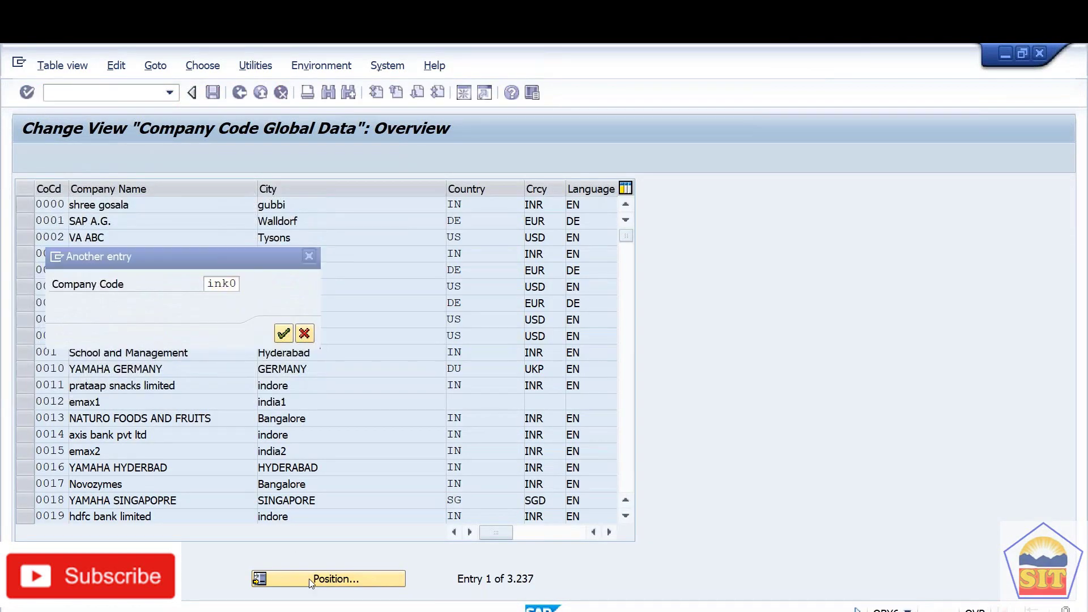
key(Return)
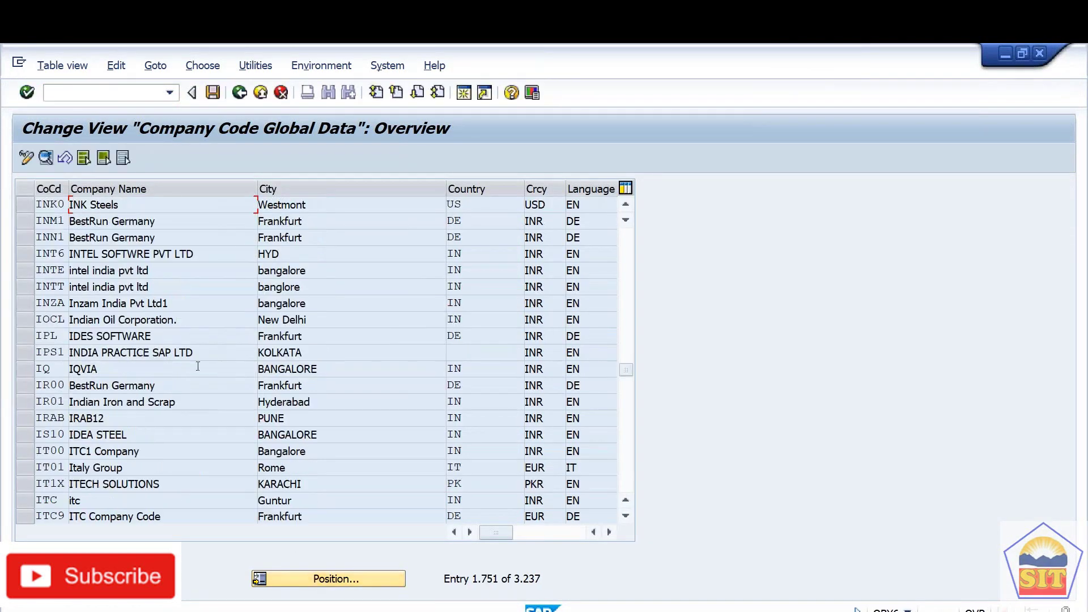
click(46, 157)
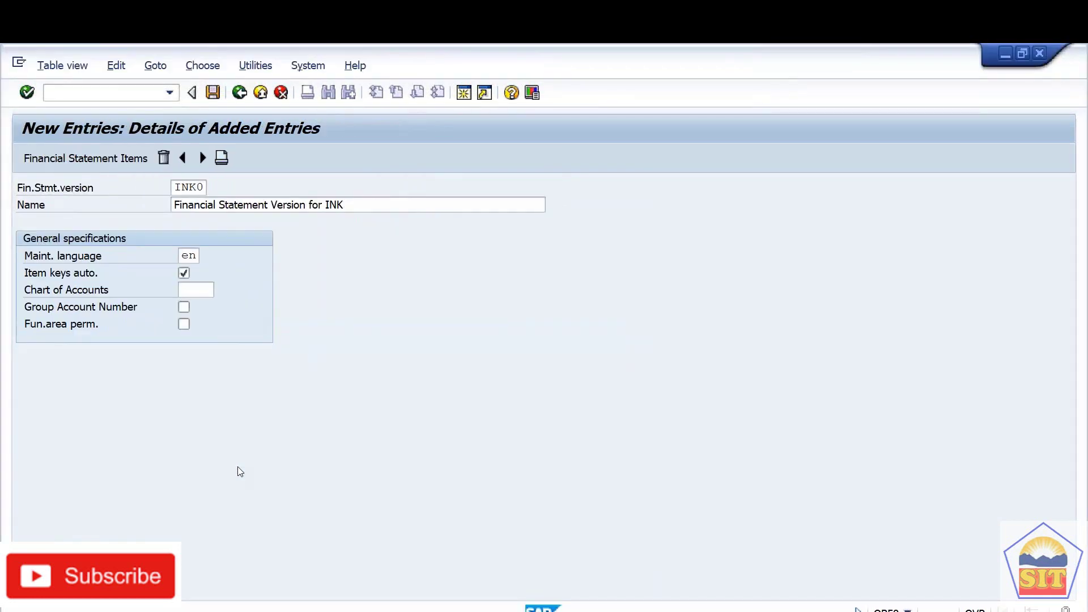
Set the new version's chart of accounts to INK1 and save it under the Sirikaran Company customizing request.
click(190, 292)
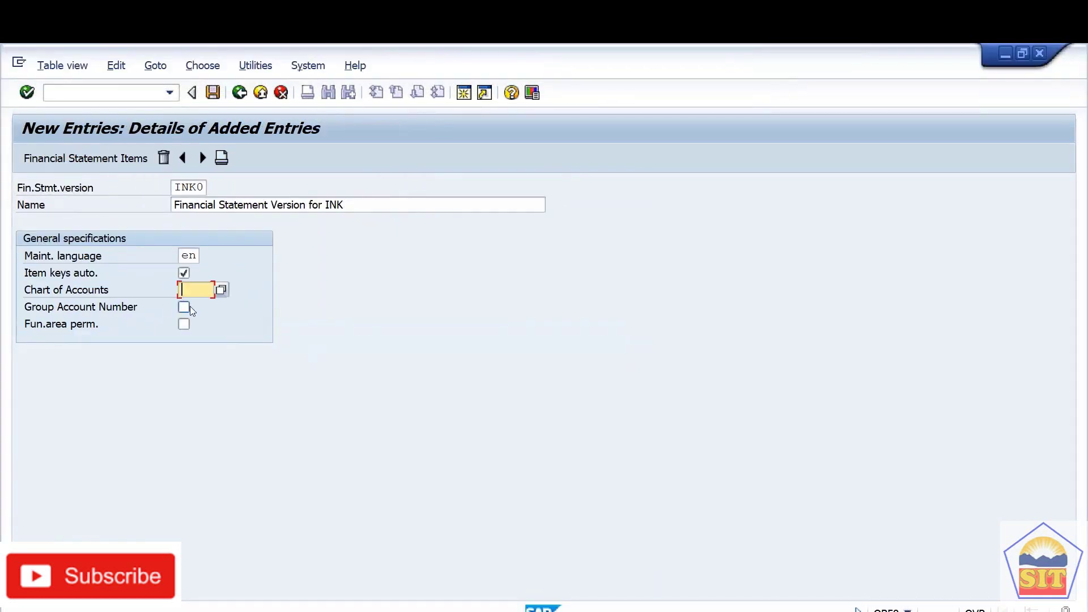
key(ctrl+s)
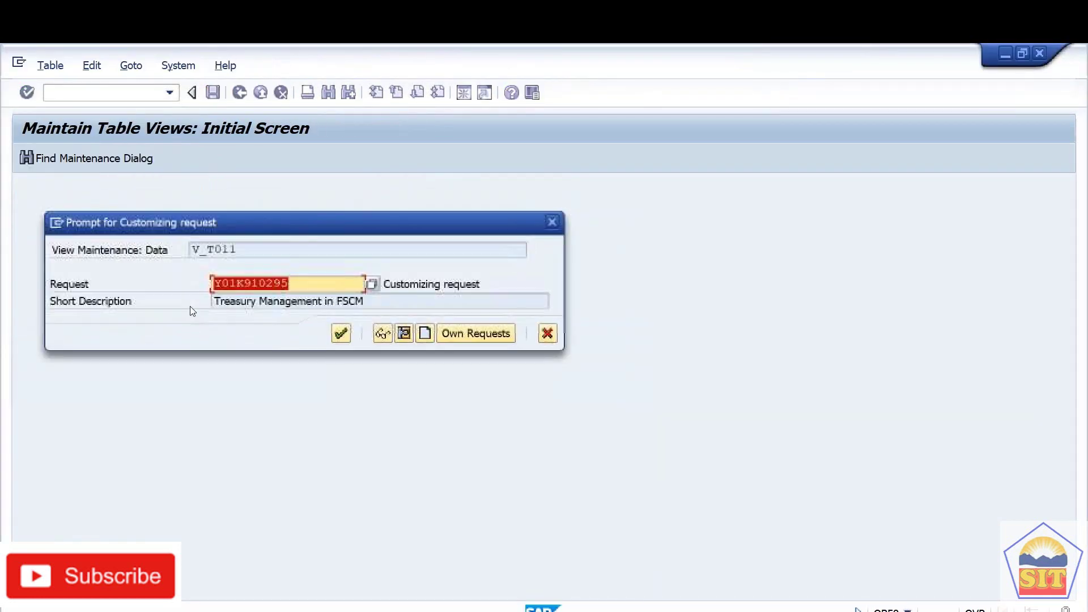
click(478, 335)
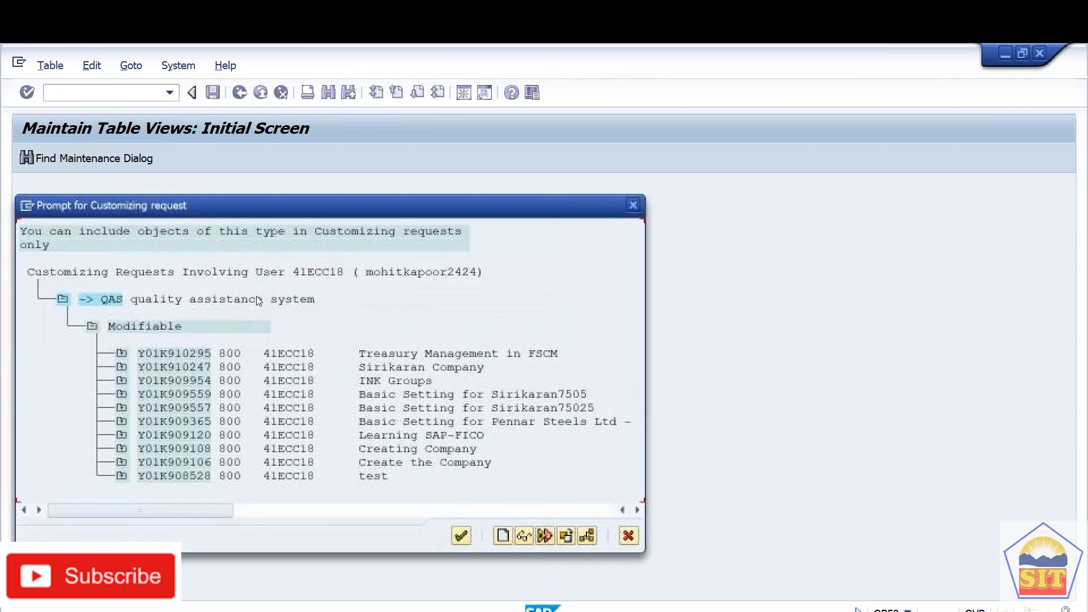
double_click(434, 368)
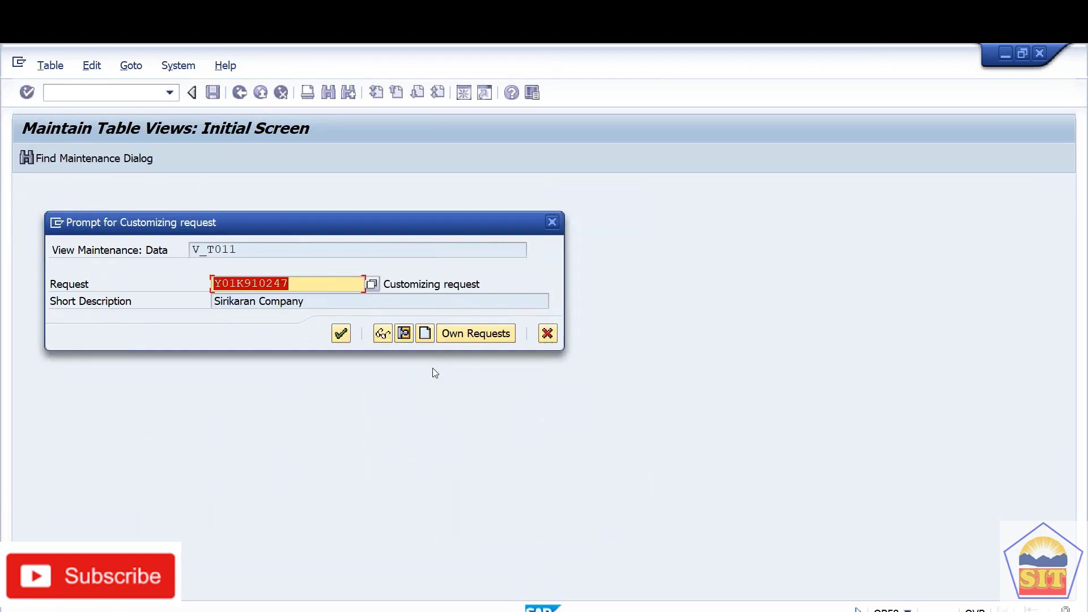
click(341, 333)
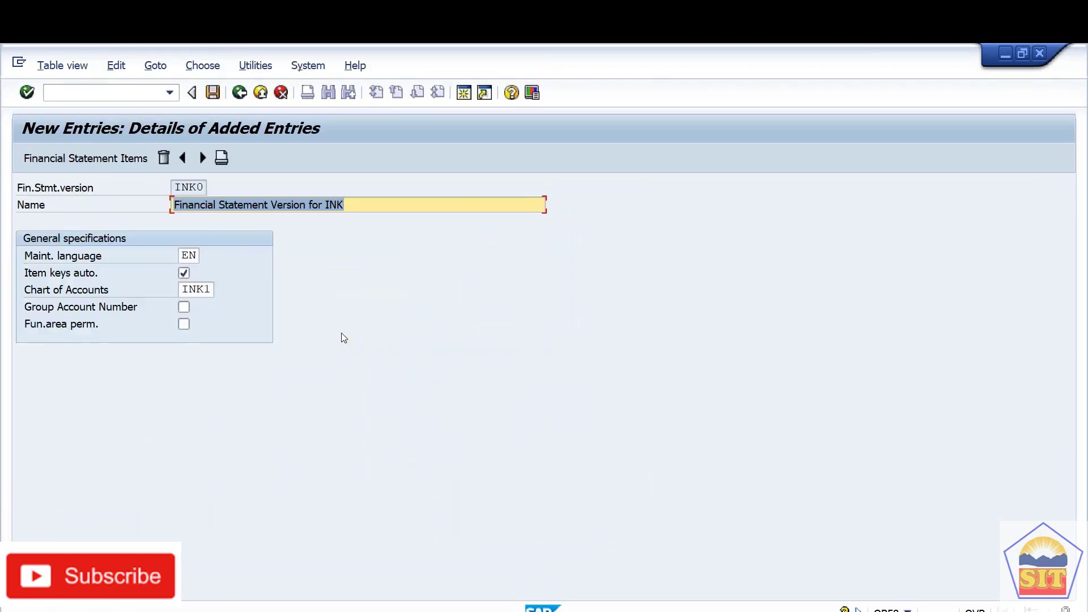
Open the financial statement items of version INK0.
click(115, 161)
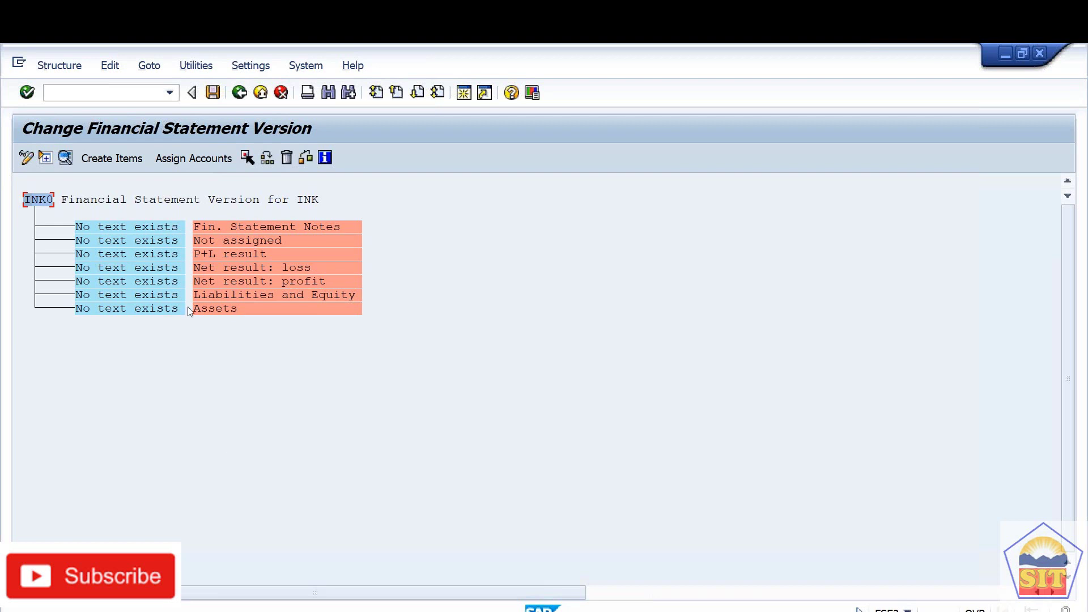
click(213, 297)
Switch to the Word notes and read the instructions for creating and reassigning financial statement items.
click(545, 611)
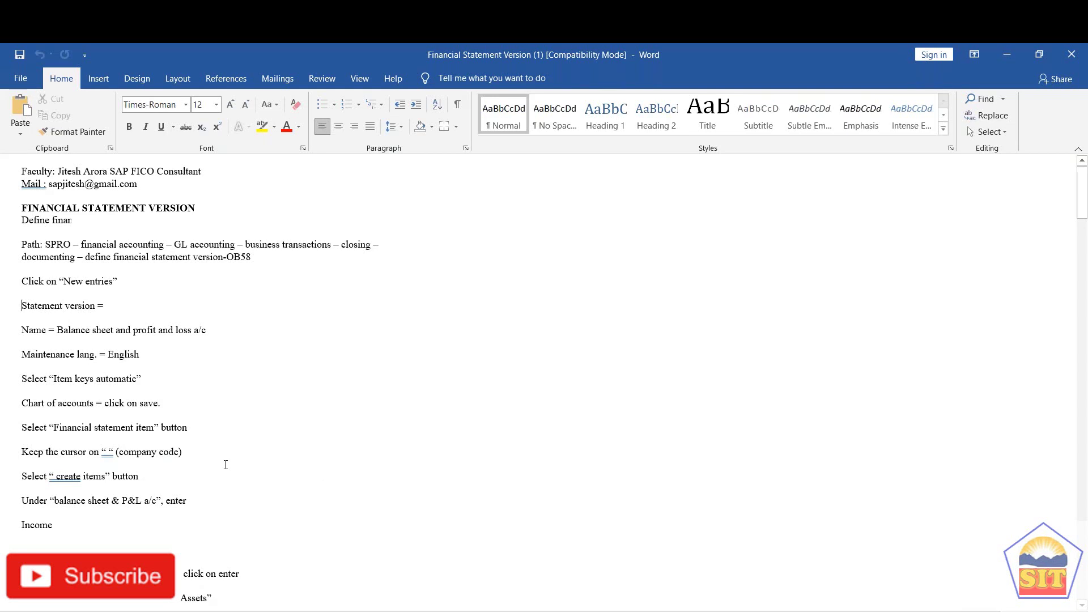
key(Up)
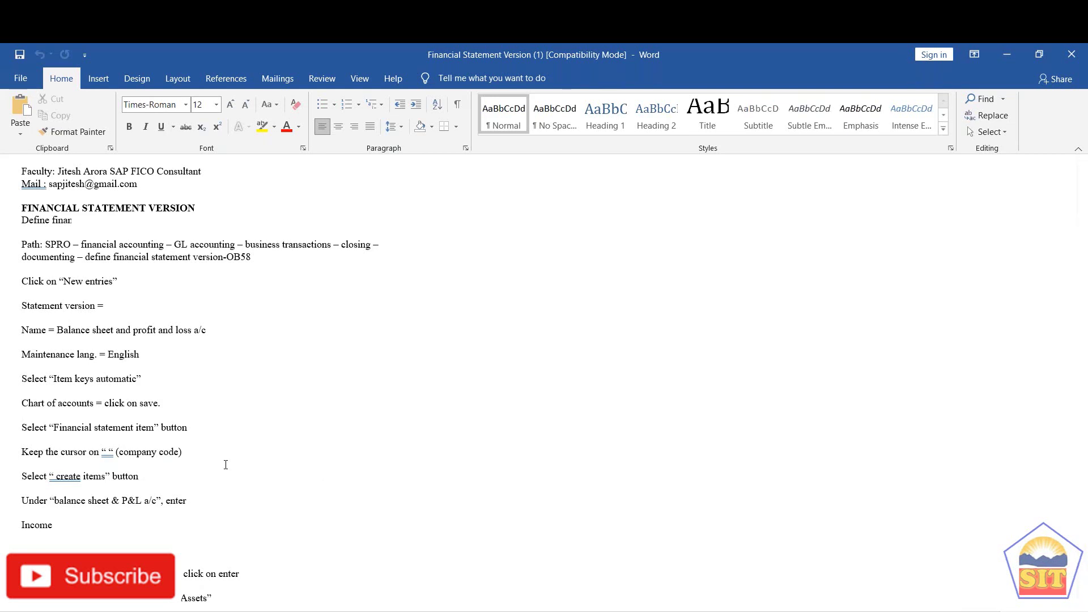
key(Down)
key(Down)
key(Down)
key(Down)
key(Down)
key(Down)
key(Down)
key(Down)
key(Down)
key(Down)
key(Down)
key(Down)
key(Down)
key(Down)
key(Down)
key(Down)
key(Down)
key(Down)
key(Down)
key(Down)
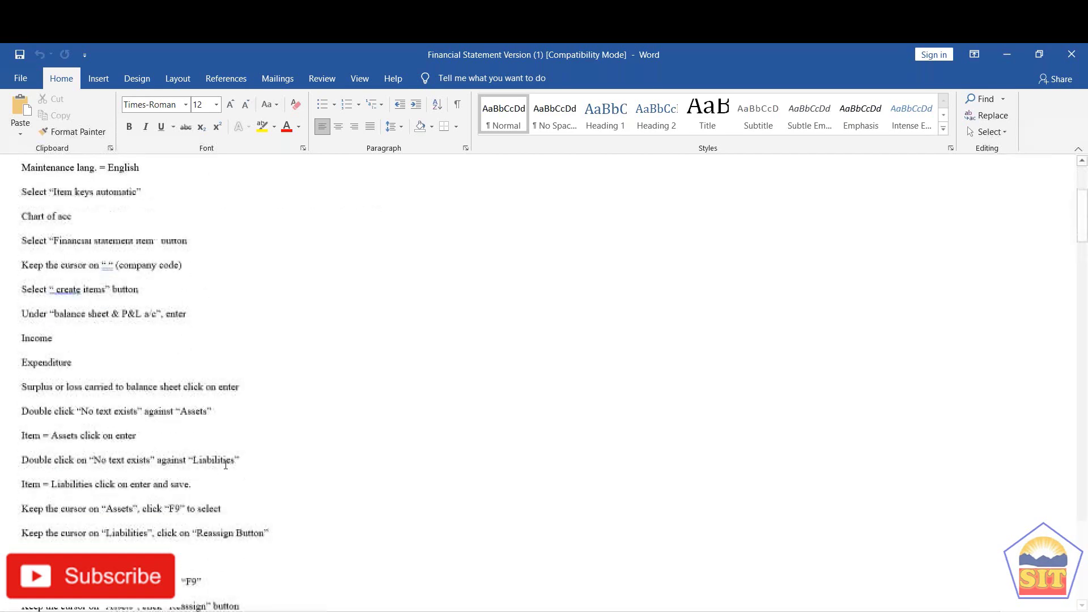
key(Down)
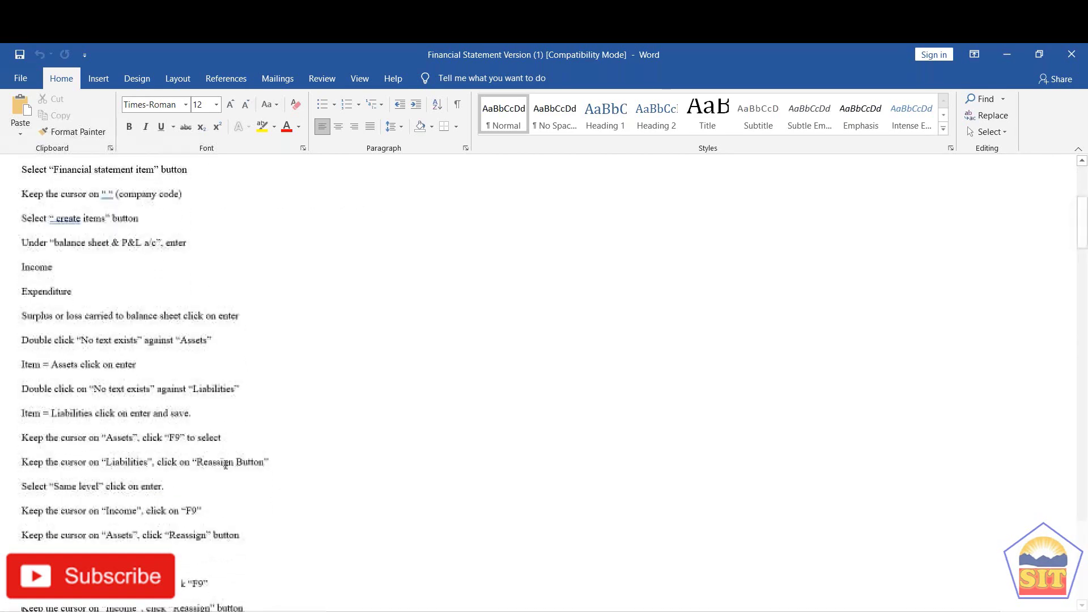
Return to SAP and enter Income and Expenditure as new items under INK0, following the Word notes.
key(alt+Tab)
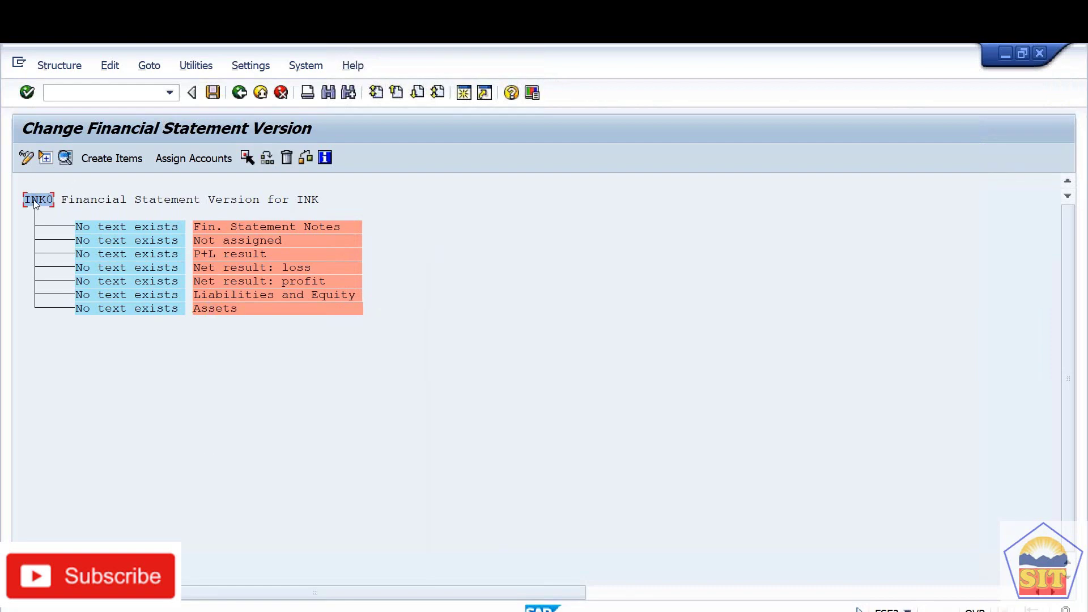
click(101, 160)
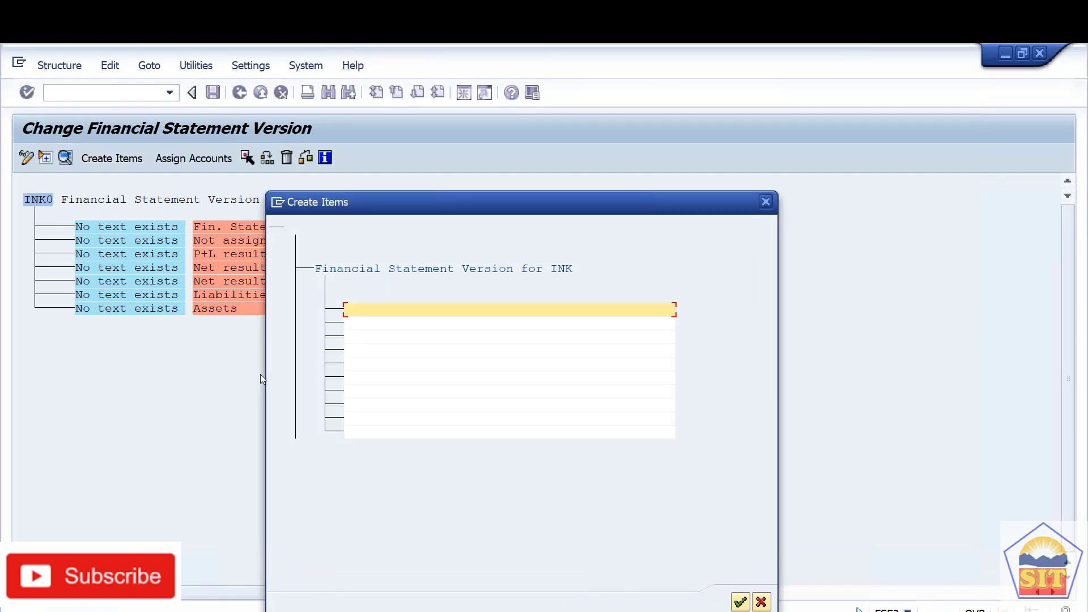
key(alt+Tab)
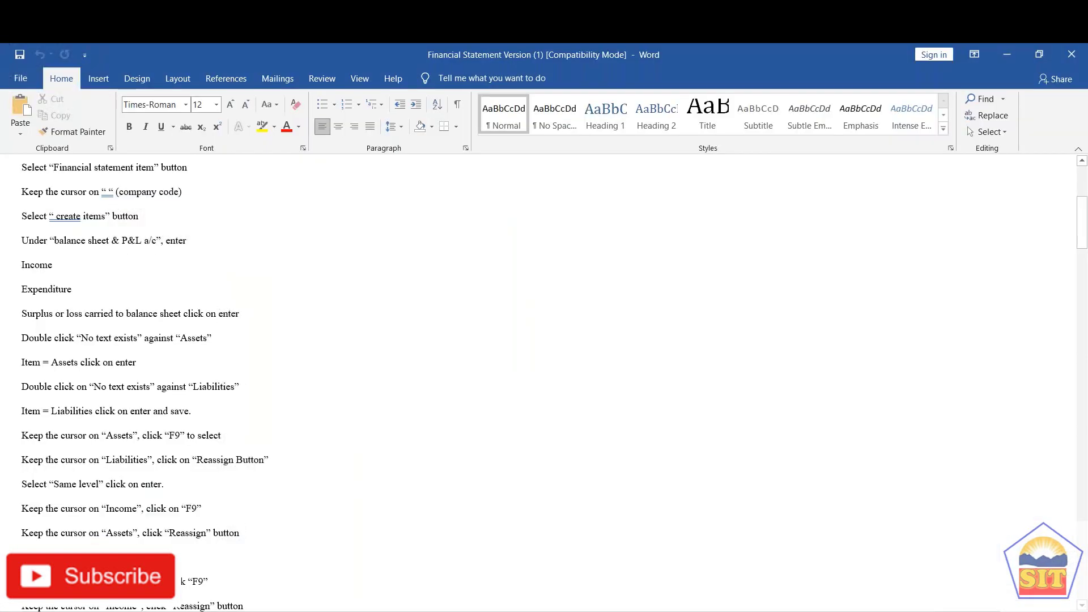
scroll(544, 379, down, 1)
key(alt+Tab)
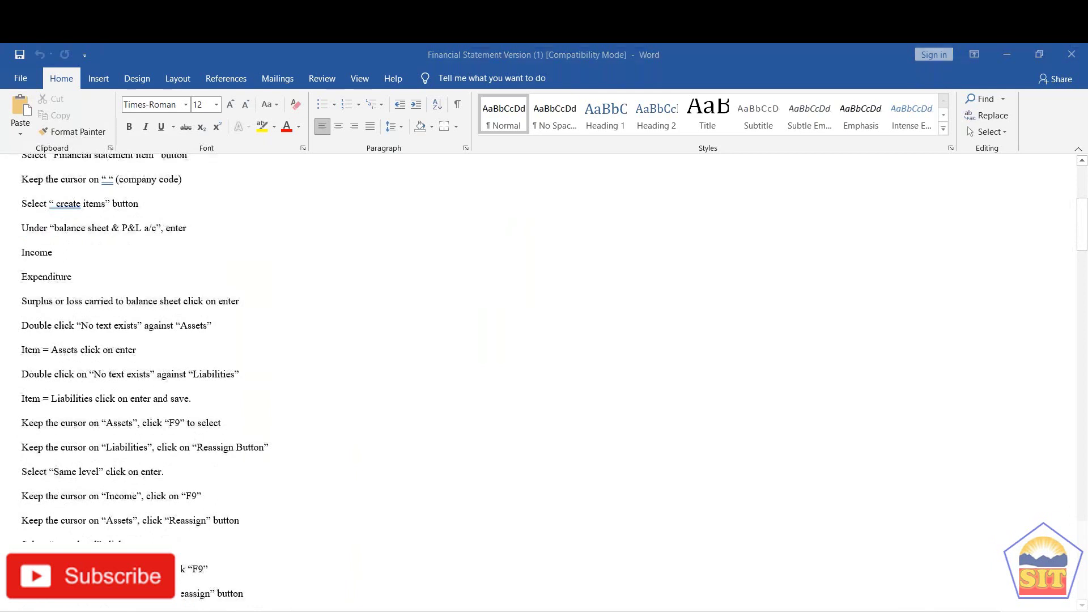
text(me)
key(Return)
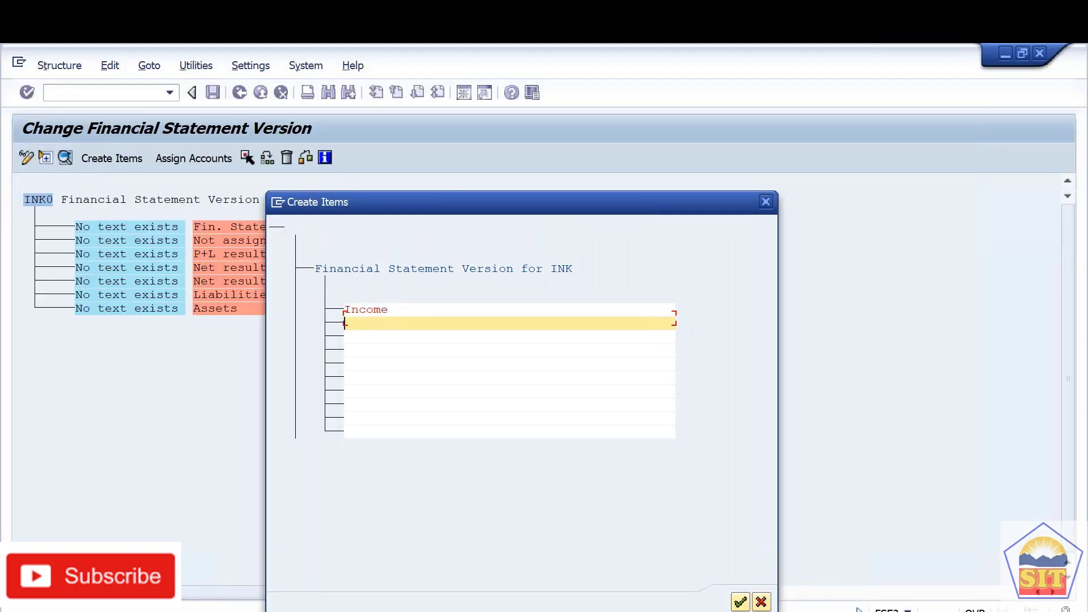
text(Expens)
text(iture)
key(Return)
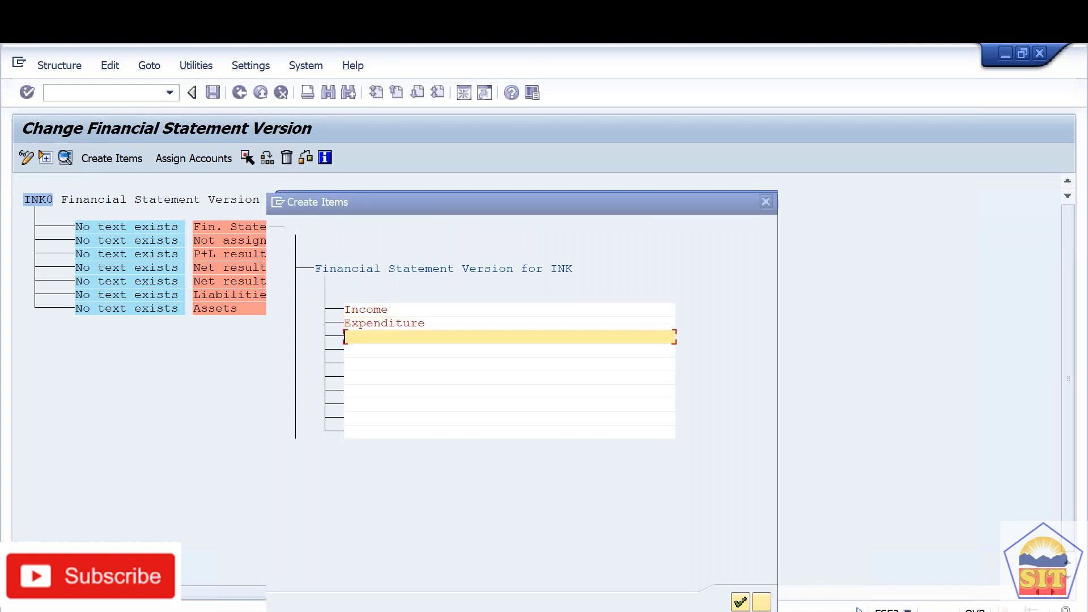
Check the notes for the third item, add it as "Surplus/Loss Carried to B/S", and confirm the new items.
key(alt+Tab)
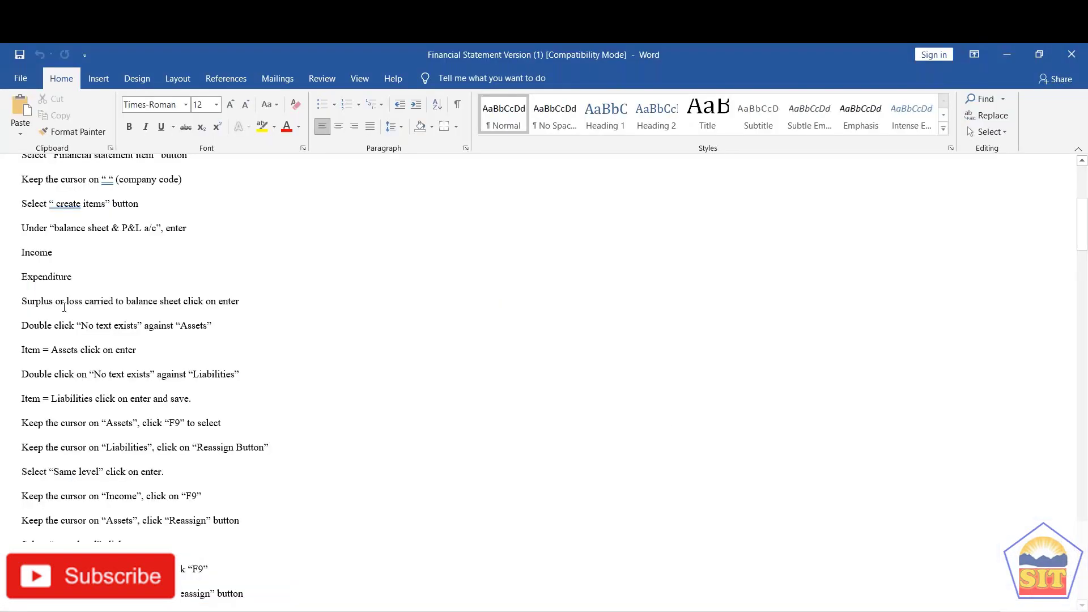
key(alt+Tab)
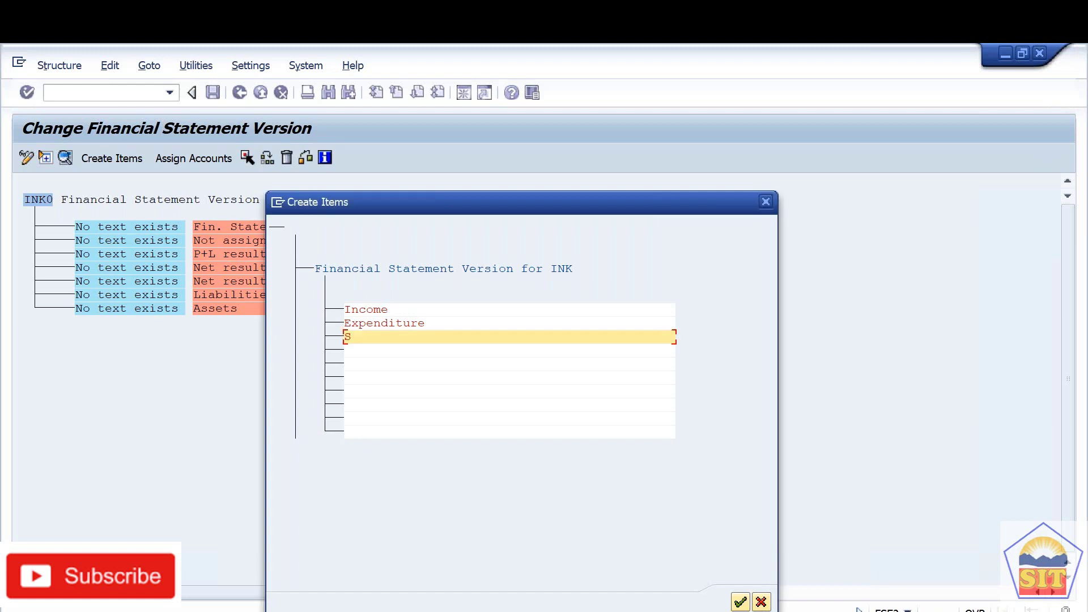
text(Surplus/Loss Carried to B/S)
key(Return)
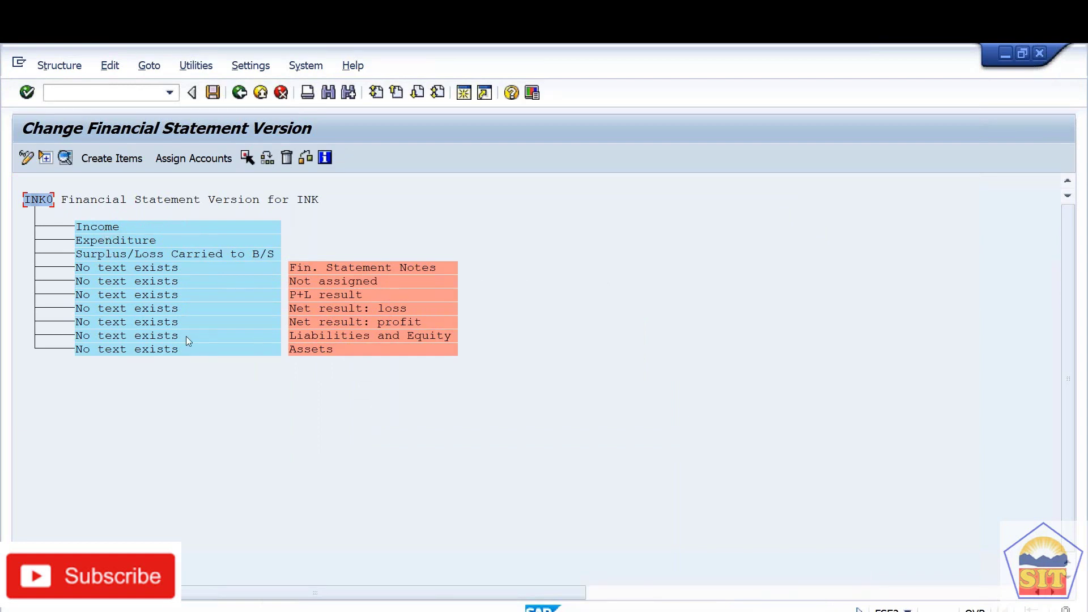
Name the untitled item against Liabilities and Equity "Liabilities" and the one against Assets "Assets".
click(145, 335)
click(145, 347)
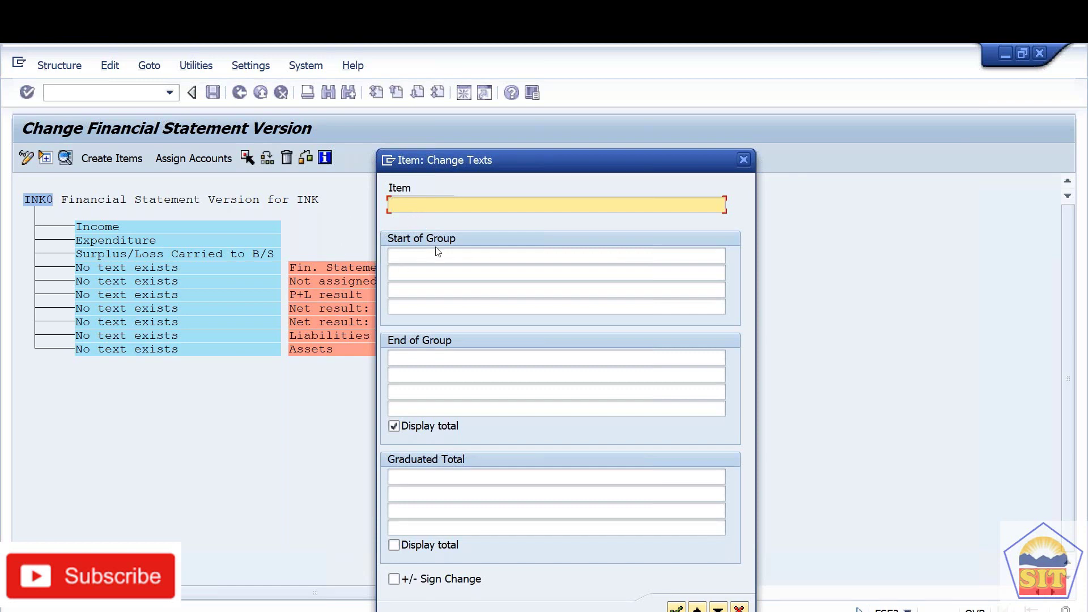
text(Liabilities)
key(Return)
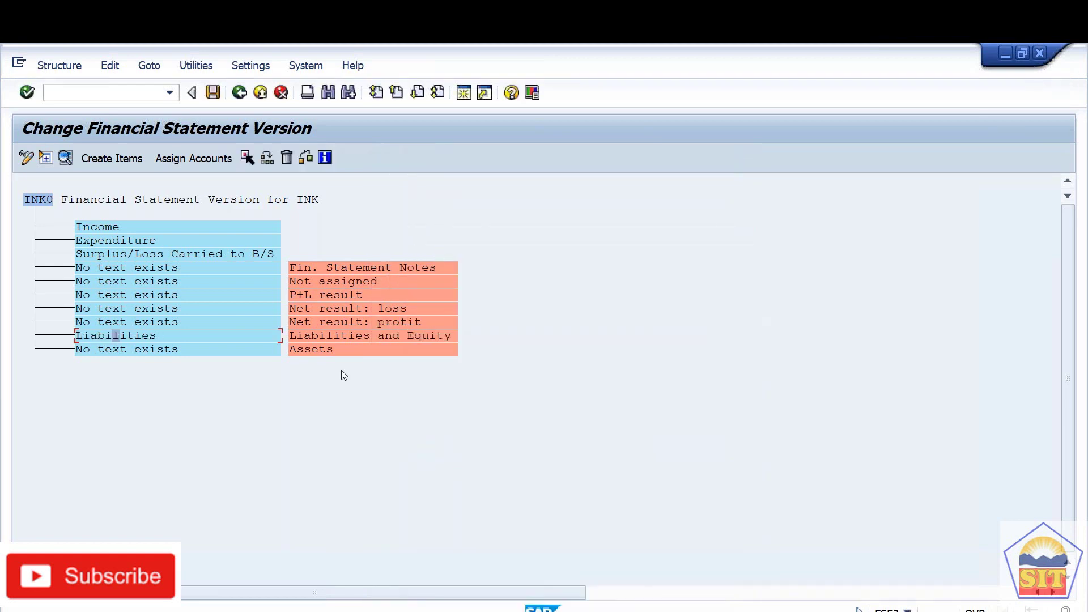
double_click(216, 349)
text(A)
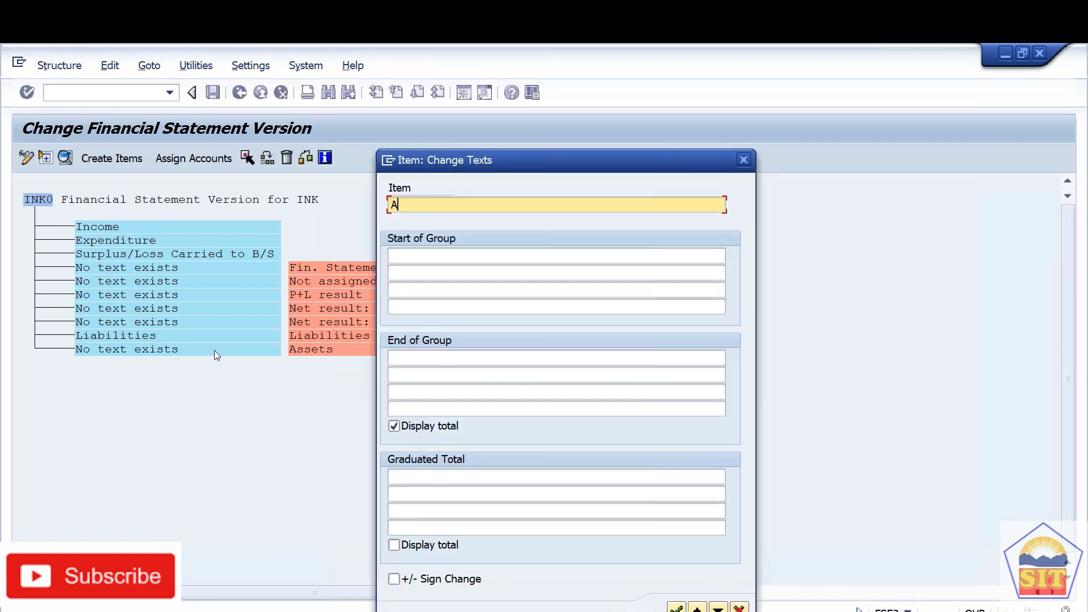
text(ssets)
key(Return)
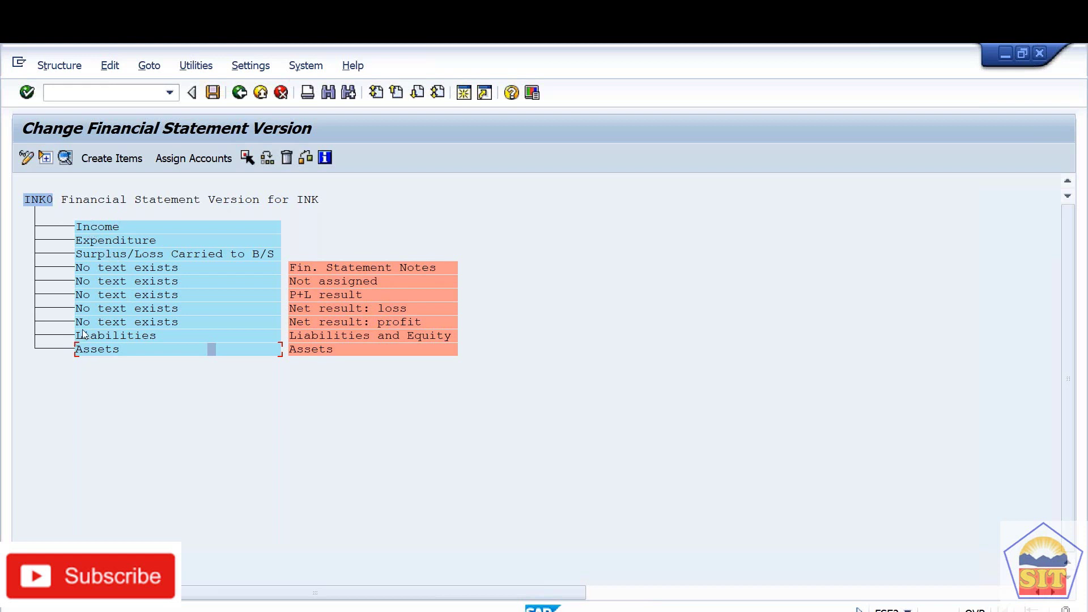
Rename the Income item as Incomes and the Expenditure item as Expenditures.
double_click(113, 230)
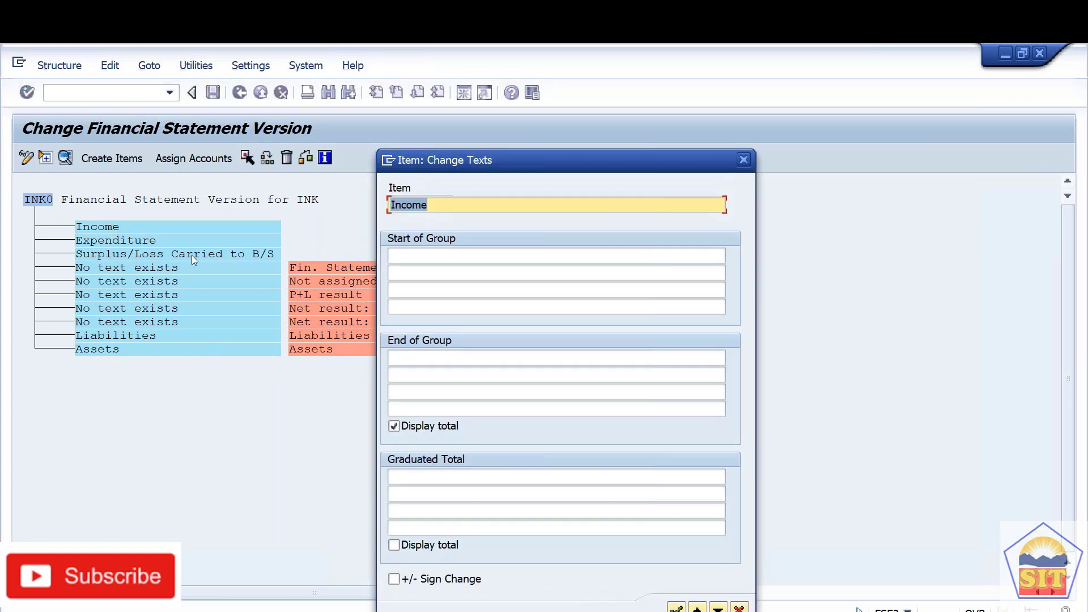
text(s)
key(Return)
double_click(156, 240)
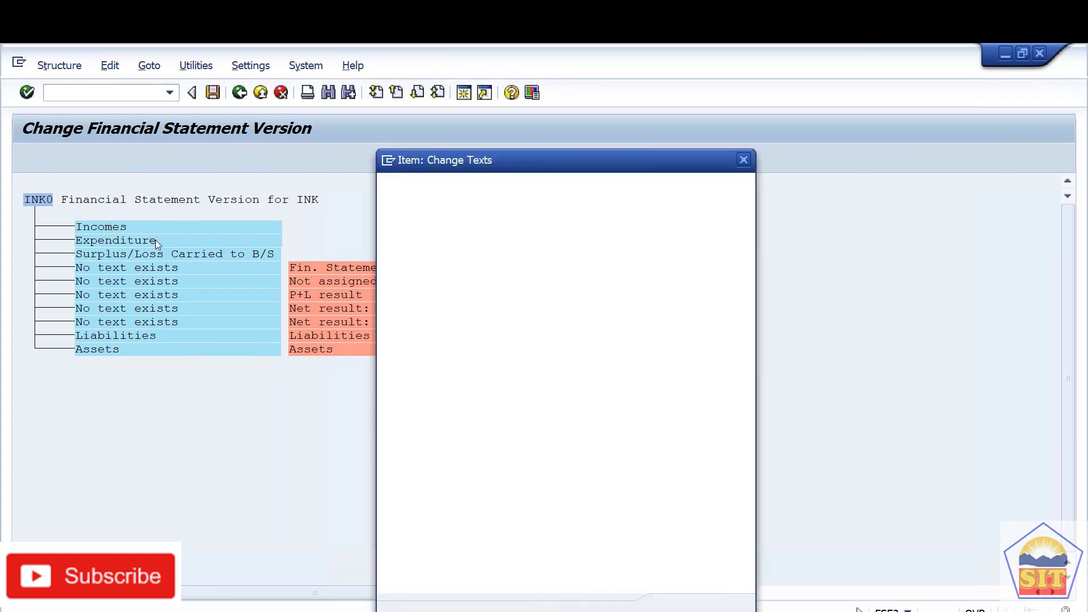
text(s)
key(Return)
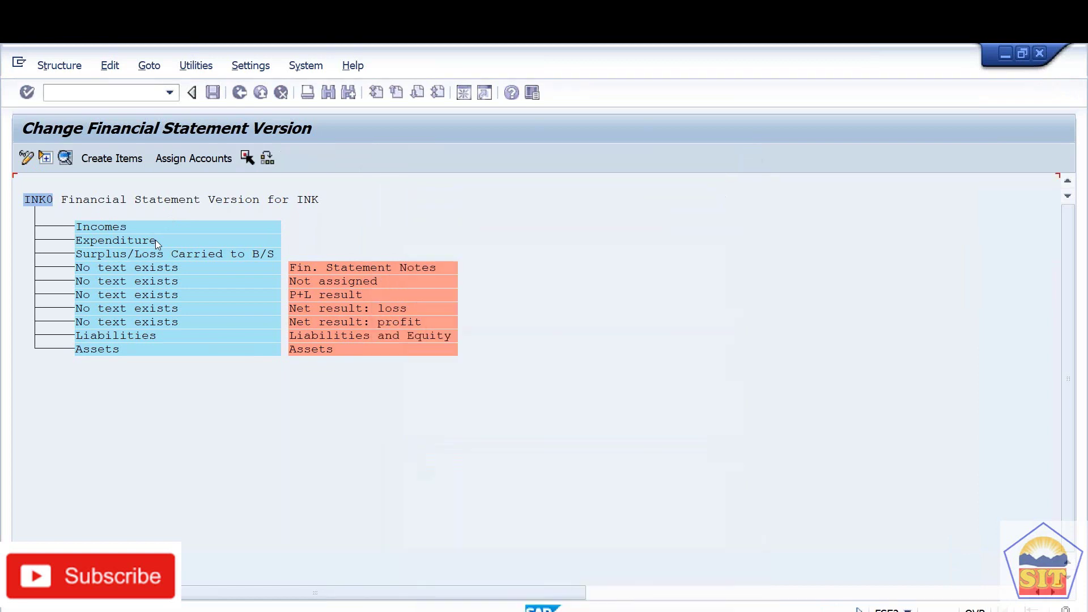
Switch to the Word notes and read the instructions for selecting items and reassigning them at the same level.
key(alt+Tab)
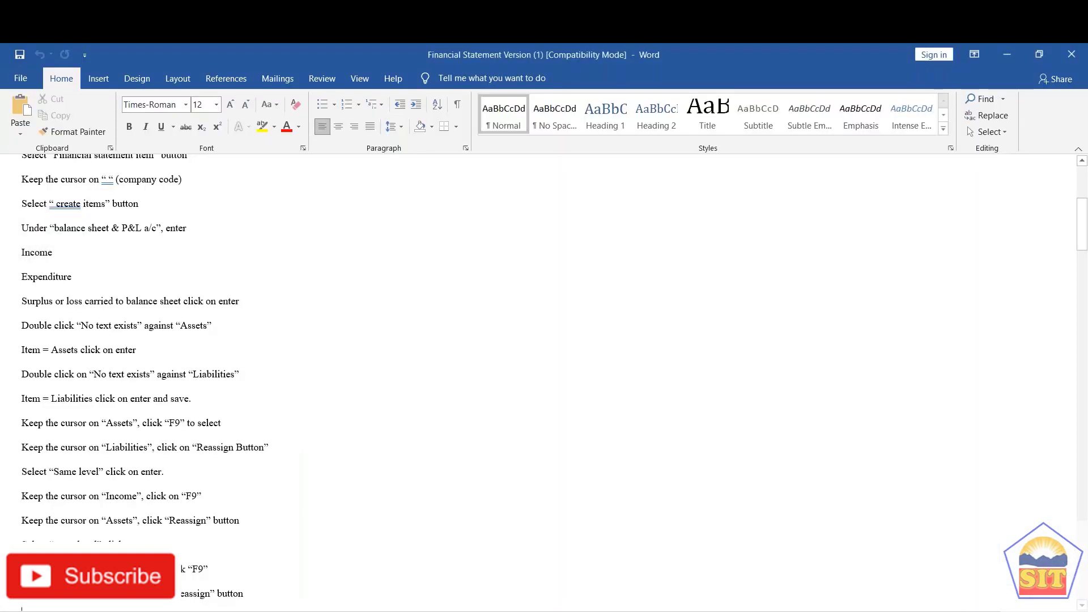
scroll(227, 369, down, 3)
drag(21, 276, 264, 288)
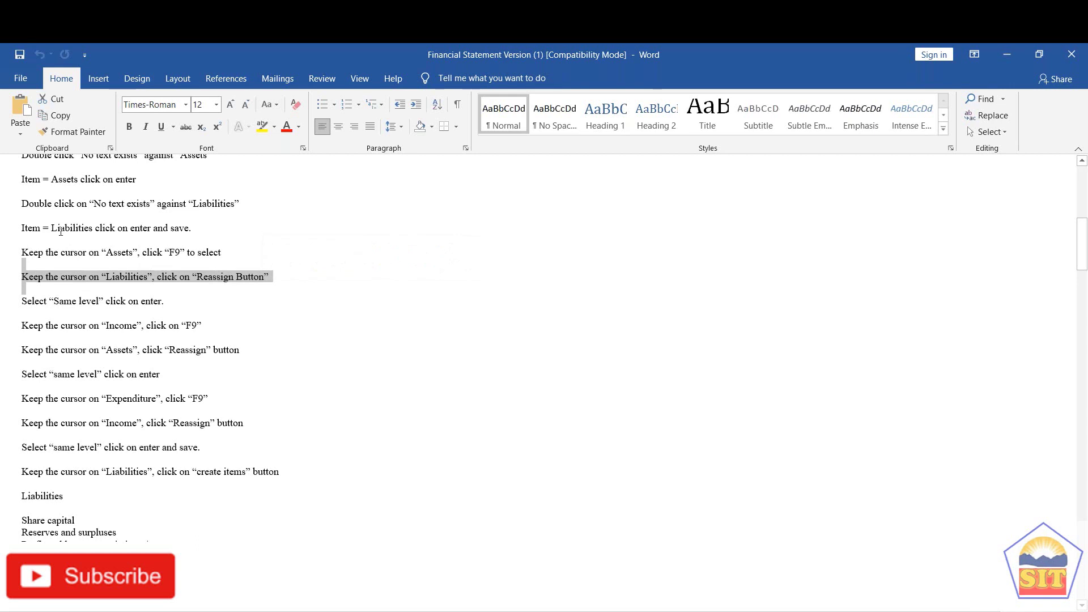
click(22, 239)
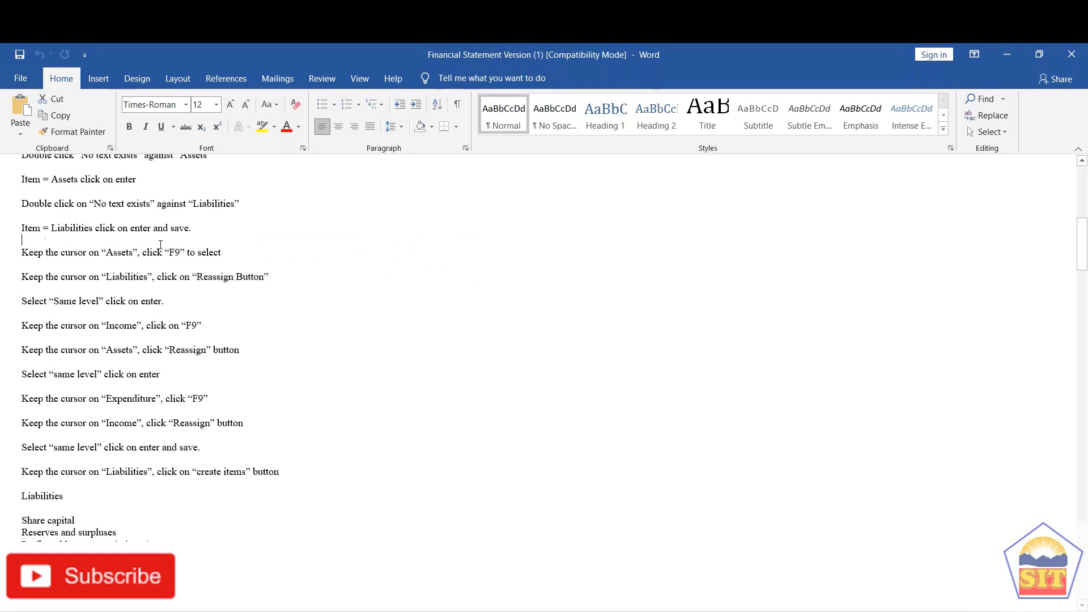
drag(37, 280, 274, 278)
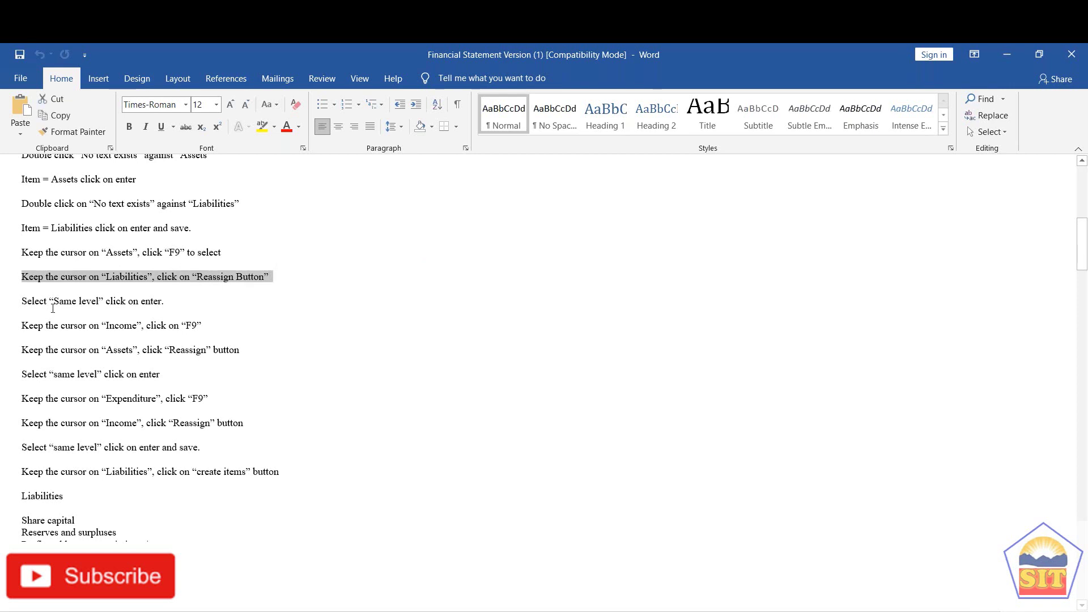
drag(166, 301, 204, 302)
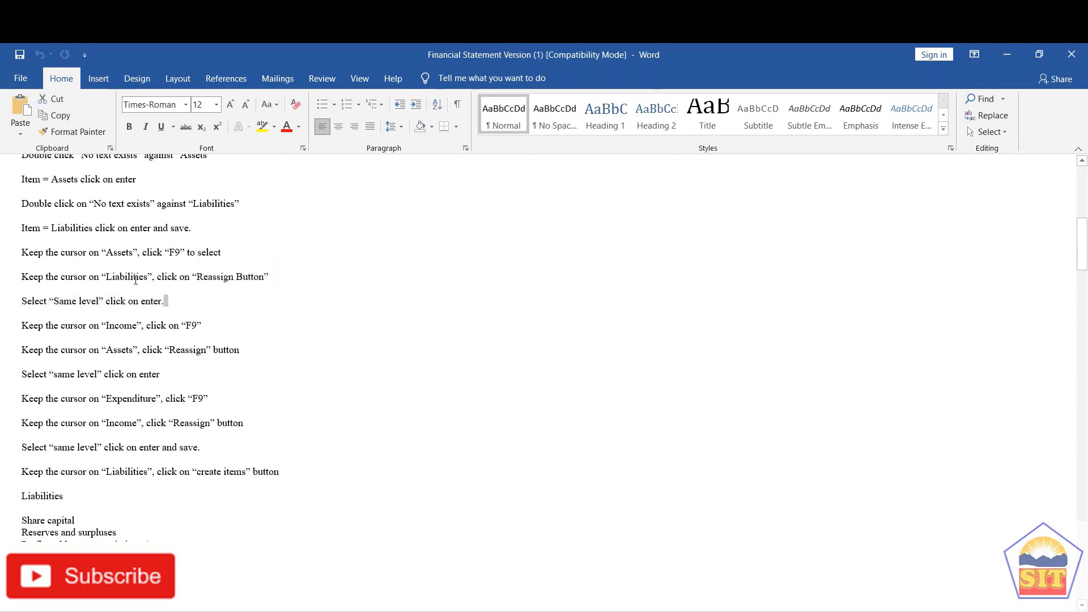
drag(106, 276, 264, 277)
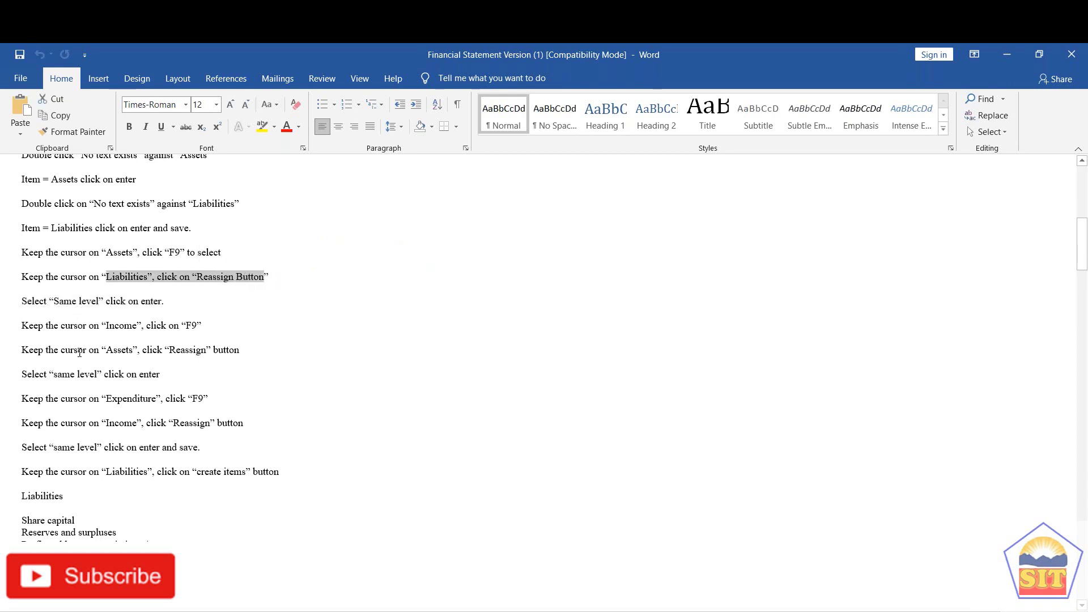
Return to SAP and reassign Incomes at the same level to the untitled Net result: profit item, placing it above Liabilities.
key(alt+Tab)
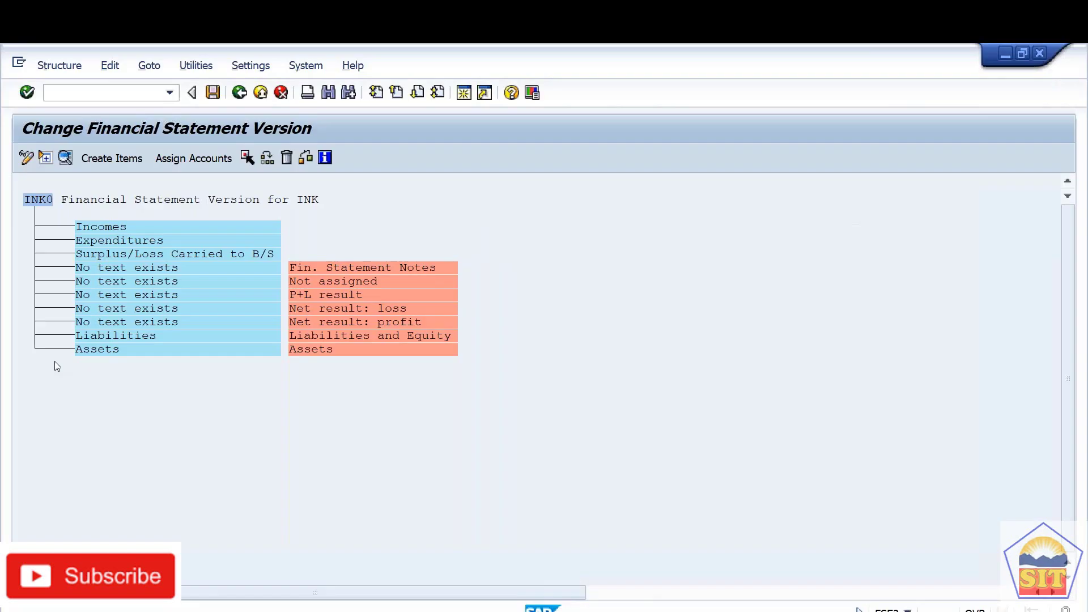
click(97, 226)
click(111, 339)
click(111, 226)
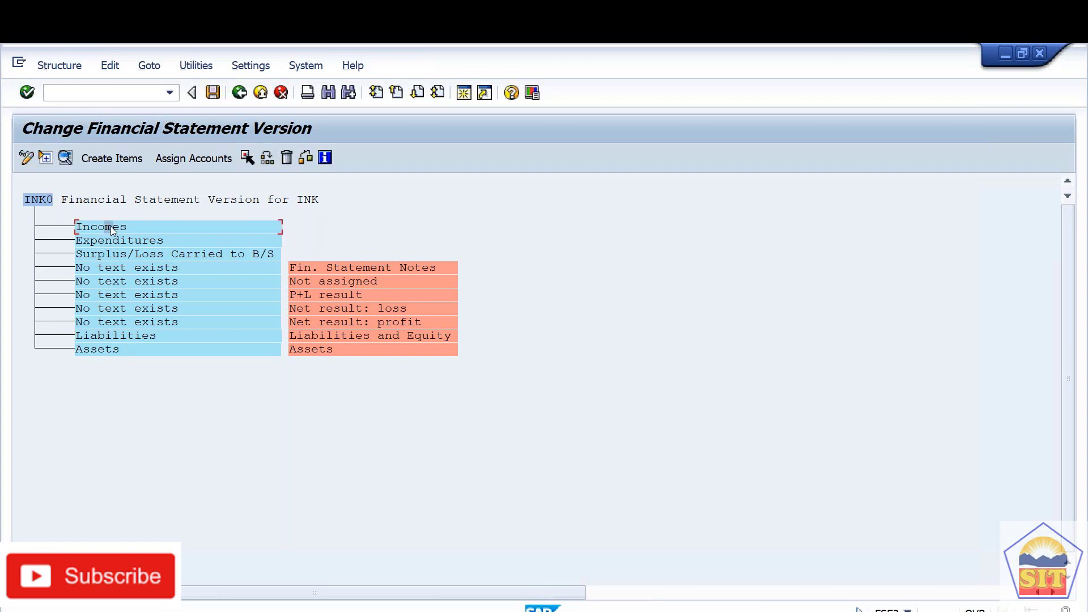
click(247, 158)
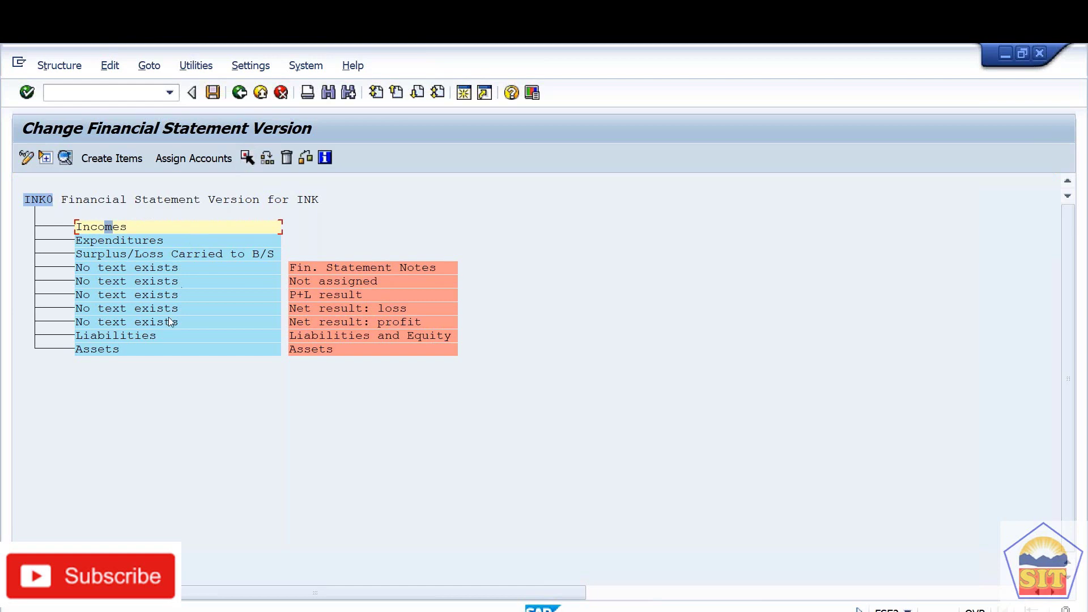
click(111, 323)
click(268, 159)
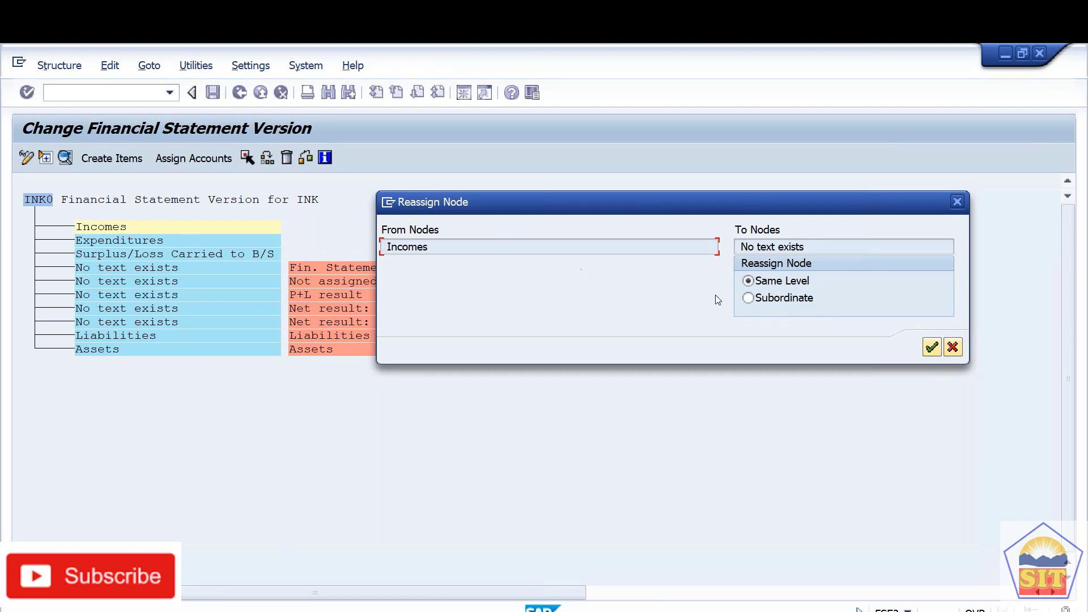
click(931, 346)
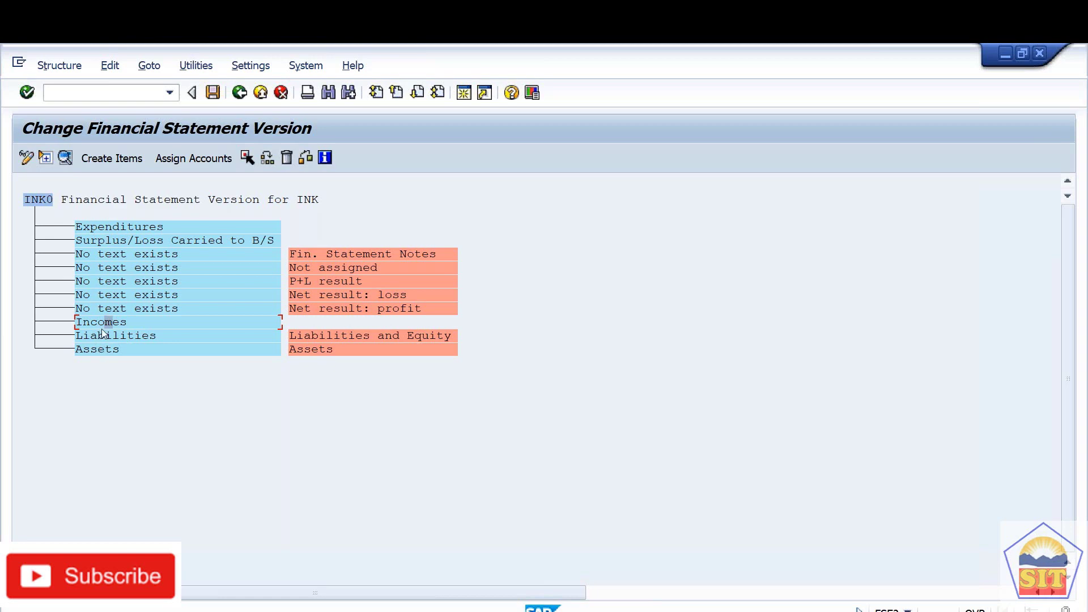
Reassign the Expenditures item to Incomes at the same level.
click(103, 226)
click(247, 159)
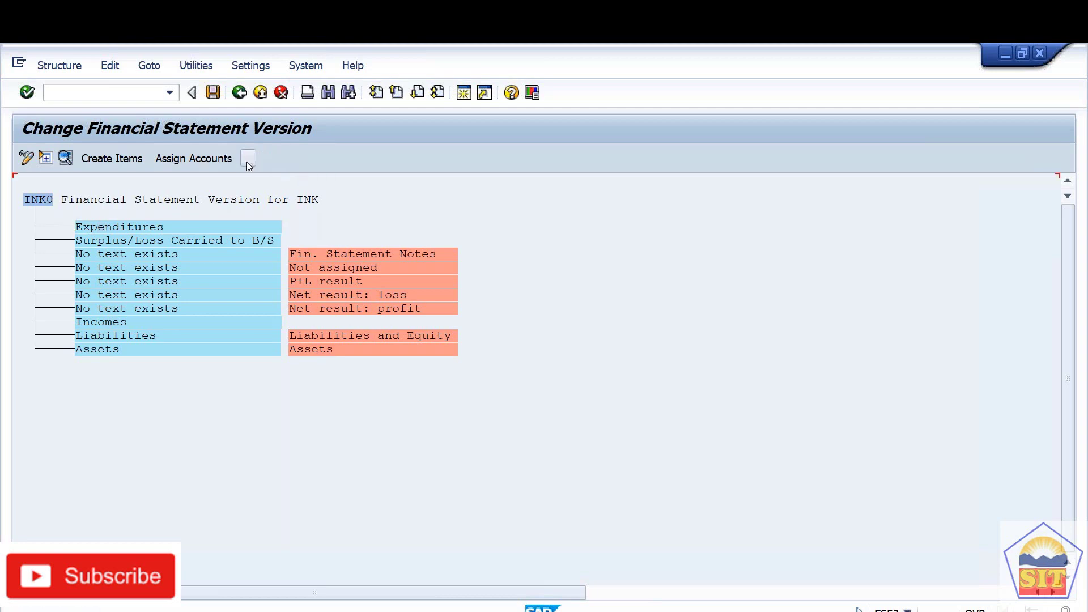
click(93, 321)
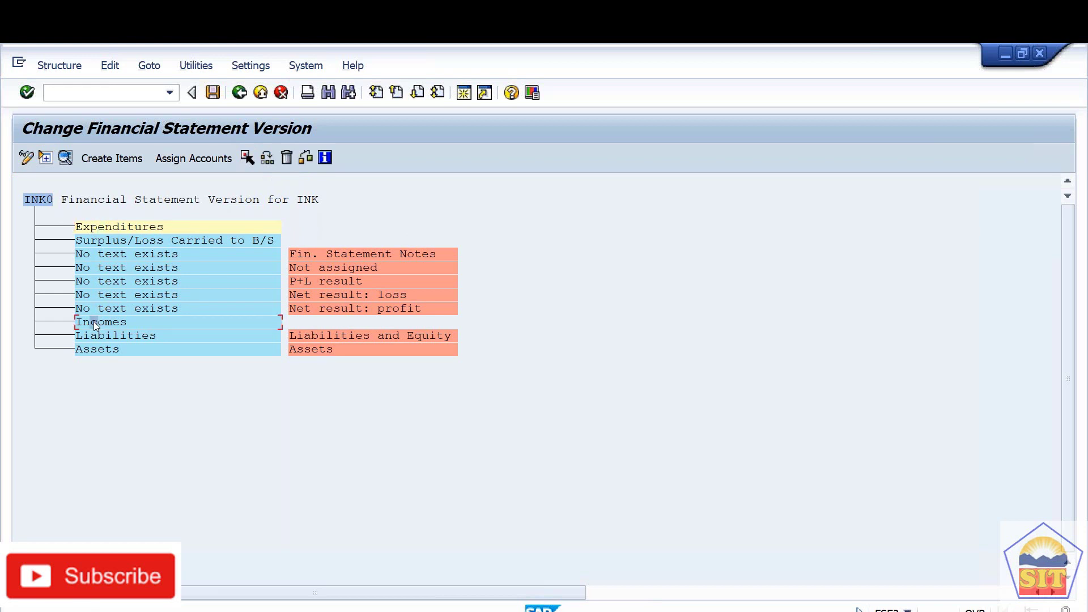
click(268, 159)
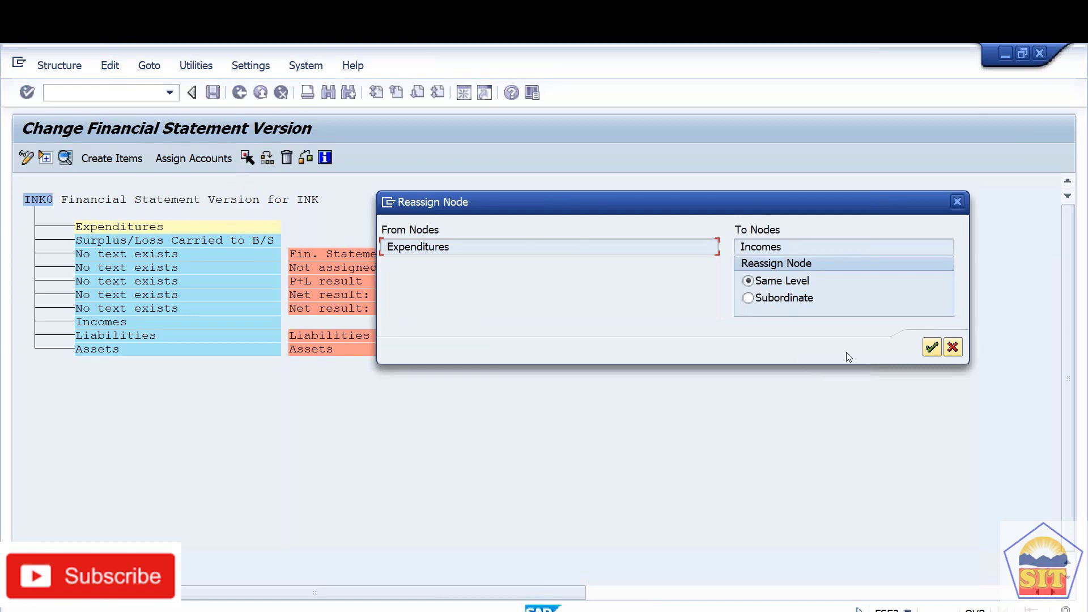
click(932, 348)
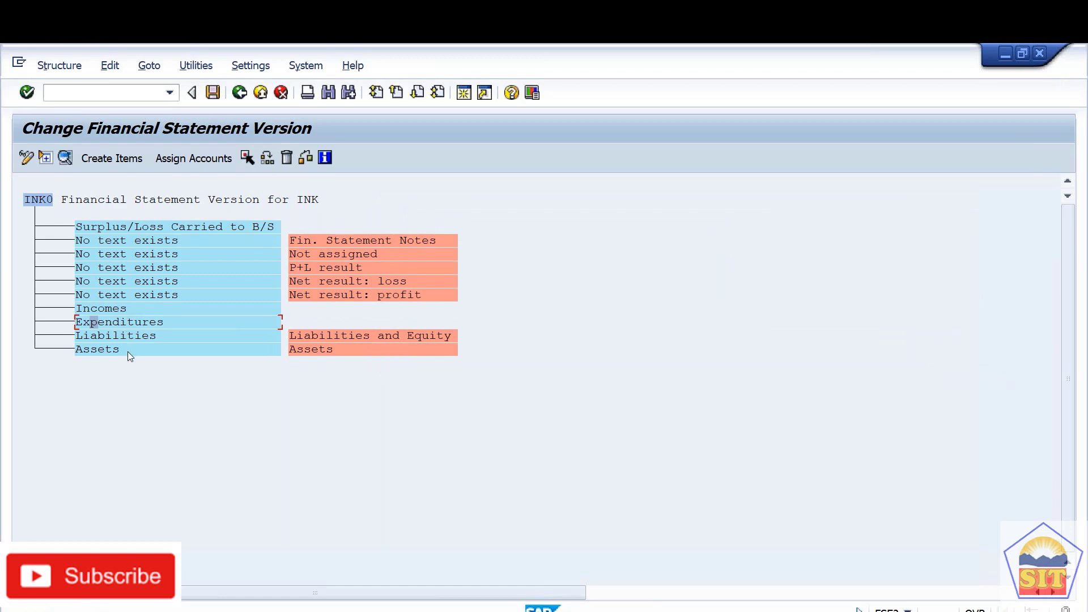
Switch to the Word notes and review the list of items to create under Liabilities.
key(alt+Tab)
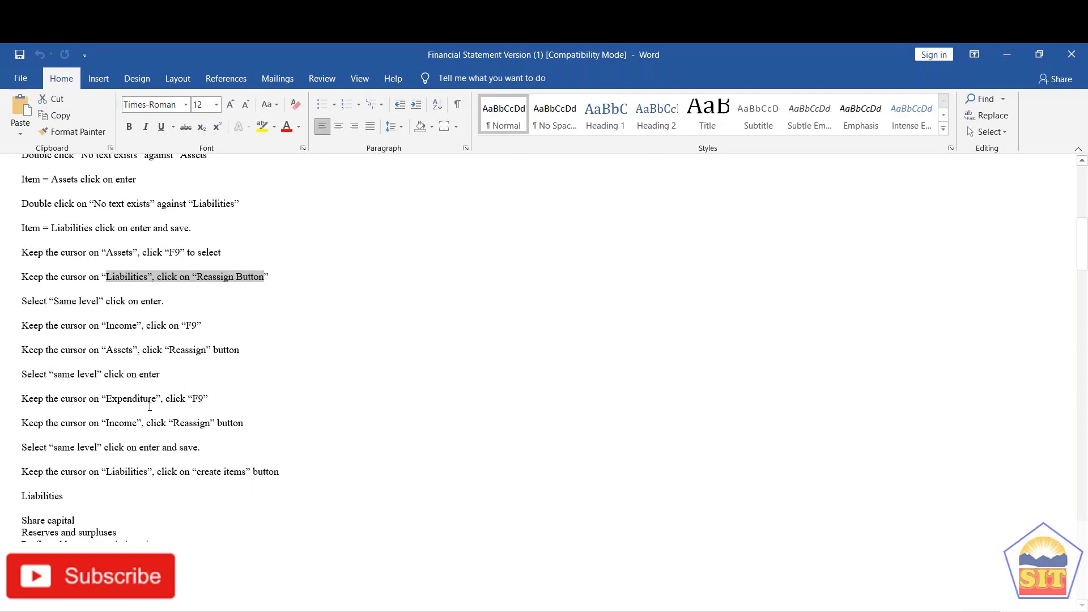
key(Down)
scroll(150, 405, down, 5)
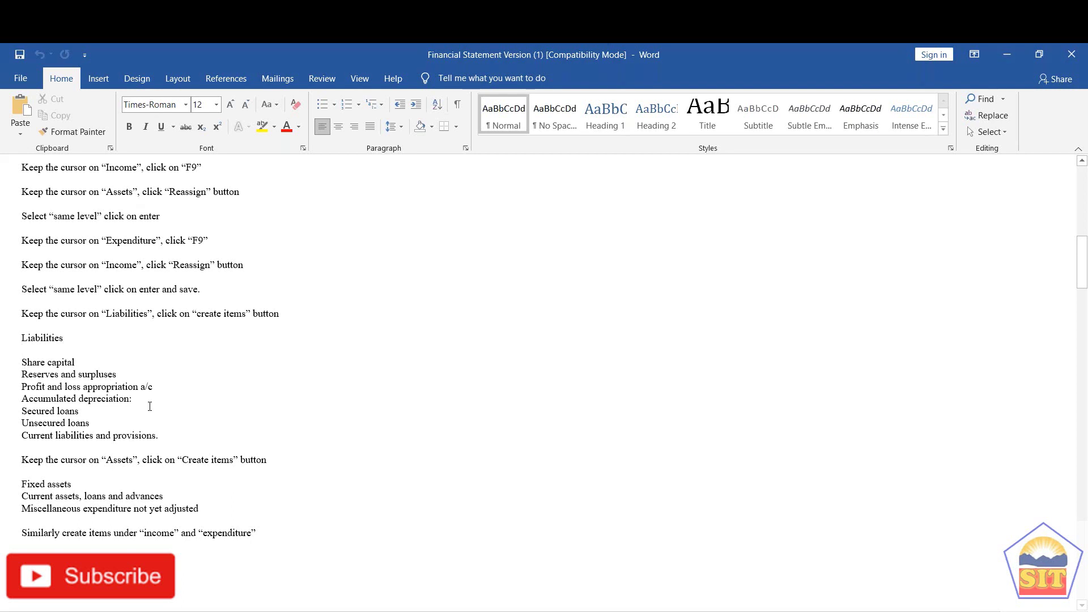
key(shift+Down)
key(shift+Down)
key(shift+Down)
key(shift+Down)
key(shift+Down)
key(shift+Down)
key(shift+Down)
key(shift+Down)
key(shift+Down)
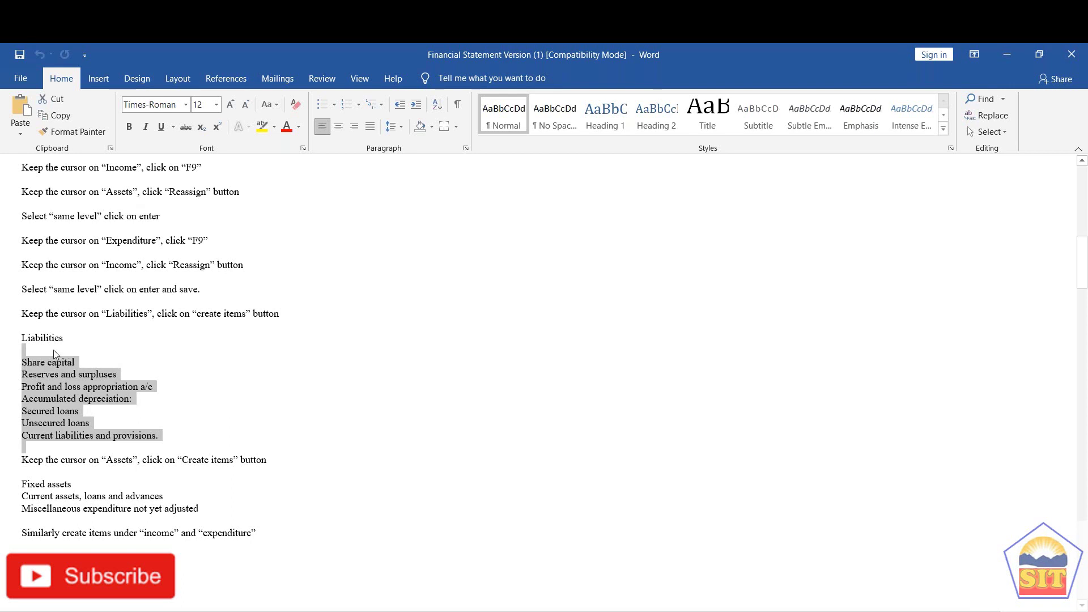
click(241, 447)
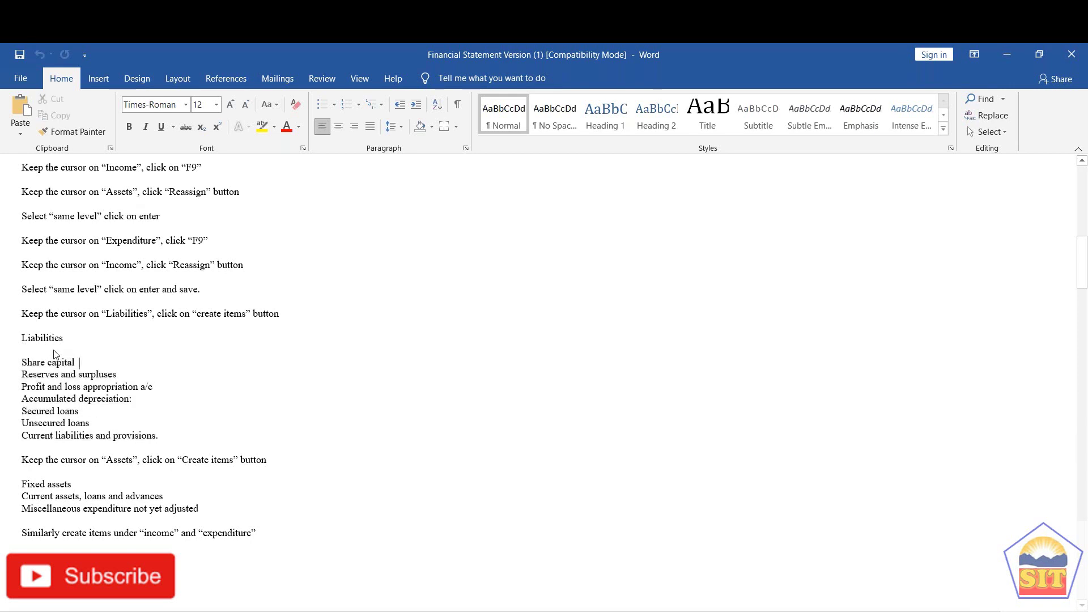
key(shift+Down)
key(shift+Down)
key(shift+Down)
key(shift+Down)
key(shift+Down)
key(shift+Down)
key(shift+Down)
key(shift+Down)
key(shift+Down)
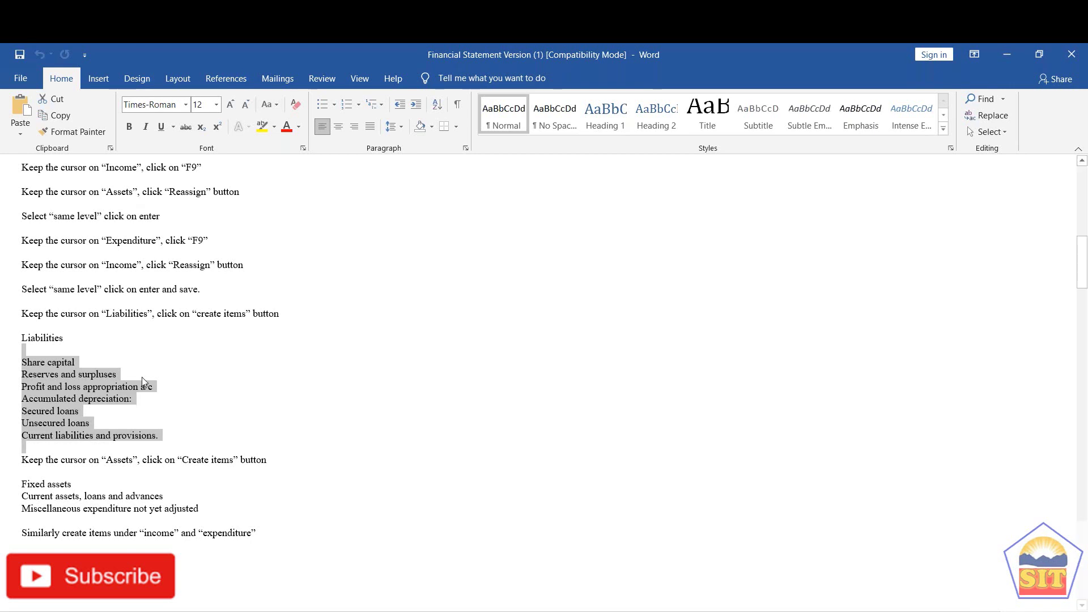
Return to SAP and start creating items under Liabilities.
key(alt+Tab)
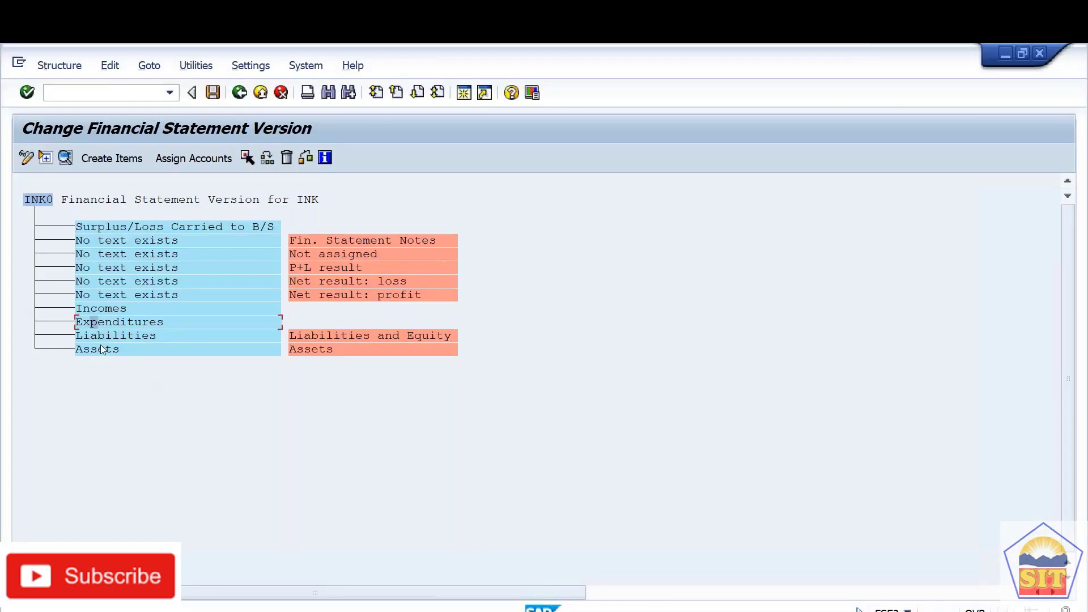
click(100, 336)
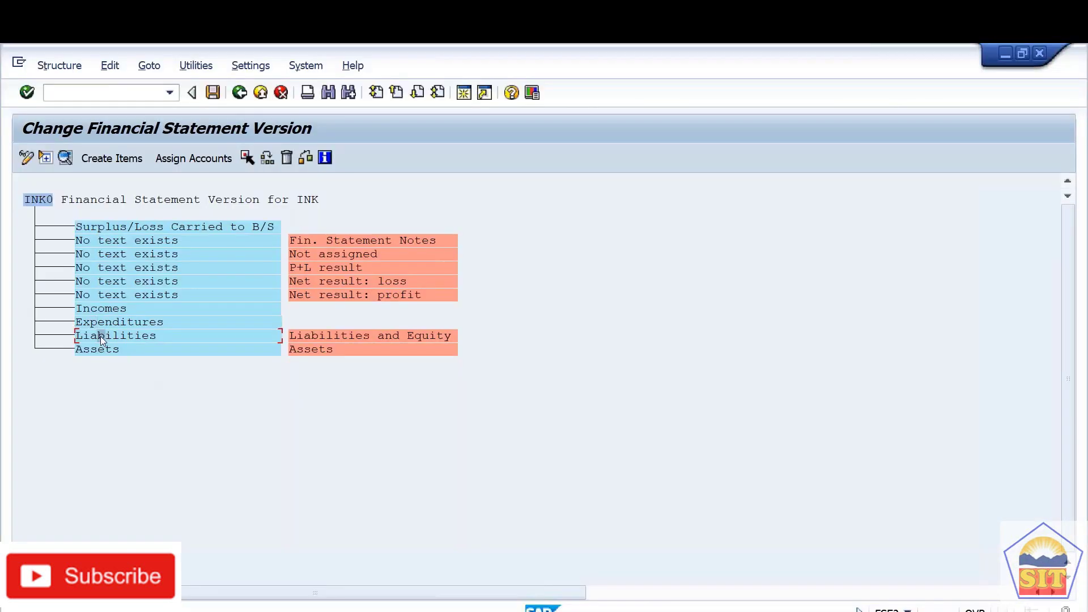
click(127, 163)
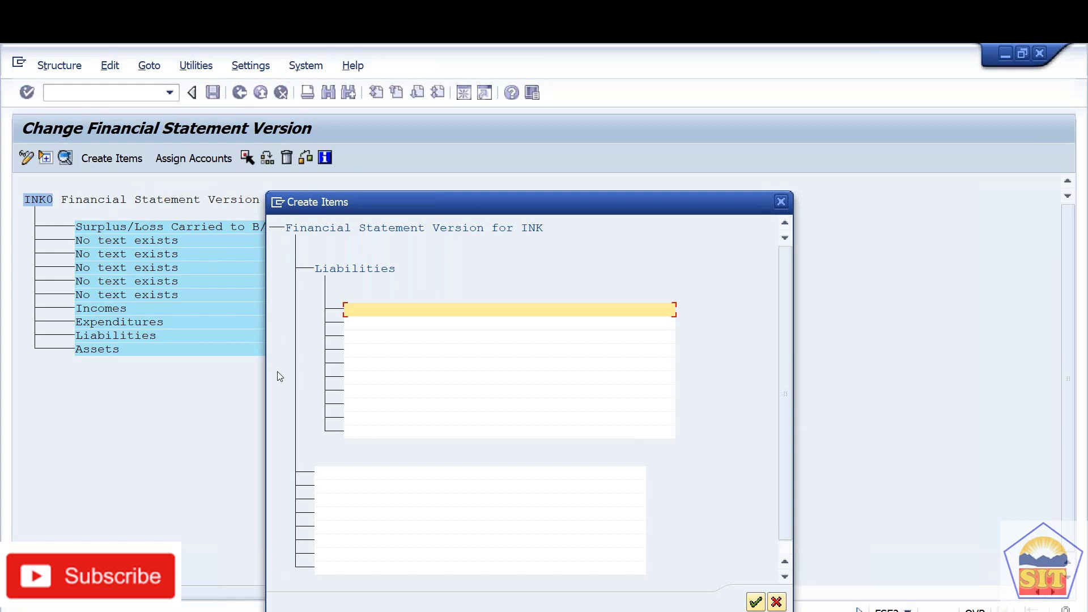
Copy the liability list, Share capital through Current liabilities and provisions, from the Word notes and paste it as new items under Liabilities in SAP.
key(alt+Tab)
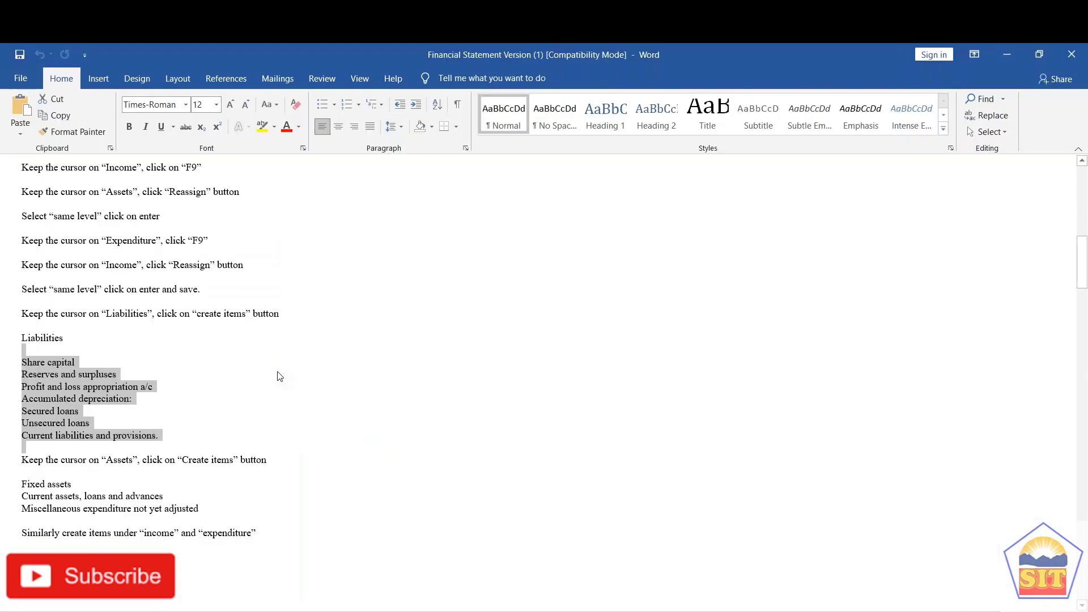
key(Left)
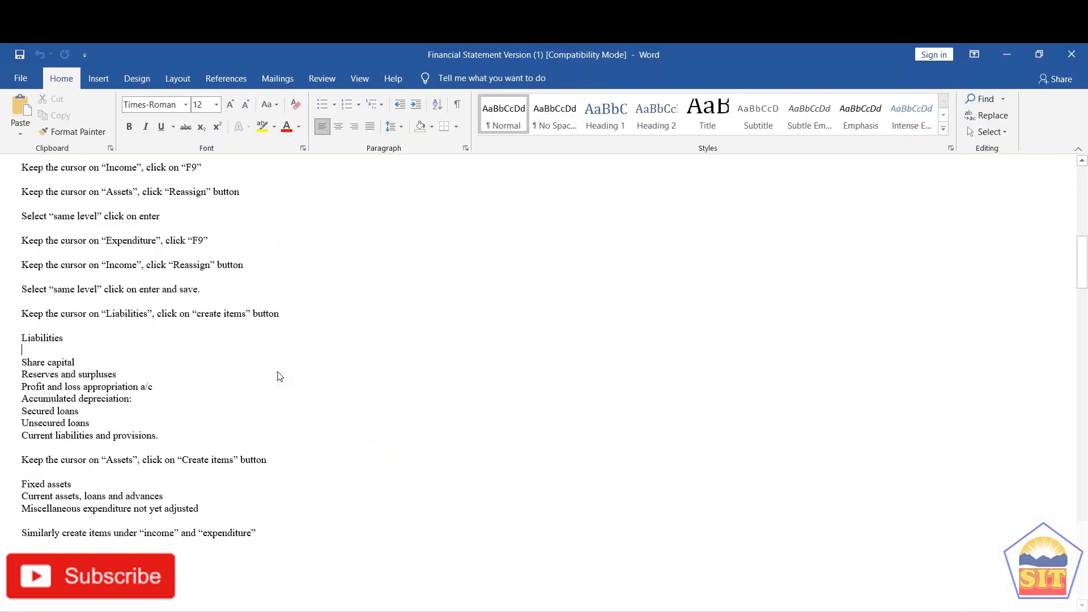
key(Down)
key(shift+Down)
key(shift+Down)
key(shift+Down)
key(shift+Down)
key(shift+Down)
key(shift+Down)
key(shift+Down)
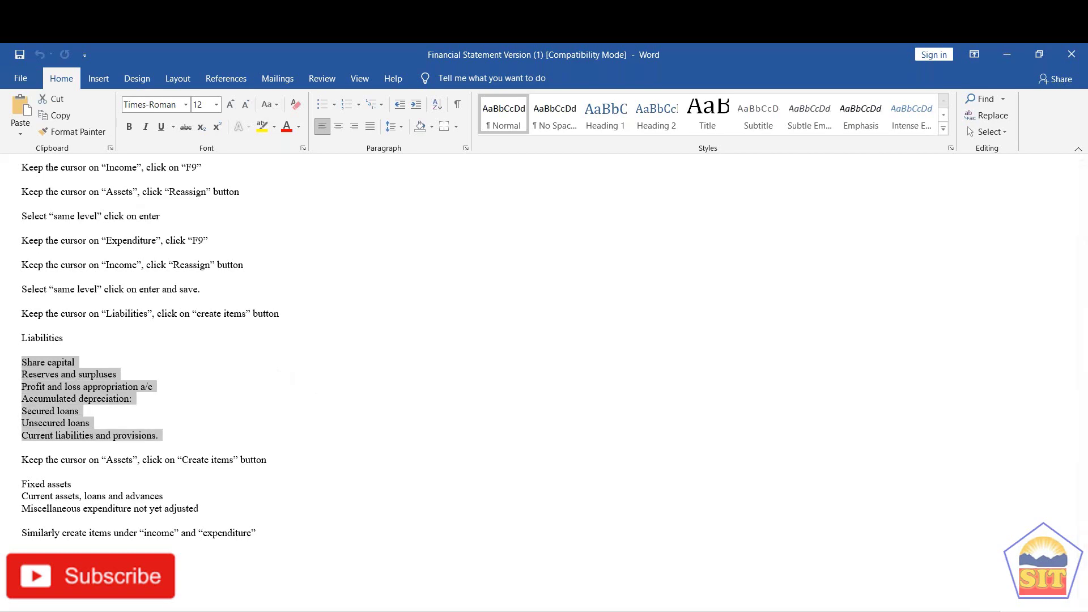
key(ctrl+c)
key(alt+Tab)
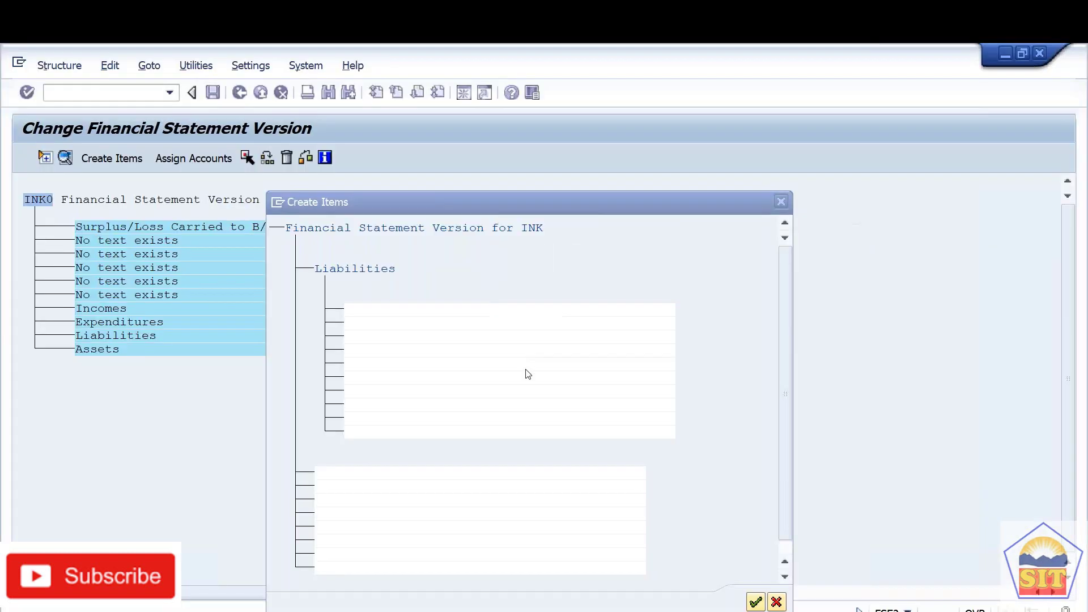
key(ctrl+v)
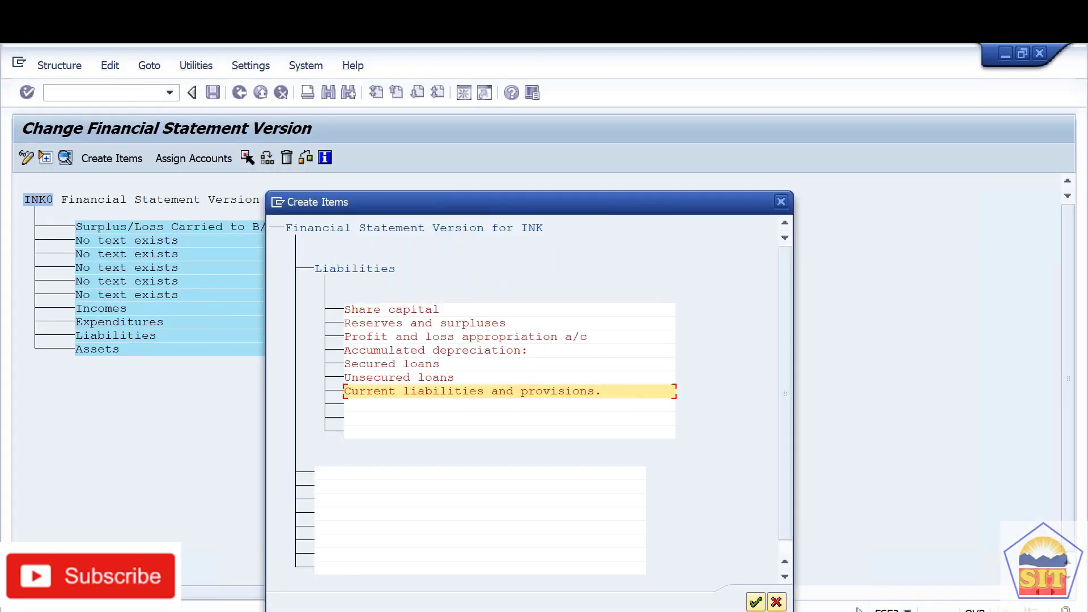
Remove the trailing period from the Current liabilities and provisions item and confirm the new items under Liabilities.
key(BackSpace)
key(BackSpace)
text(s)
key(Return)
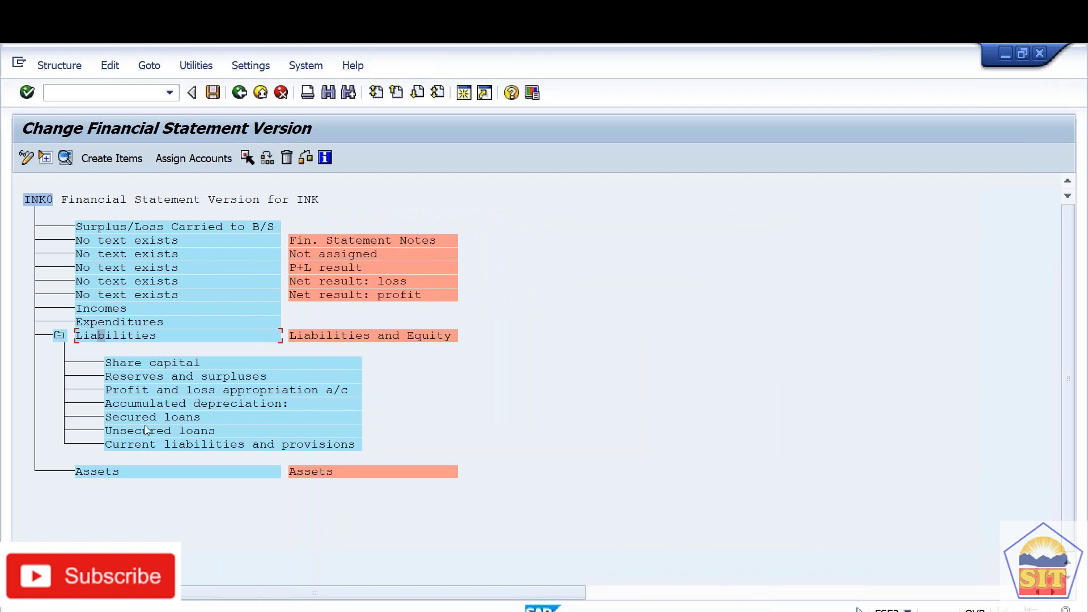
Copy Fixed assets, Current assets, loans and advances, and Miscellaneous expenditure not yet adjusted from the Word notes and create them under Assets in SAP.
click(108, 472)
key(alt+Tab)
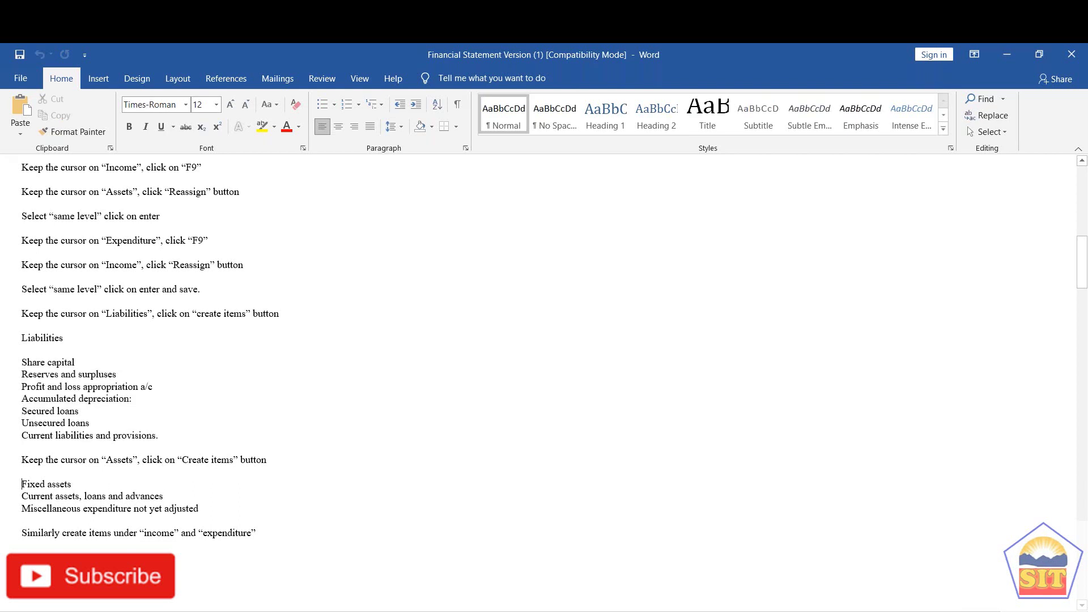
key(shift+Down)
key(shift+Down)
key(shift+Down)
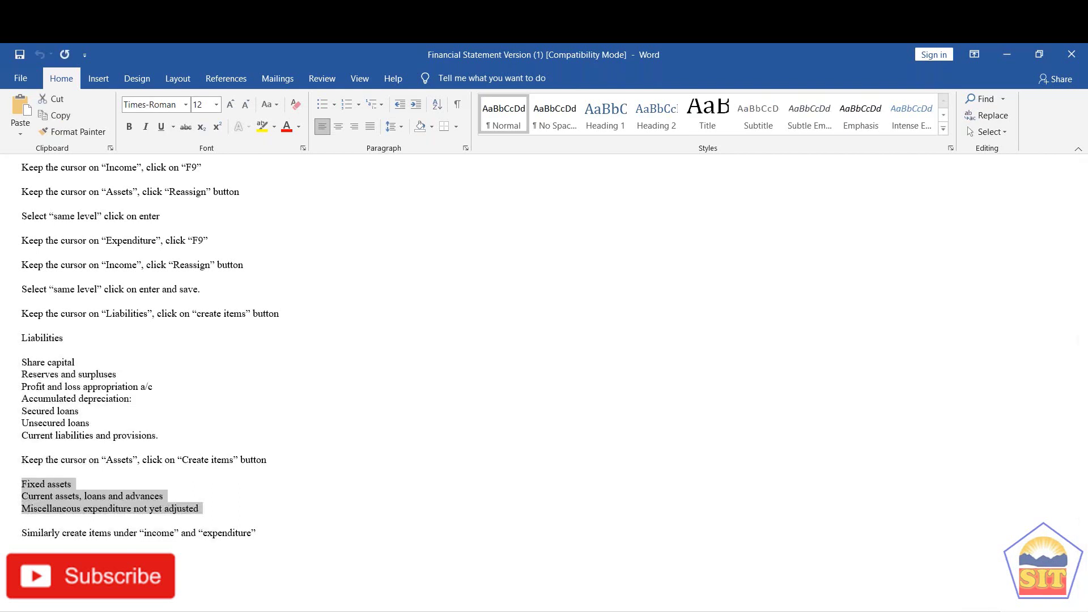
key(alt+Tab)
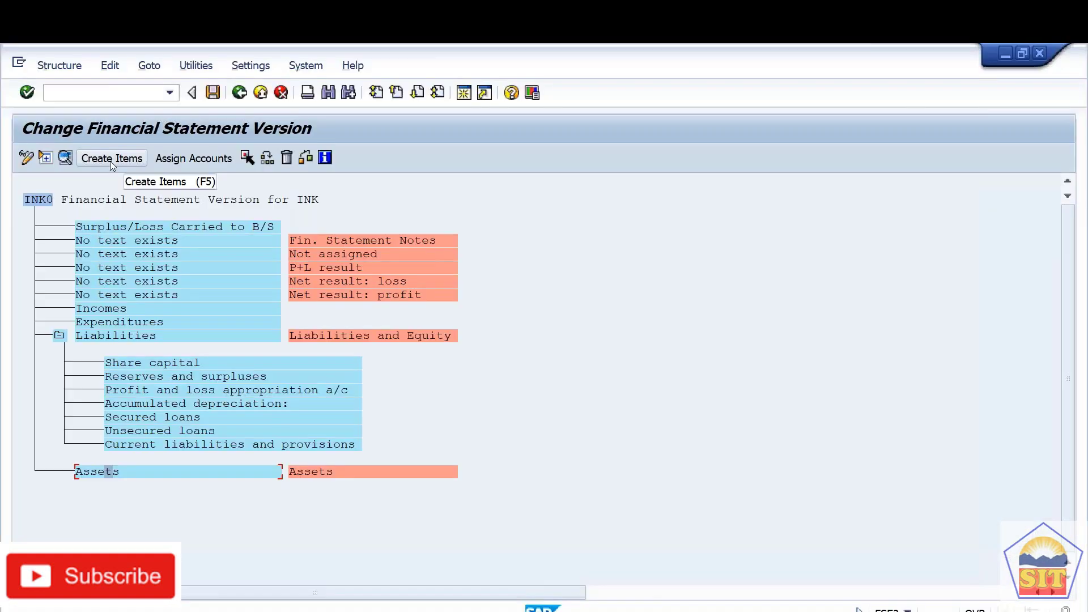
click(110, 159)
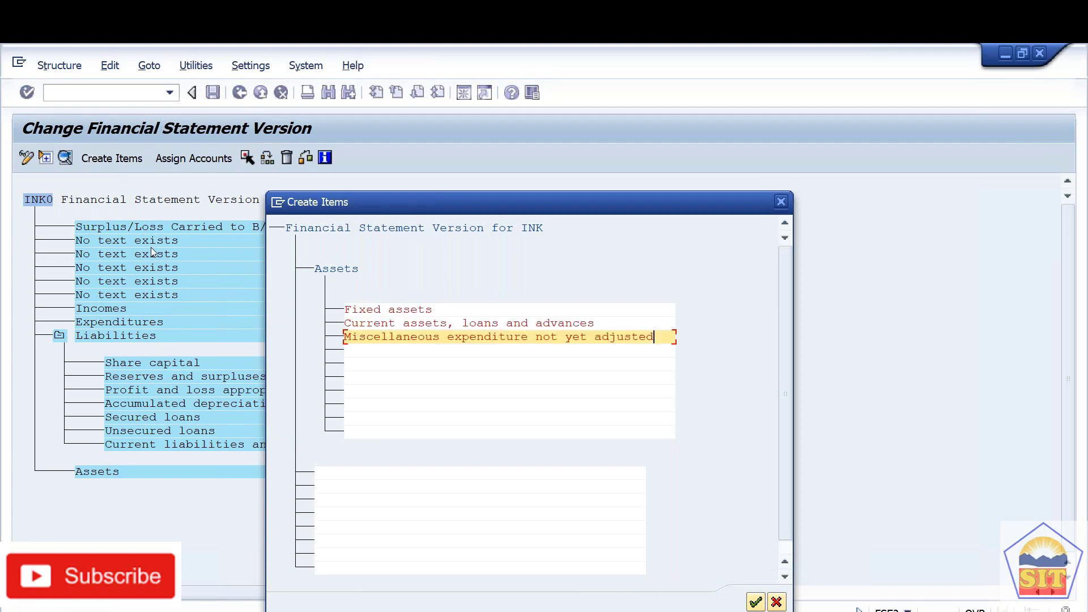
key(Return)
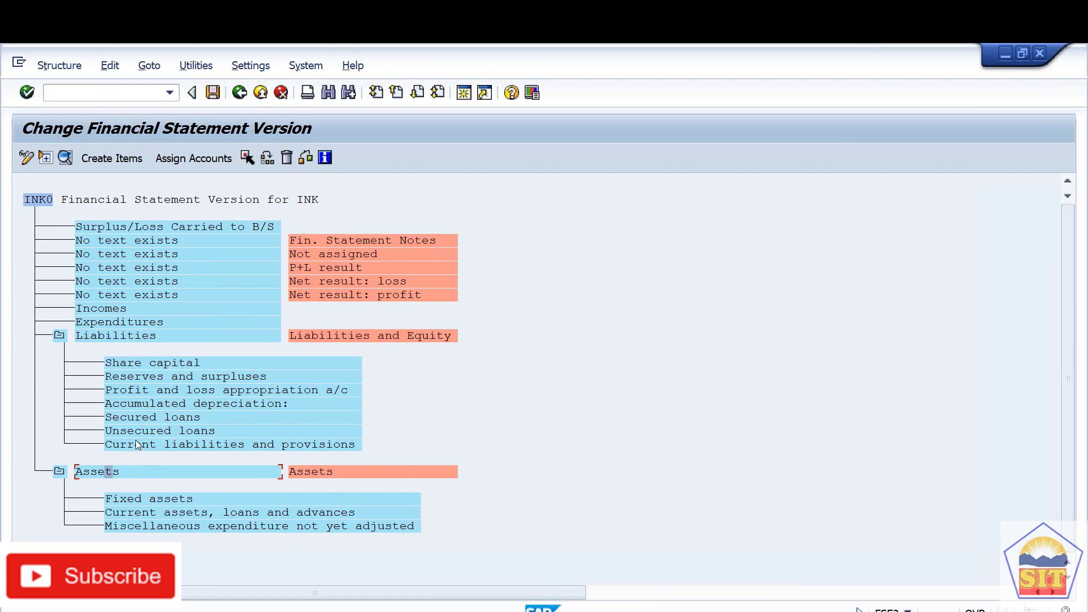
click(142, 391)
click(145, 527)
click(161, 391)
click(163, 526)
Copy the list Incomes, Sales, Other Incomes and Incr/Decr of Stock from the Word notes and create these items under Incomes in SAP.
key(alt+Tab)
click(169, 512)
scroll(169, 513, down, 2)
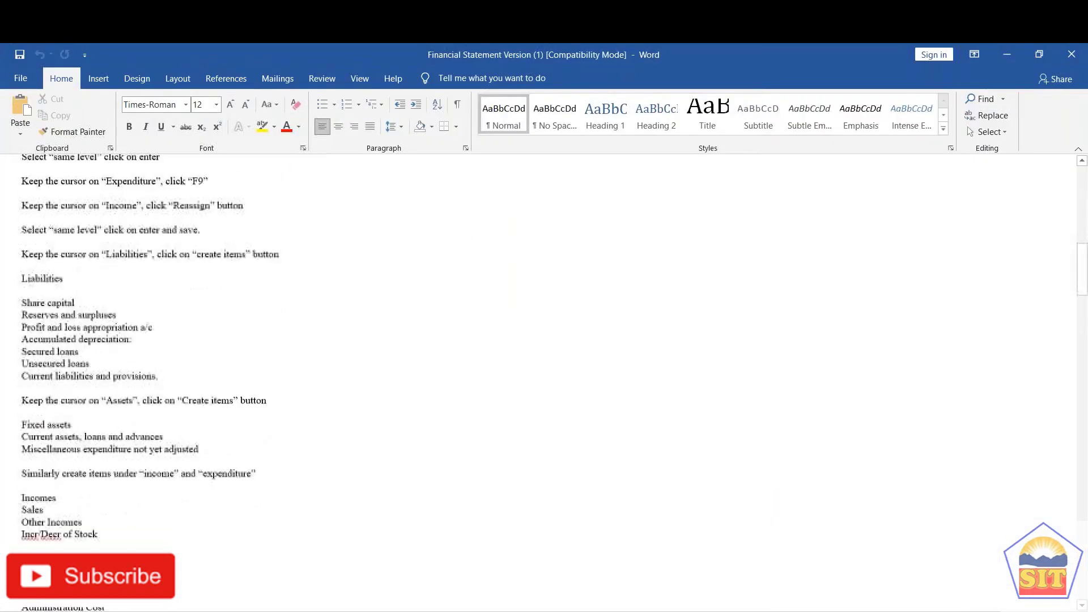
scroll(544, 382, down, 6)
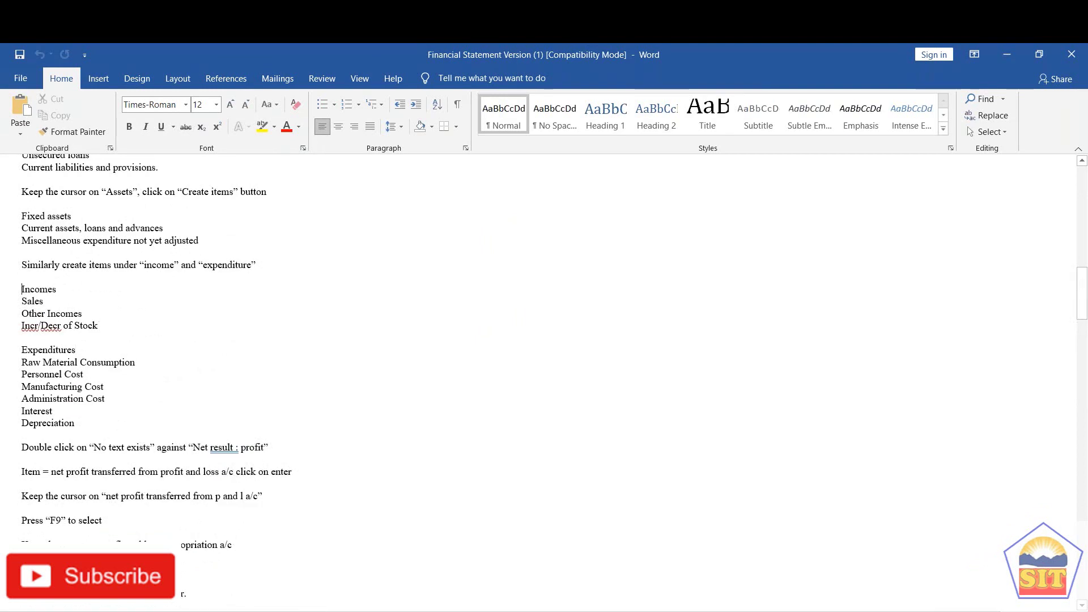
drag(30, 290, 99, 326)
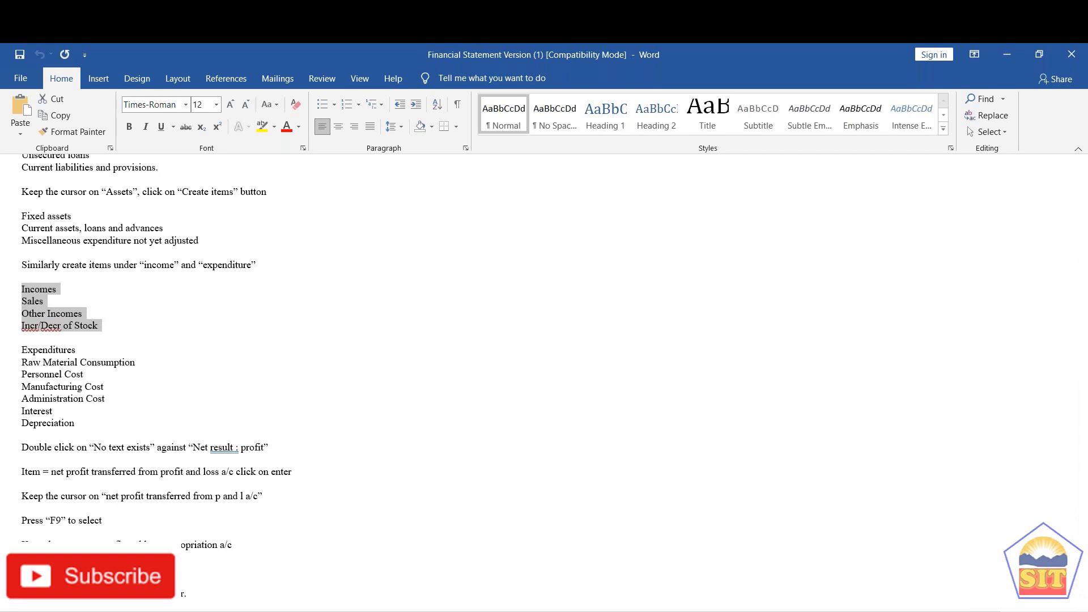
key(alt+Tab)
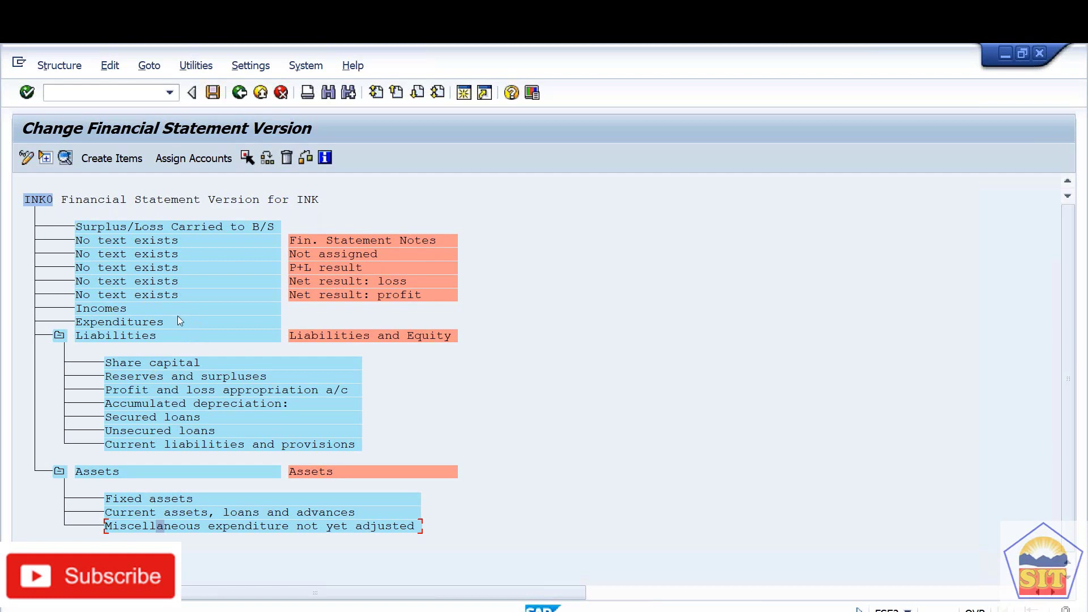
click(120, 307)
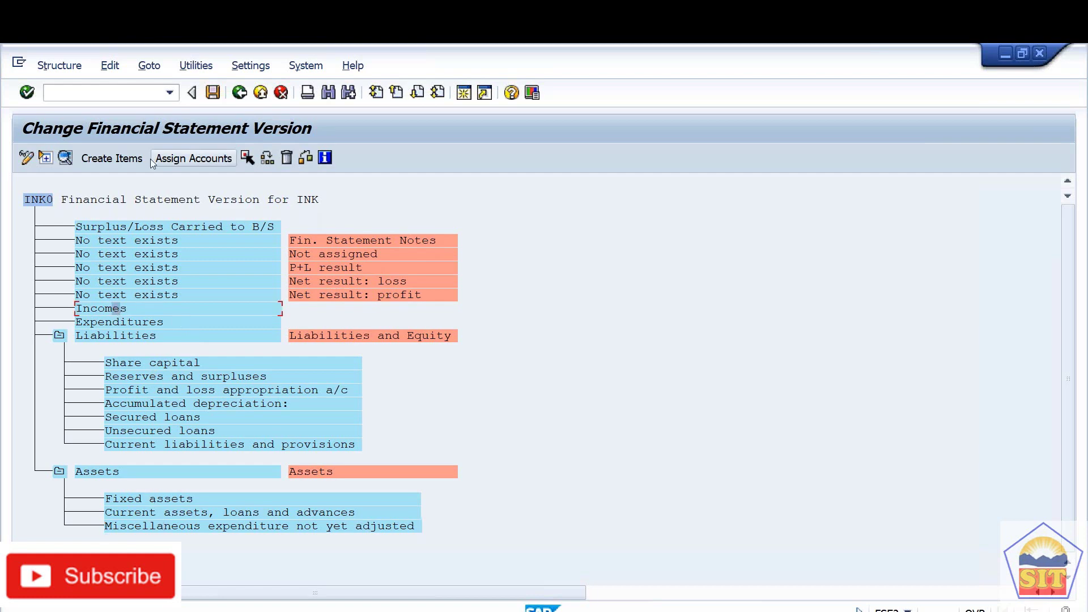
click(127, 162)
key(ctrl+v)
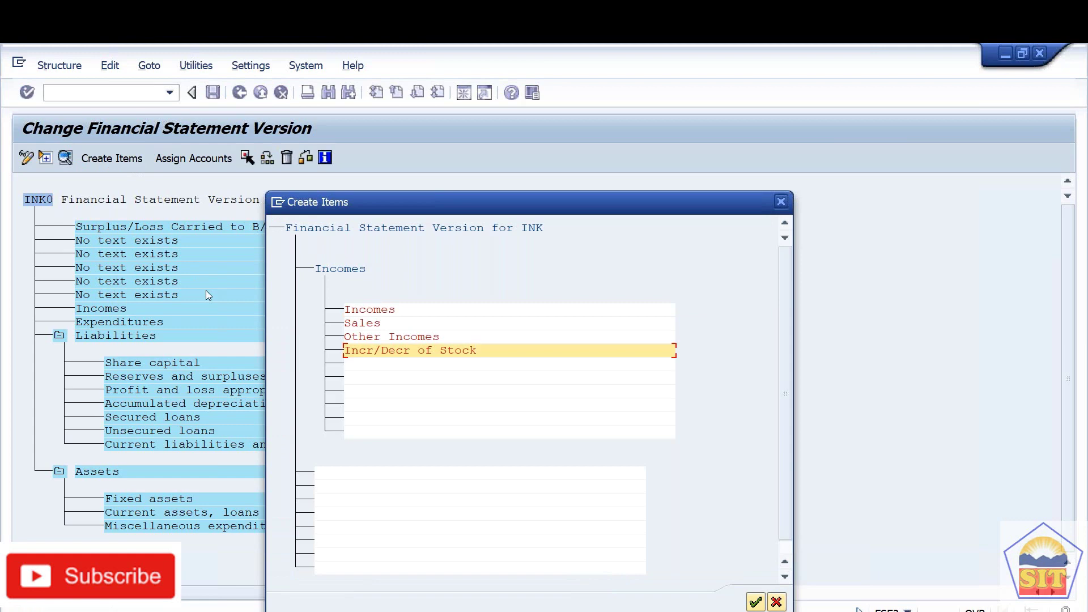
key(Return)
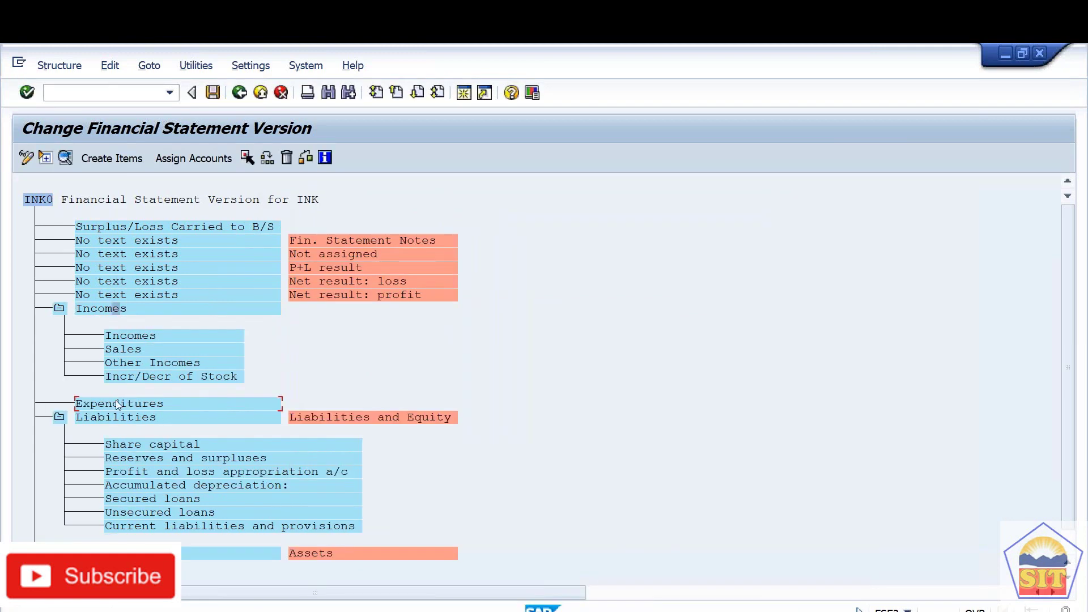
click(117, 403)
key(alt+Tab)
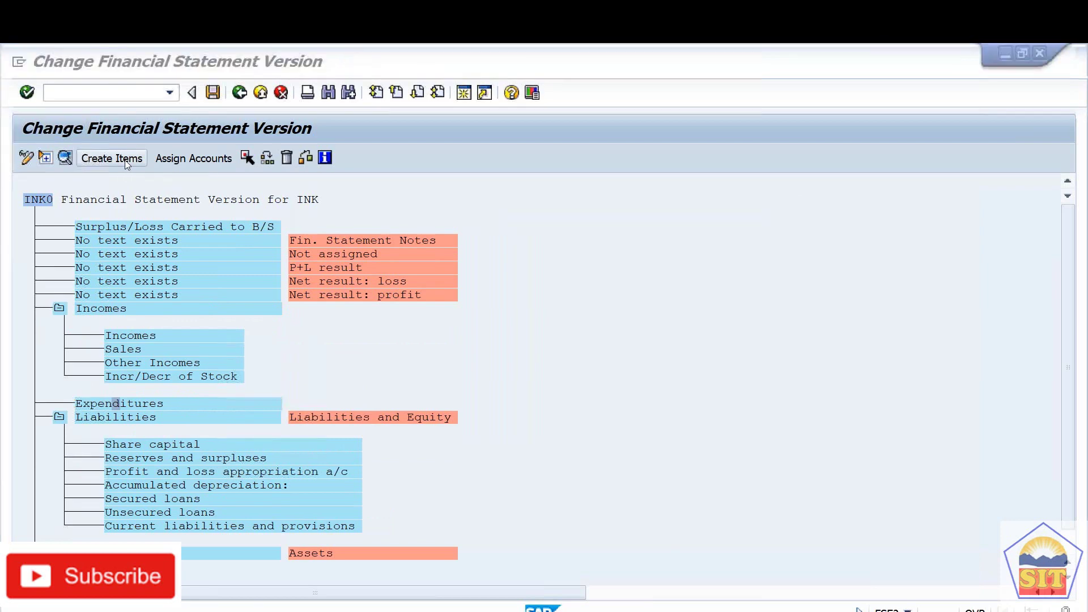
key(Down)
key(Down)
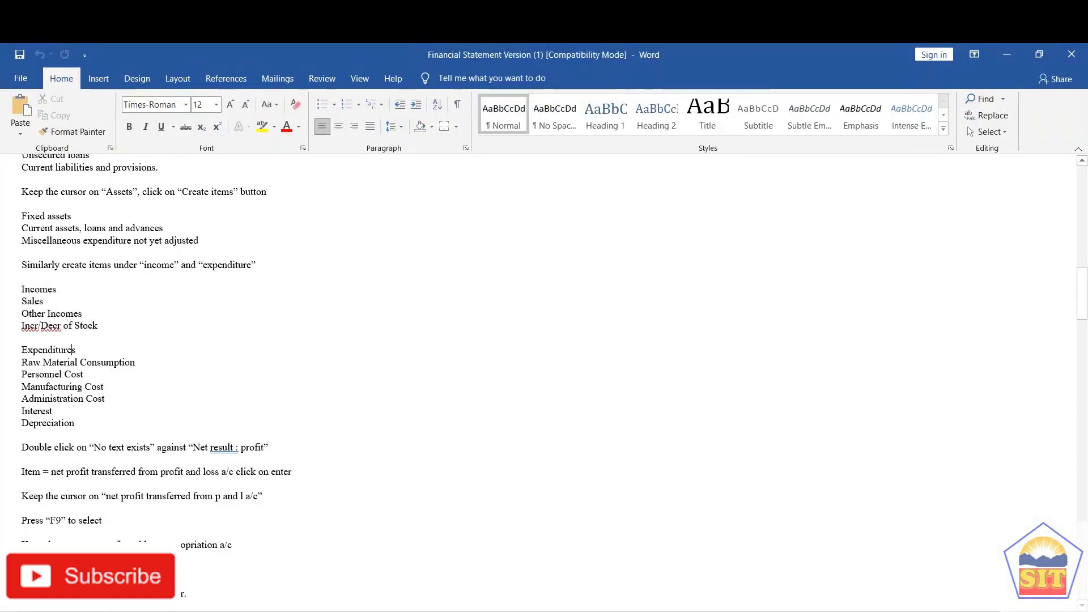
key(alt+Tab)
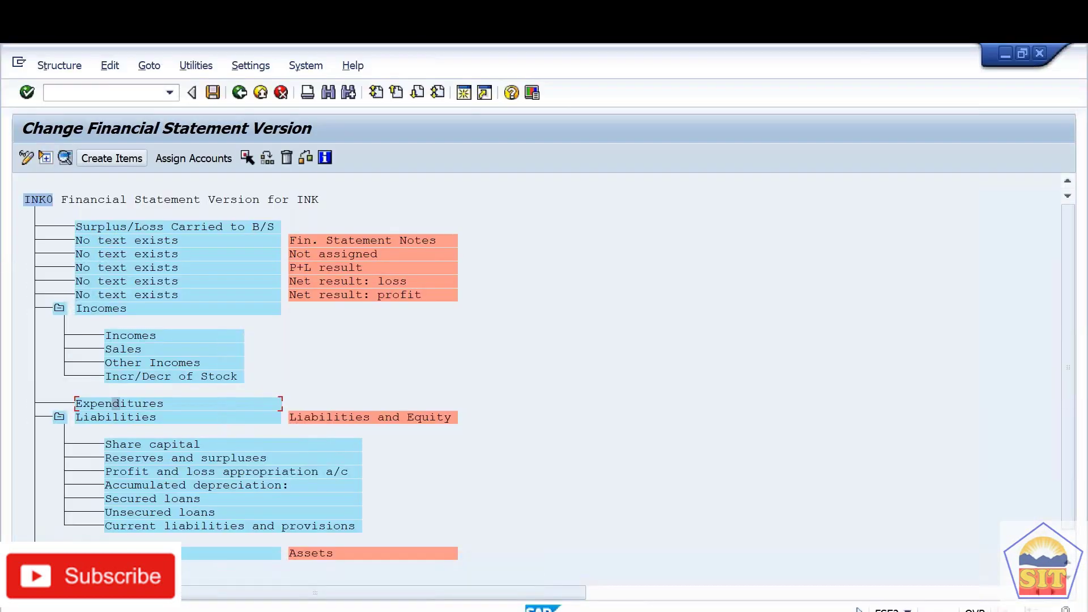
Delete the duplicate Incomes sub-item from under the Incomes heading.
click(131, 339)
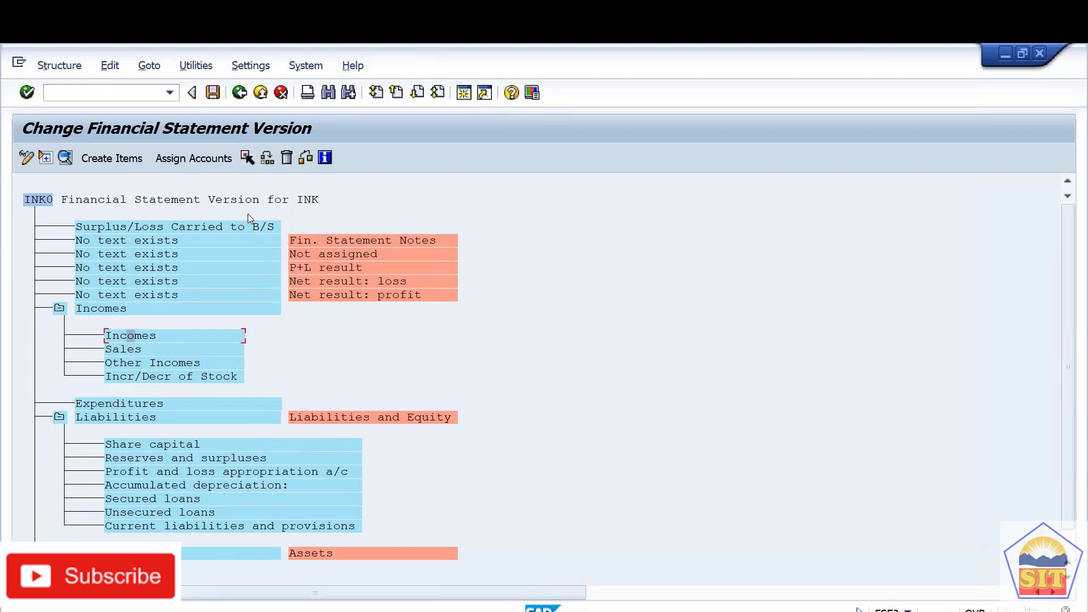
click(289, 159)
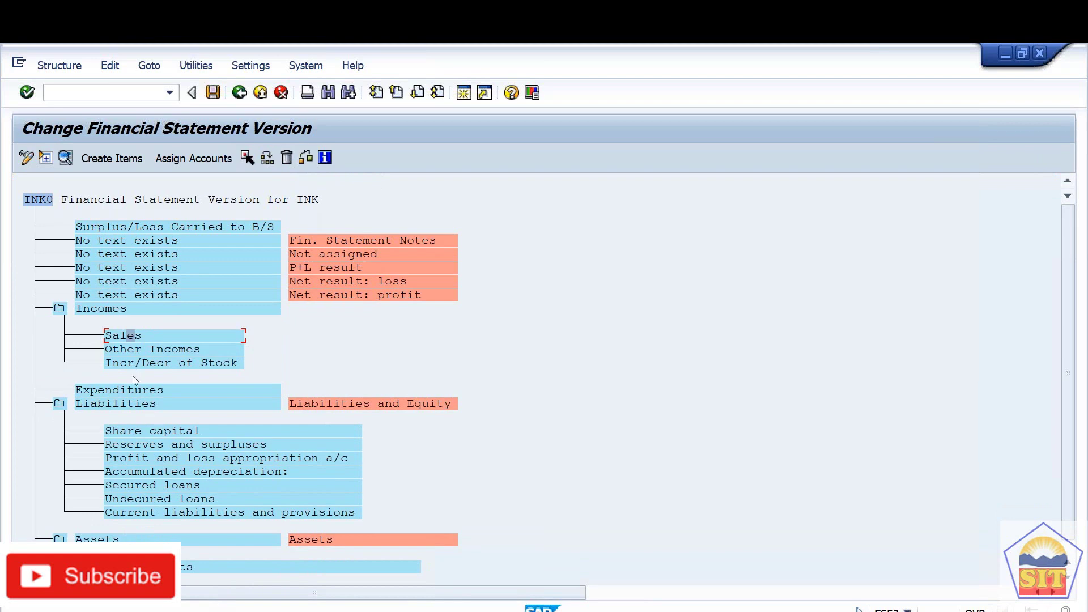
Select the Expenditures item in SAP and copy the list Raw Material Consumption through Depreciation from the Word notes.
click(135, 390)
key(alt+Tab)
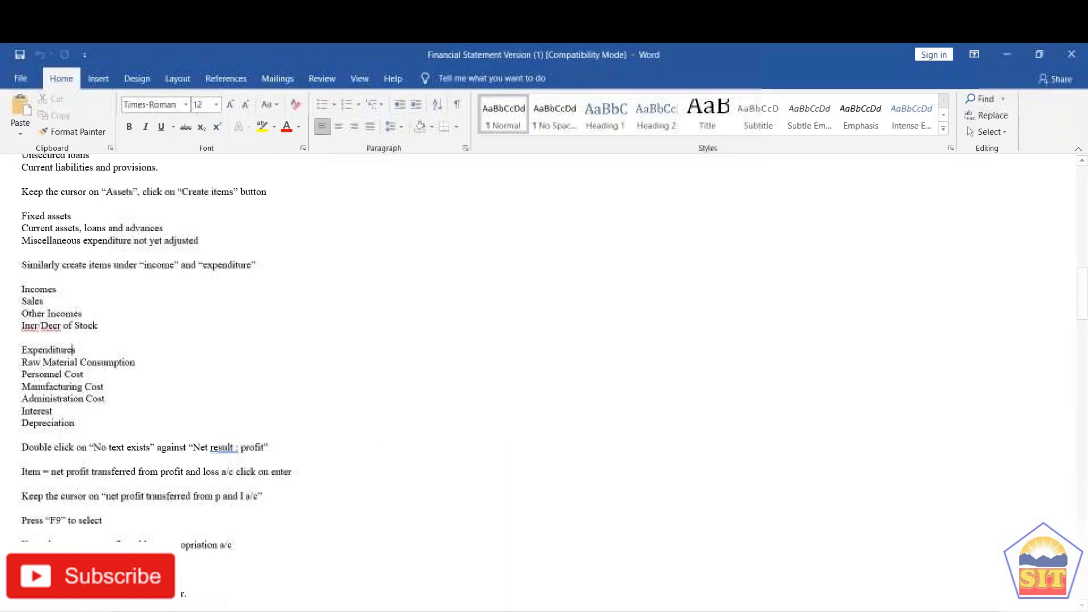
key(Down)
key(Down)
key(Up)
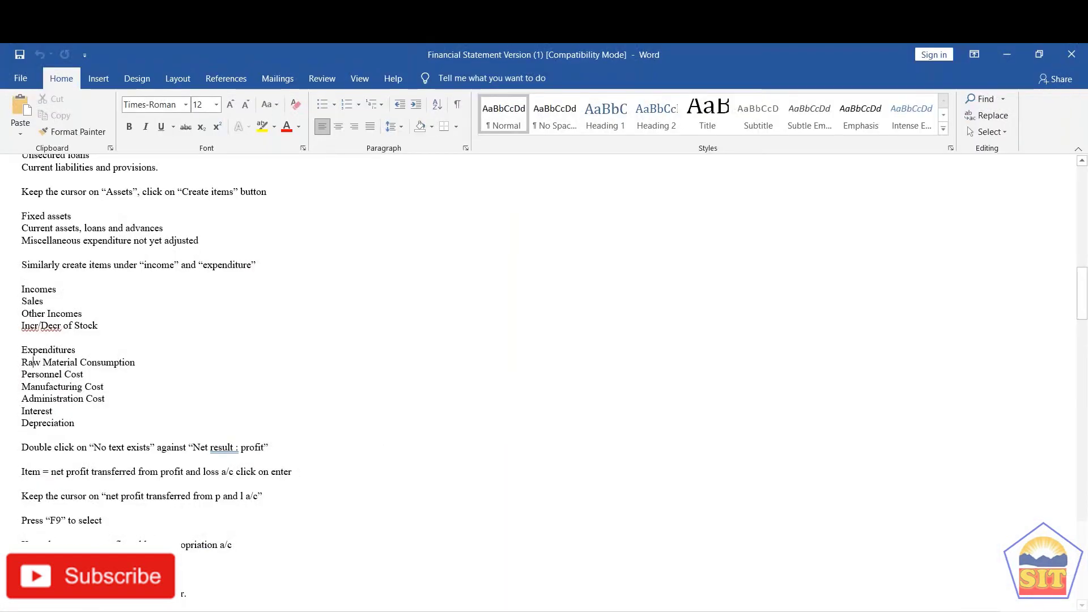
key(shift+Down)
key(shift+Down)
key(shift+Down)
key(shift+Down)
key(shift+Down)
key(shift+Down)
key(ctrl+c)
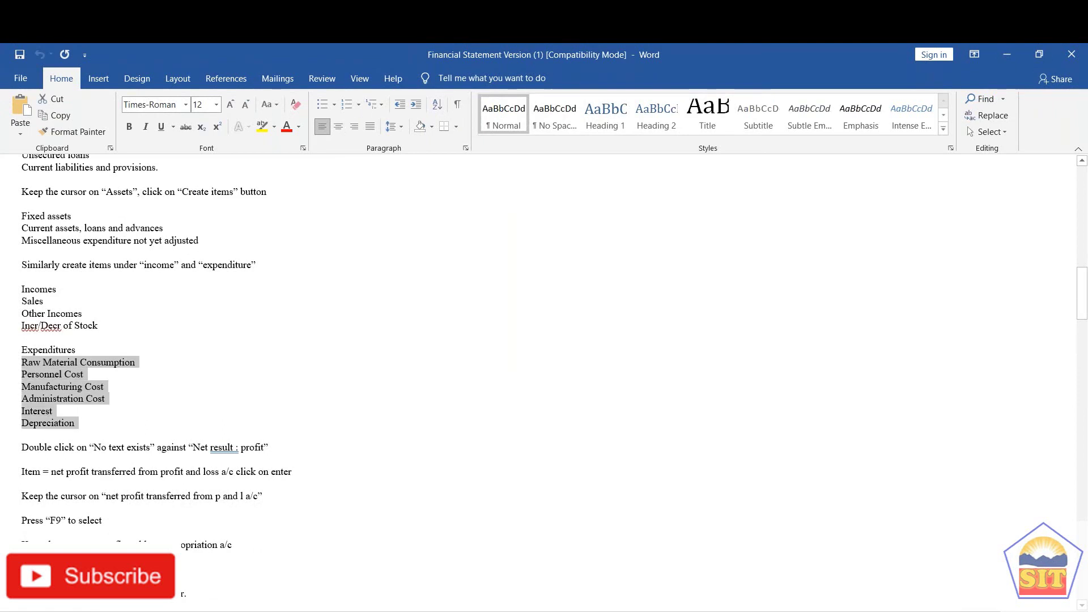
Return to SAP, create the copied cost items under Expenditures, and save the version with the proposed customizing request.
key(alt+Tab)
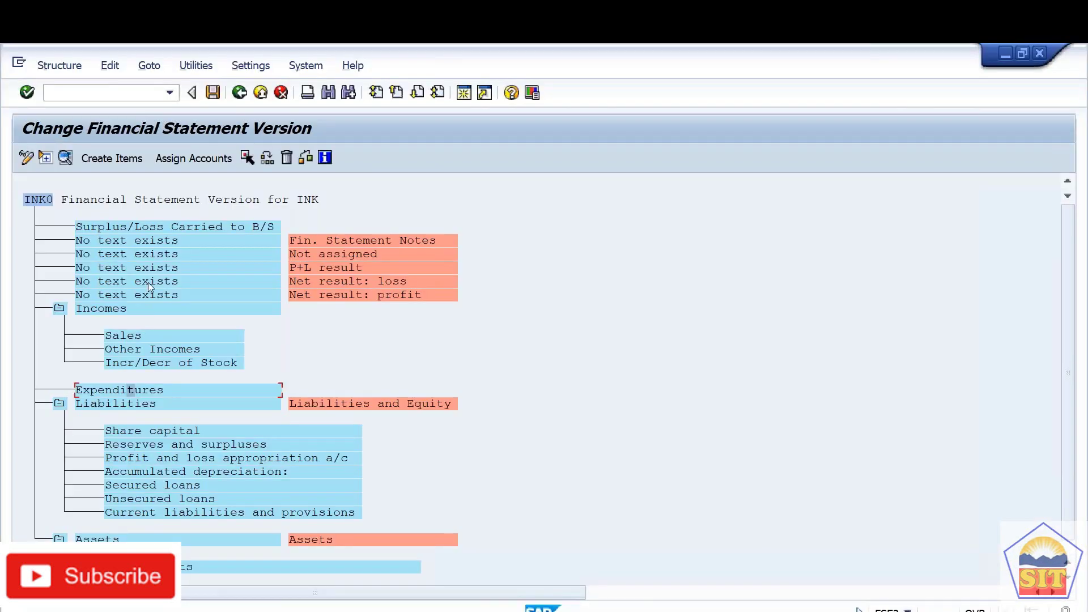
click(120, 159)
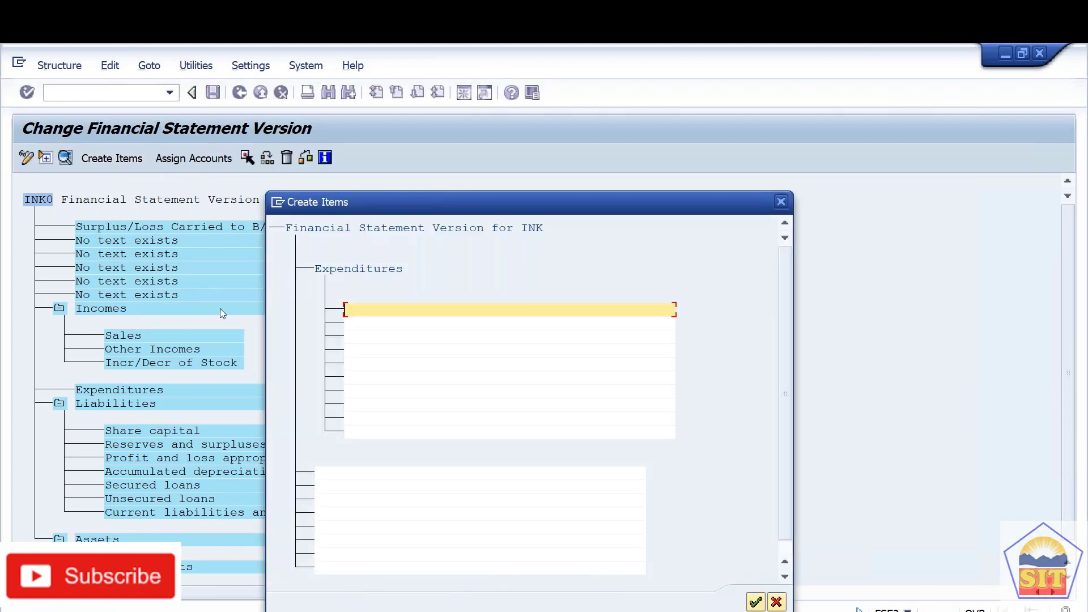
key(ctrl+v)
key(Return)
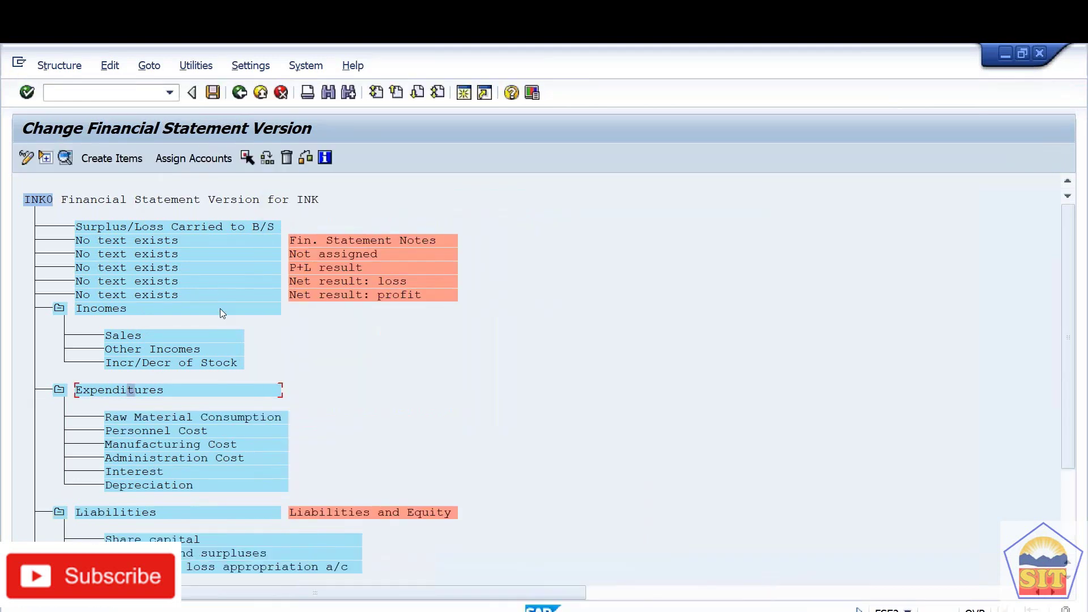
key(ctrl+s)
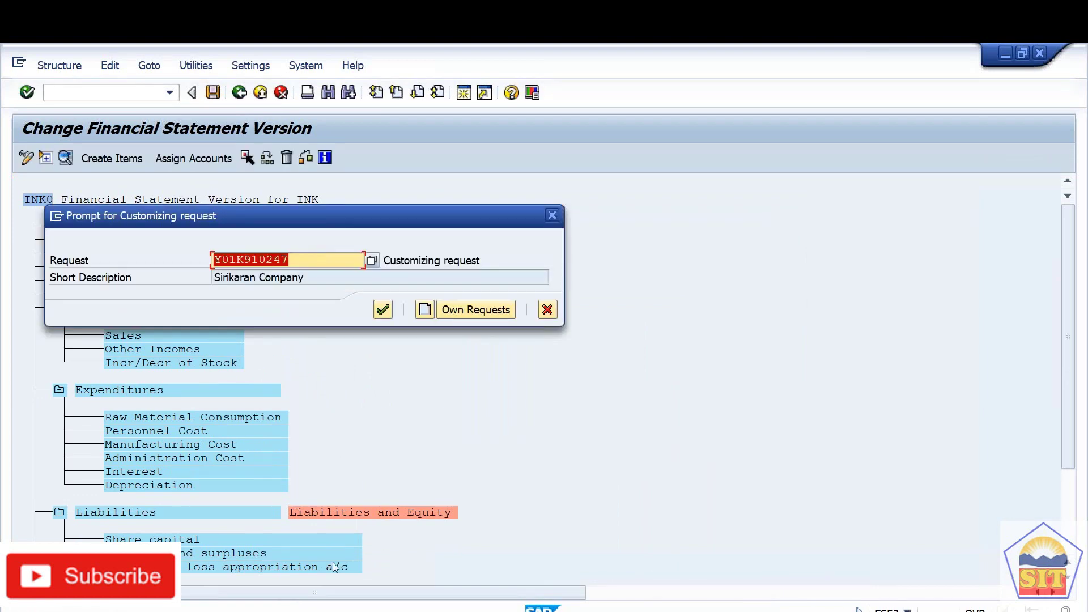
key(Return)
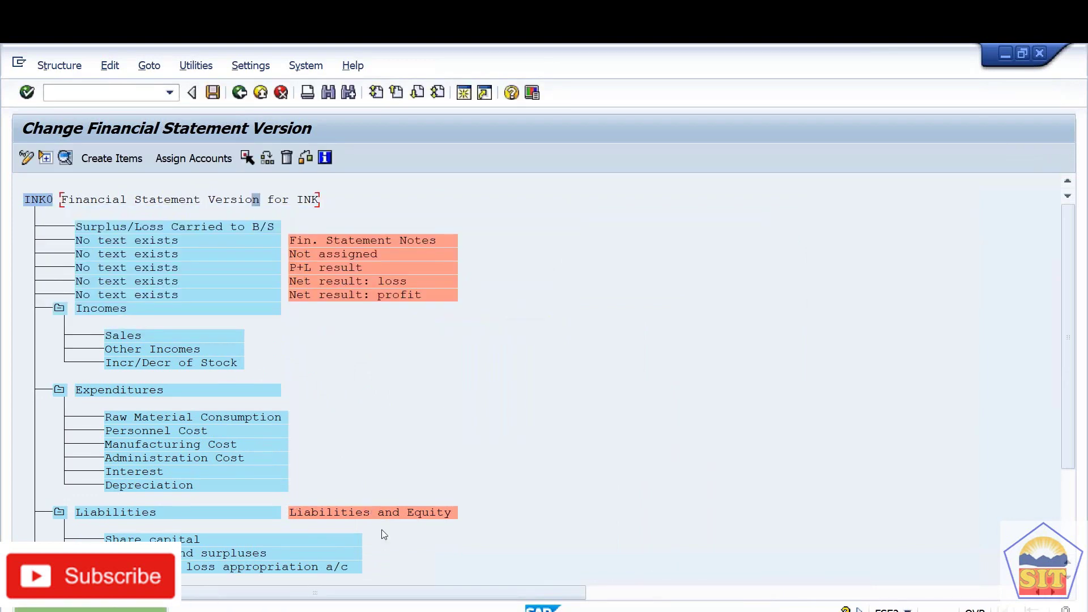
Switch to the Word notes and read the instructions for naming and reassigning the net result: profit item, comparing them with the SAP structure.
key(alt+Tab)
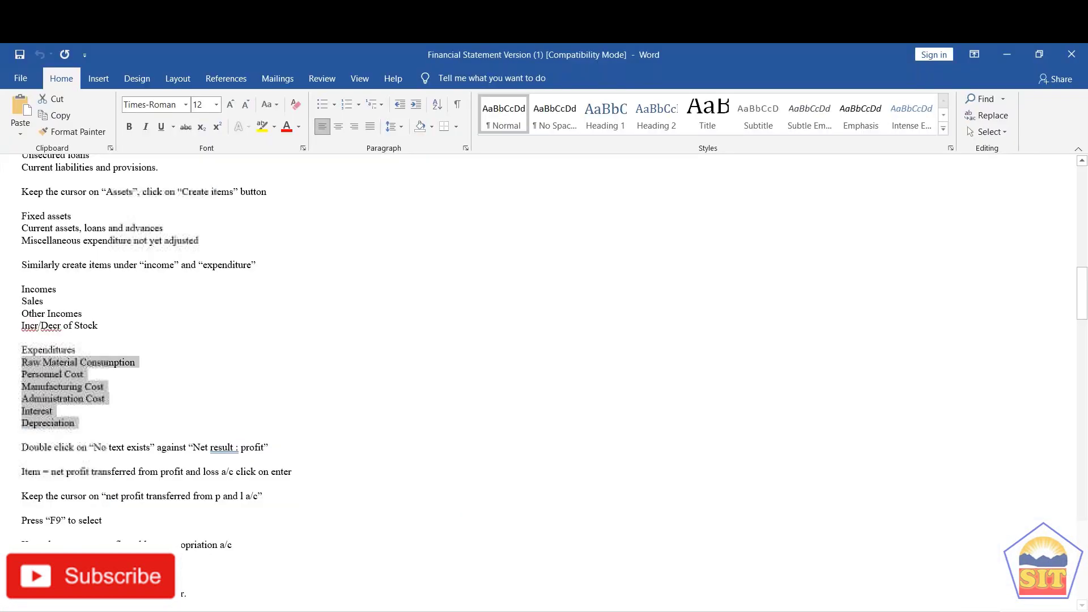
key(Down)
key(Down)
key(Down)
key(Down)
key(Down)
key(Down)
key(Down)
key(Down)
key(Down)
key(Down)
key(Down)
key(Down)
key(Down)
key(Down)
key(Down)
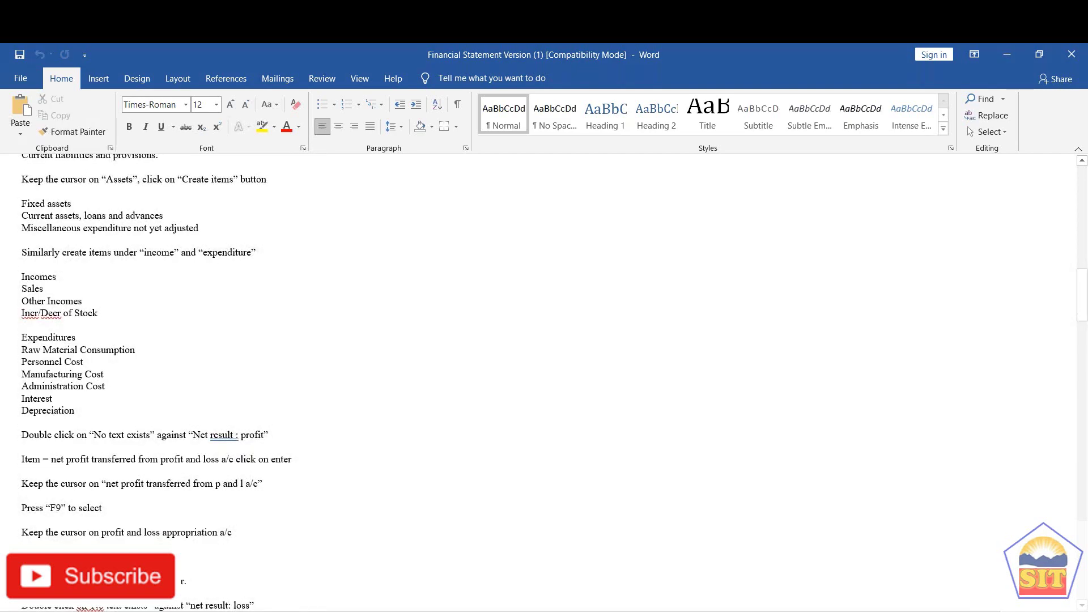
key(Down)
key(Down)
key(Down)
key(Down)
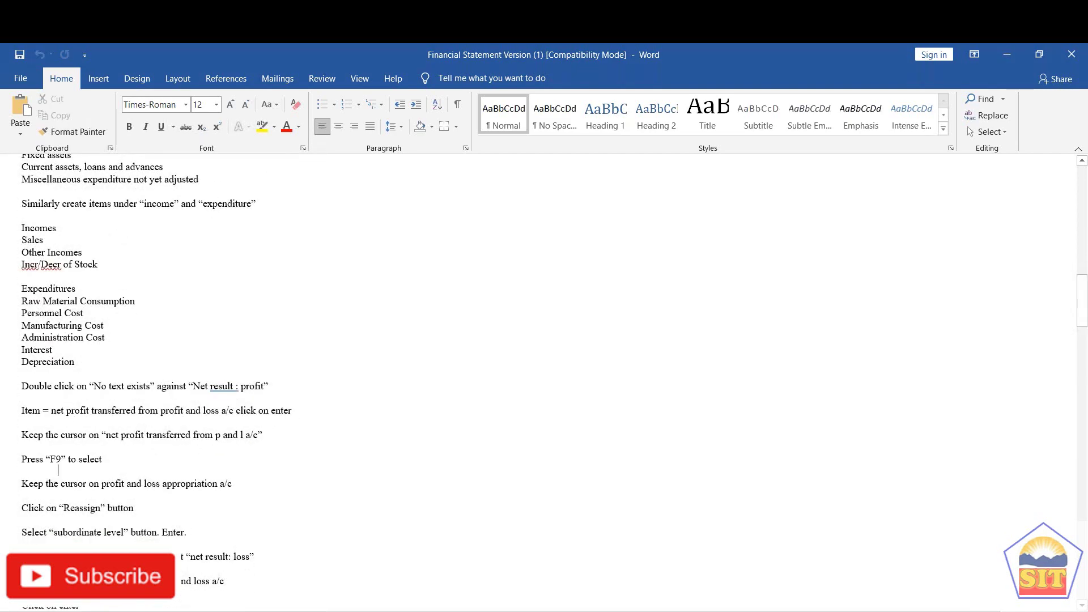
click(77, 386)
drag(22, 374, 76, 532)
click(57, 350)
key(alt+Tab)
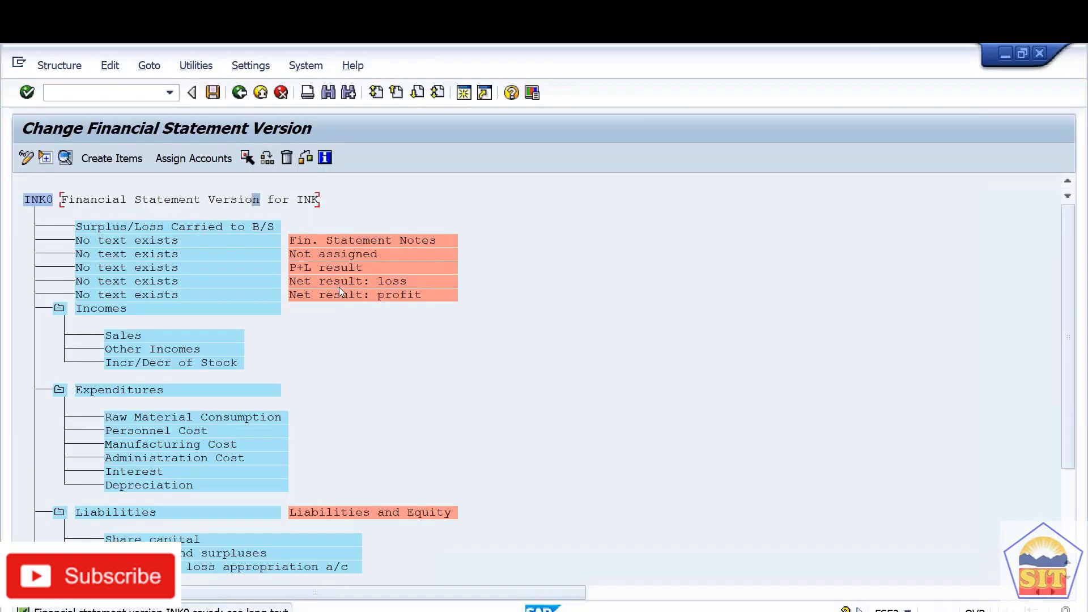
key(alt+Tab)
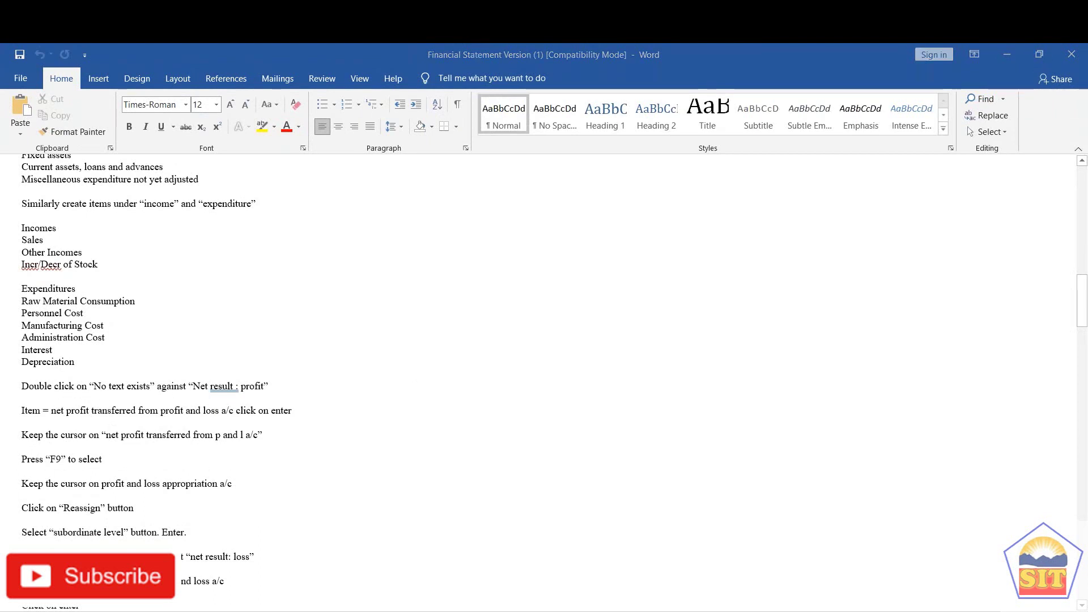
Return to SAP, name the Net result: profit item "Net Profit Transferred From P&L", and copy that text.
key(alt+Tab)
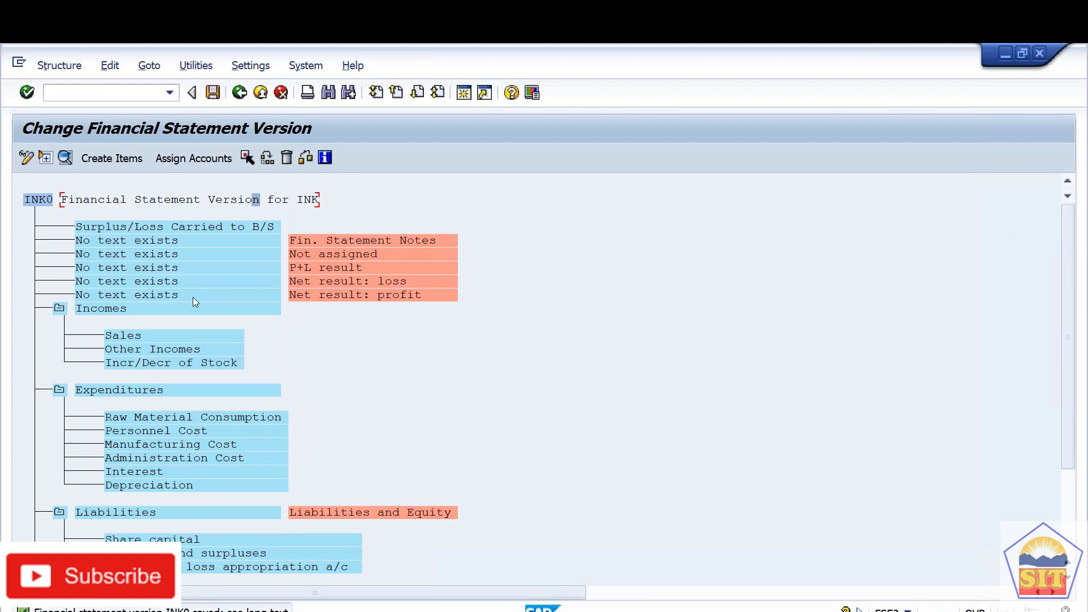
click(193, 297)
double_click(193, 297)
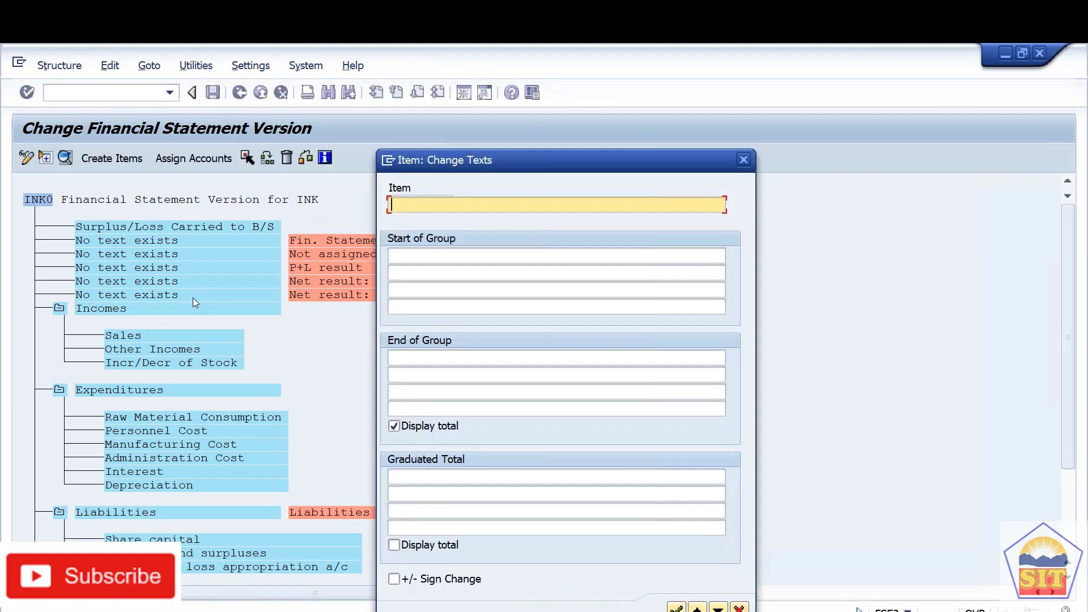
text(Net Profit Transferred From )
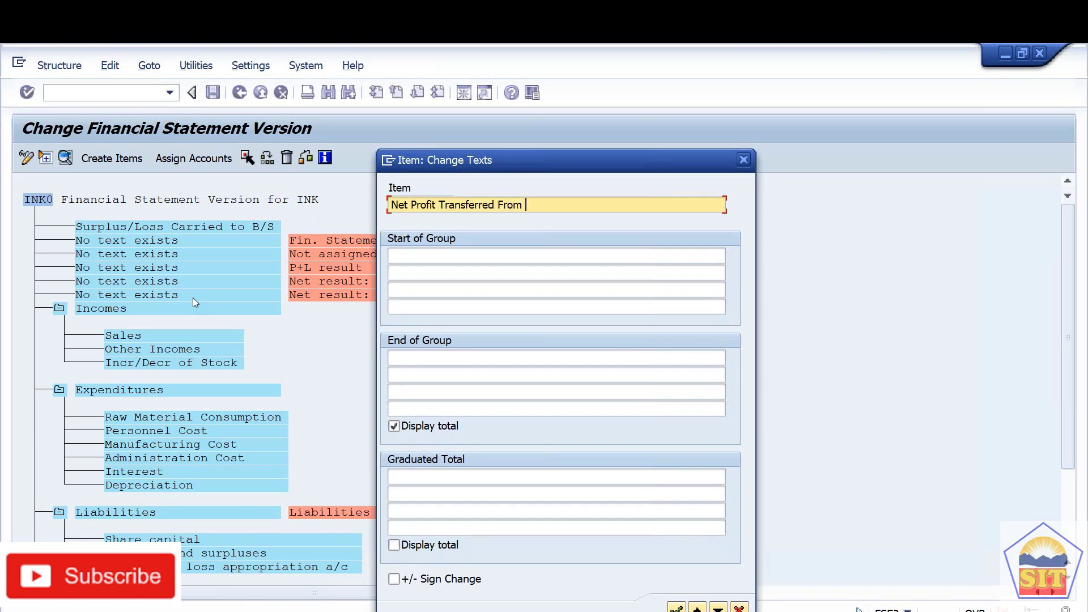
text(L)
text(&)
key(BackSpace)
key(BackSpace)
text(P)
text(L)
key(ctrl+a)
key(ctrl+c)
key(End)
key(Return)
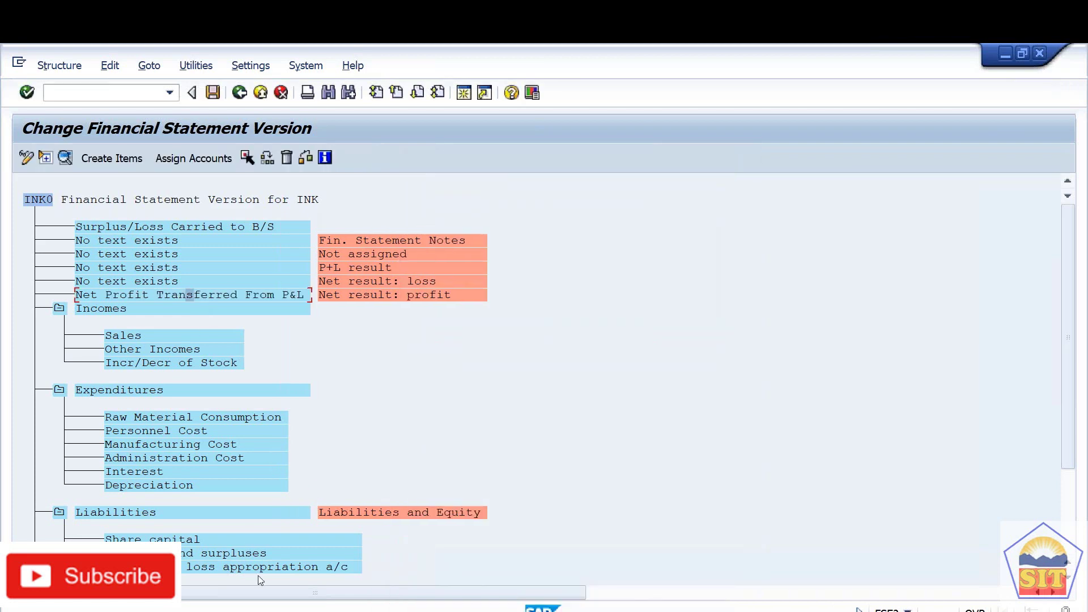
Switch to the Word notes and read the instructions for selecting the net profit item and reassigning it to the profit and loss appropriation a/c.
key(alt+Tab)
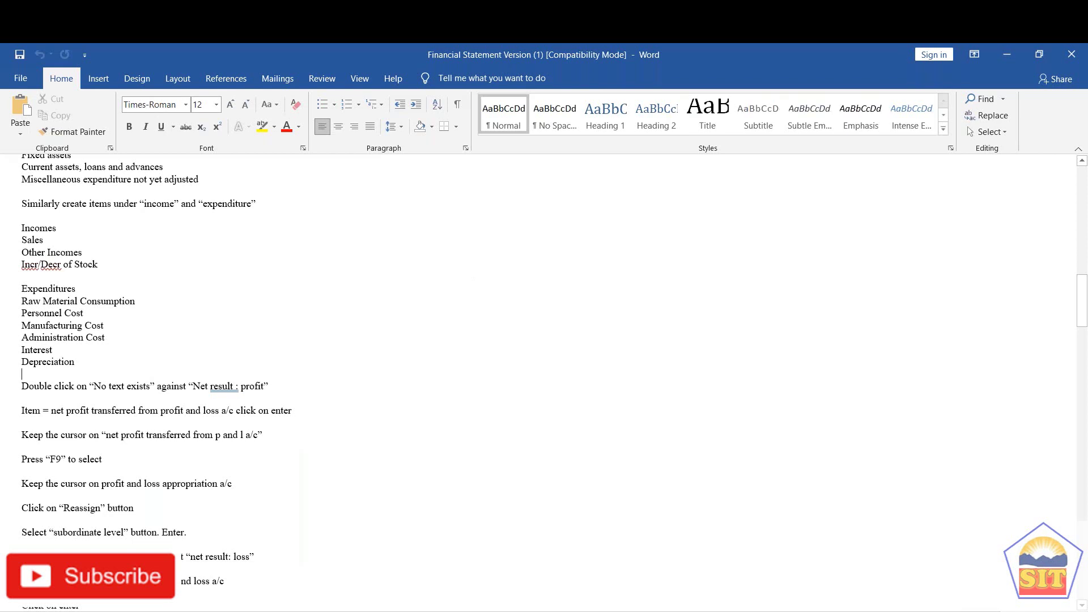
key(Down)
key(Down)
key(Down)
key(Down)
key(Down)
key(Up)
key(Up)
key(Up)
key(Up)
key(Up)
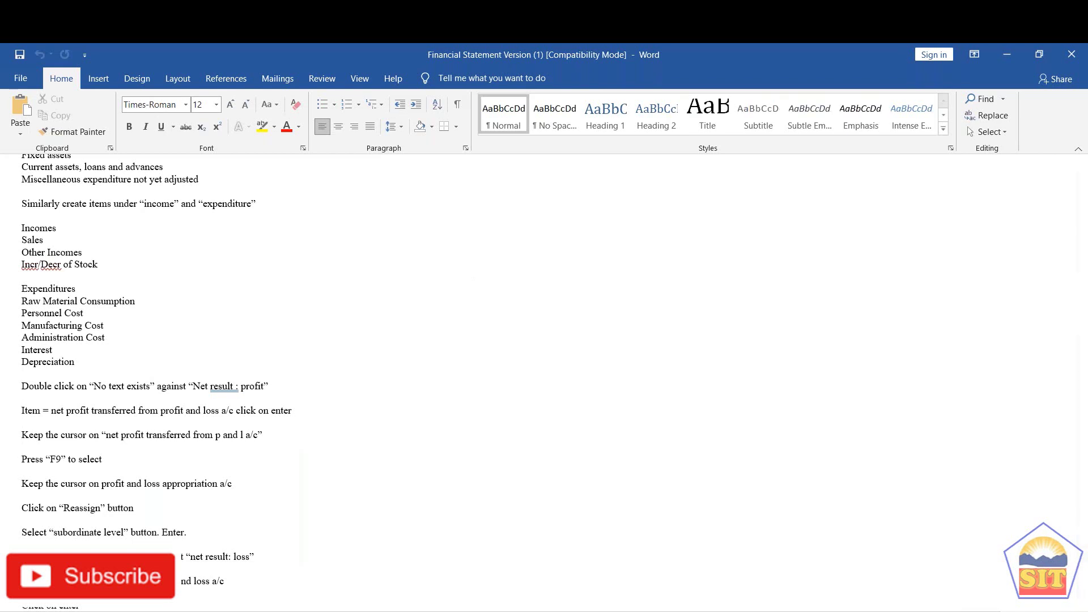
key(shift+Down)
key(shift+Down)
key(shift+Down)
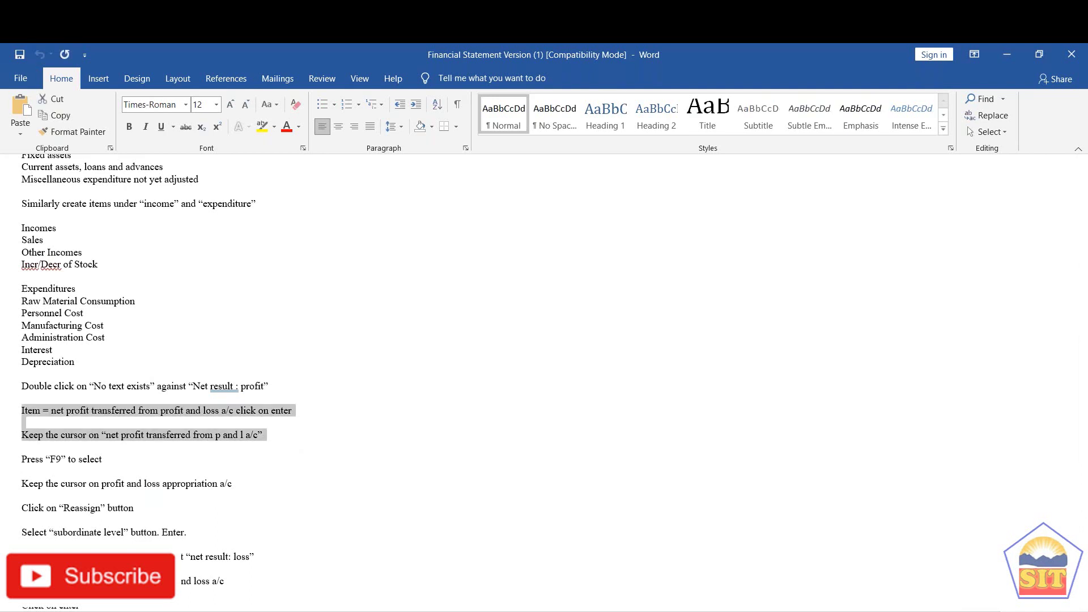
key(shift+Up)
key(Down)
key(Down)
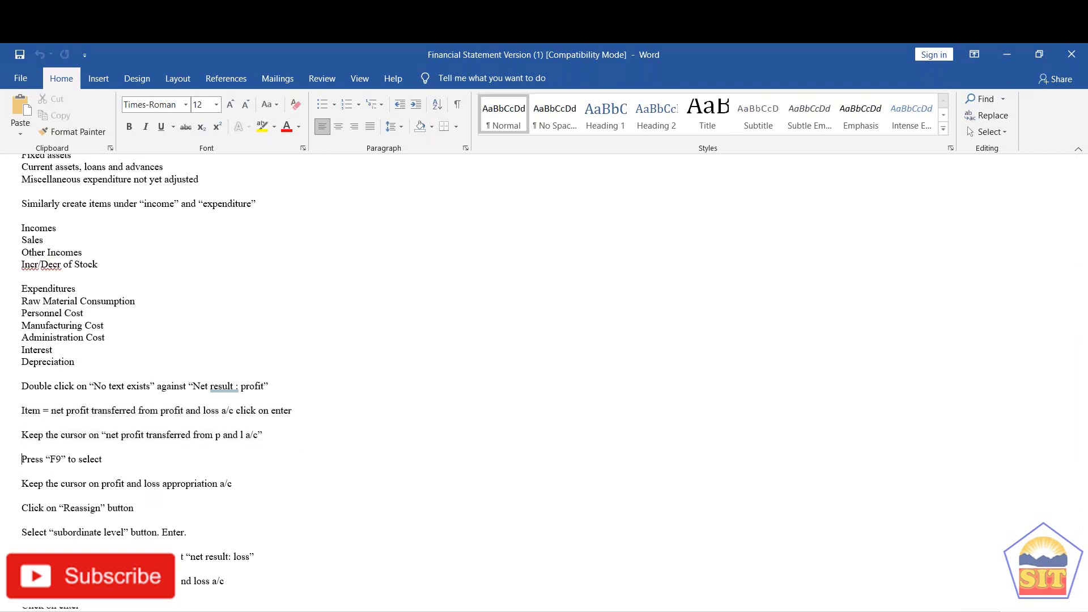
key(Up)
key(shift+Up)
key(shift+Down)
key(shift+Down)
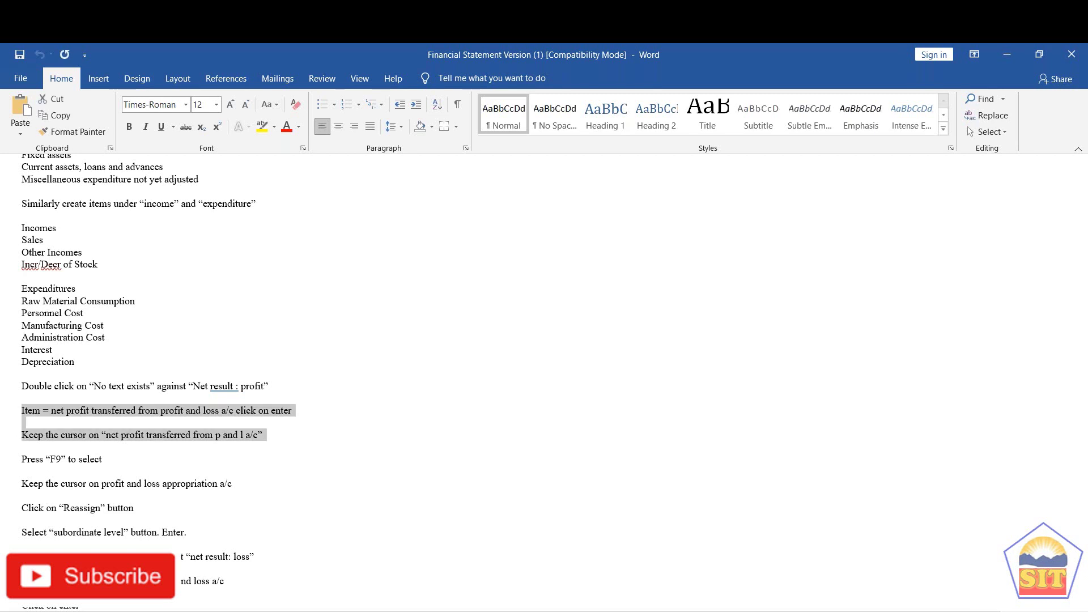
key(shift+Down)
key(shift+Down)
key(shift+Down)
key(shift+Down)
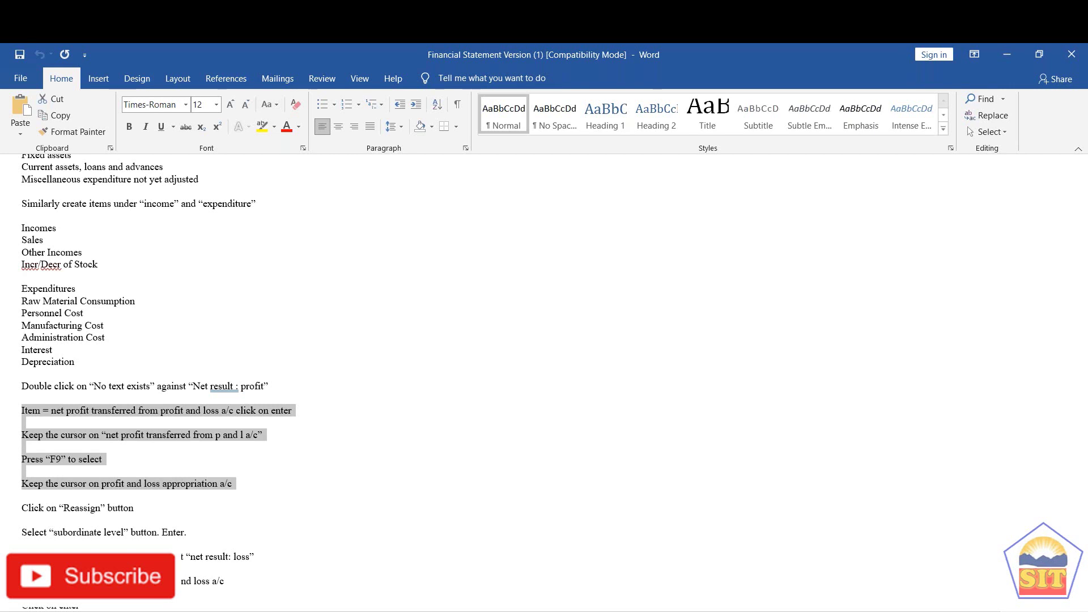
key(Down)
key(Down)
key(Up)
key(Up)
key(Up)
key(Up)
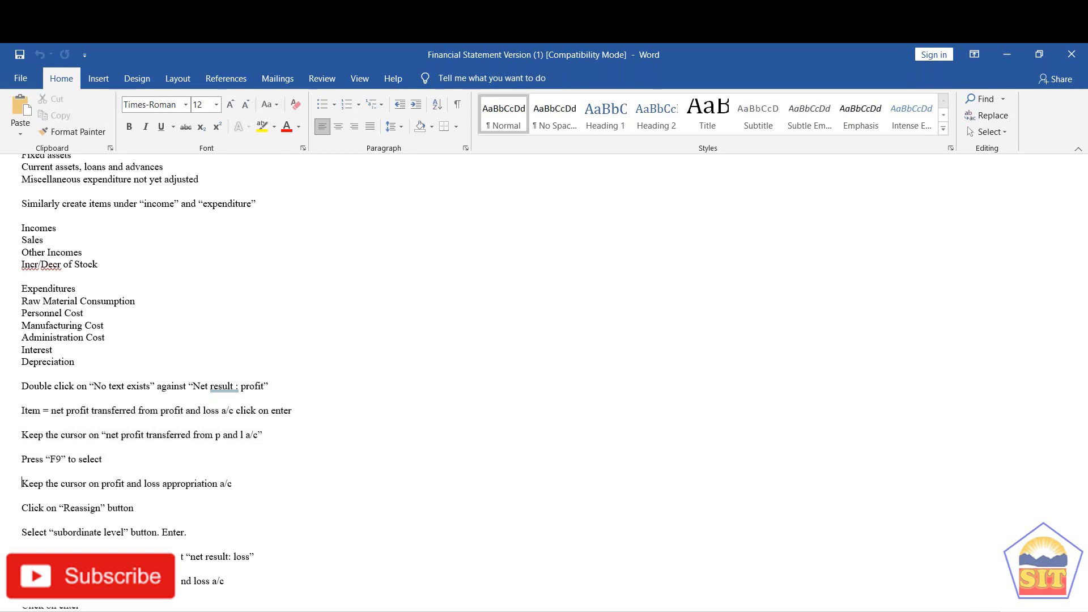
key(Down)
key(shift+Down)
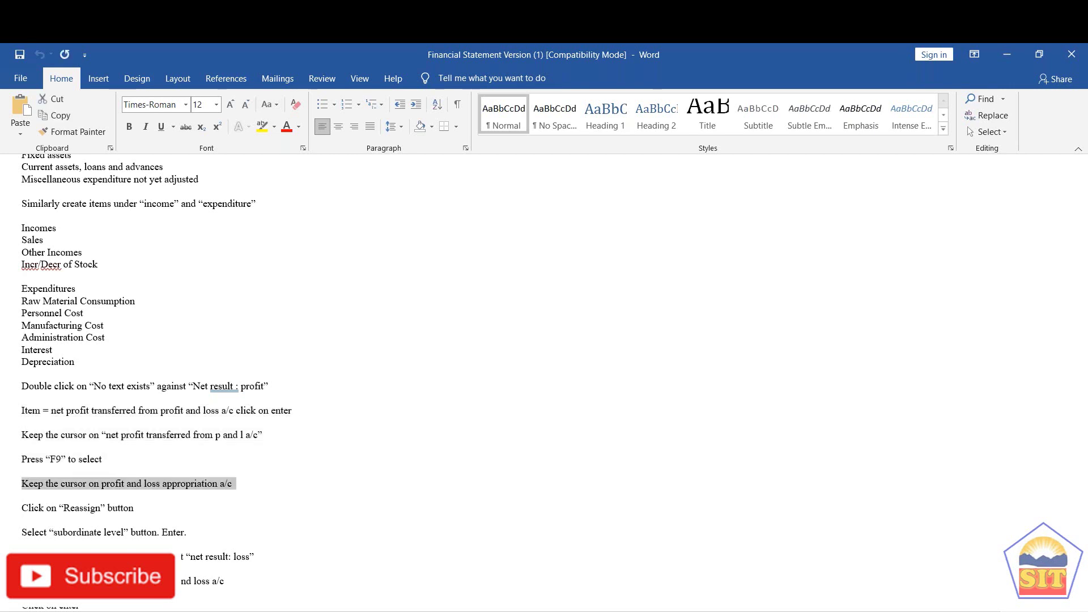
key(Up)
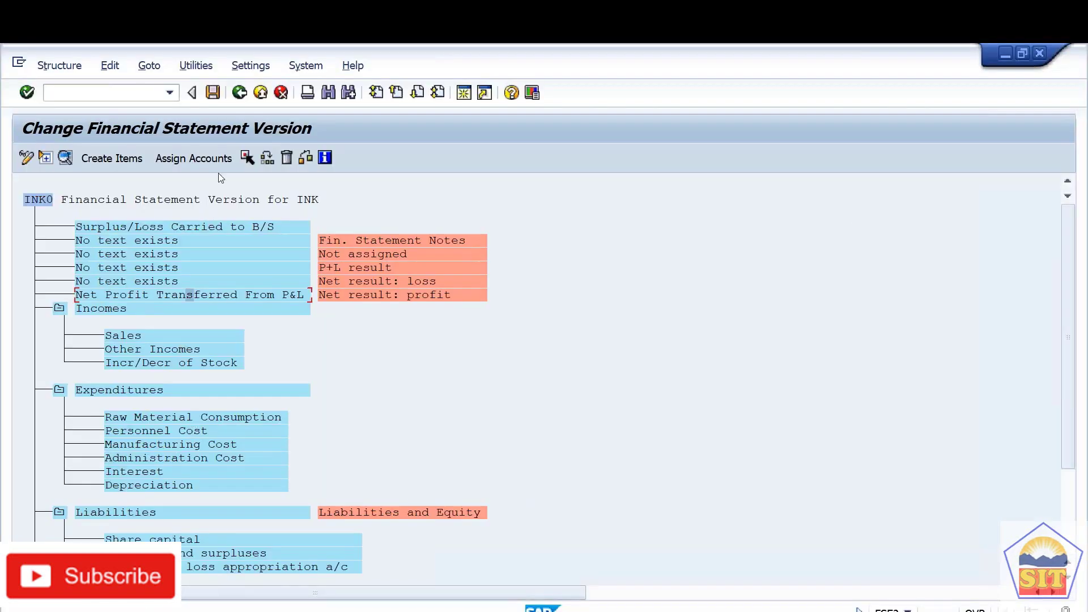
Return to SAP and reassign the Net Profit Transferred From P&L item as a subordinate of Profit and loss appropriation a/c under Liabilities.
click(248, 159)
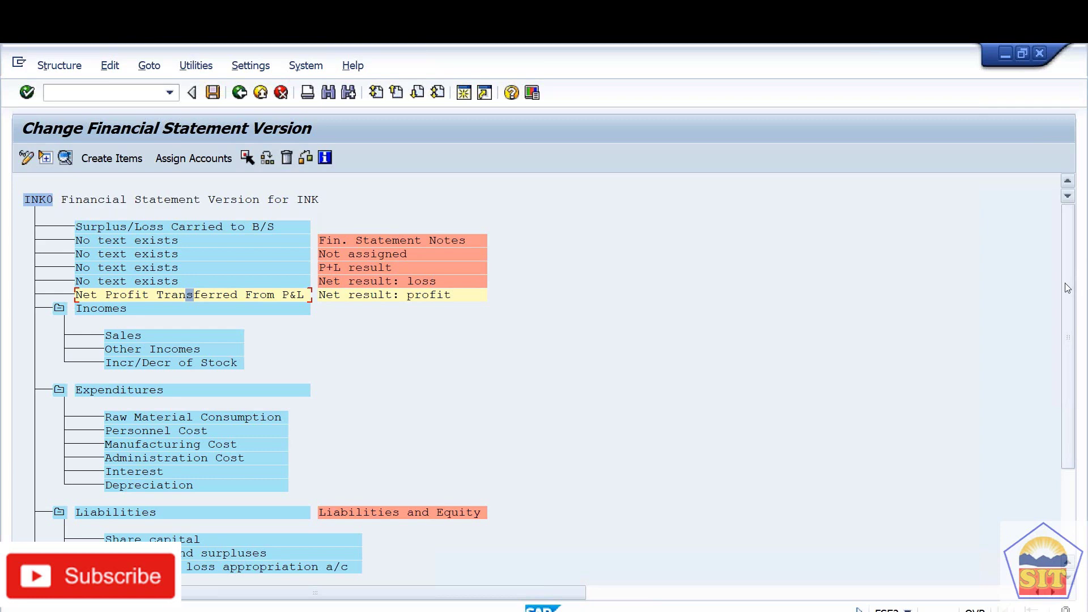
drag(1065, 283, 1067, 331)
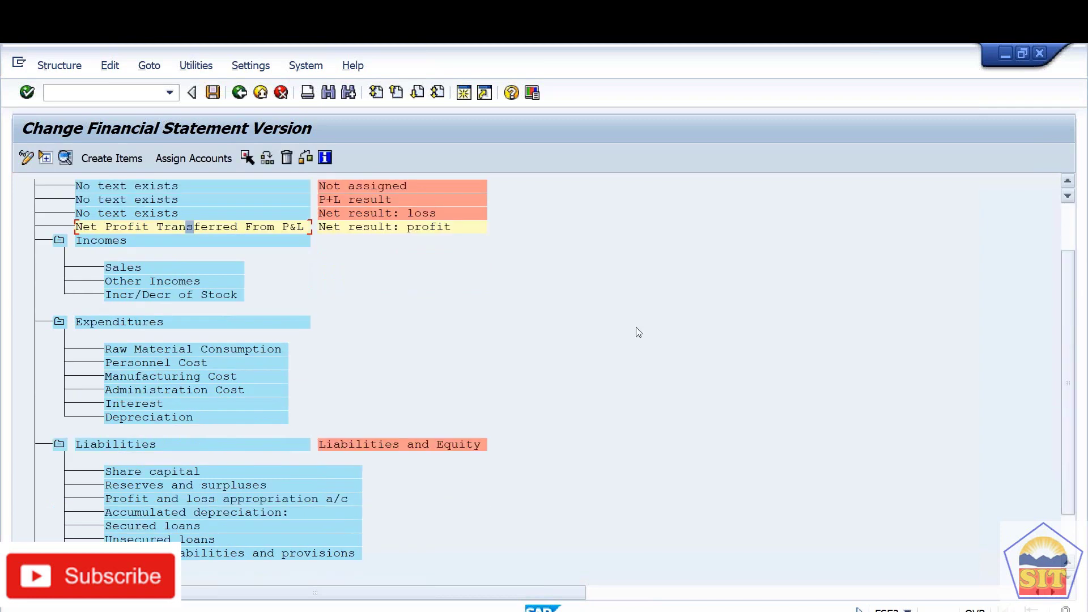
click(186, 503)
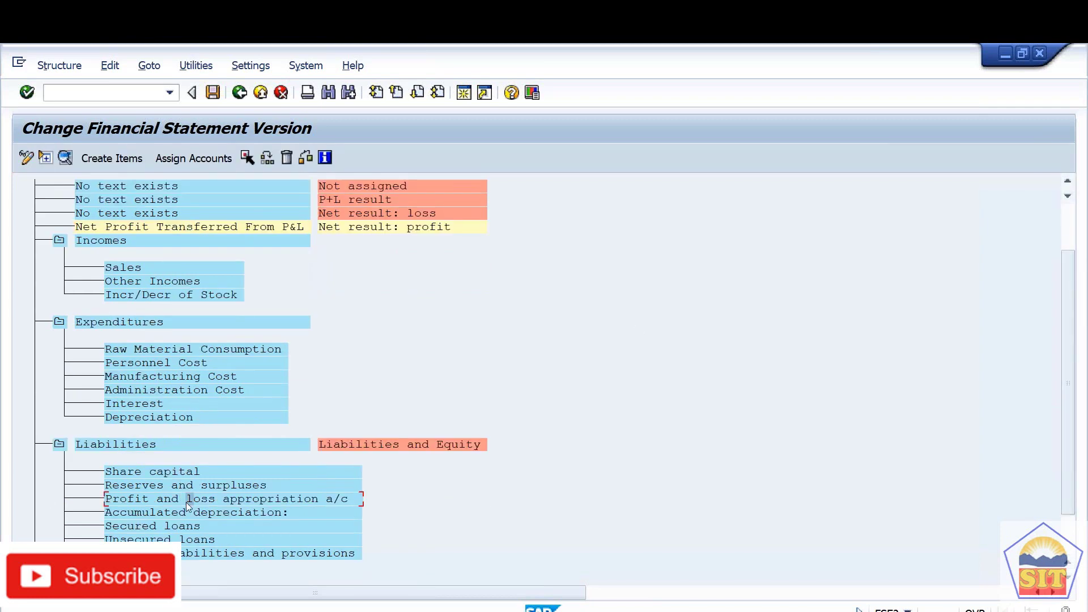
click(266, 161)
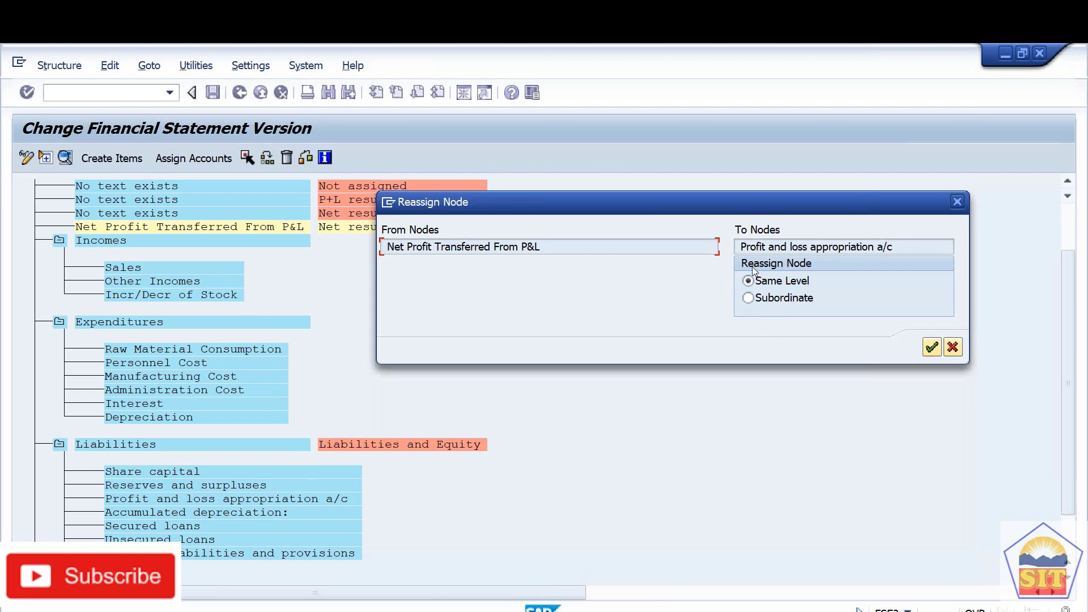
click(752, 301)
key(Return)
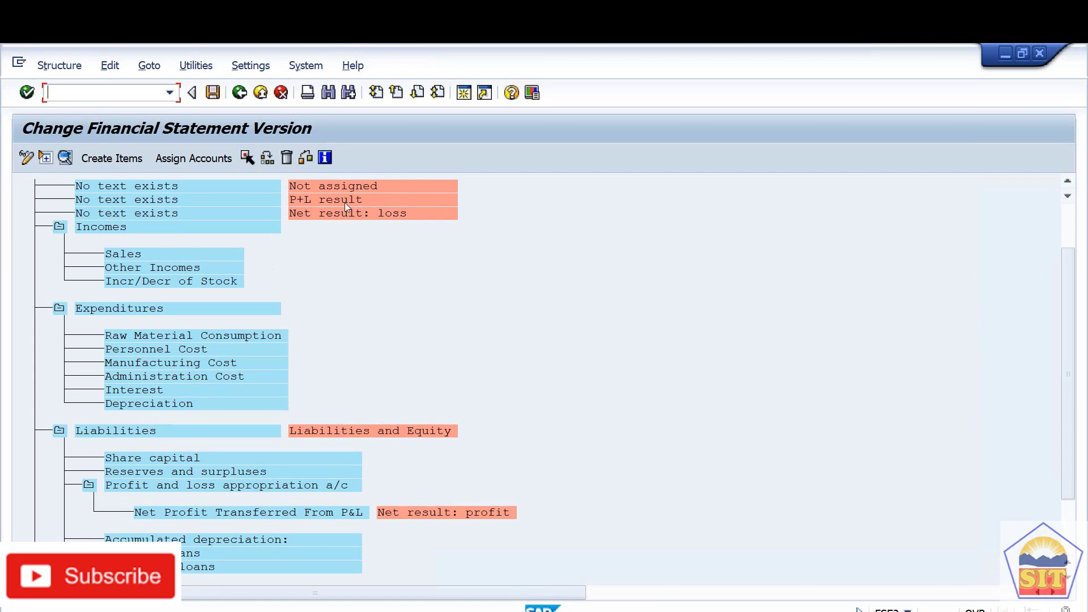
Name the Net result: loss item "Net Loss Transferred From P&L", reusing the copied profit text with "Profit" replaced by "Loss".
double_click(165, 214)
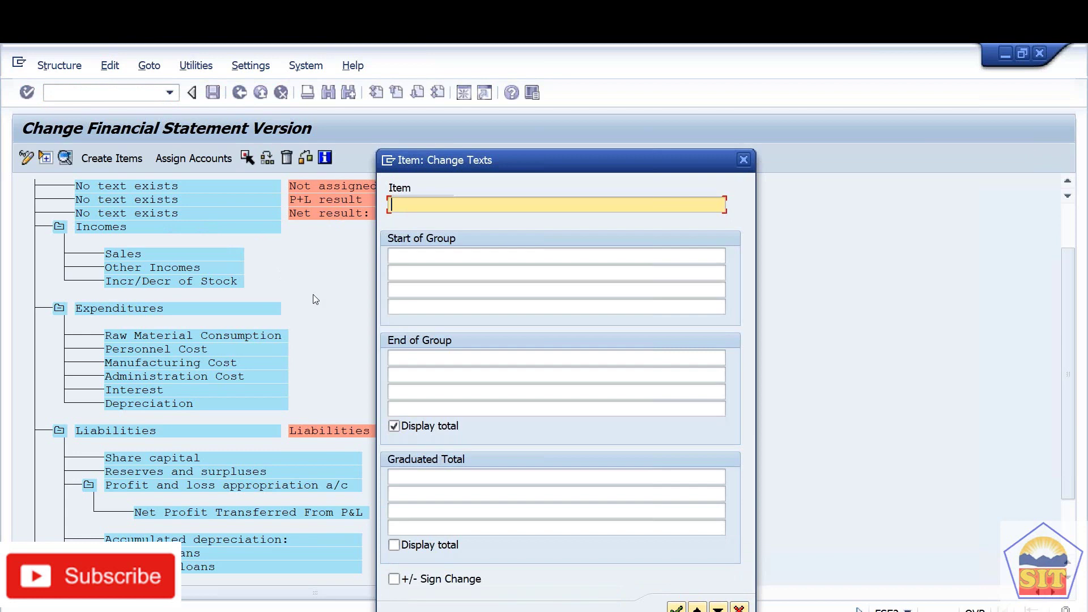
key(ctrl+v)
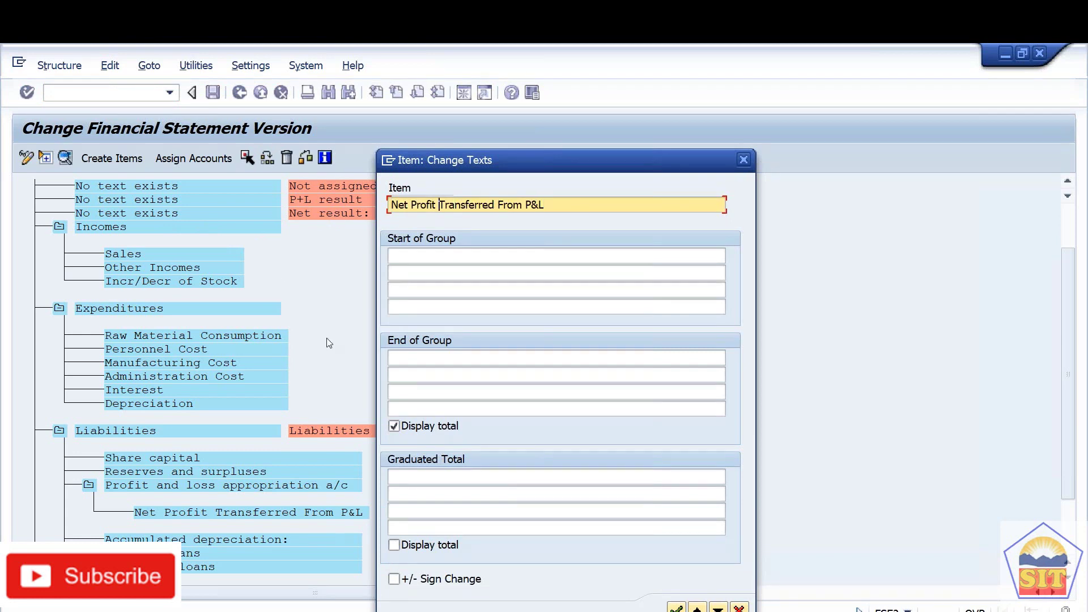
key(Left)
key(Left)
key(Left)
key(Left)
key(Left)
key(Left)
key(Left)
text(Loss)
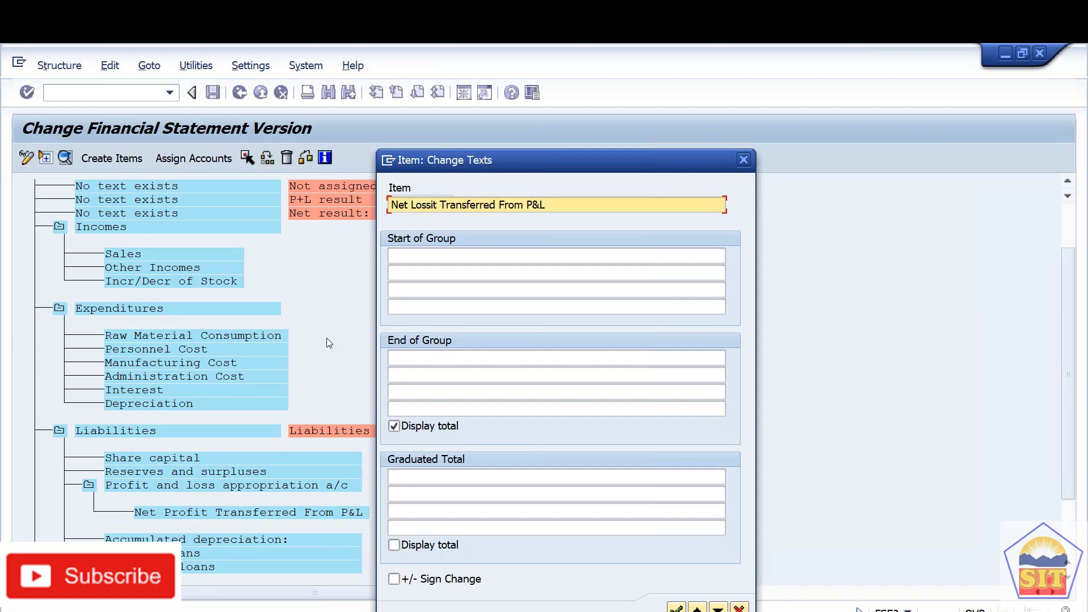
key(Delete)
key(Delete)
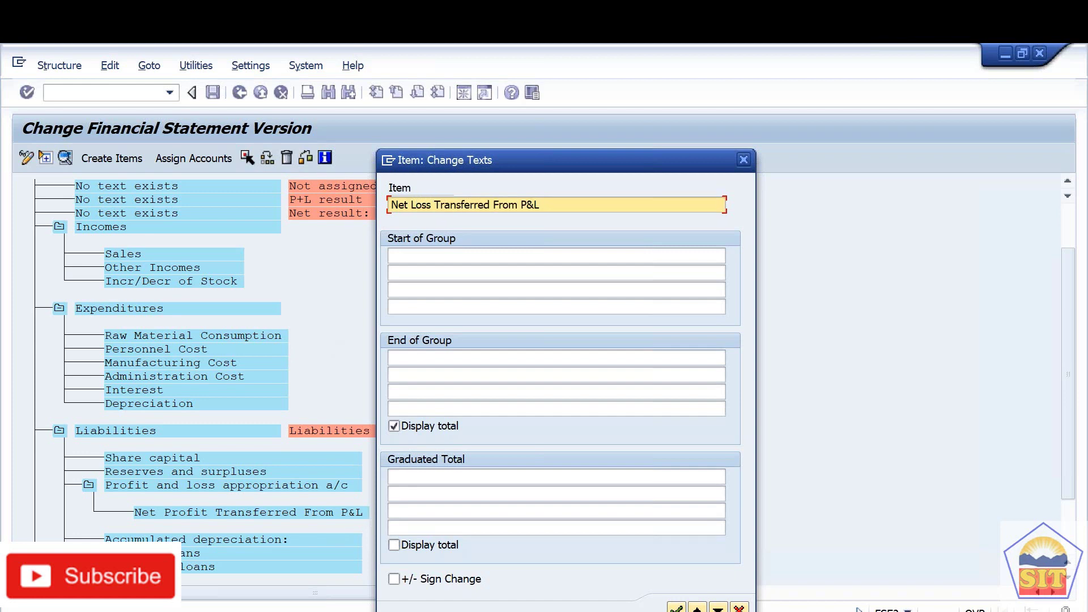
key(Return)
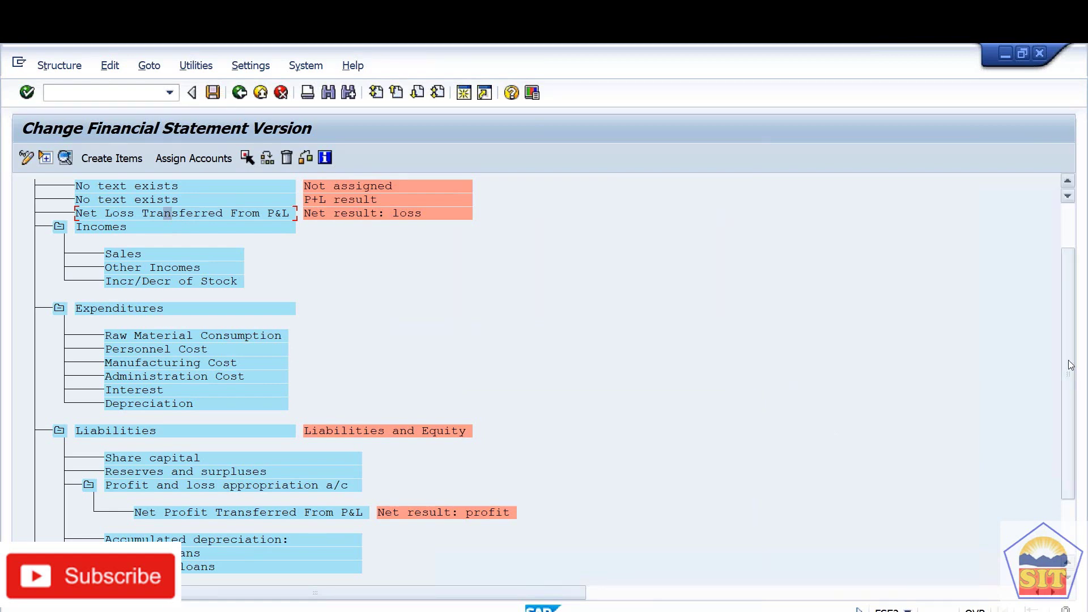
Reassign Net Loss Transferred From P&L as a subordinate of Miscellaneous expenditure not yet adjusted under Assets, and save the version.
drag(1070, 365, 1073, 412)
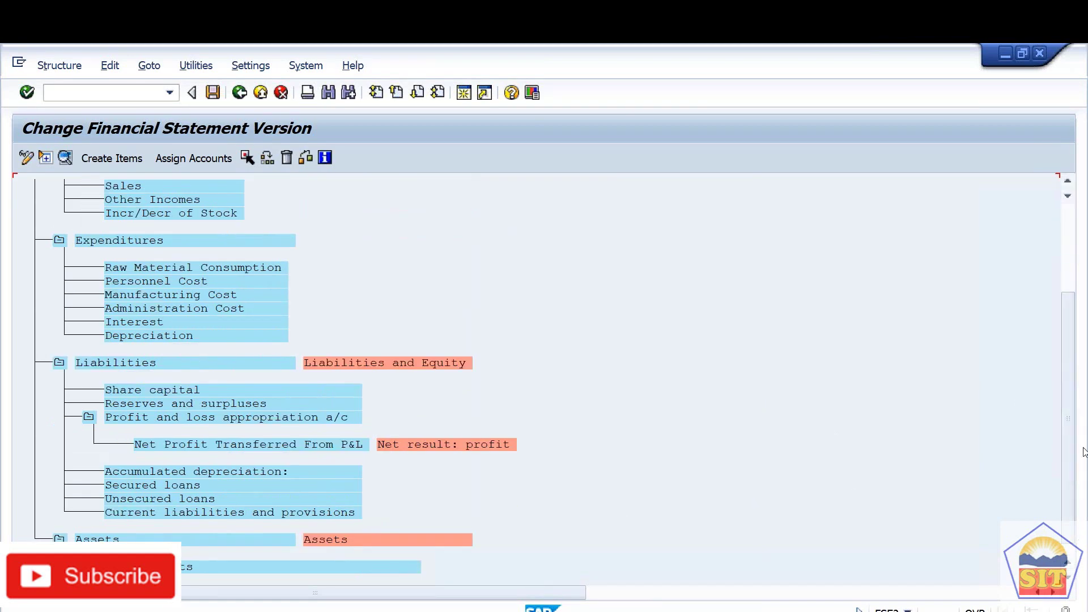
scroll(748, 542, down, 1)
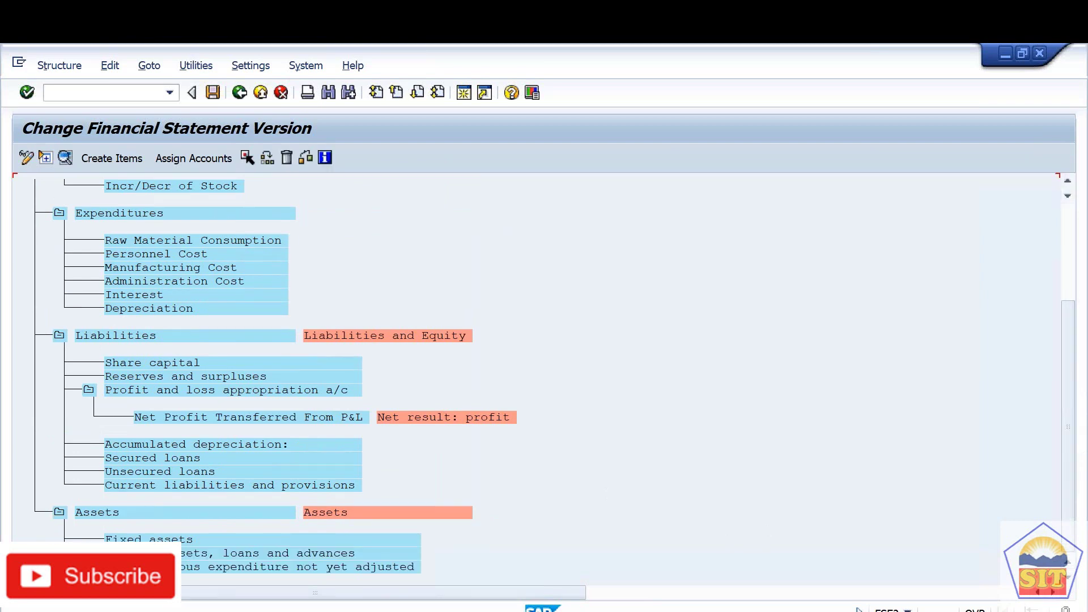
click(221, 568)
scroll(699, 377, up, 2)
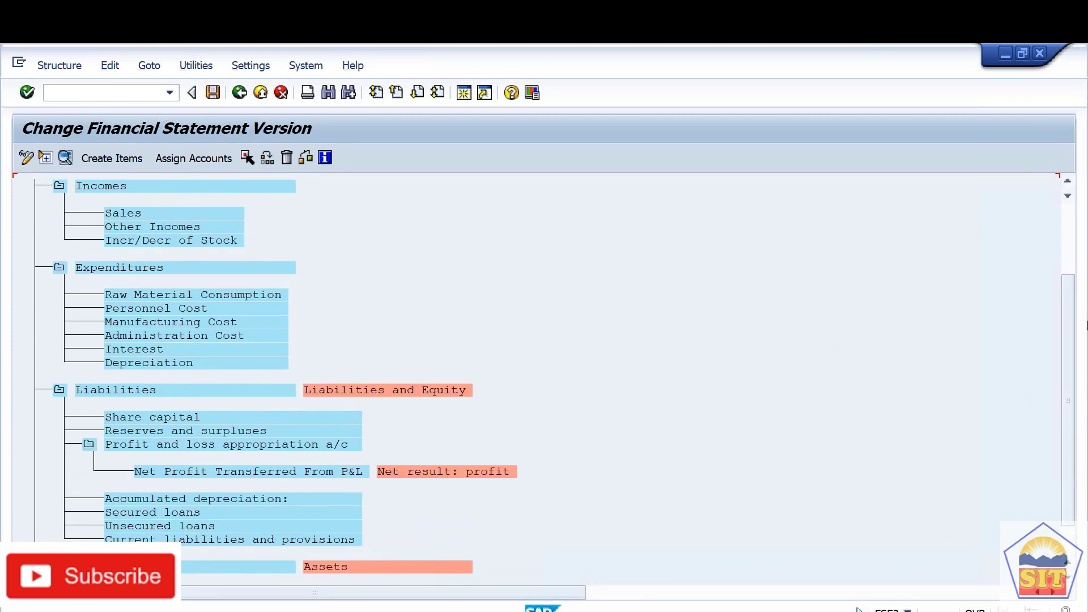
scroll(427, 228, up, 2)
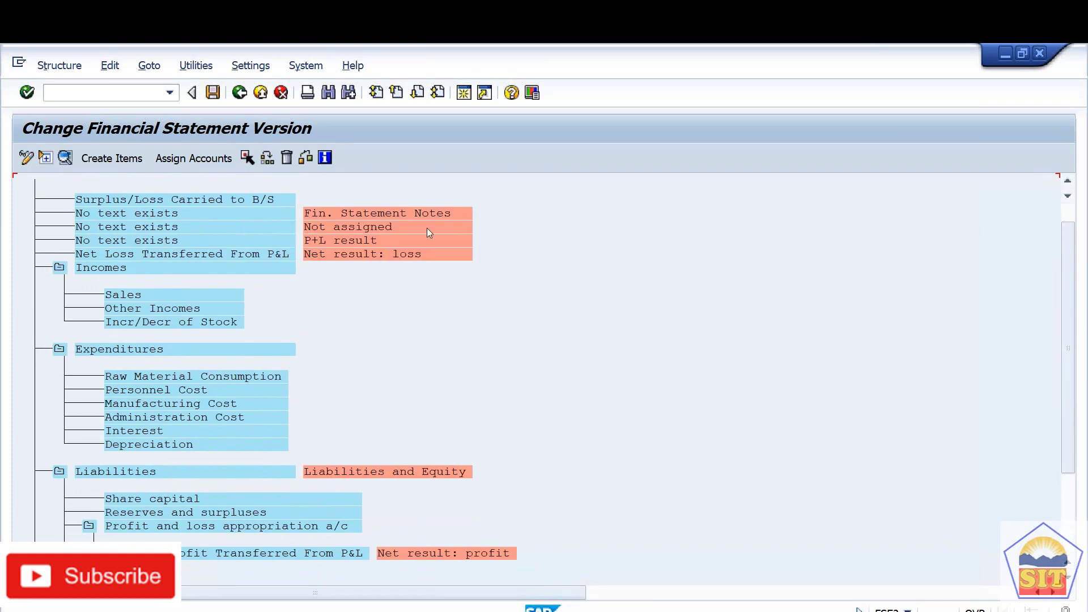
click(222, 254)
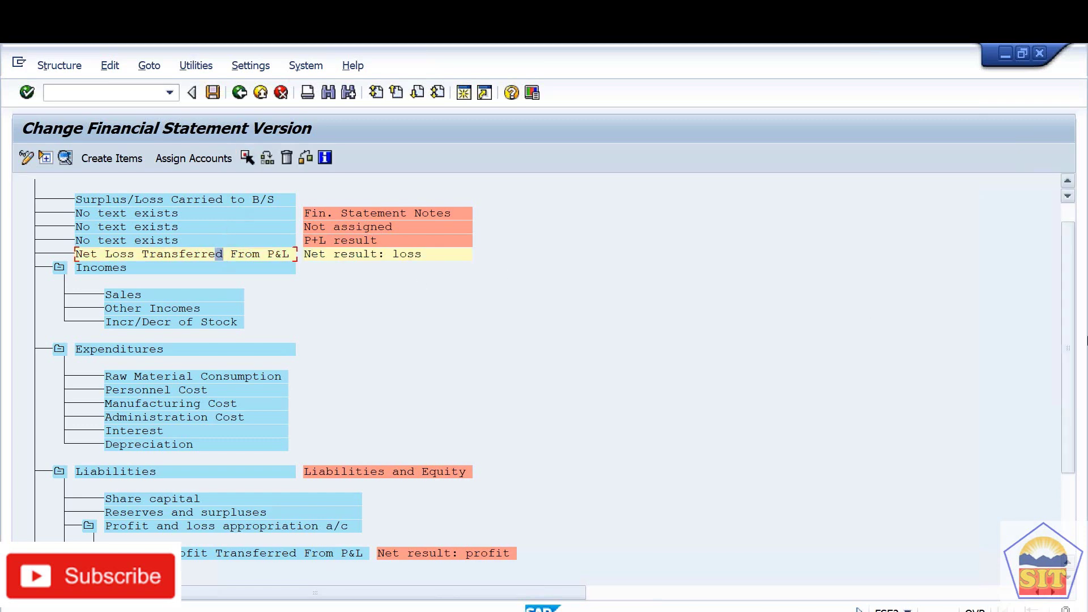
drag(1072, 332, 1072, 412)
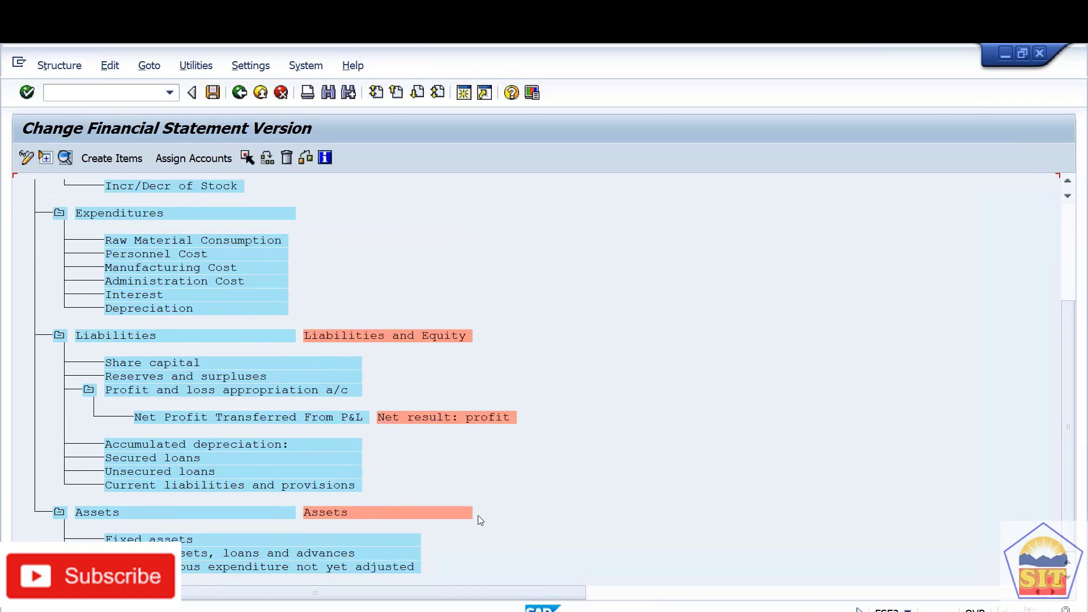
click(222, 568)
click(267, 158)
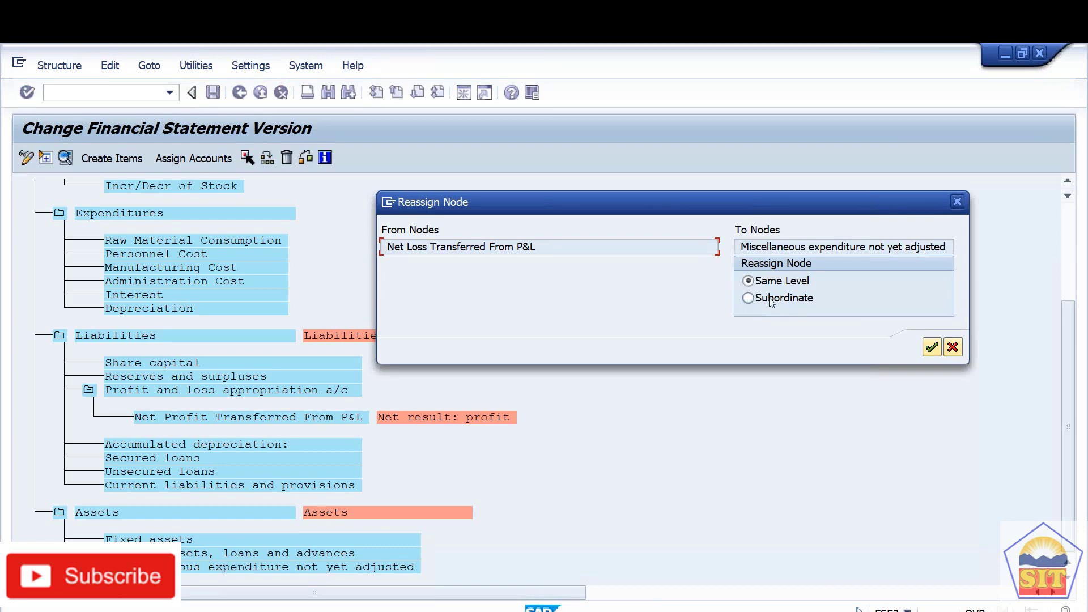
click(771, 302)
key(Return)
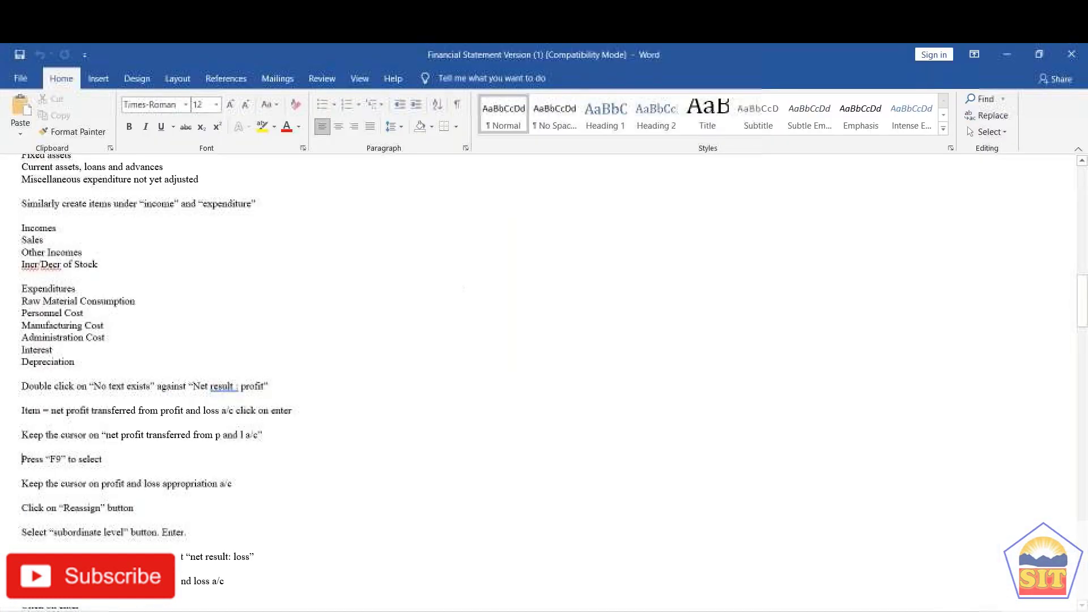
Switch to the Word notes and read the Assignment of accounts instructions, highlighting the from and to accounts given for share capital.
key(alt+Tab)
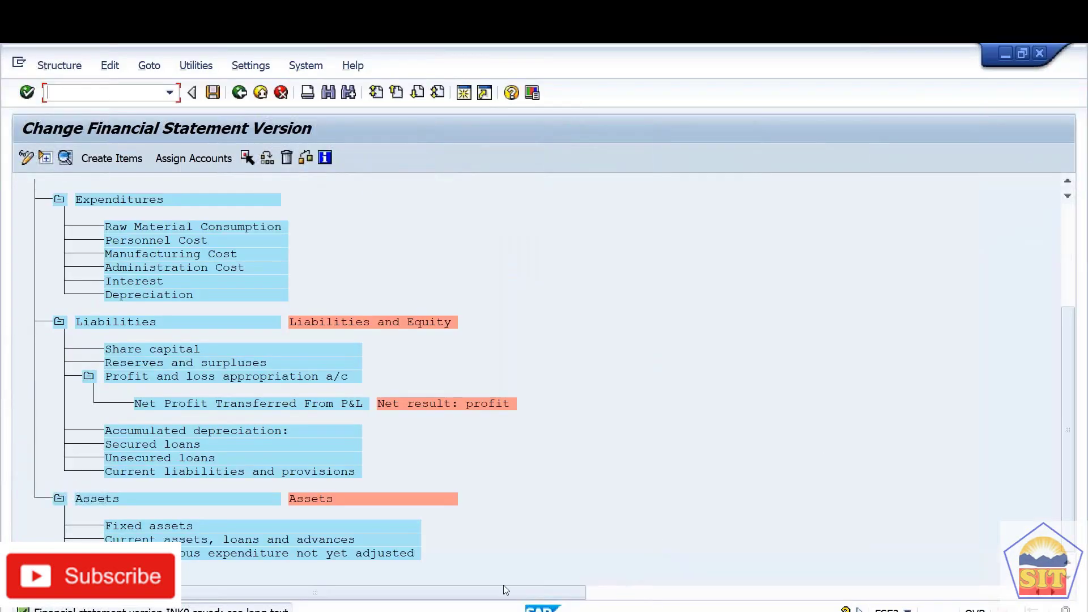
key(alt+Tab)
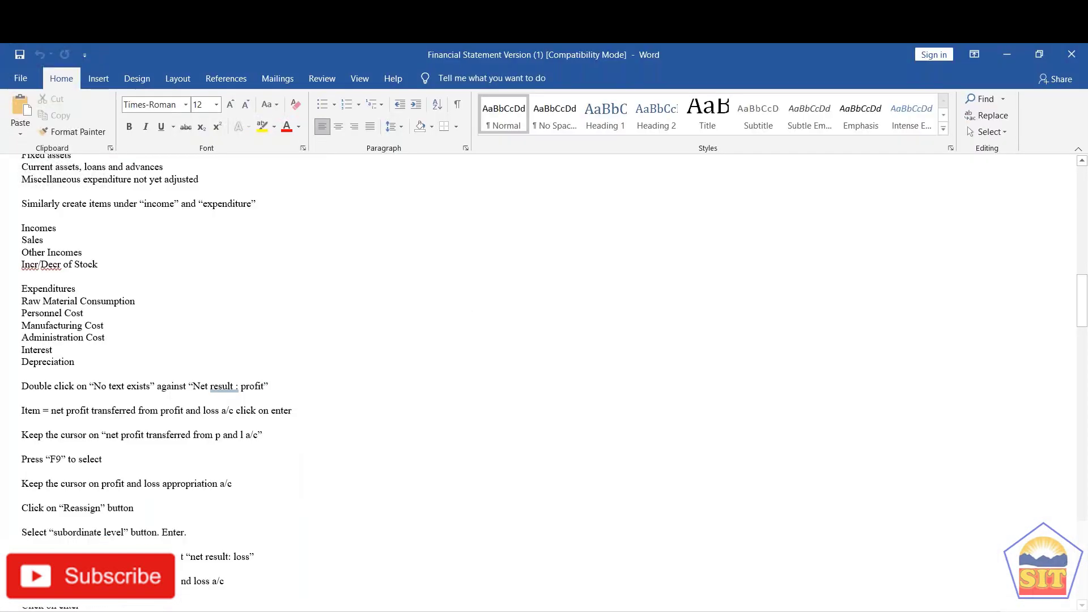
scroll(544, 380, down, 9)
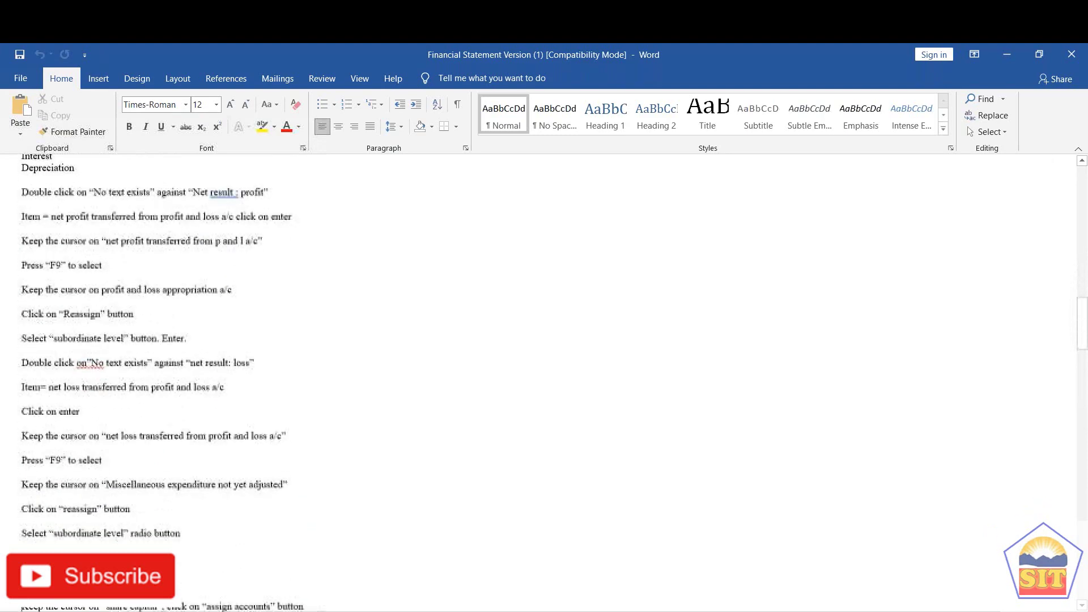
scroll(22, 609, down, 3)
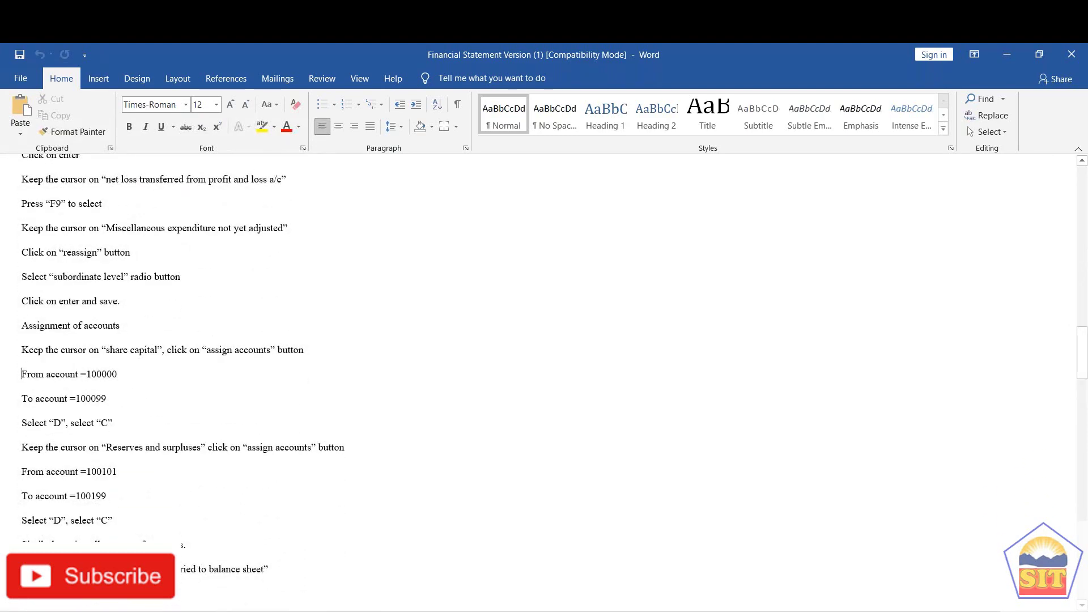
drag(21, 374, 24, 411)
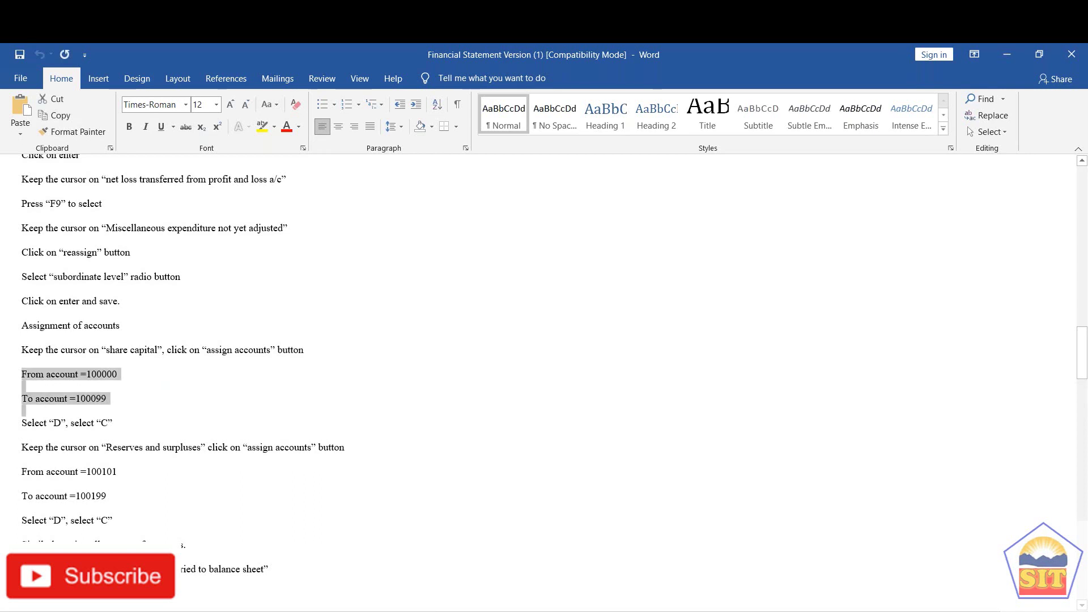
mouse_move(400, 611)
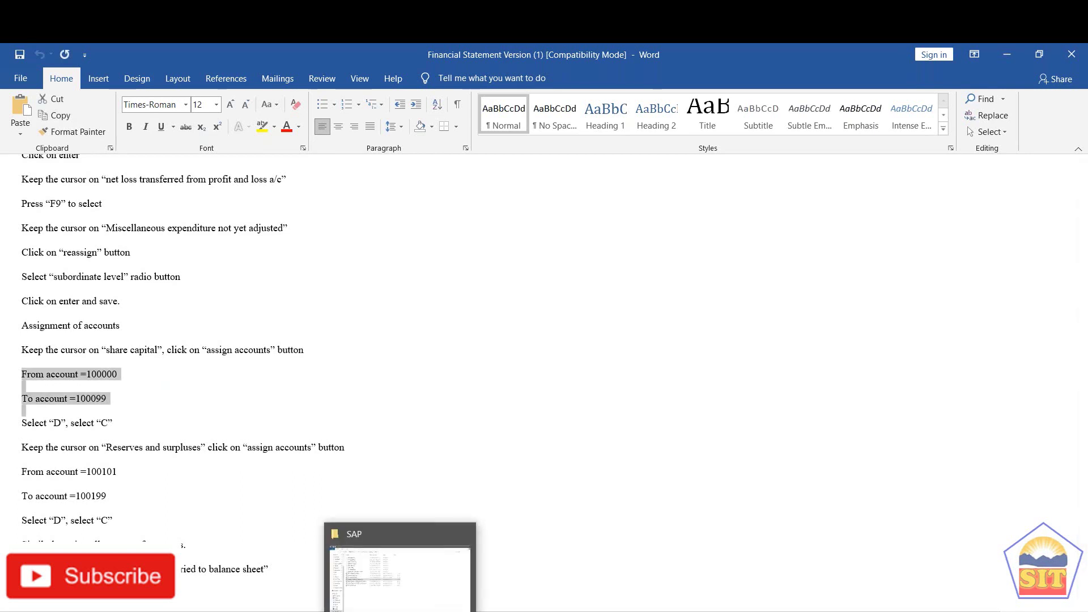
click(22, 349)
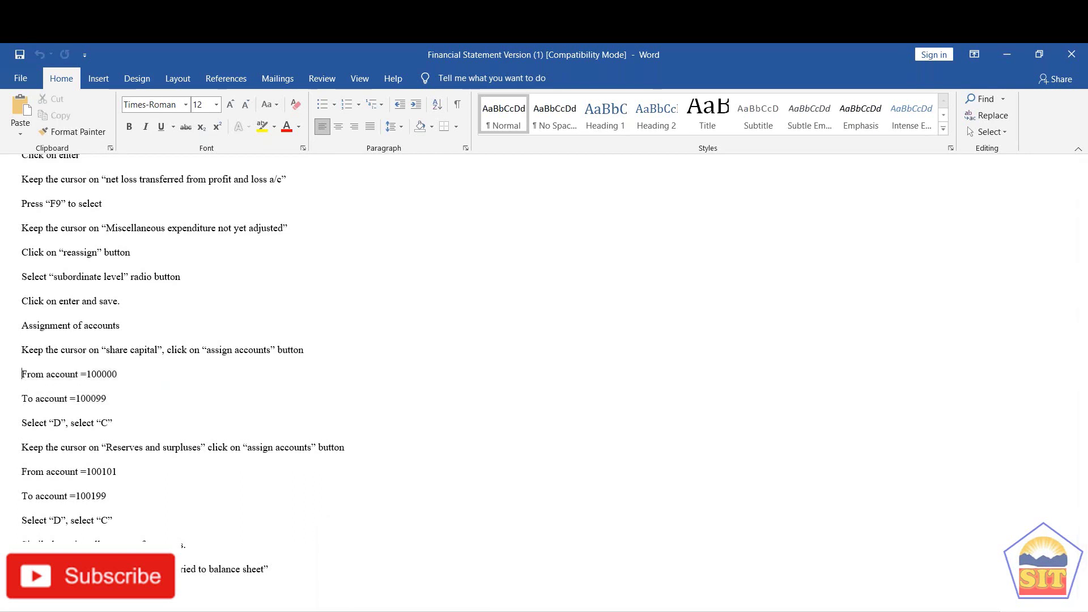
key(shift+Down)
key(shift+Down)
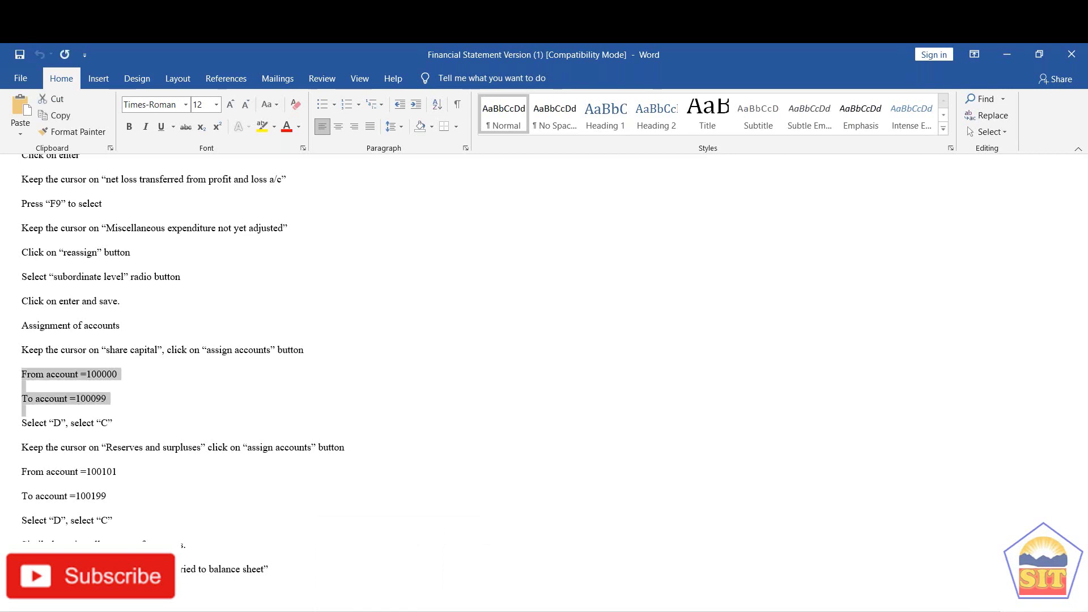
Switch to the SAP session showing the company code global data and open the G/L account groups with transaction /nOBD4.
key(Down)
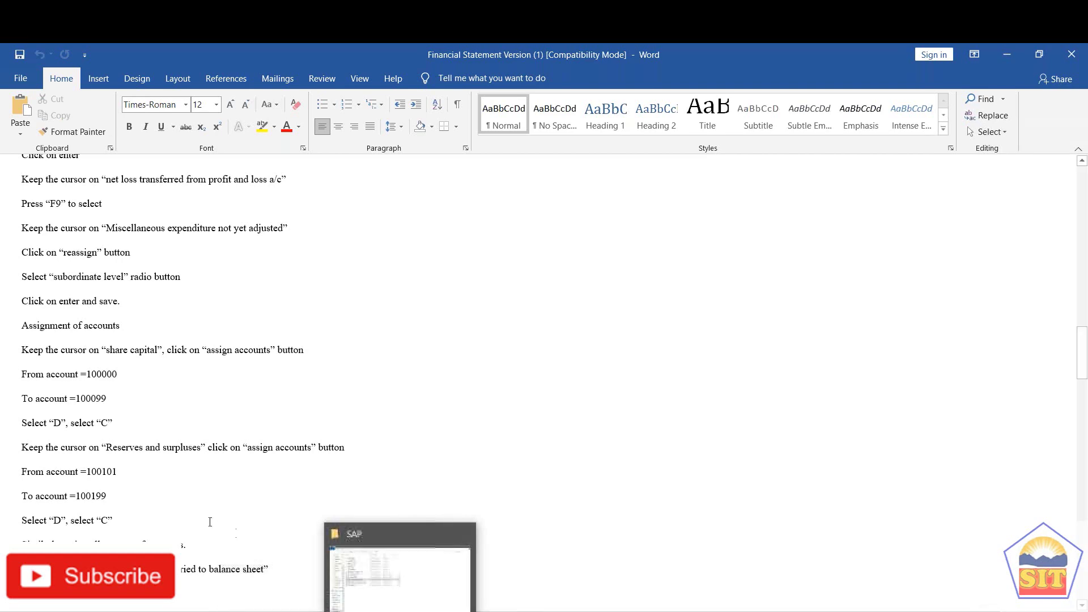
key(alt+Tab)
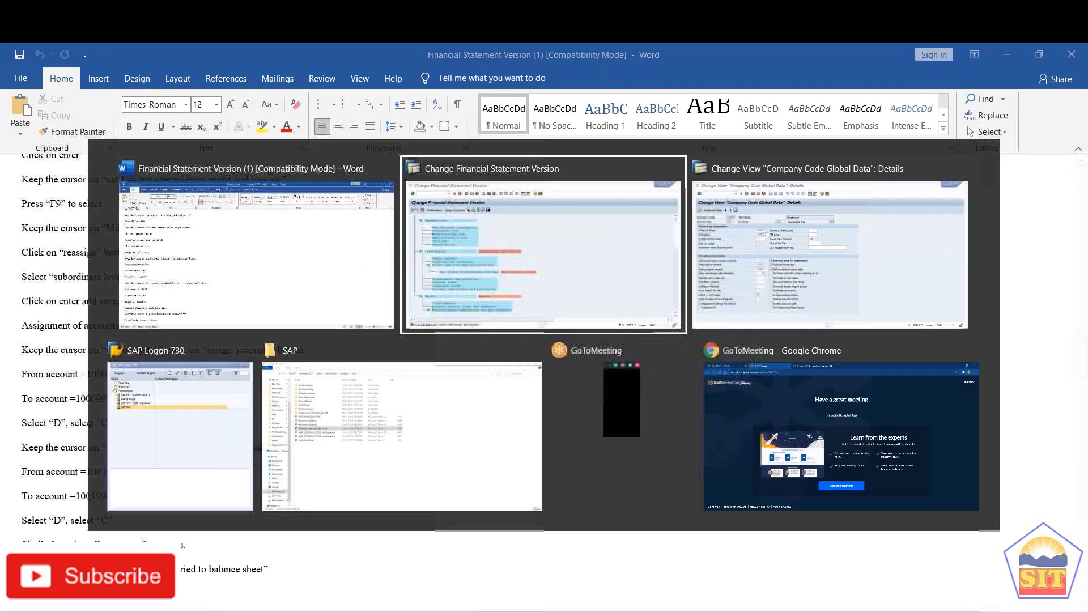
key(alt+Tab)
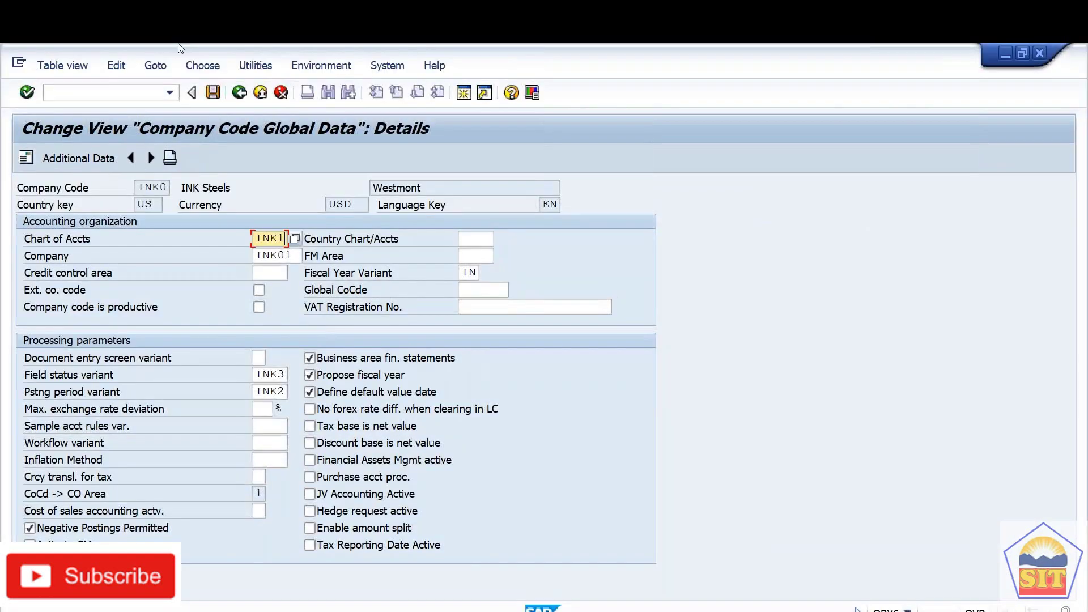
click(97, 93)
text(/n)
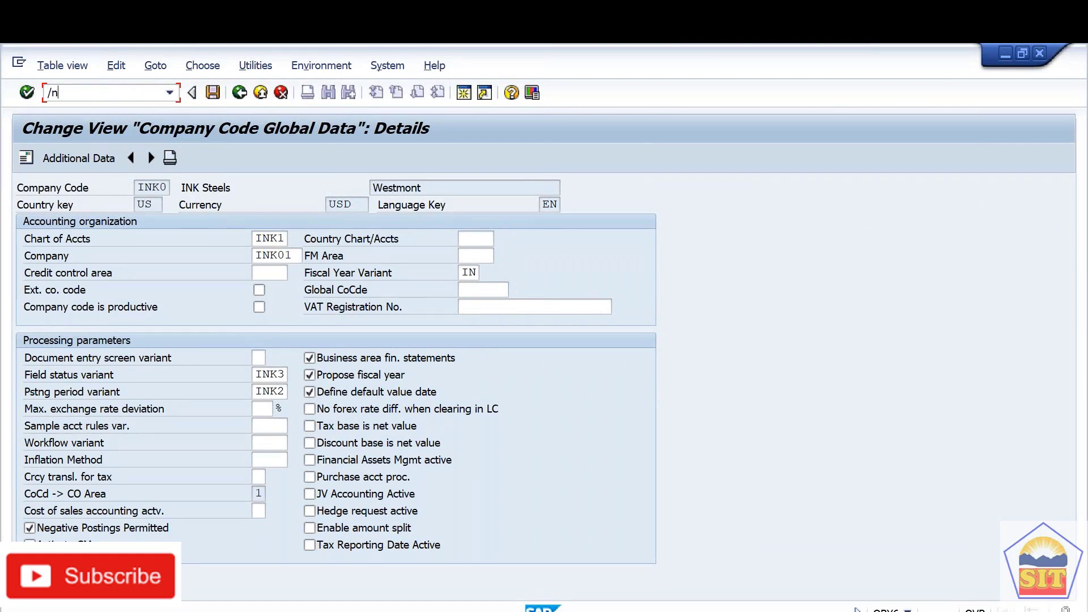
text(obd4)
key(Return)
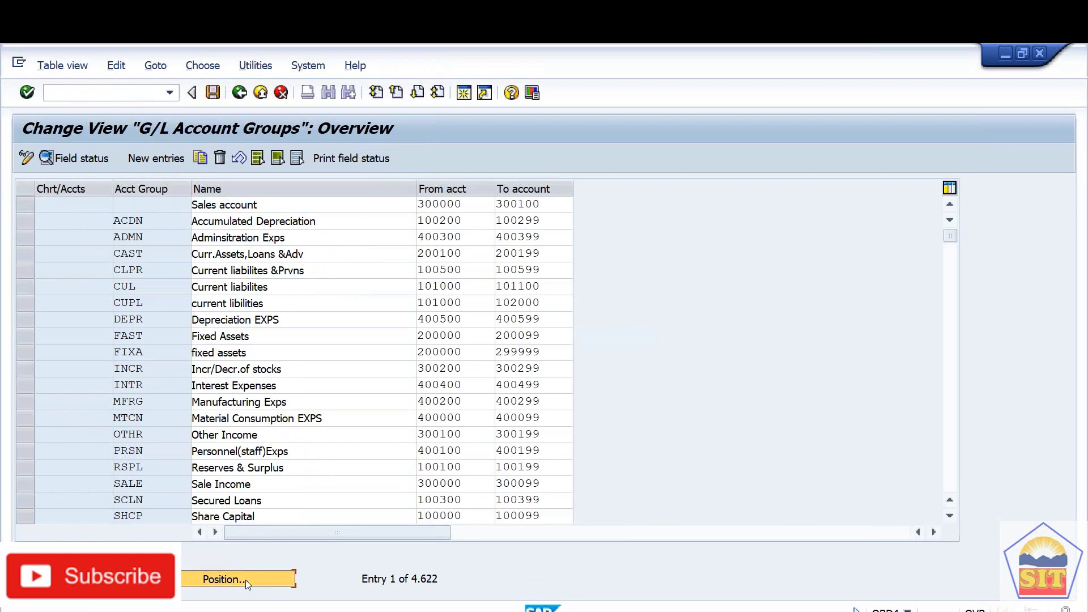
Position the G/L account groups list at chart of accounts INK1.
click(246, 580)
text(i)
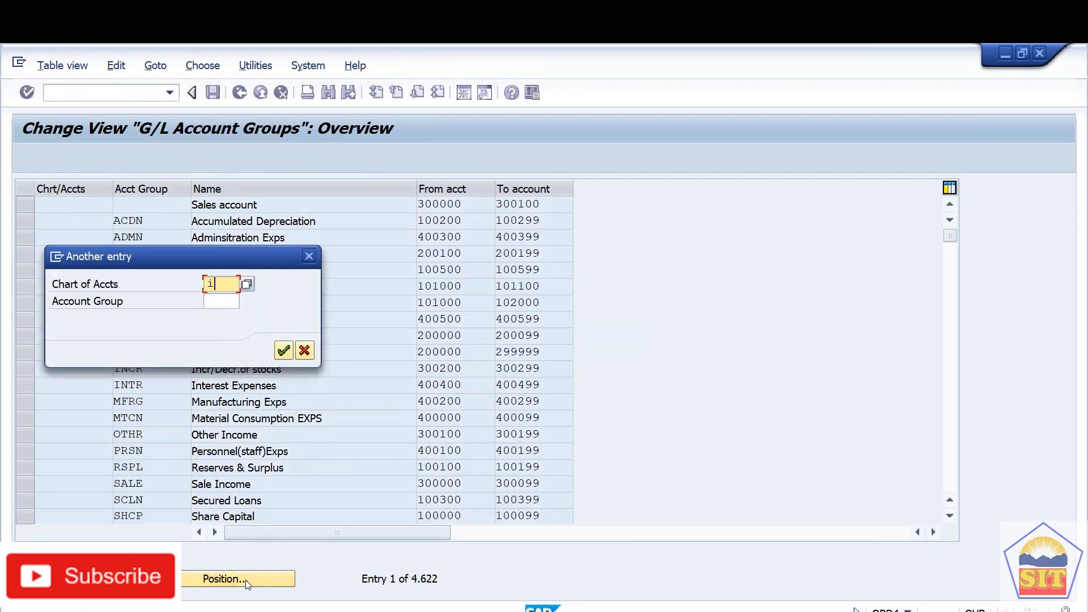
text(nk1)
key(Return)
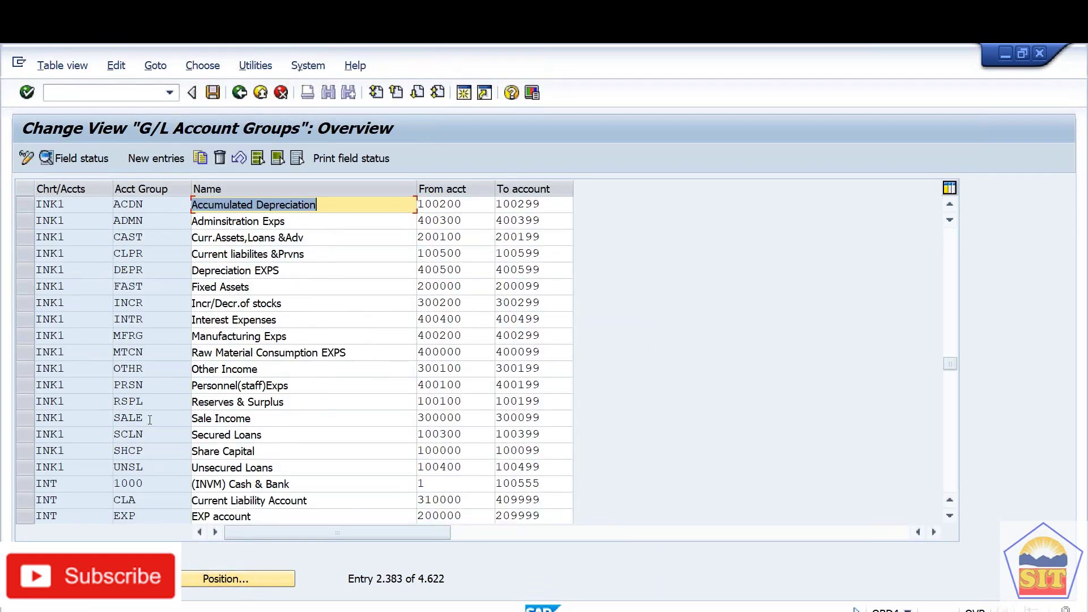
Mark all INK1 account groups from Accumulated Depreciation to Unsecured Loans and examine Share Capital's from and to accounts.
click(24, 204)
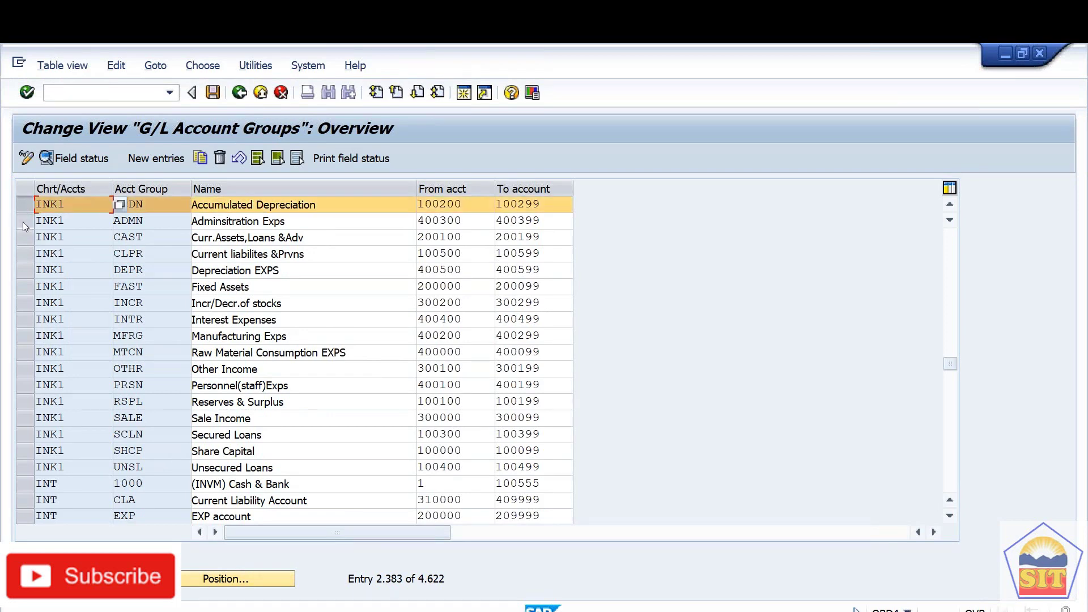
click(24, 221)
click(23, 237)
click(21, 258)
click(19, 270)
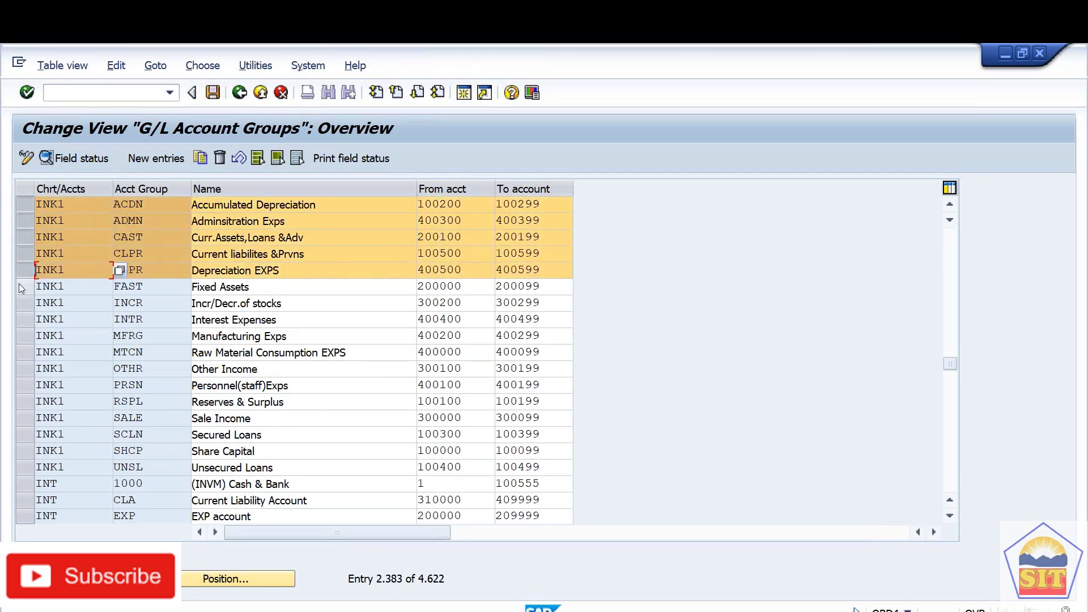
click(19, 287)
click(20, 303)
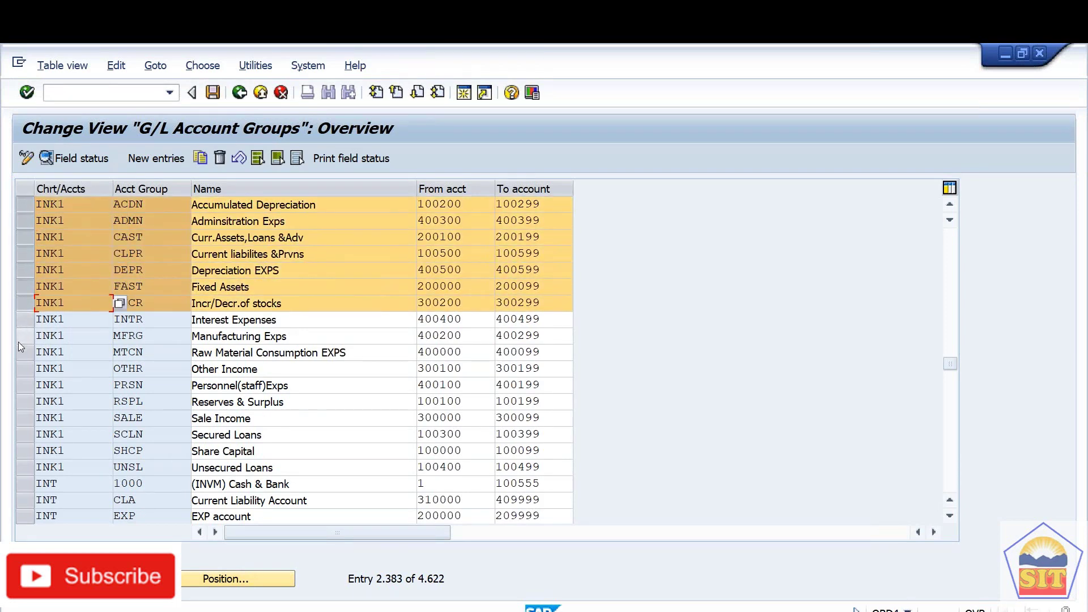
click(21, 323)
click(24, 337)
click(25, 353)
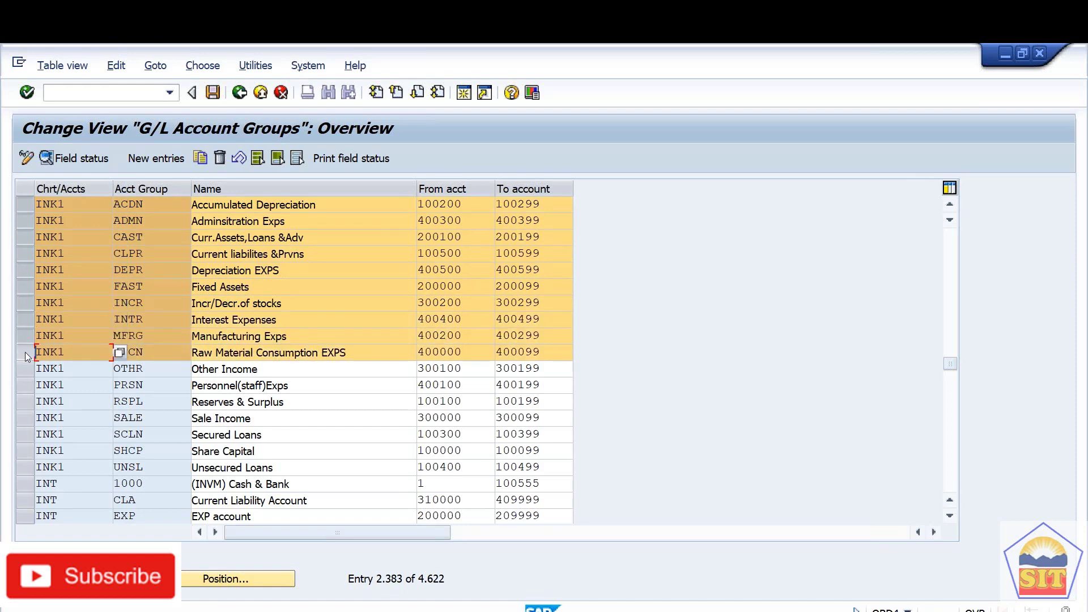
click(25, 371)
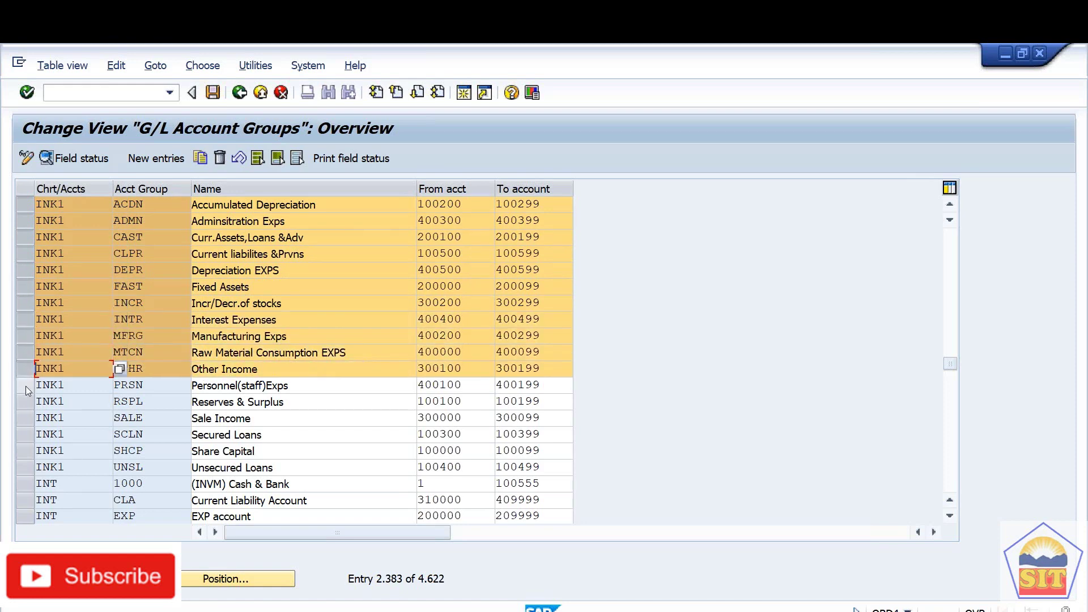
click(25, 386)
click(25, 420)
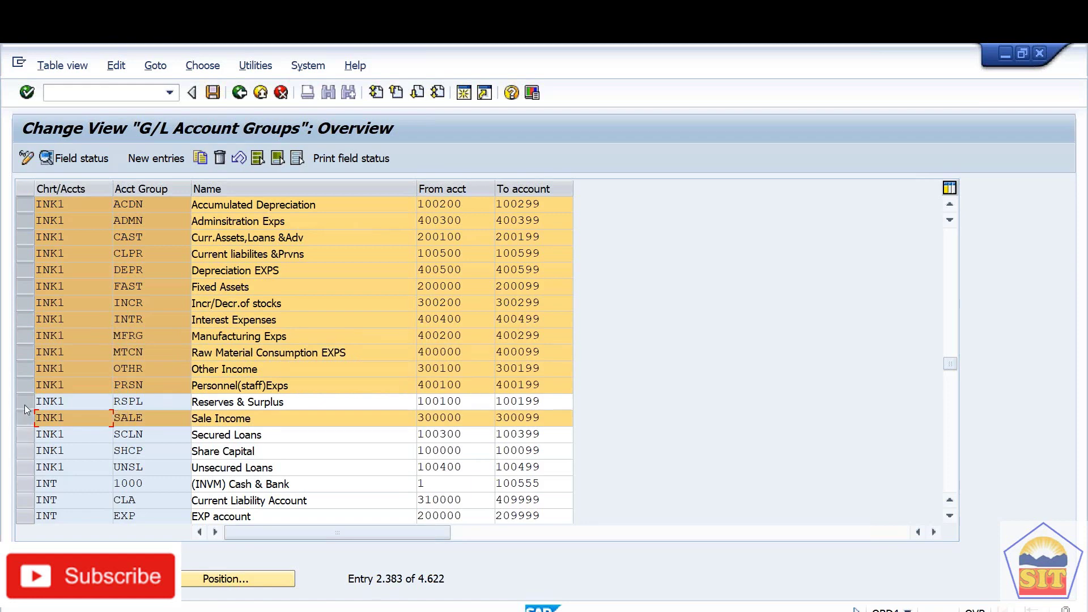
click(25, 404)
click(26, 438)
click(25, 454)
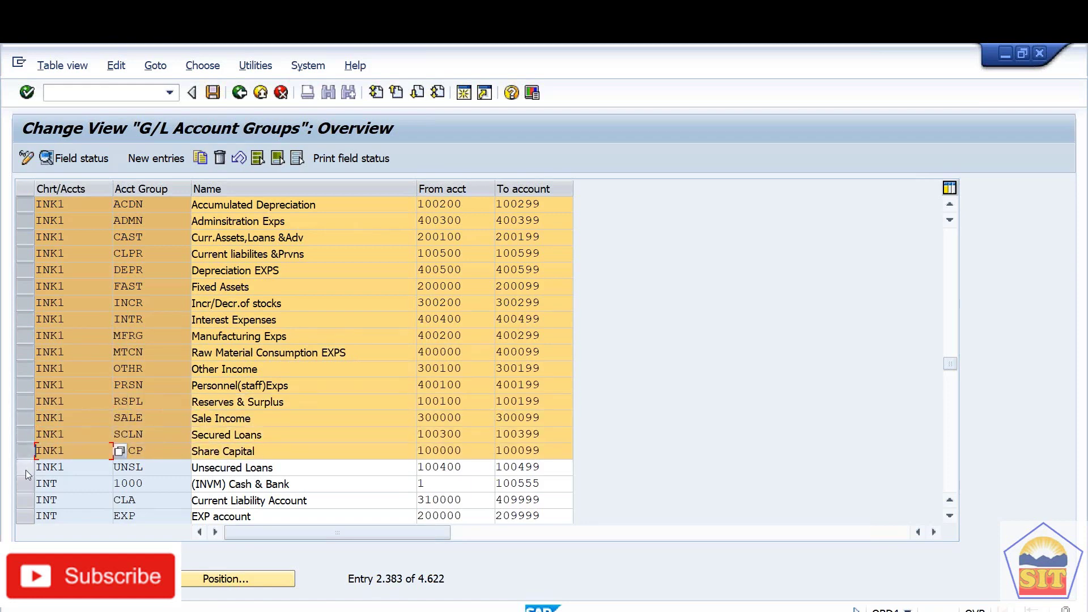
click(25, 471)
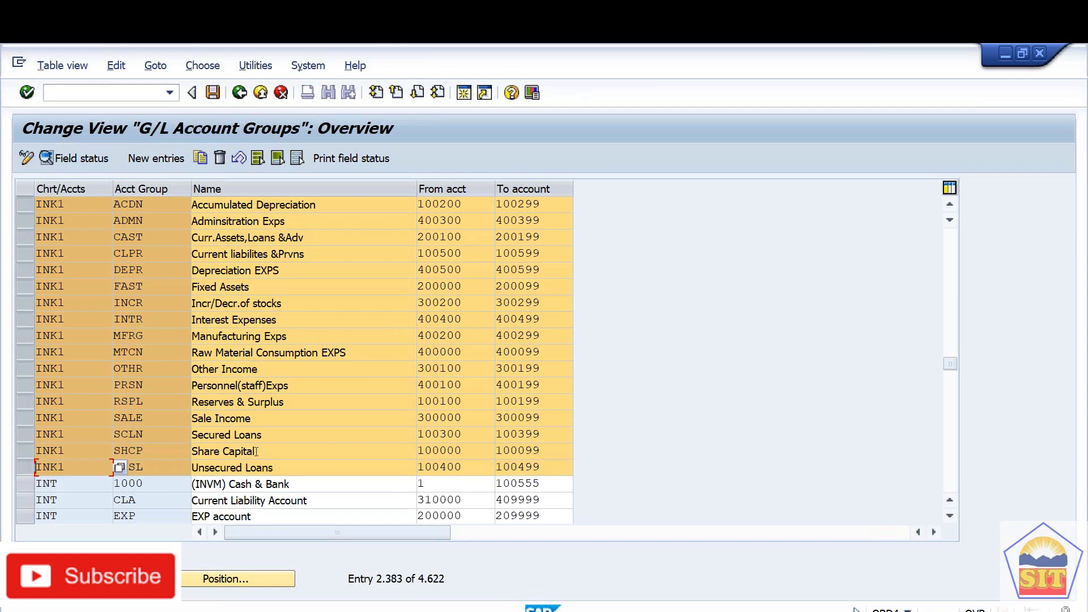
double_click(467, 453)
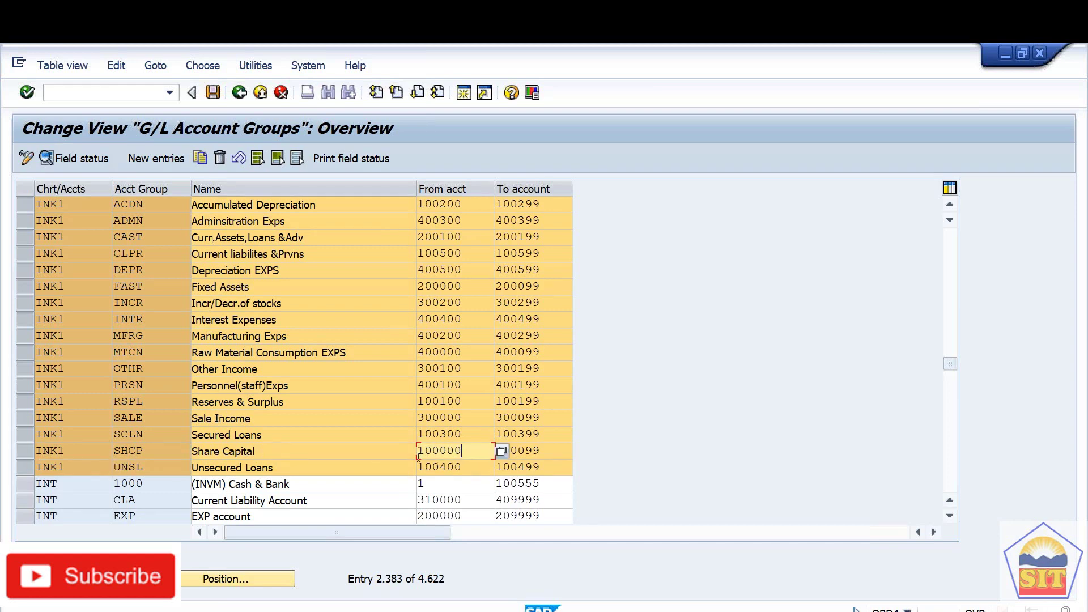
drag(549, 456, 401, 462)
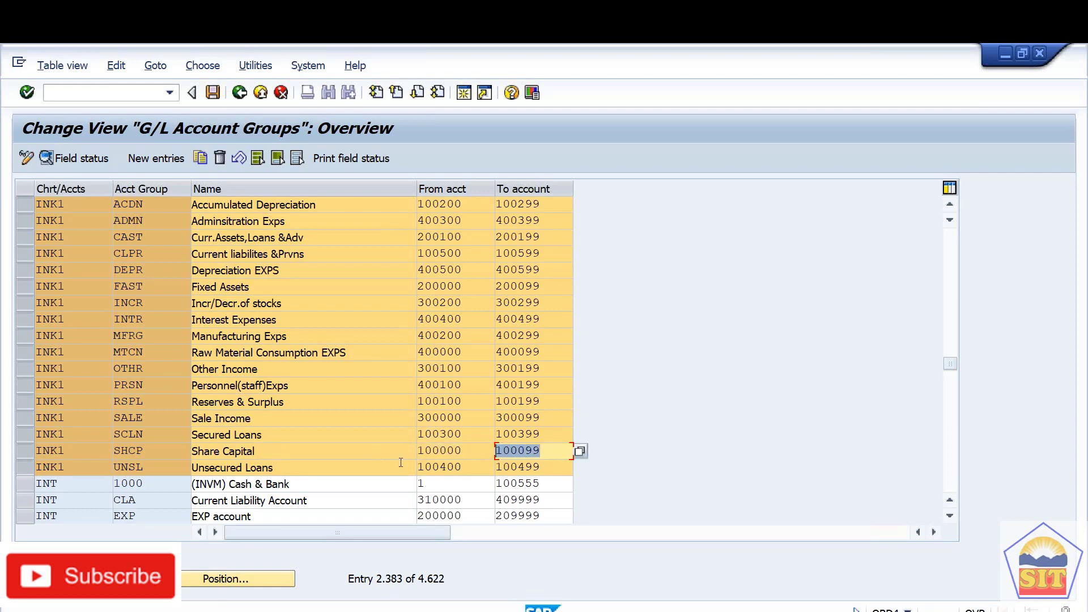
Return to the Change Financial Statement Version session and collapse the Incomes and Expenditures nodes.
key(alt+Tab)
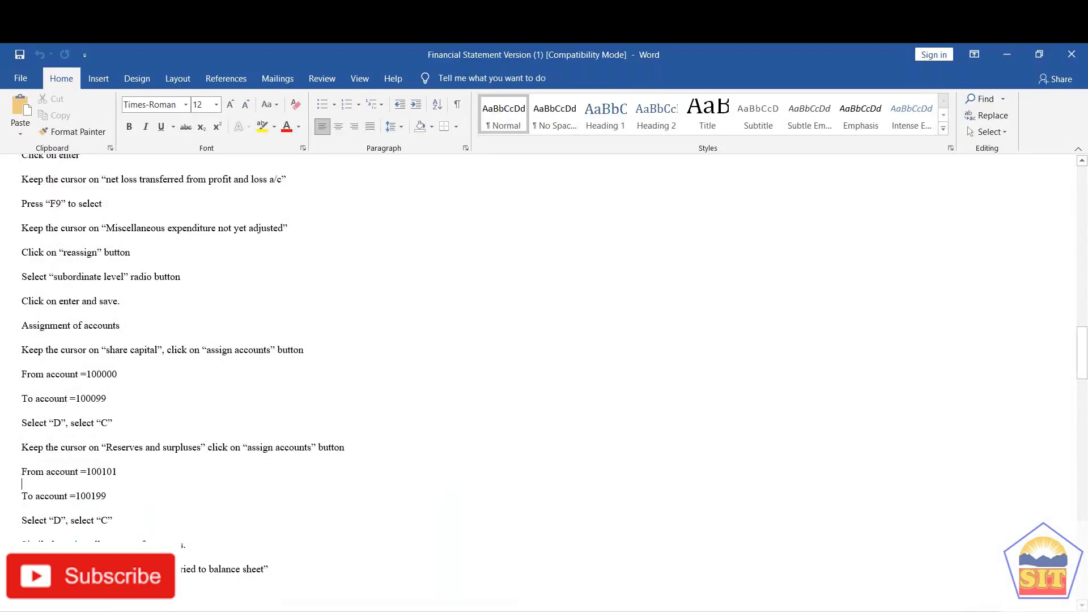
key(alt+Tab)
key(Tab)
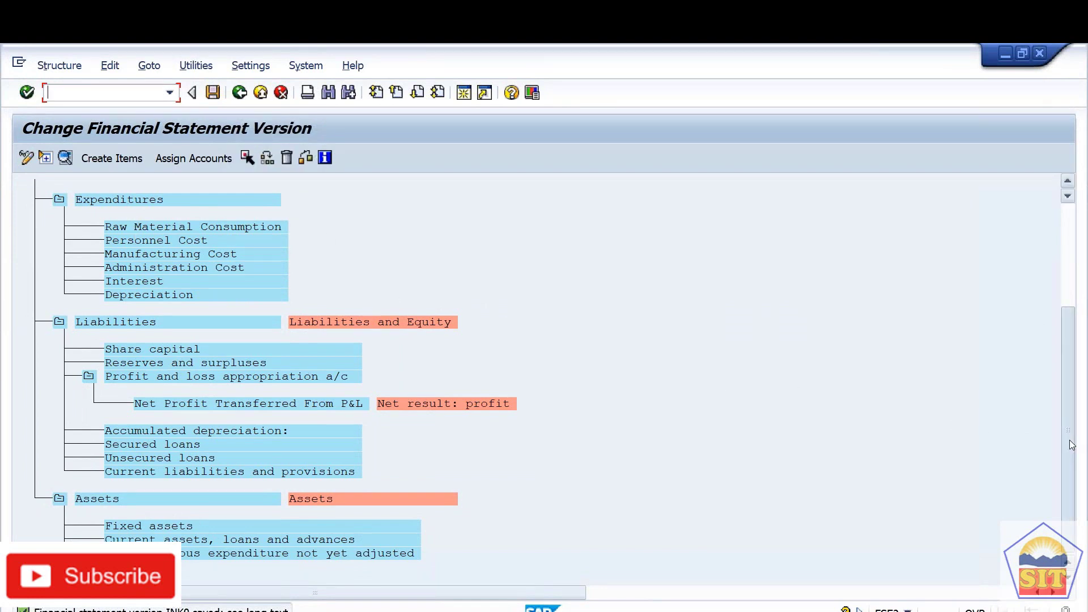
drag(1069, 445, 1068, 368)
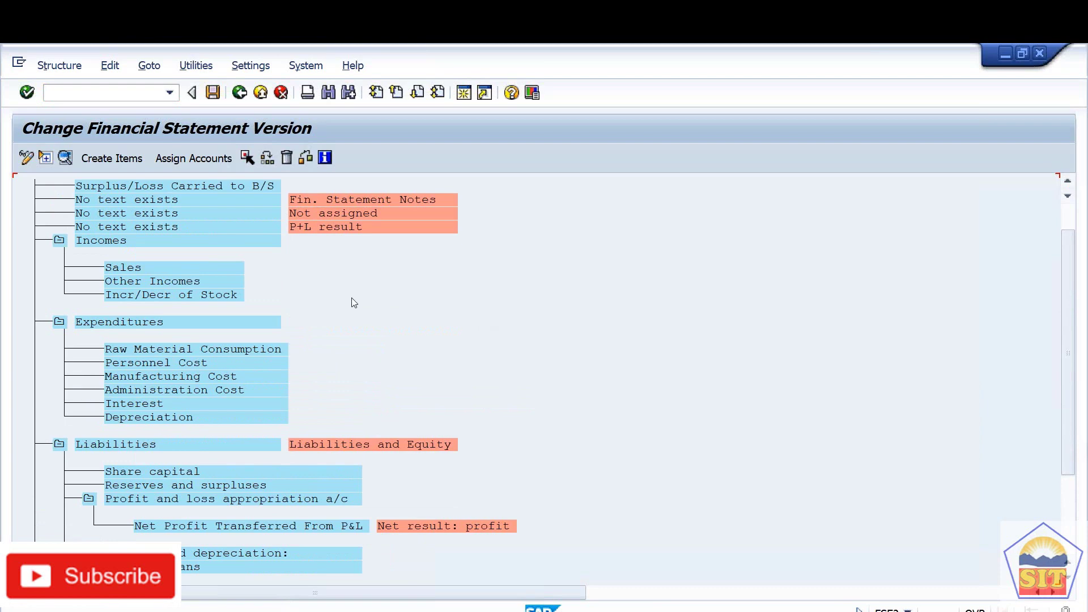
click(59, 240)
click(59, 254)
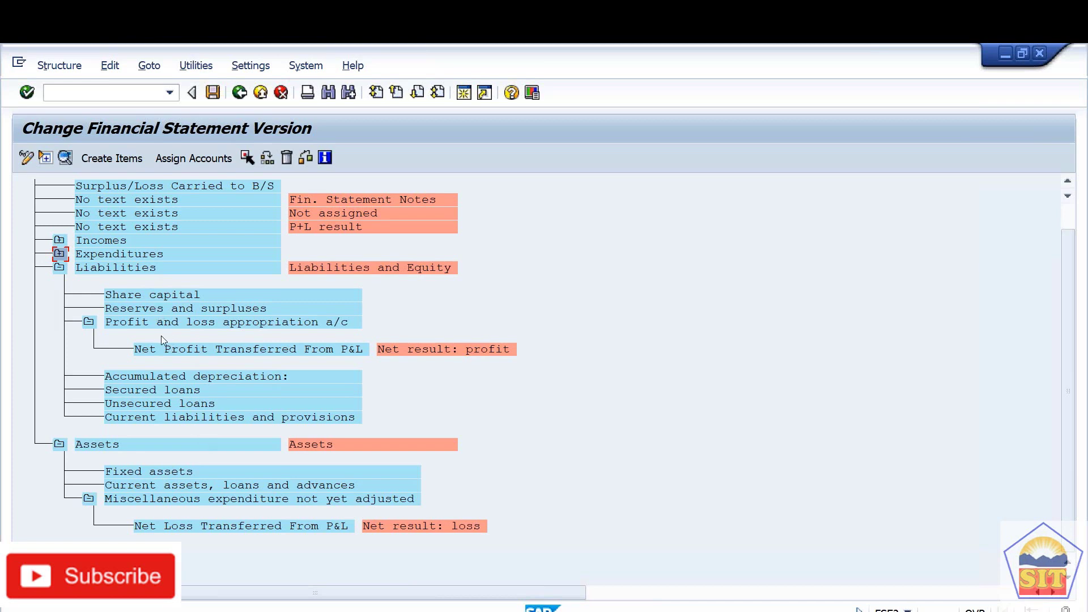
Assign accounts 100000 to 100099 to the Share capital item with both the D and C indicators selected.
click(174, 298)
click(181, 161)
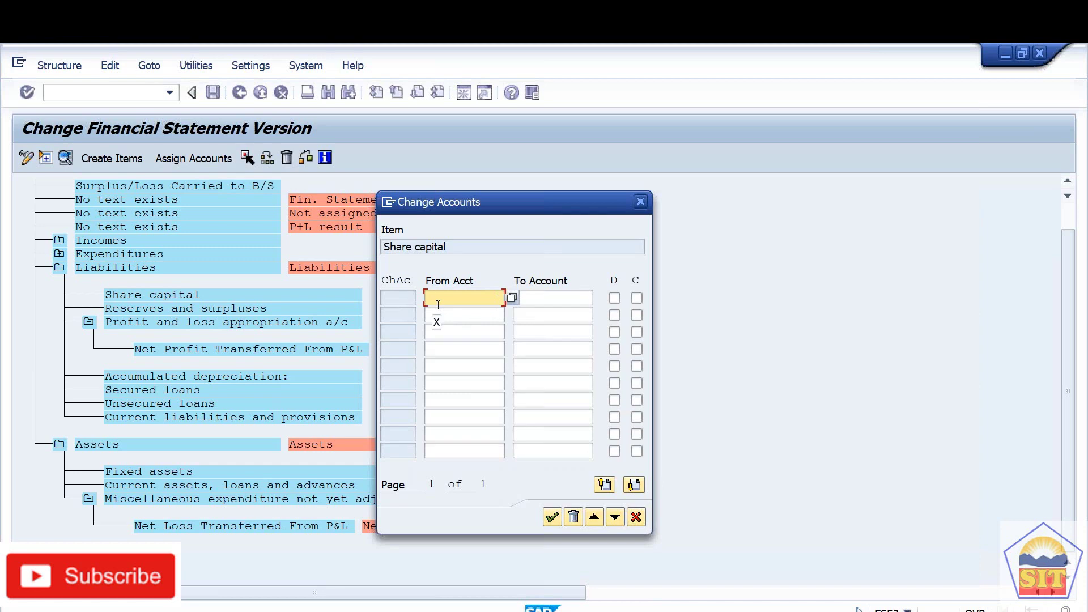
text(100000)
key(Tab)
text(100)
key(BackSpace)
key(BackSpace)
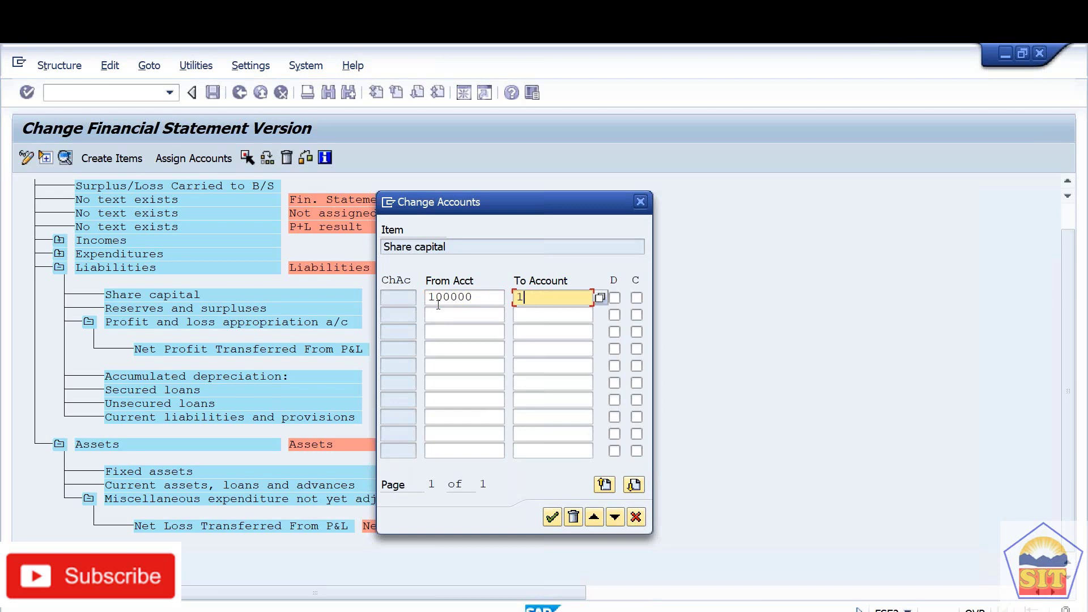
text(00099)
key(Tab)
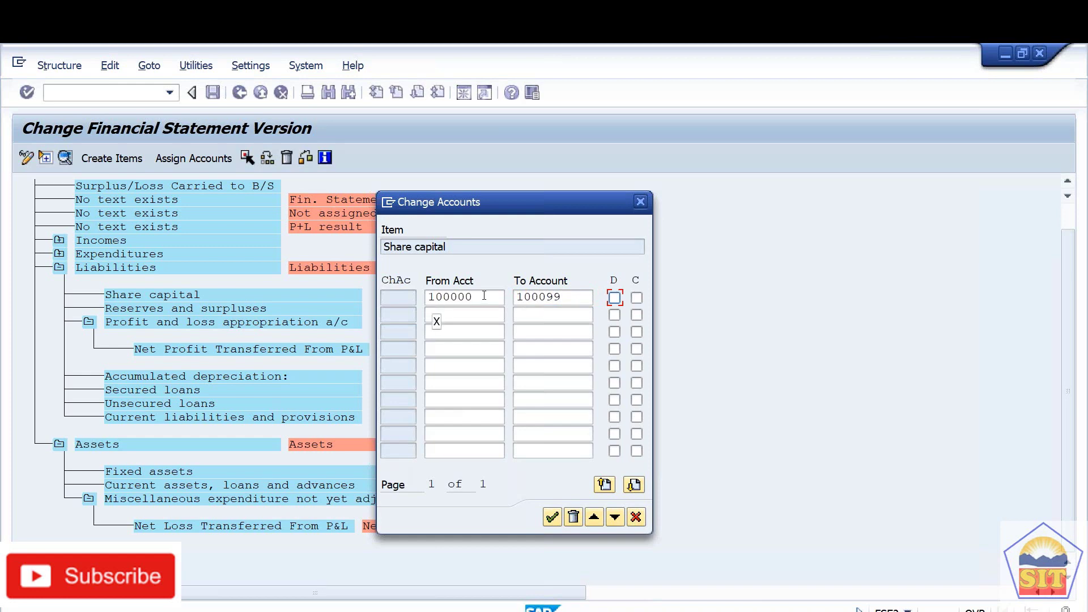
key(space)
key(Tab)
key(space)
click(552, 517)
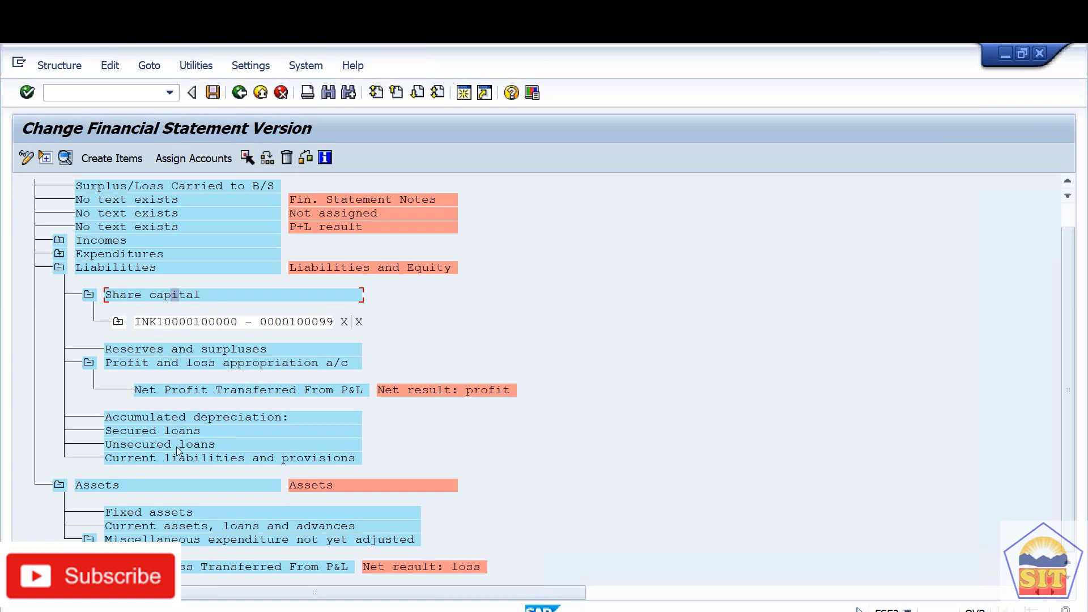
Reopen the account assignment under Share capital, review its from and to accounts, and close it.
click(153, 421)
double_click(173, 329)
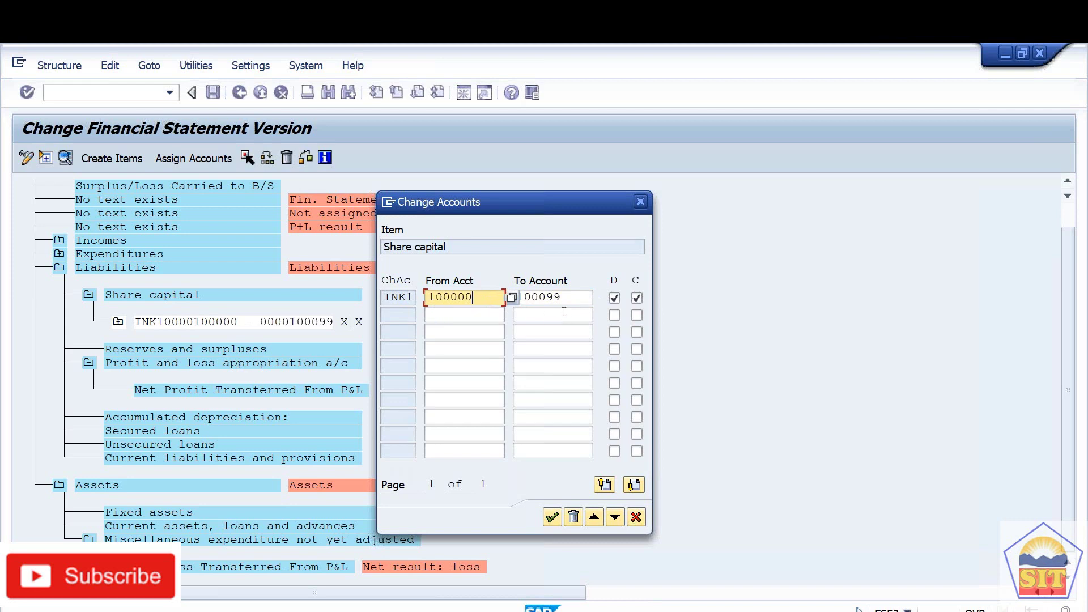
click(568, 295)
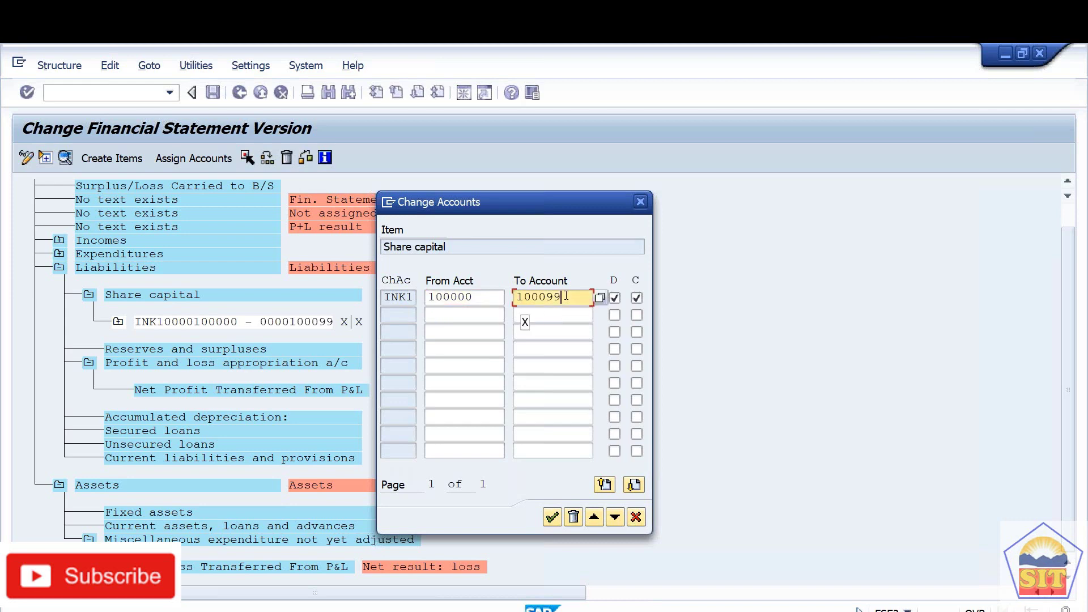
click(482, 297)
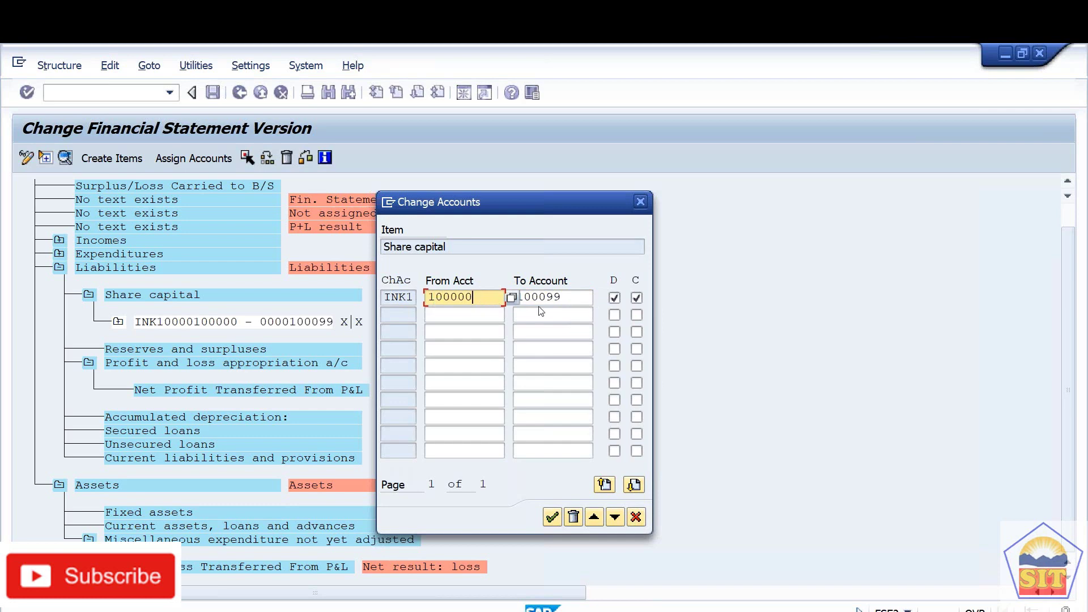
click(569, 297)
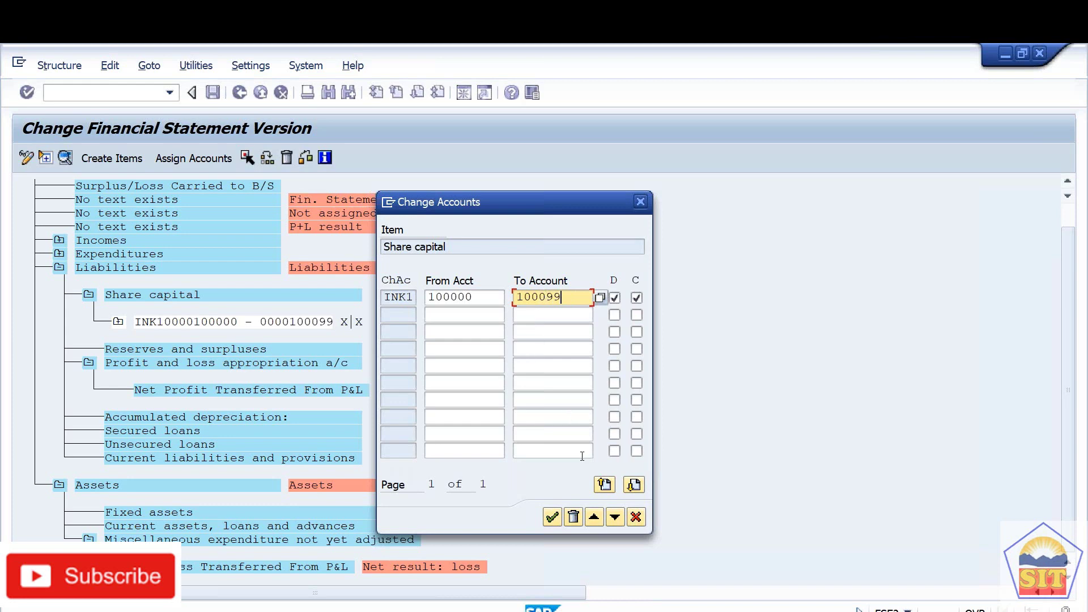
click(551, 517)
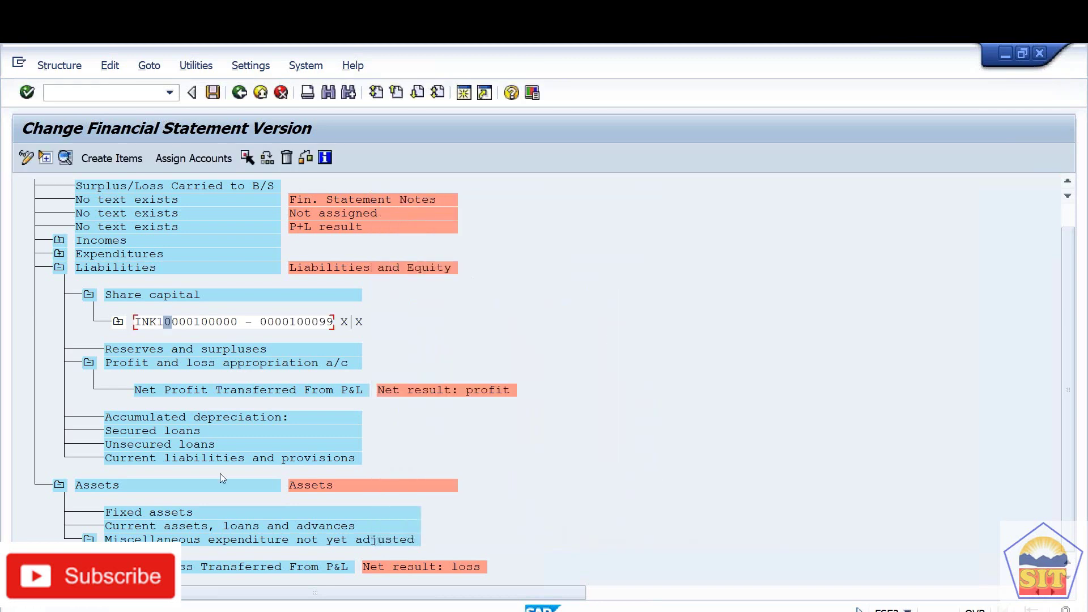
Assign accounts 100100 to 100199 to the Accumulated depreciation item with both the D and C indicators selected.
click(158, 417)
click(214, 160)
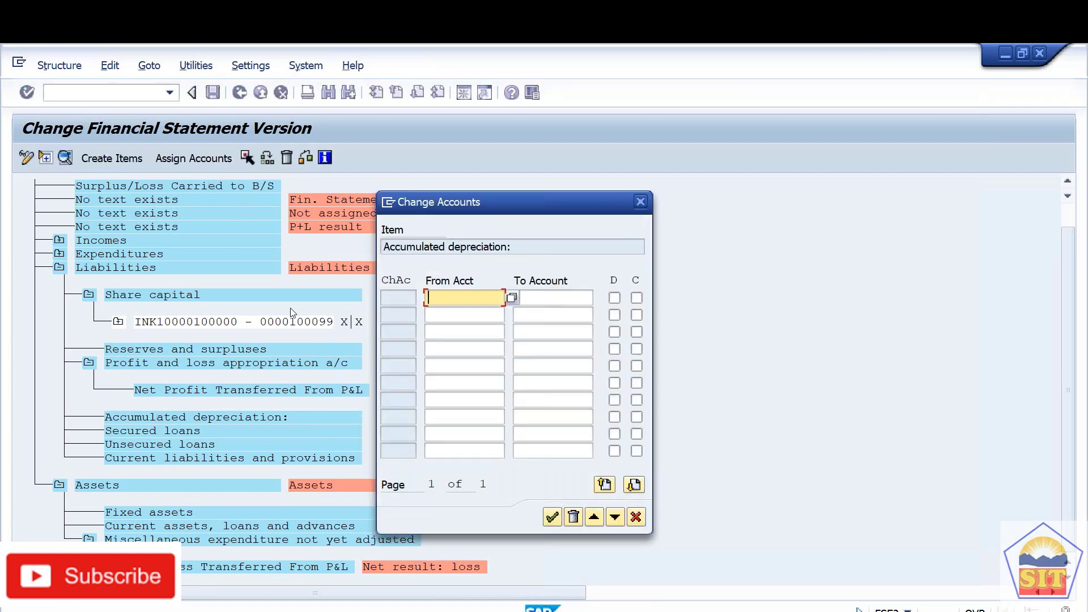
text(100100)
key(Tab)
text(100199)
key(Tab)
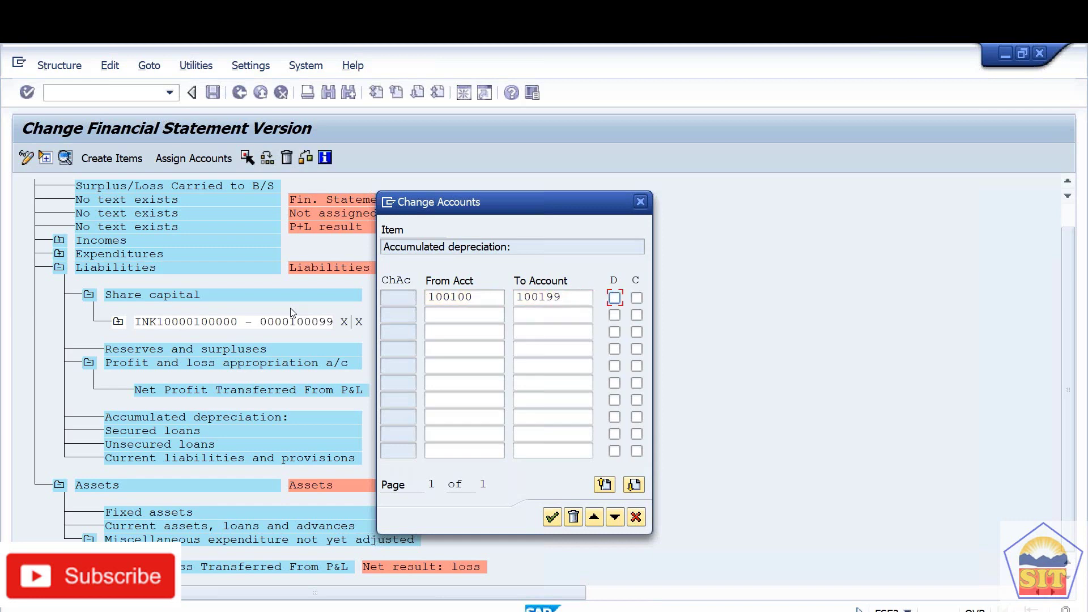
key(space)
key(Tab)
key(space)
key(Return)
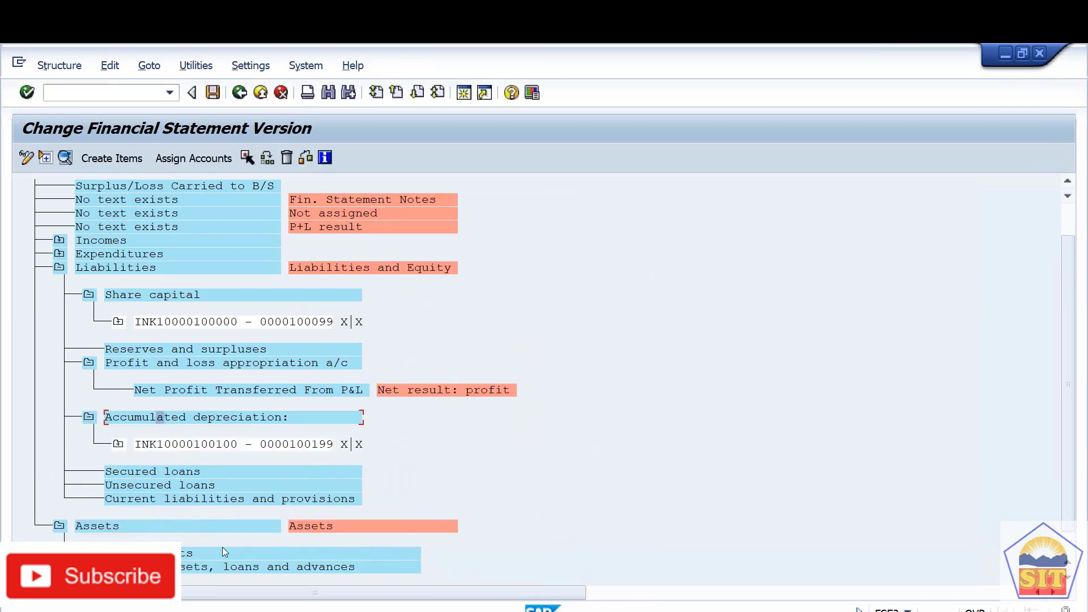
Assign accounts 100200 to 100299 to the Secured loans item with both the D and C indicators selected.
click(191, 473)
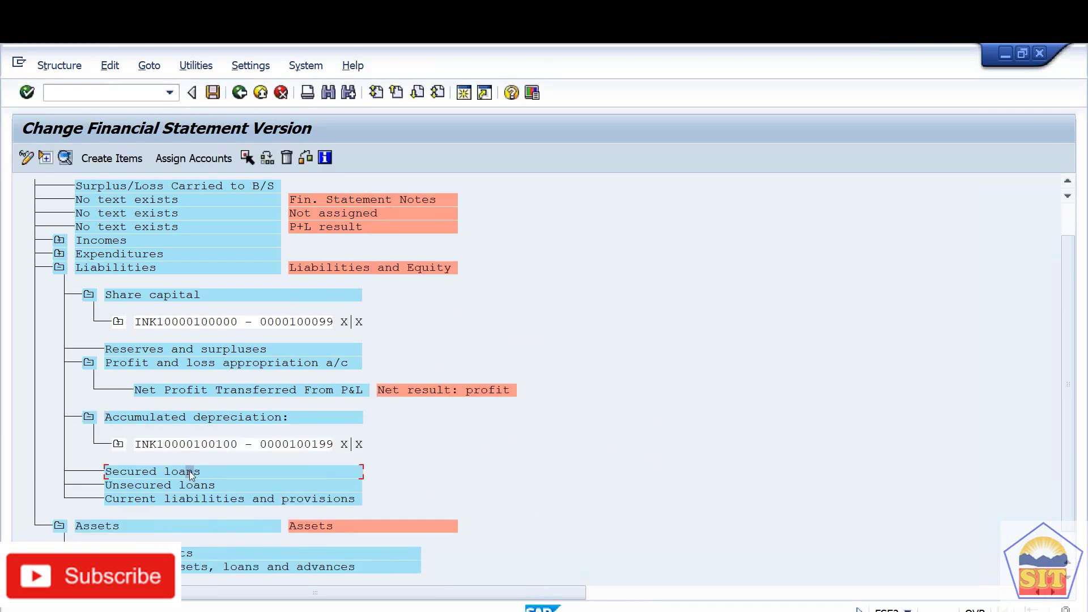
click(188, 158)
text(100200)
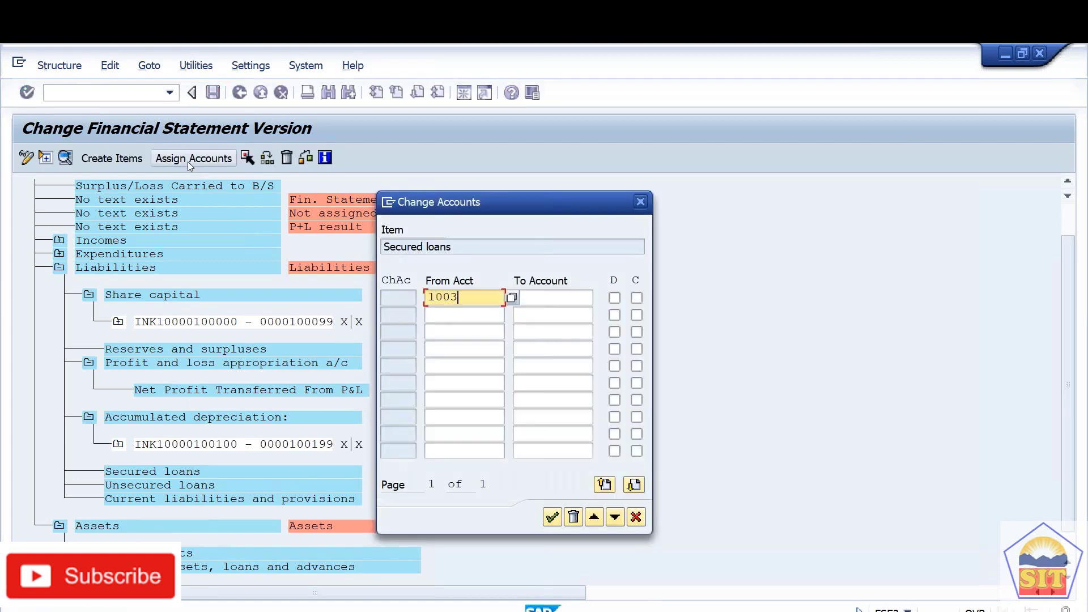
key(Tab)
text(100299)
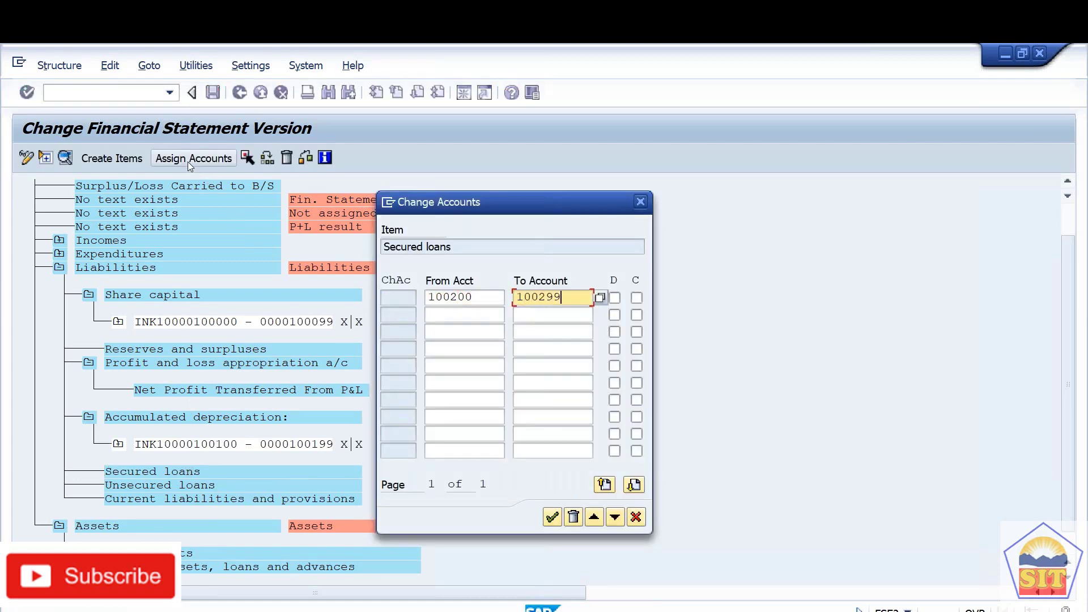
key(Tab)
key(space)
key(Tab)
key(space)
key(Return)
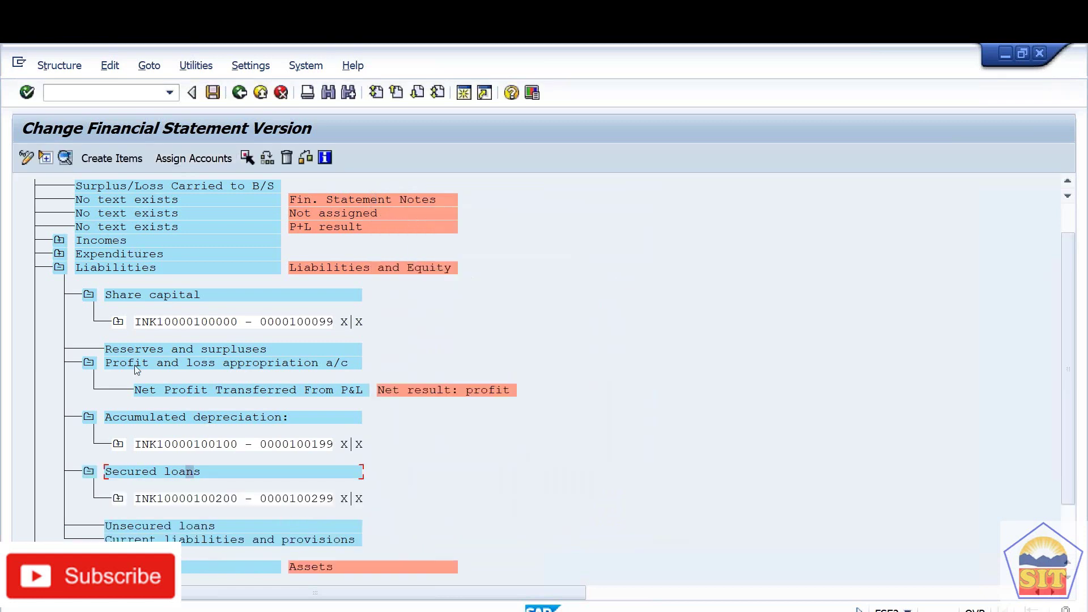
Assign accounts 100300 to 100399 to the Unsecured loans item with both the D and C indicators selected.
click(167, 526)
click(202, 160)
text(100300)
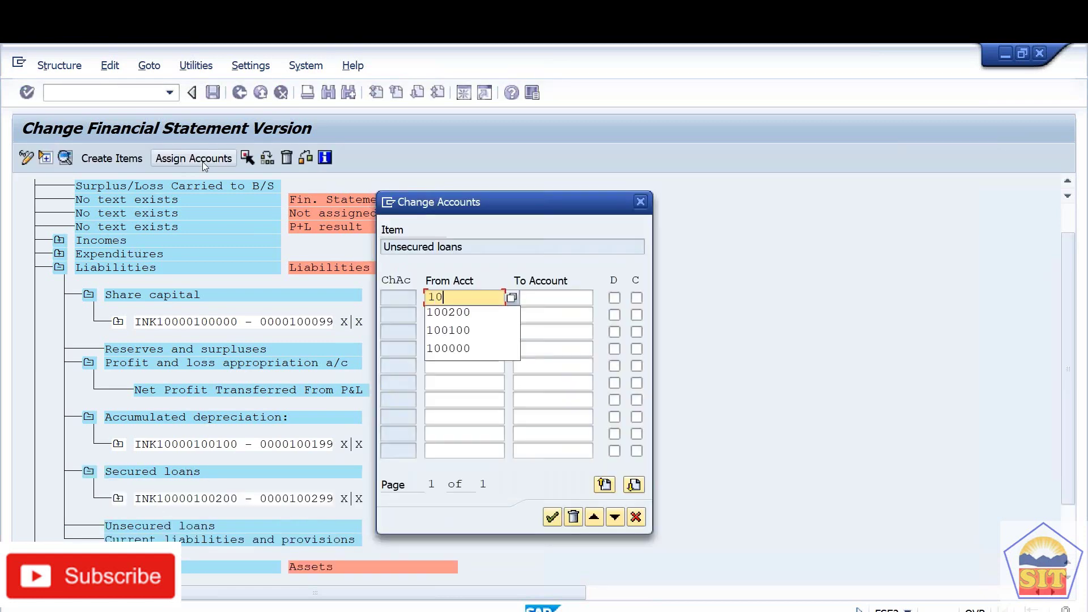
key(Tab)
text(100399)
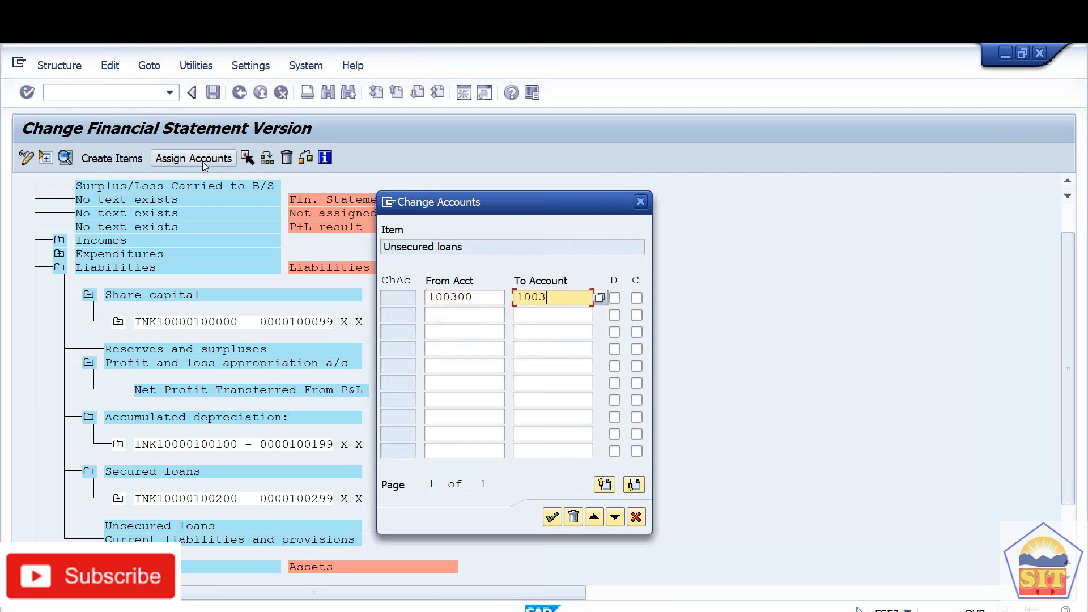
key(Tab)
key(space)
key(Tab)
key(space)
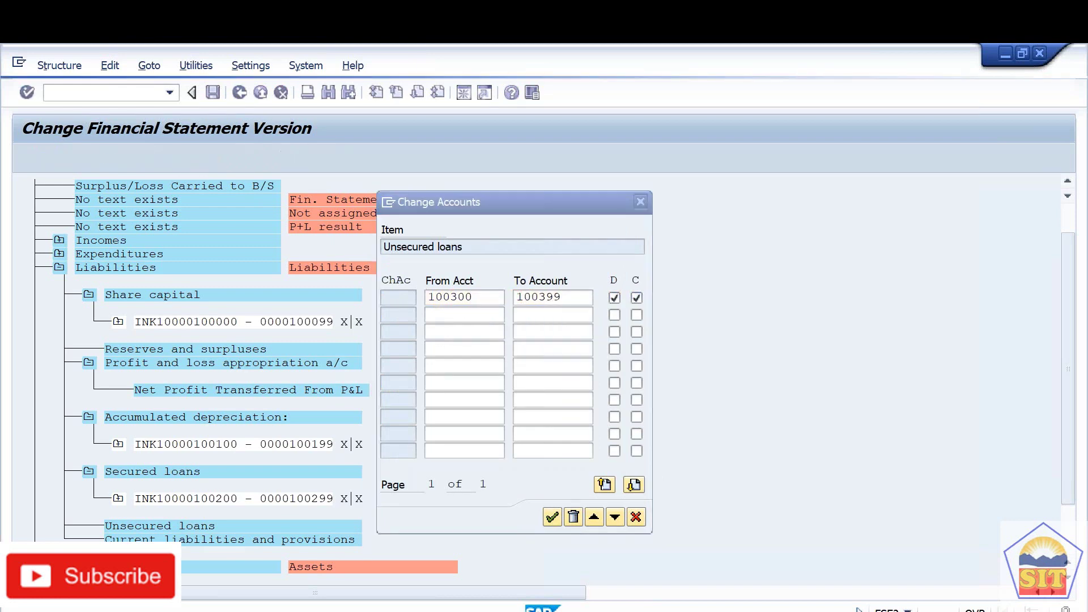
key(Return)
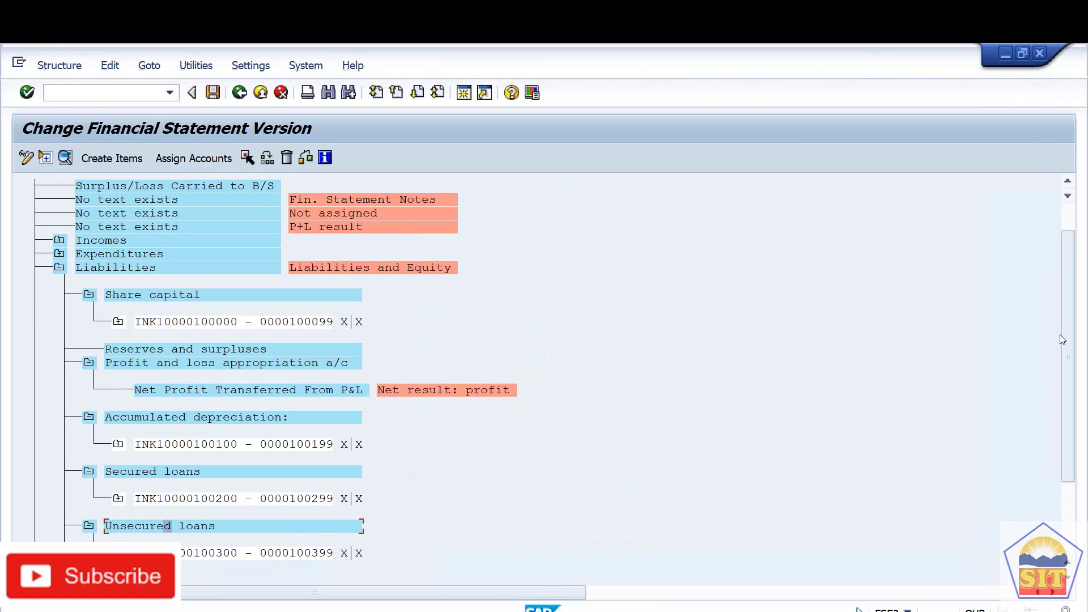
drag(1069, 332, 1071, 376)
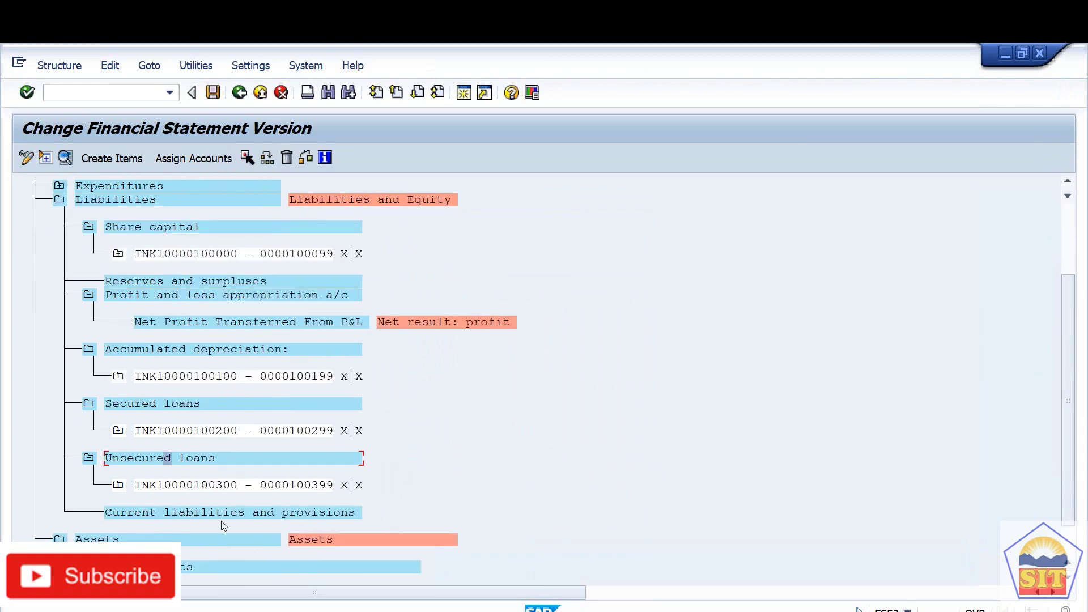
click(206, 511)
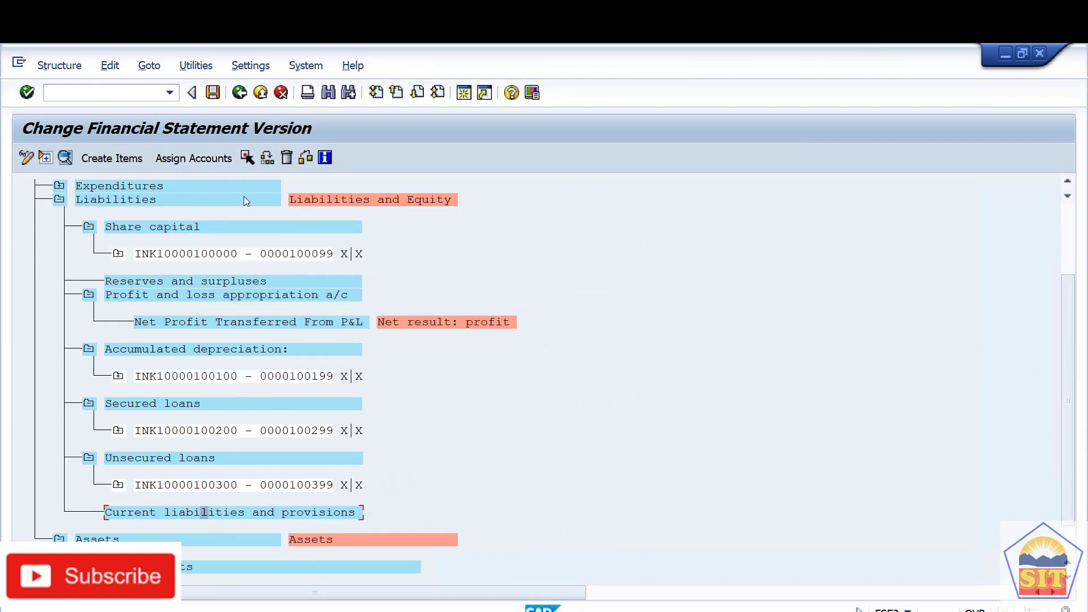
click(193, 159)
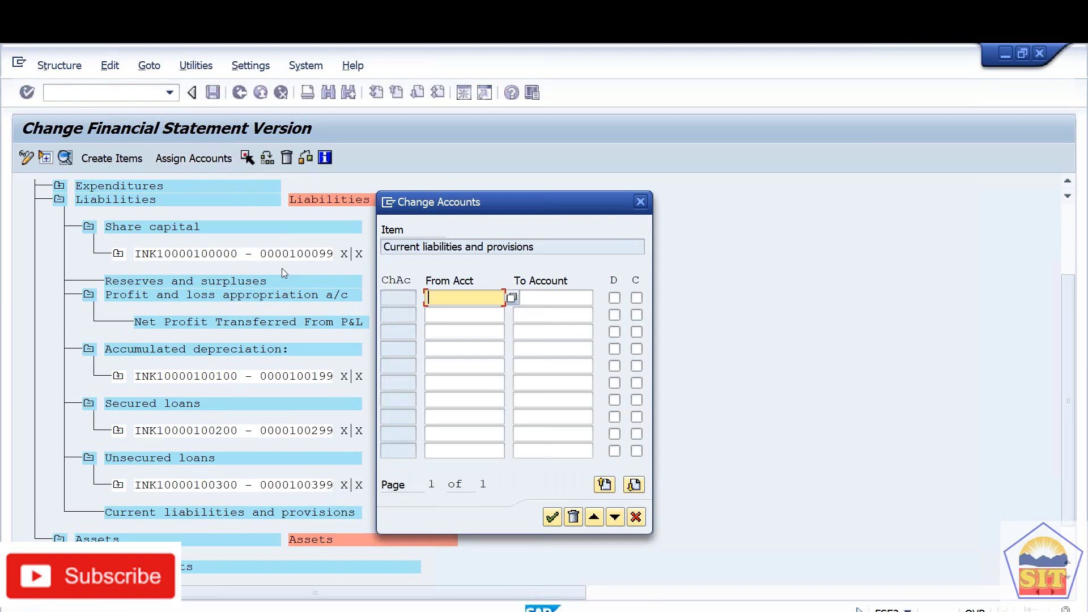
text(100400)
key(Tab)
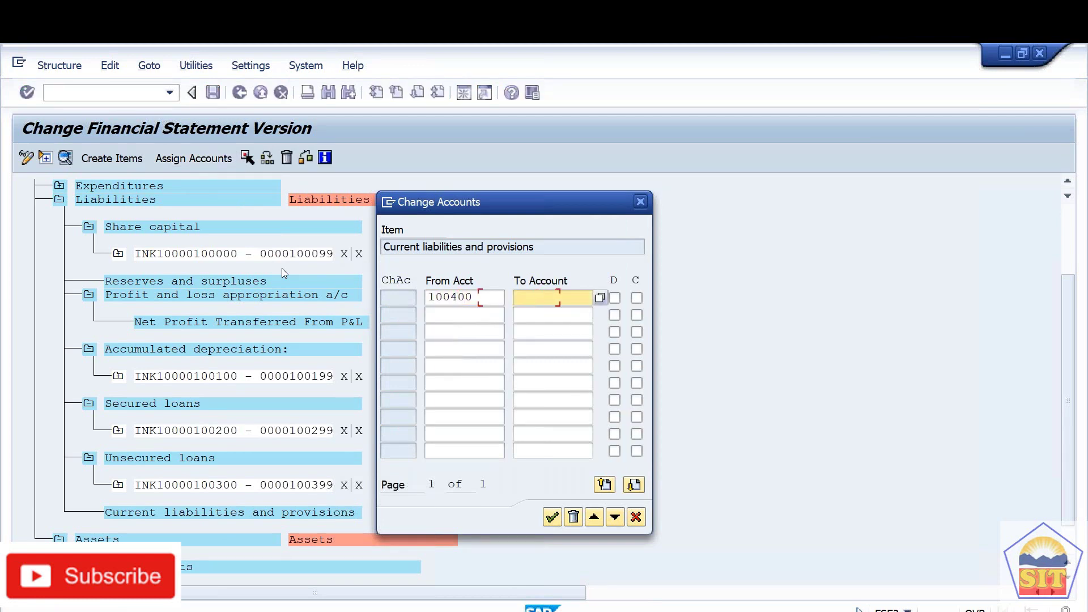
text(100499)
key(Tab)
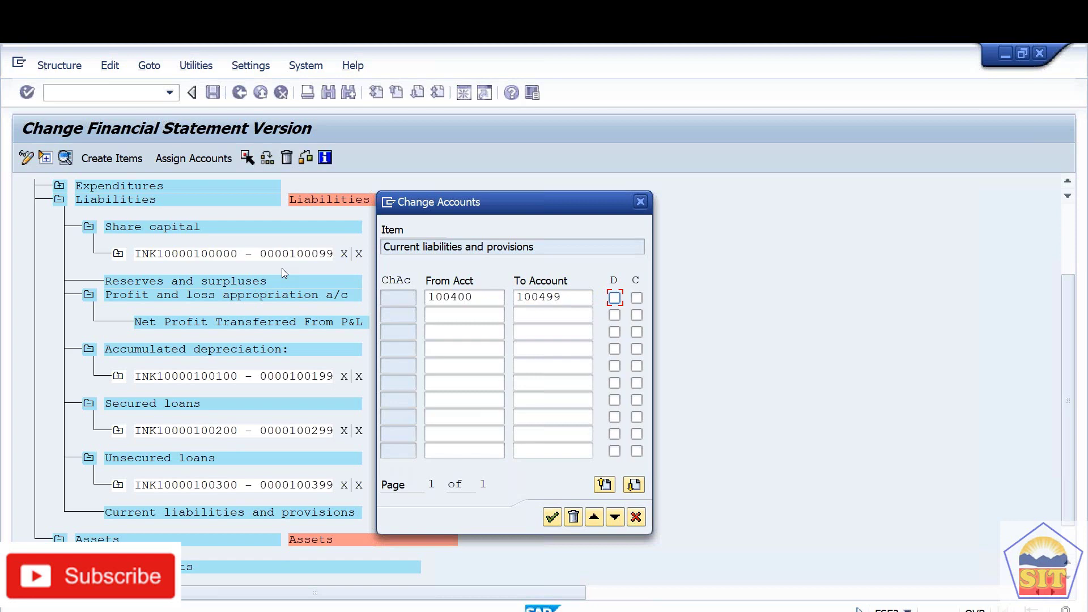
Check the INK1 ranges for current liabilities, unsecured loans and reserves in the G/L Account Groups session, then discard the open account assignment.
key(alt+Tab)
key(alt+Tab)
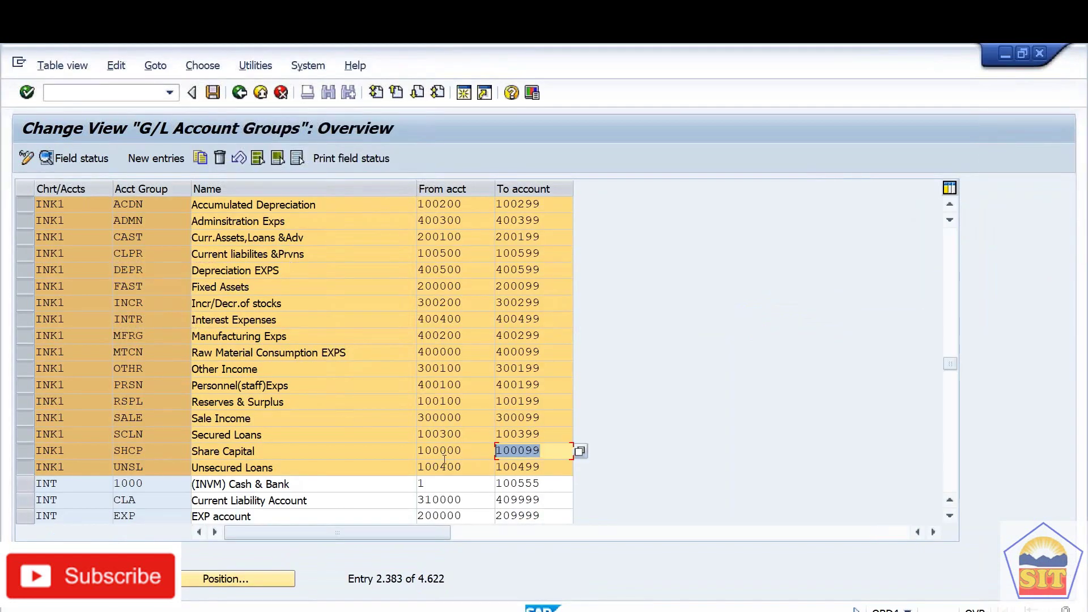
click(311, 257)
drag(461, 251, 408, 254)
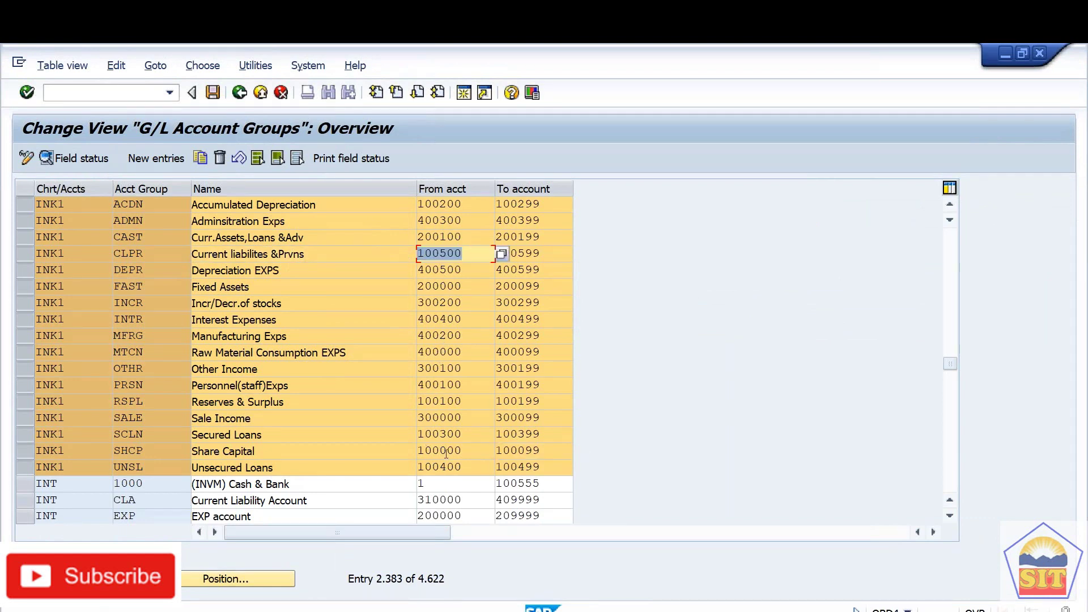
click(461, 467)
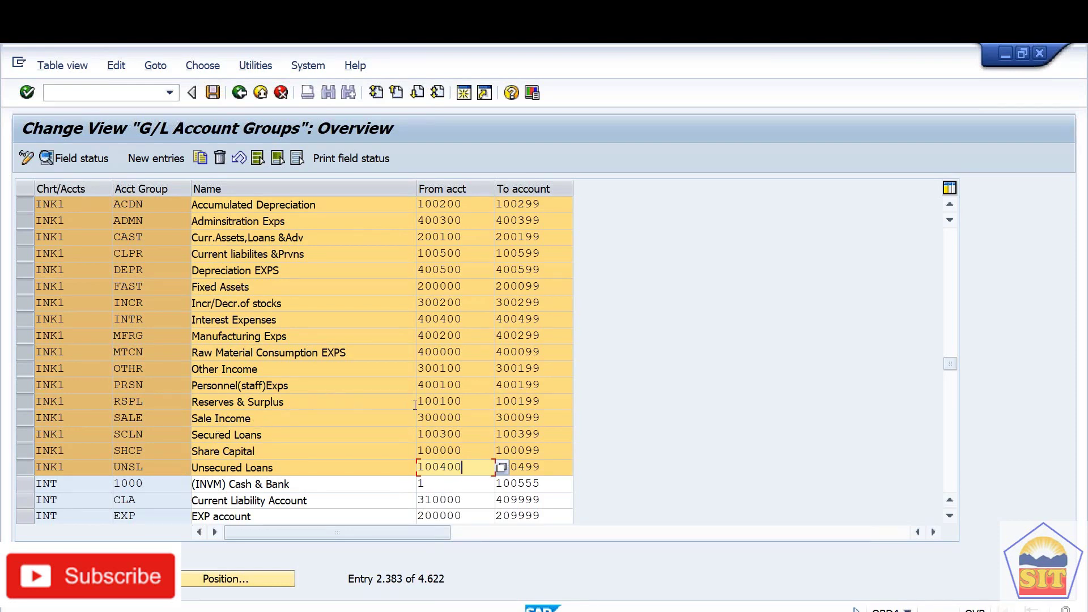
click(438, 401)
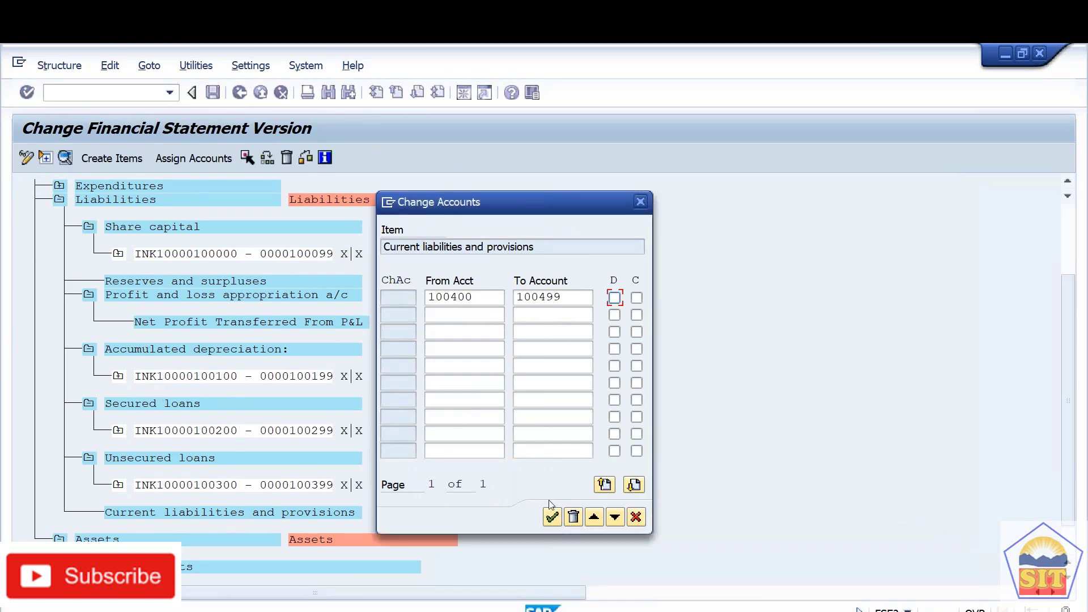
click(636, 517)
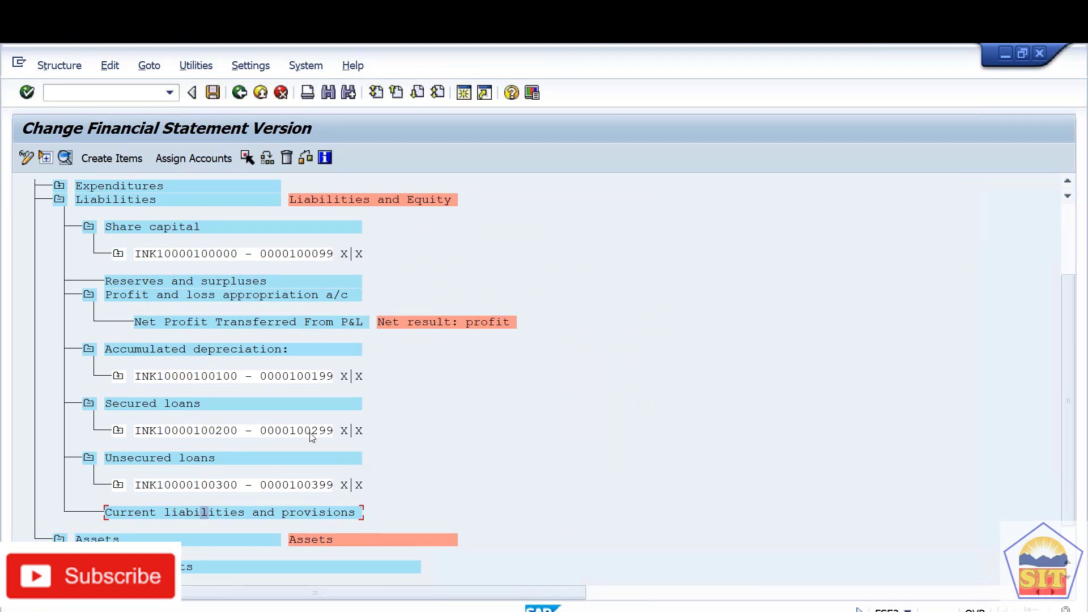
Try to assign accounts 100200 to 100299 to the Reserves and surpluses item with both the D and C indicators selected.
double_click(193, 280)
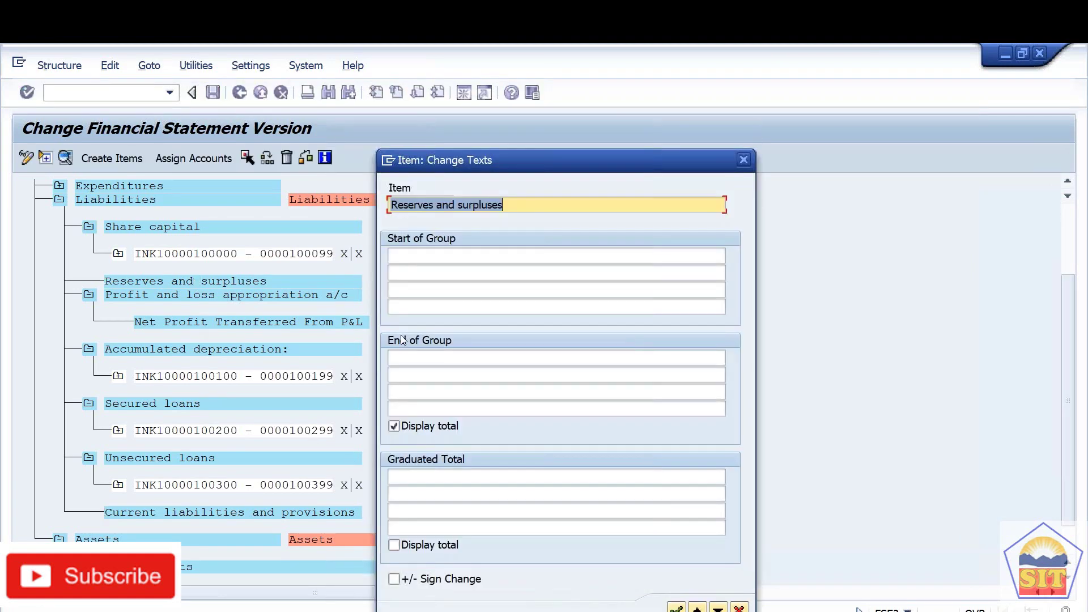
key(Return)
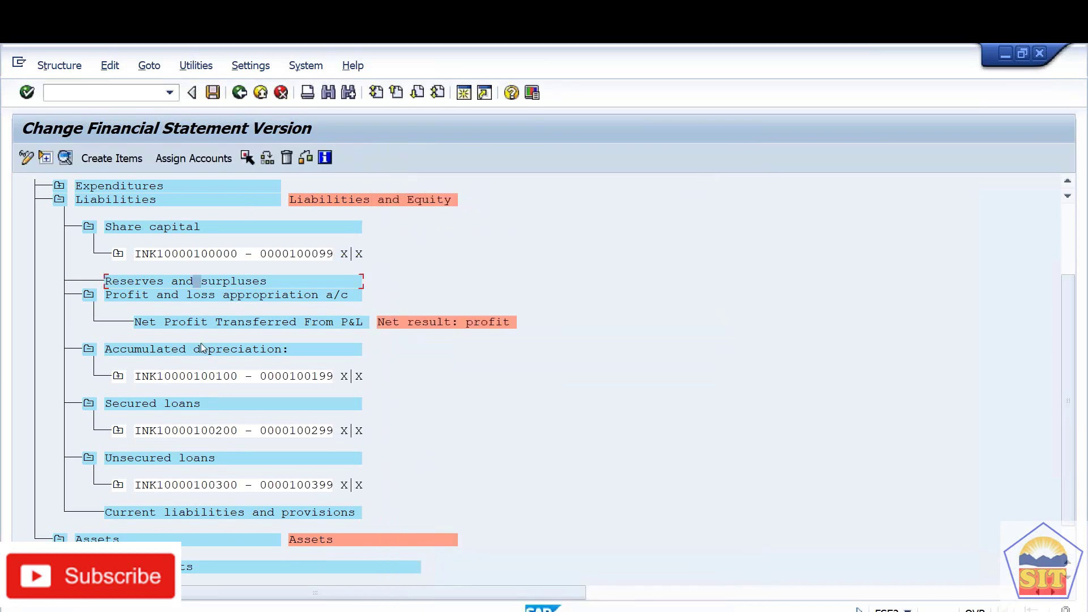
click(208, 161)
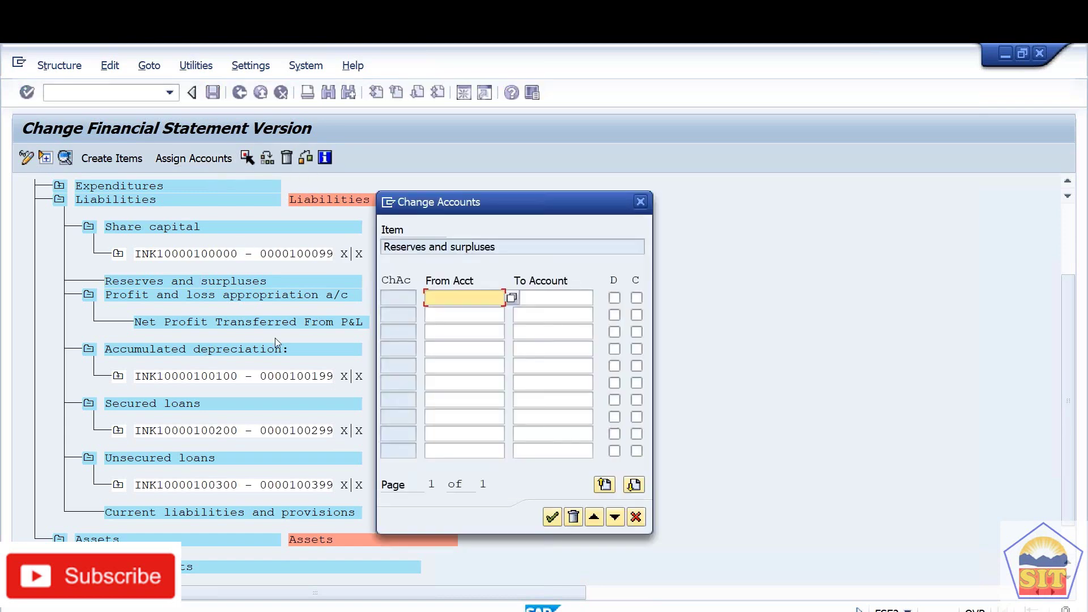
text(100)
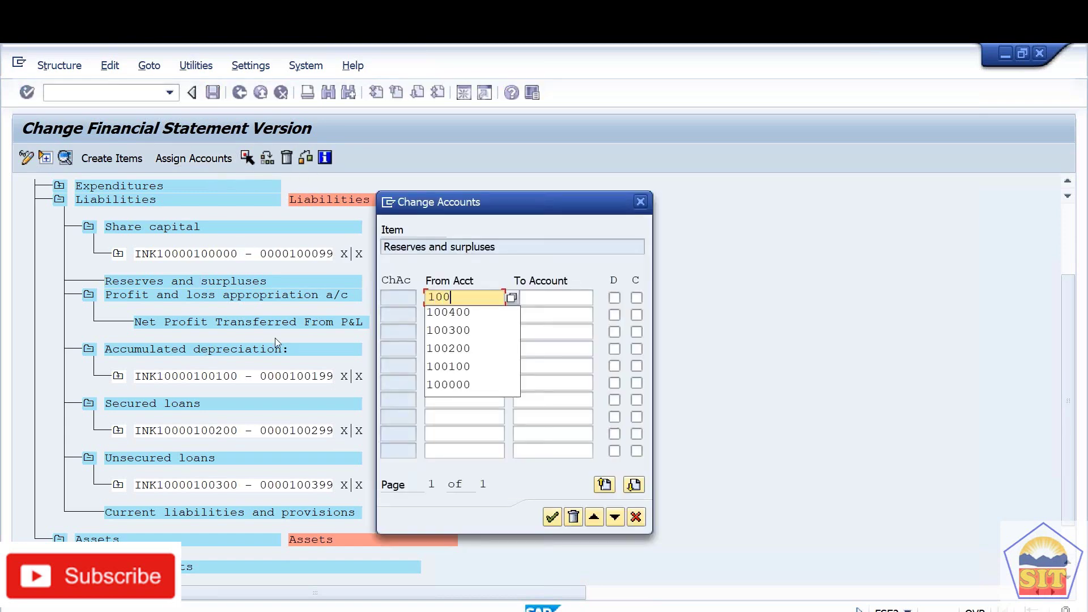
text(200)
key(Tab)
text(1002)
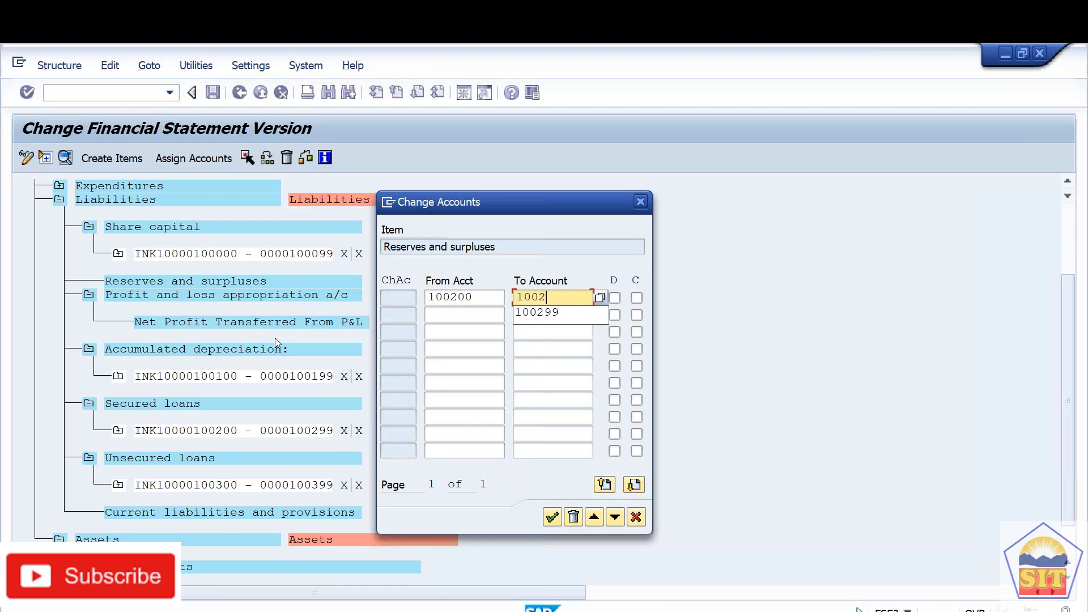
text(99)
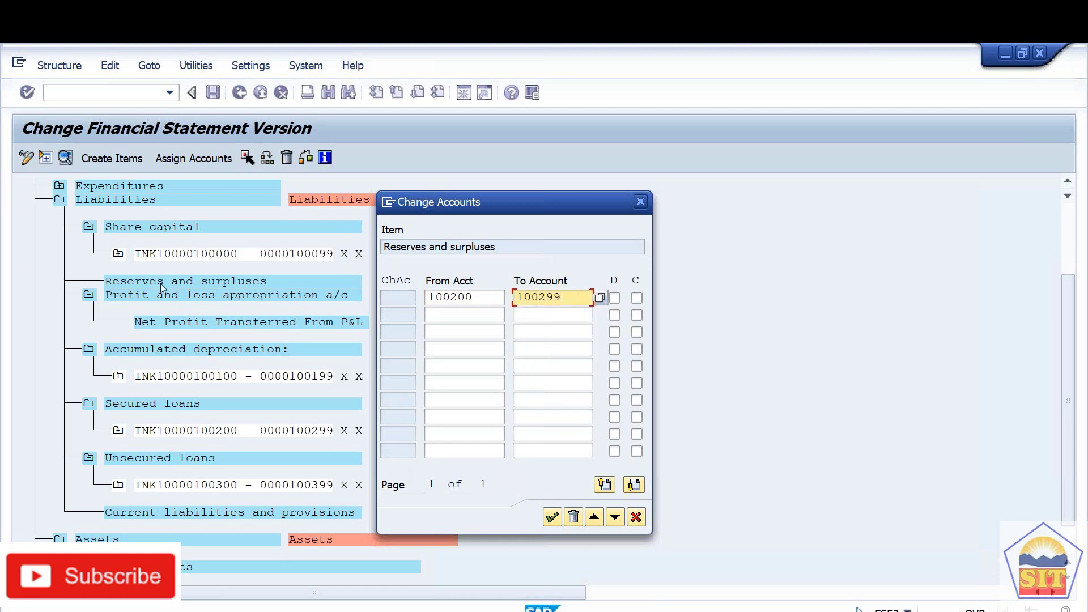
key(Tab)
key(space)
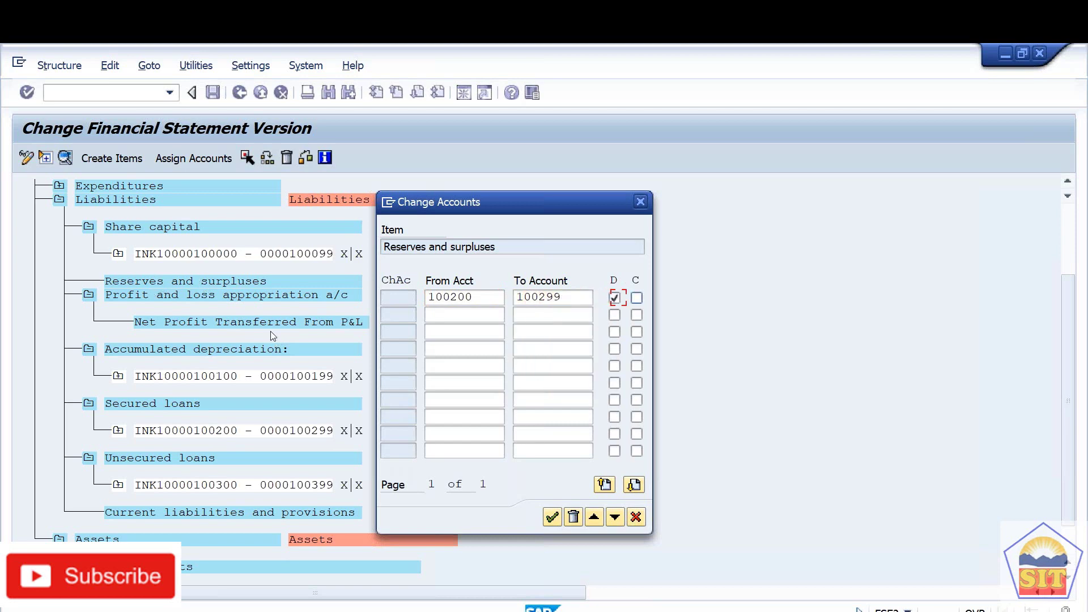
key(Return)
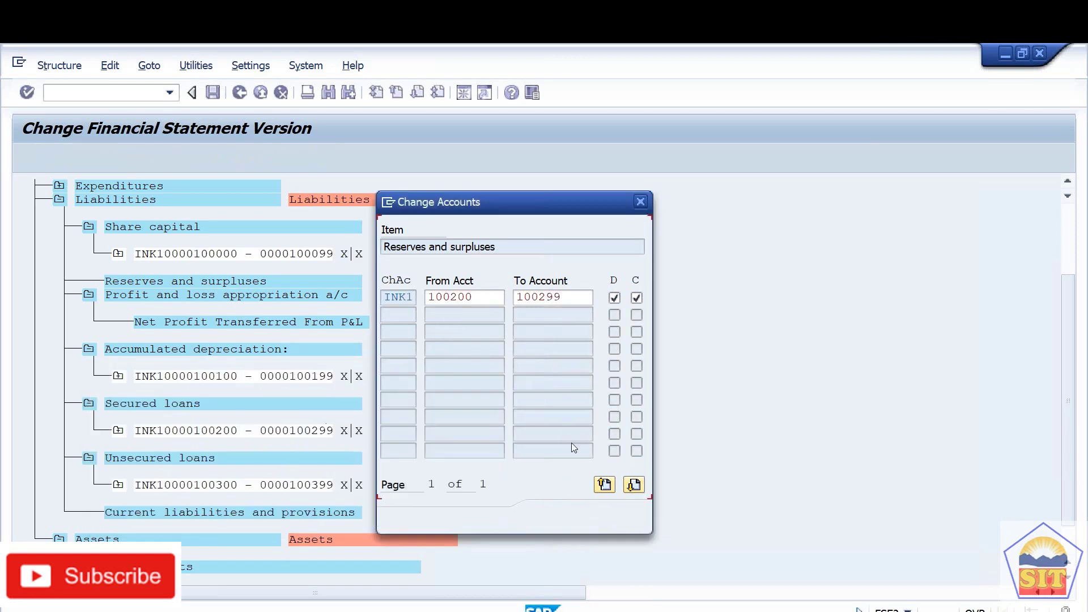
click(530, 364)
click(636, 517)
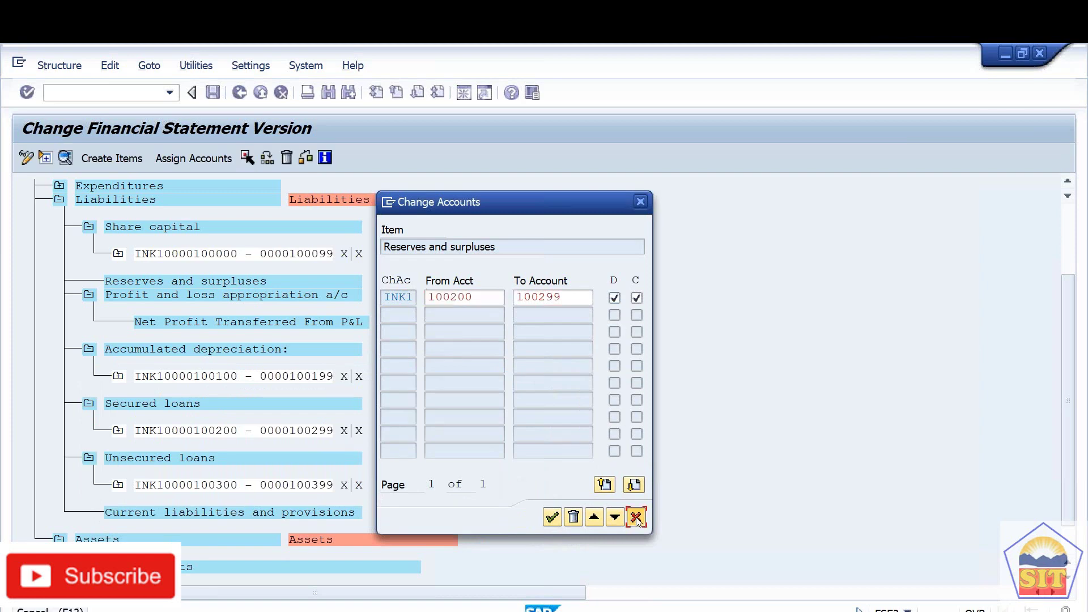
Change the account range assigned to the Unsecured loans item to 100400 through 100499.
click(181, 376)
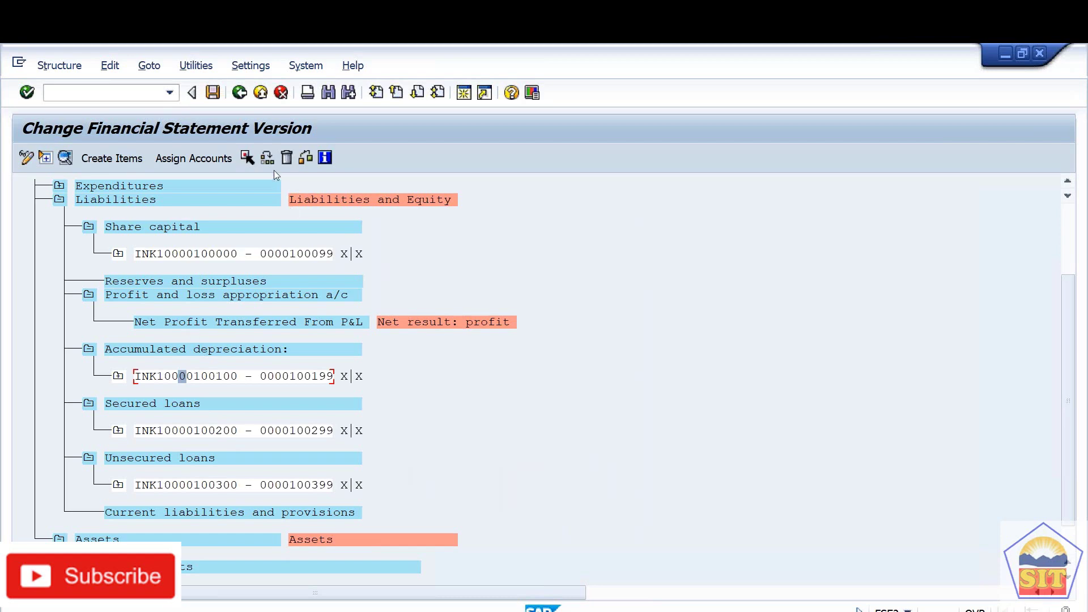
click(200, 486)
double_click(200, 486)
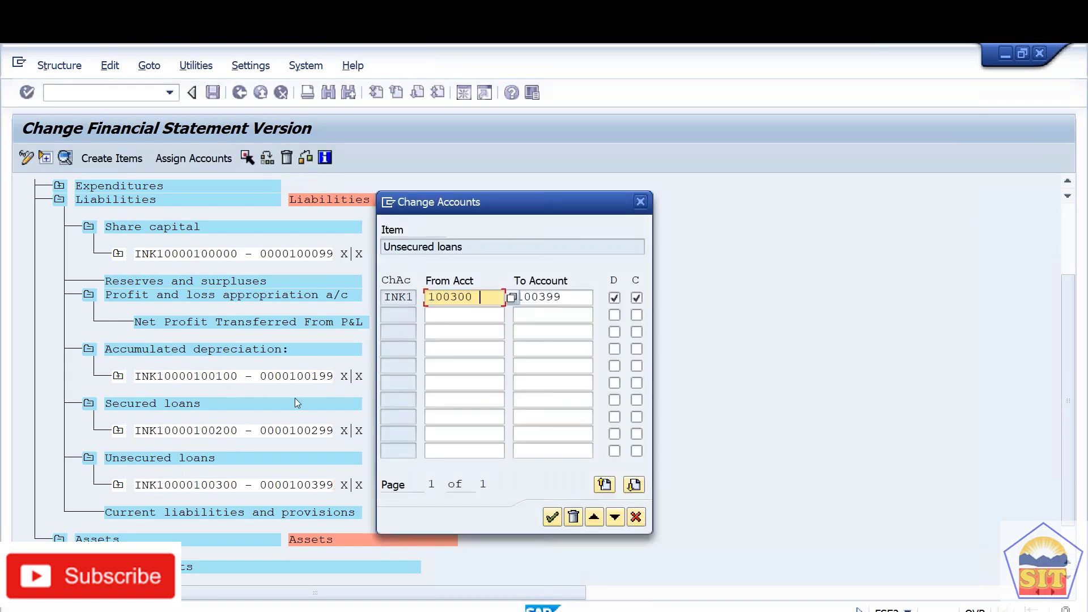
text(4)
key(Tab)
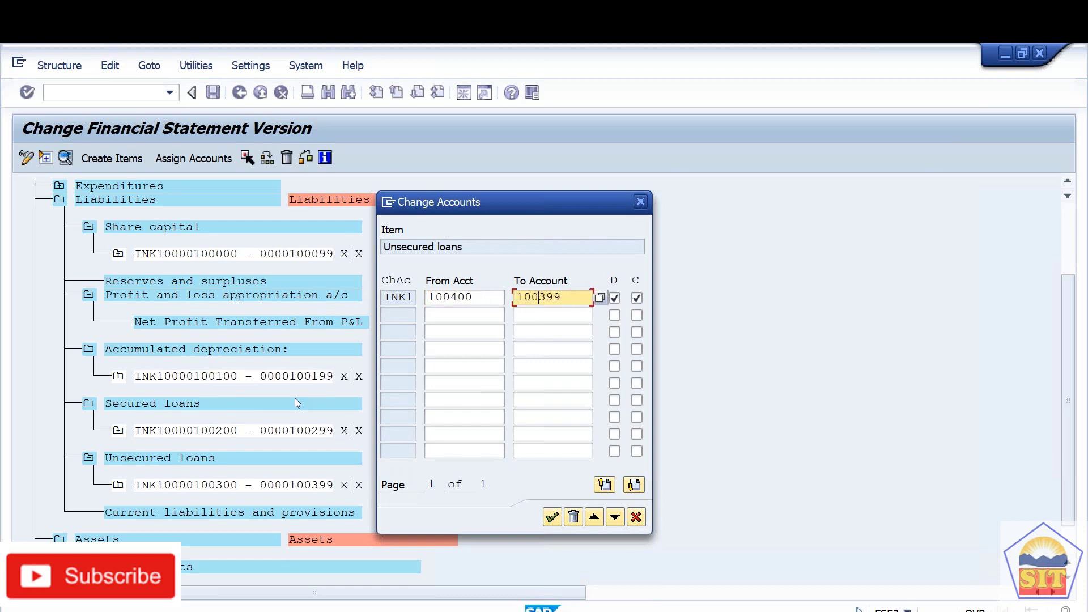
text(4)
key(Return)
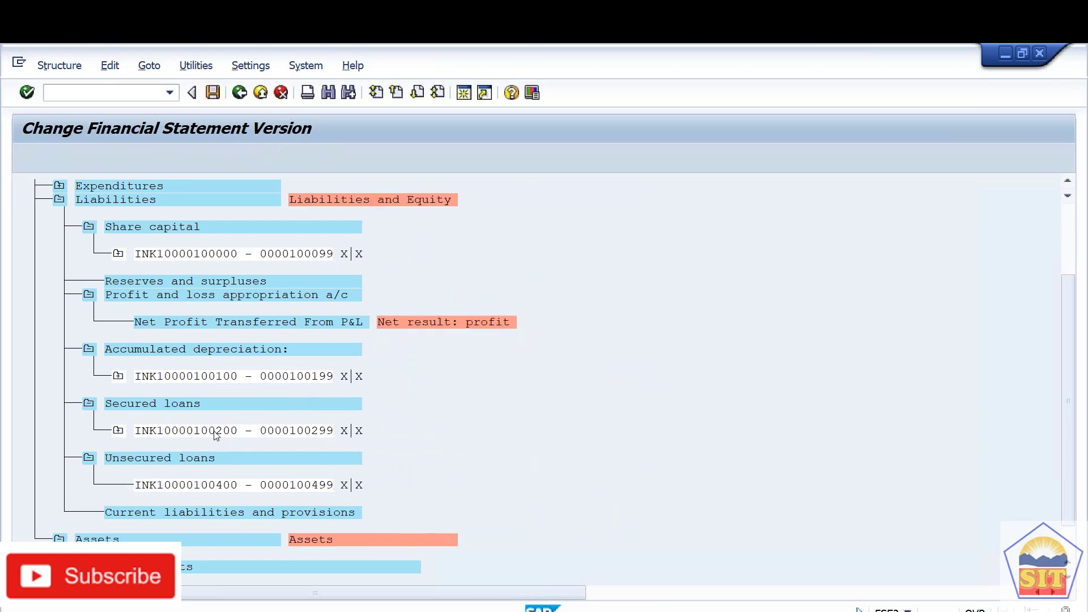
Change the account range assigned to the Secured loans item to 100300 through 100399.
double_click(216, 435)
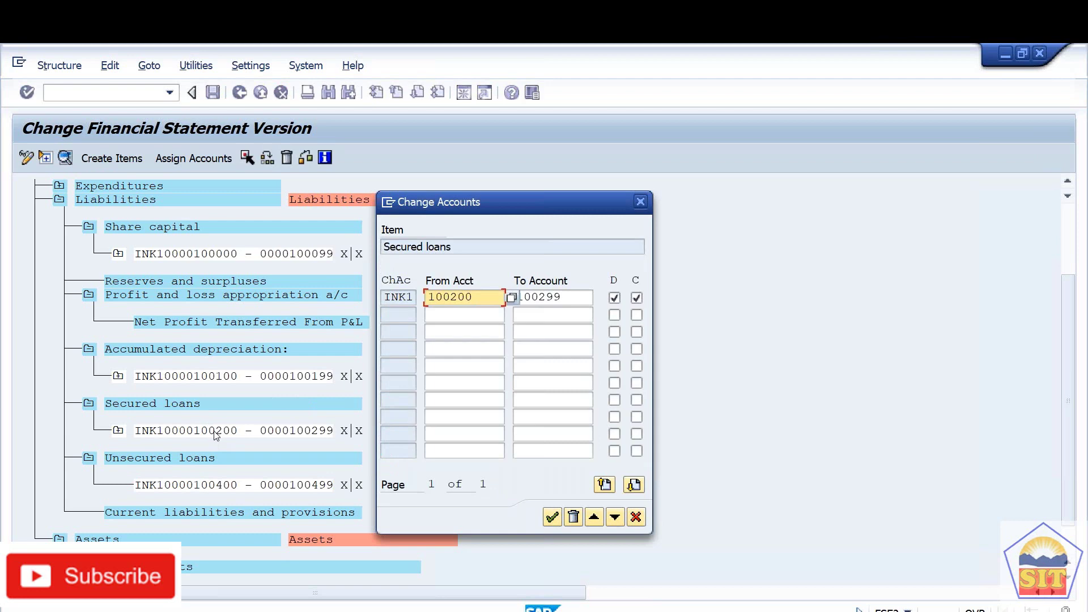
text(3)
key(Tab)
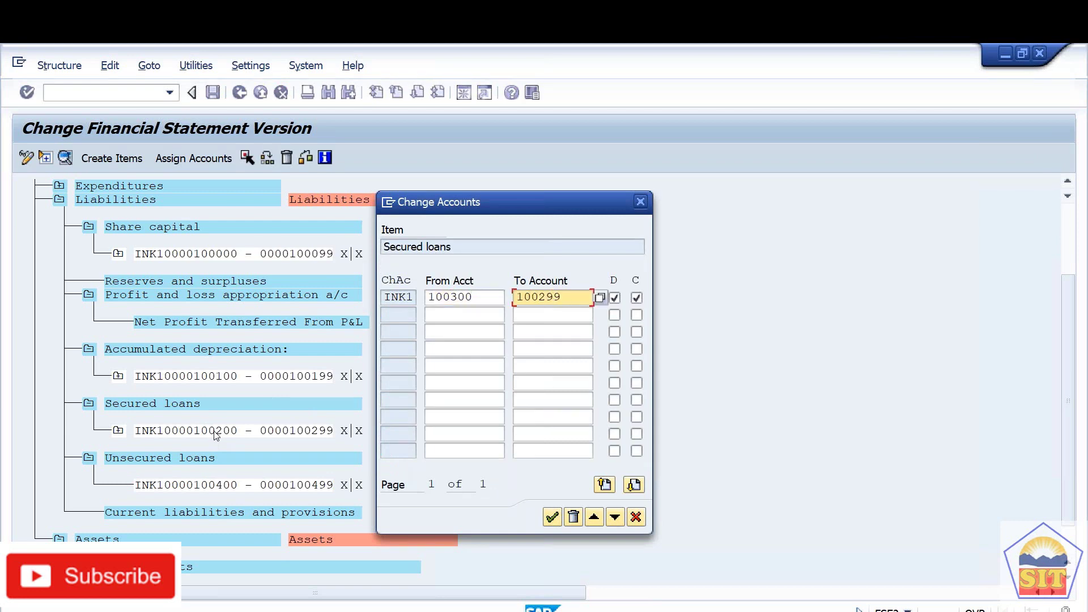
text(3)
key(Return)
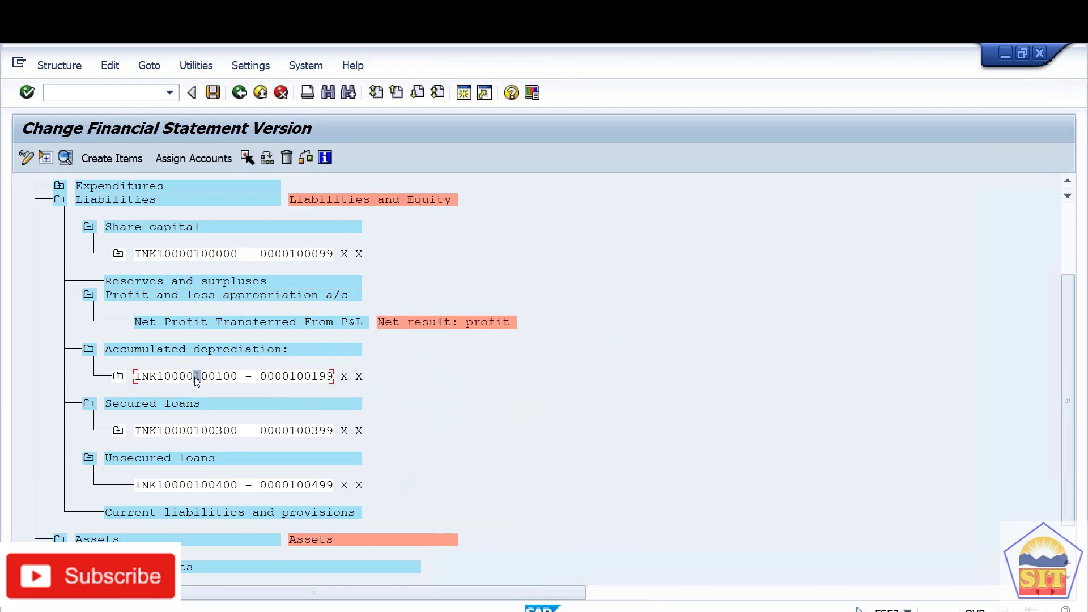
Open the account assignment under Accumulated depreciation for editing its from account.
double_click(195, 377)
key(Left)
key(Left)
key(Left)
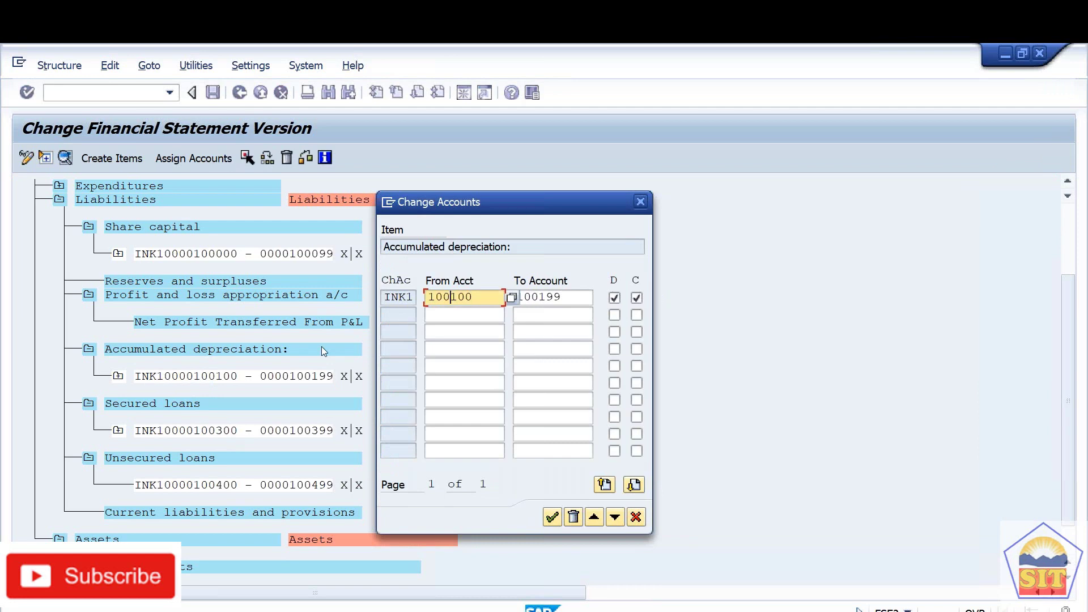
Change the account range of the Accumulated depreciation item to 100200 through 100299.
text(2)
key(Tab)
text(2)
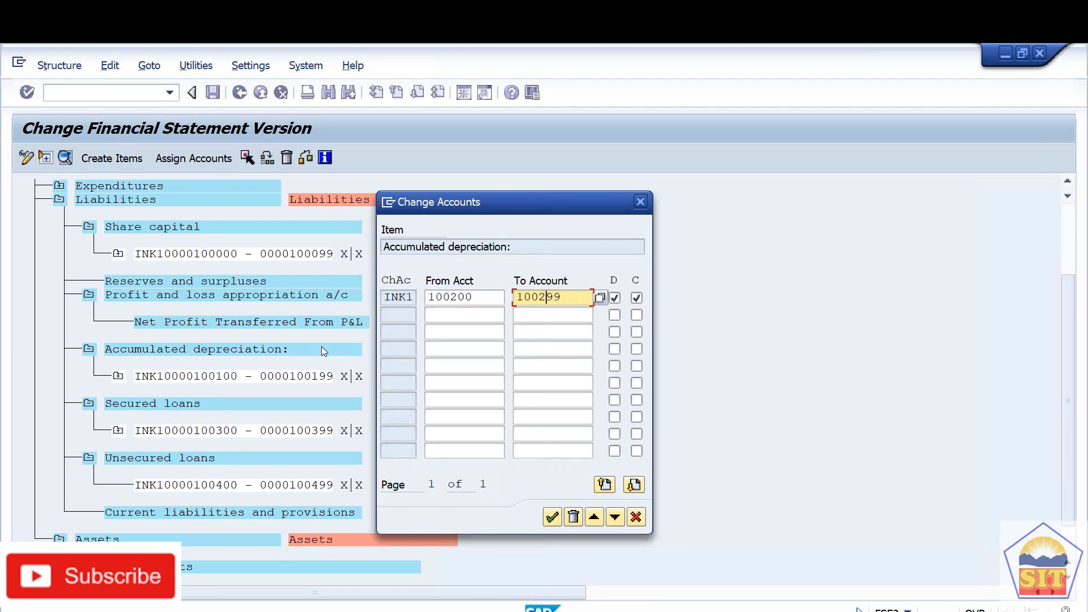
key(Return)
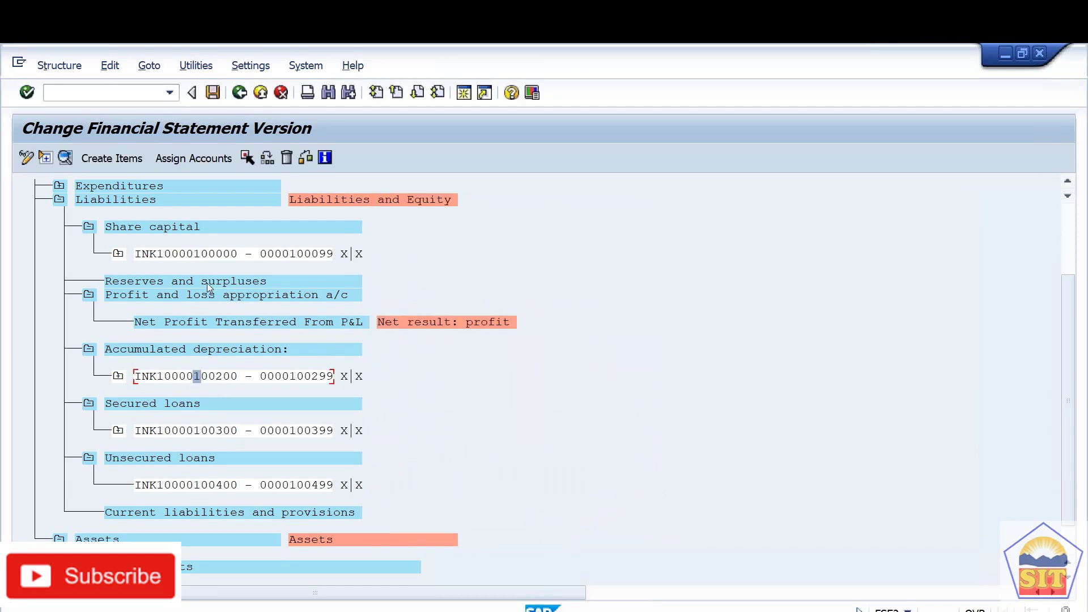
Assign accounts 100100 to 100199 to Reserves and surpluses, with both debit (D) and credit (C) enabled.
double_click(206, 281)
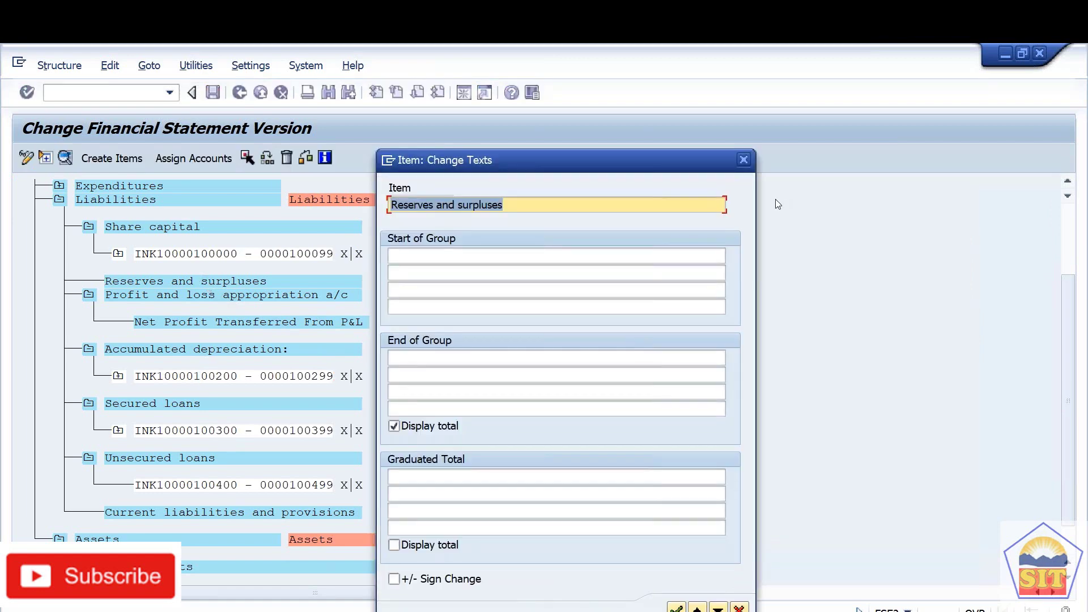
click(744, 159)
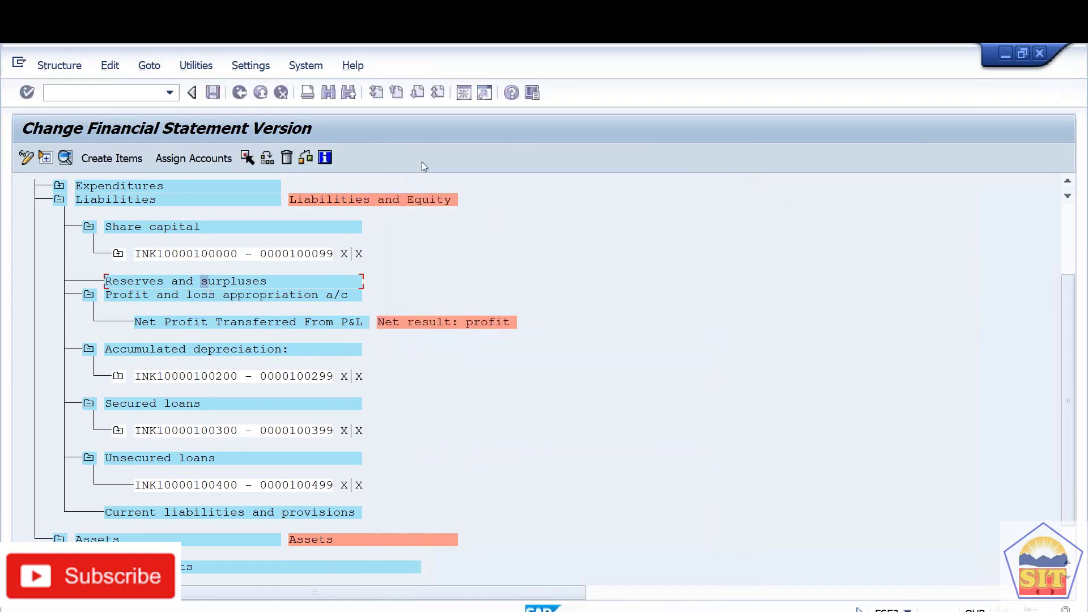
click(226, 160)
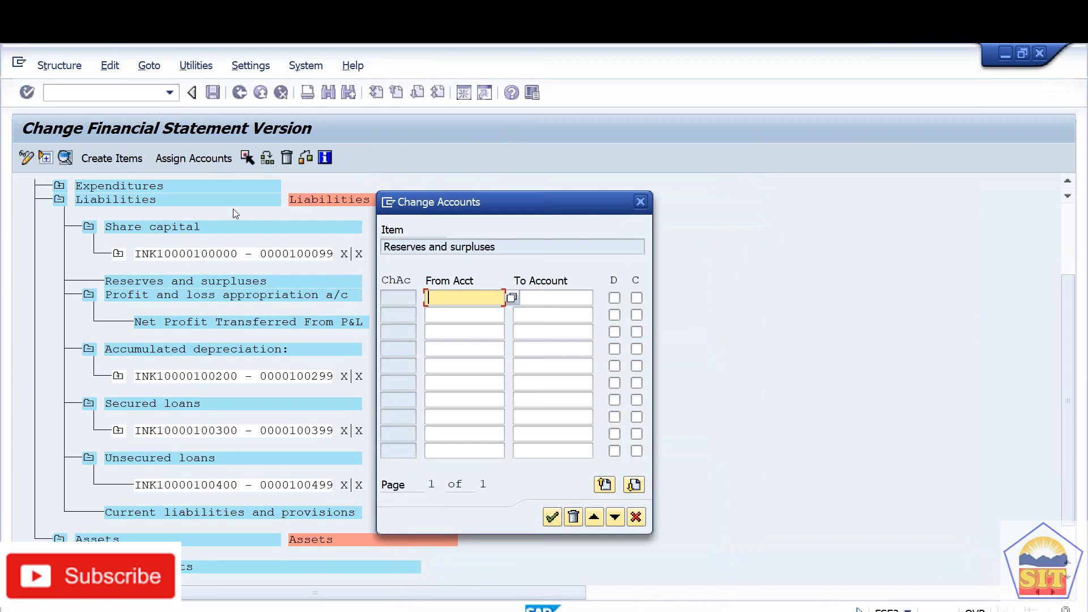
text(100100)
key(Tab)
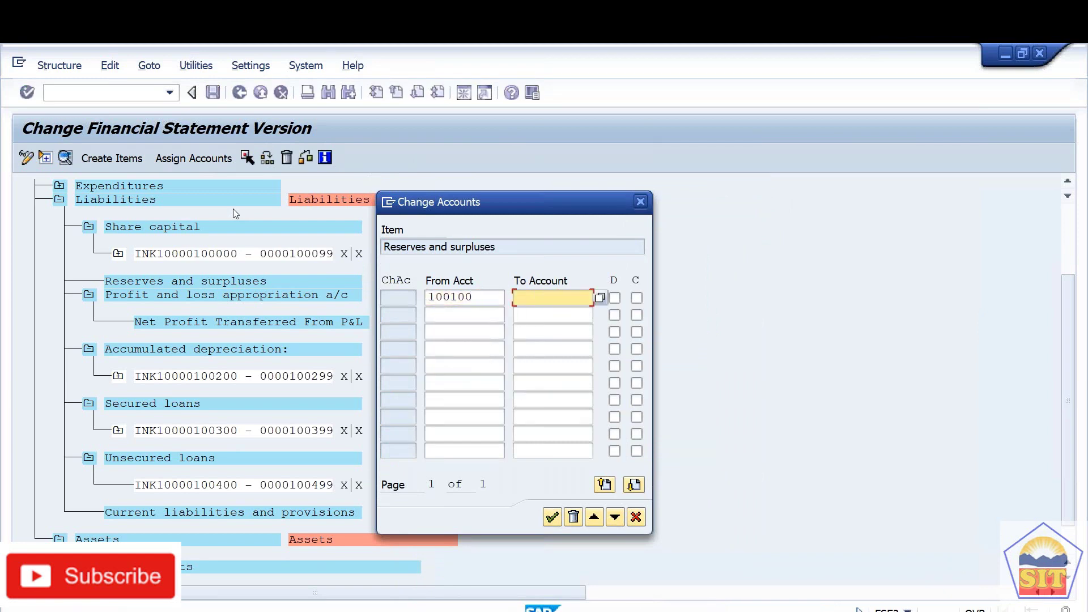
text(100199)
key(Tab)
key(space)
key(Tab)
key(space)
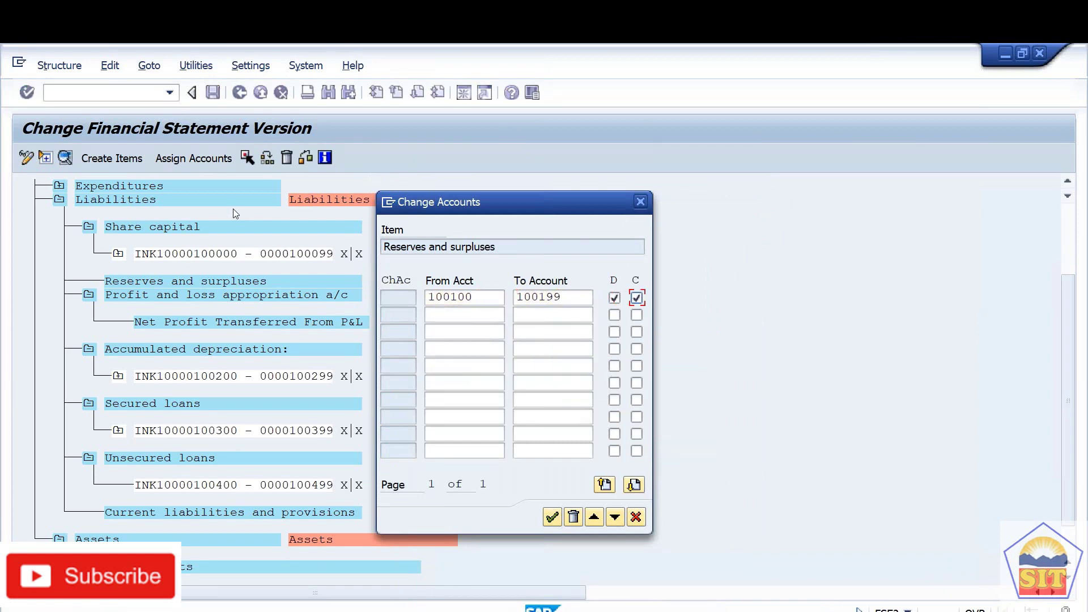
key(Return)
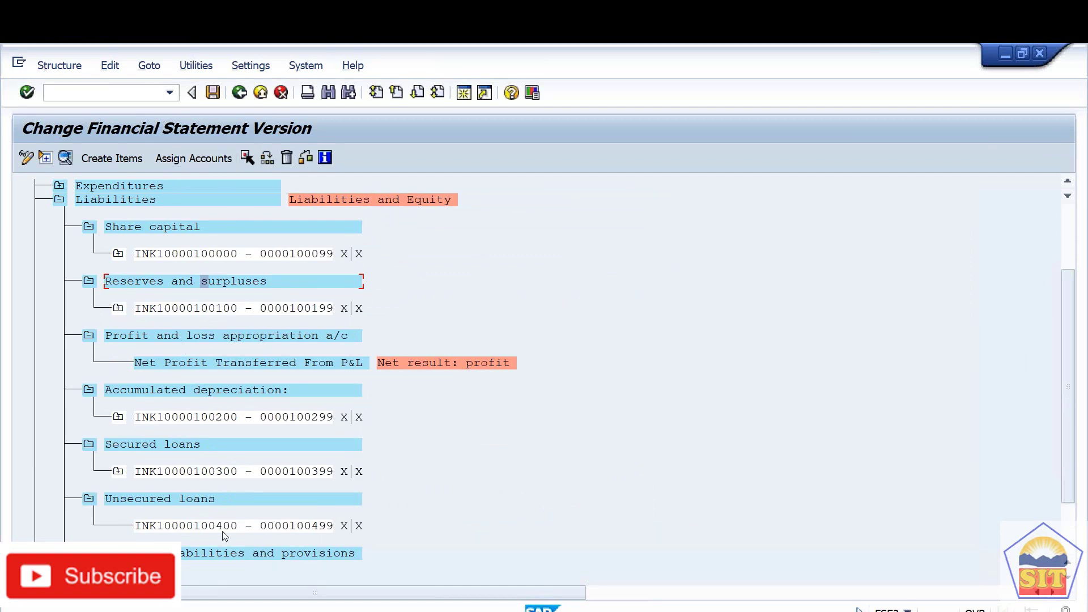
Assign accounts 100500 to 100599 to Current liabilities and provisions for both D and C, and save the financial statement version.
click(225, 552)
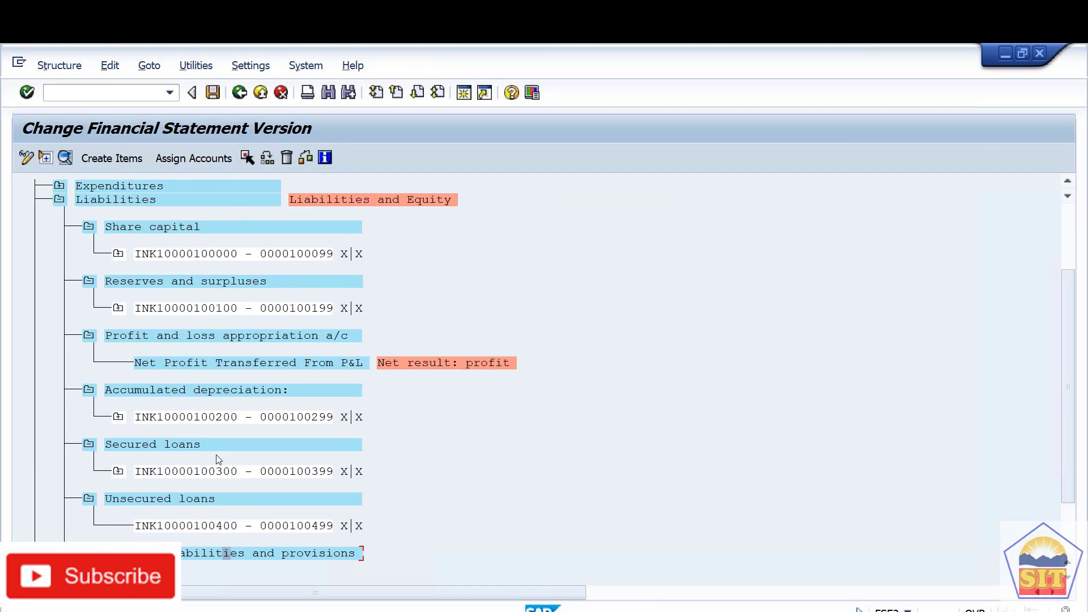
click(212, 157)
text(1005)
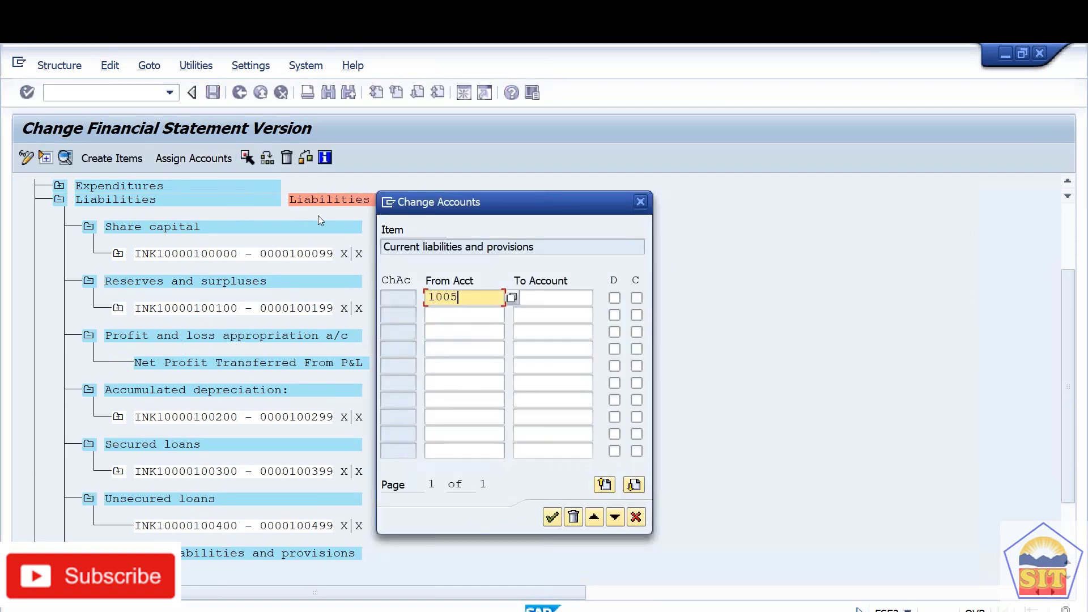
text(00)
key(Tab)
text(100599)
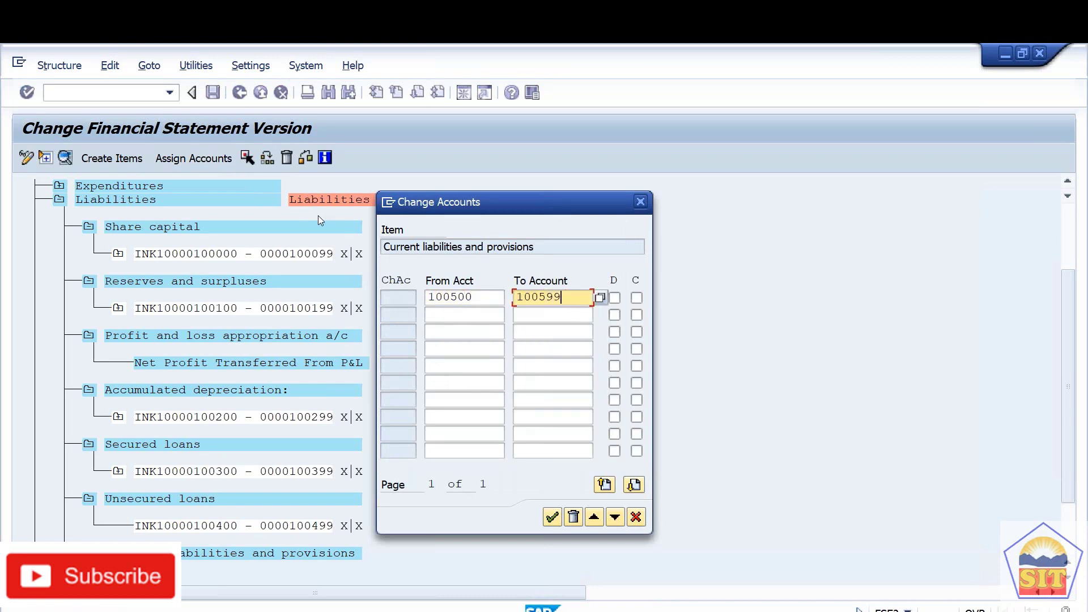
key(Return)
key(Return)
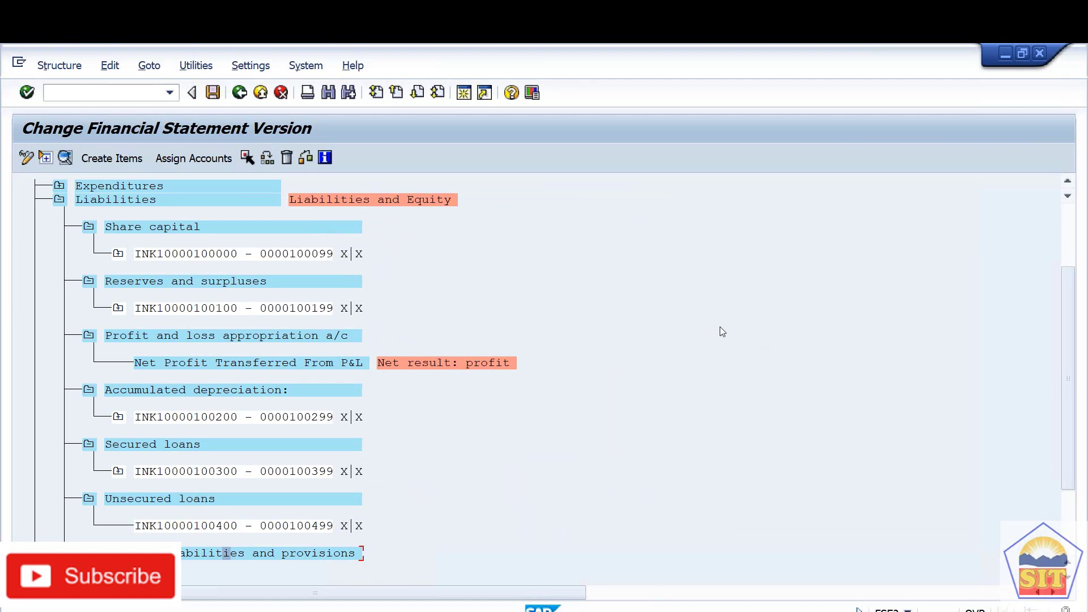
key(ctrl+s)
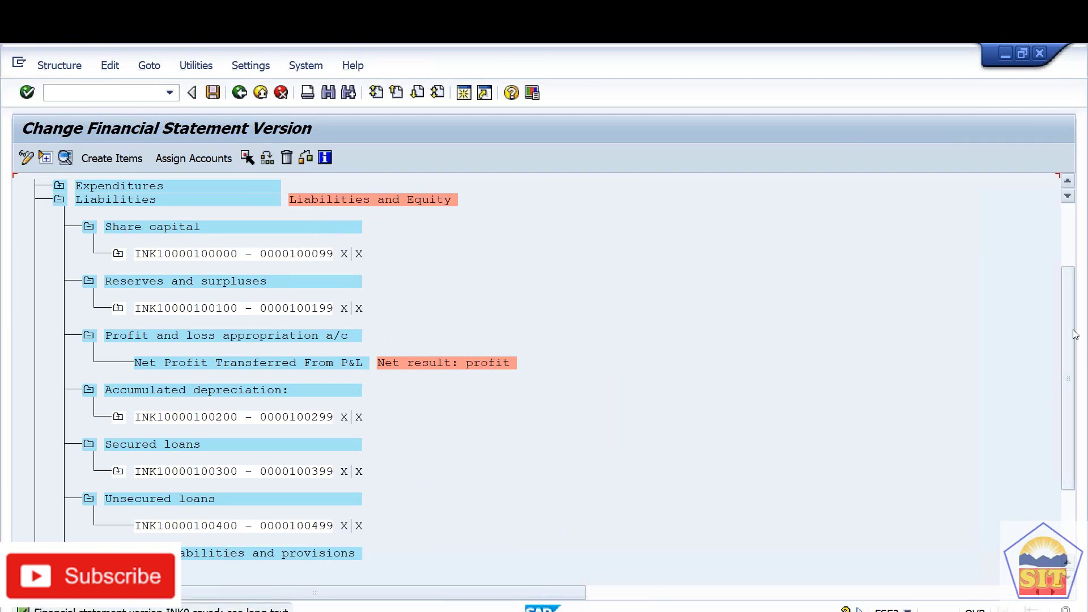
Assign accounts 200000 to 200099 to Fixed assets under Assets, with both D and C enabled.
drag(1073, 330, 1073, 392)
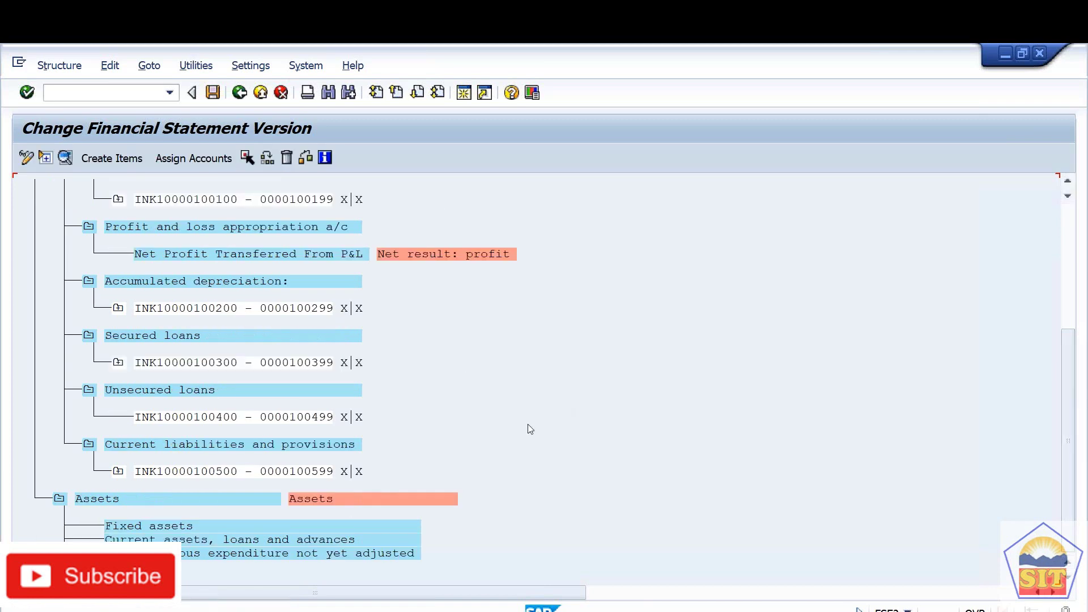
click(151, 530)
click(197, 158)
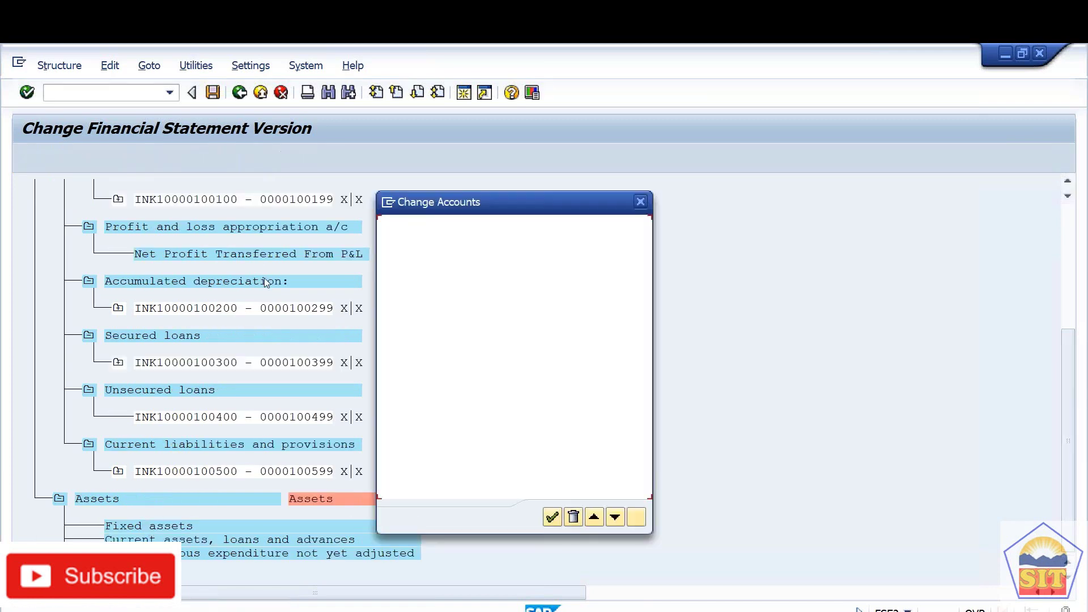
text(200000)
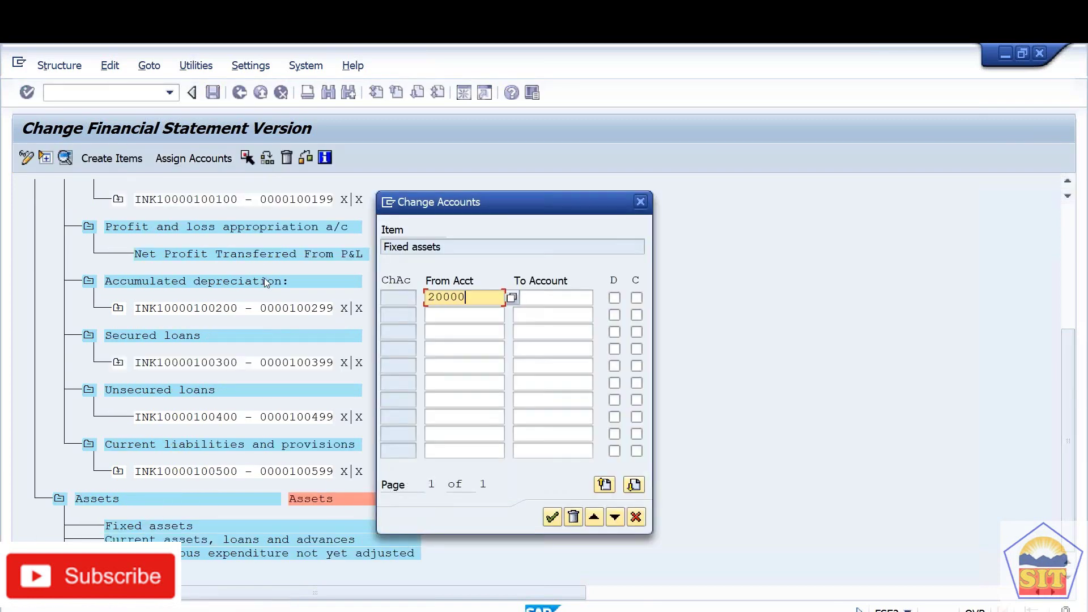
key(Tab)
text(200099)
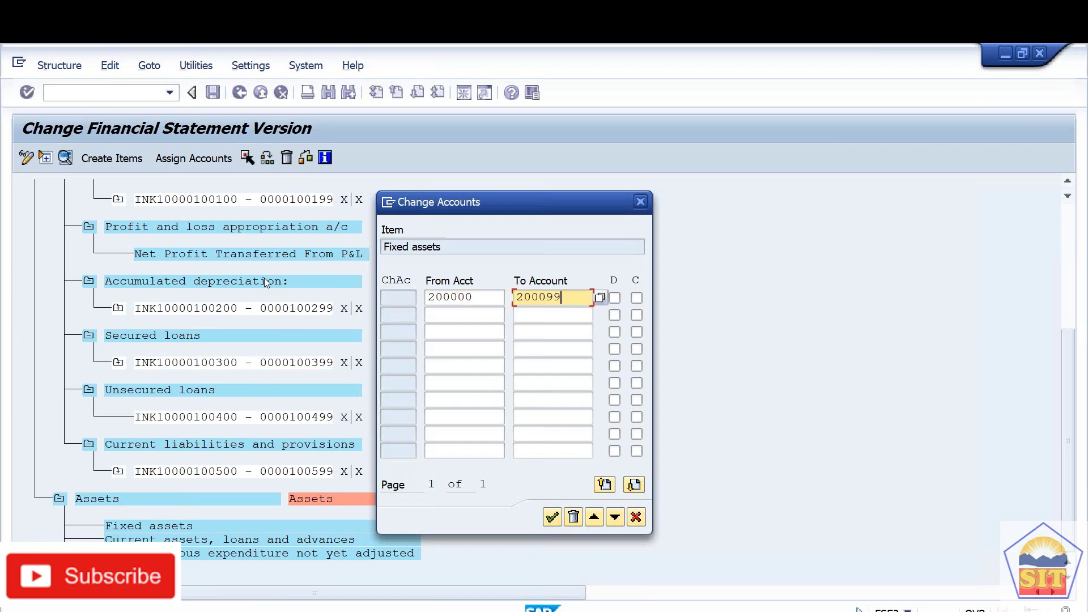
key(Tab)
key(Tab)
key(space)
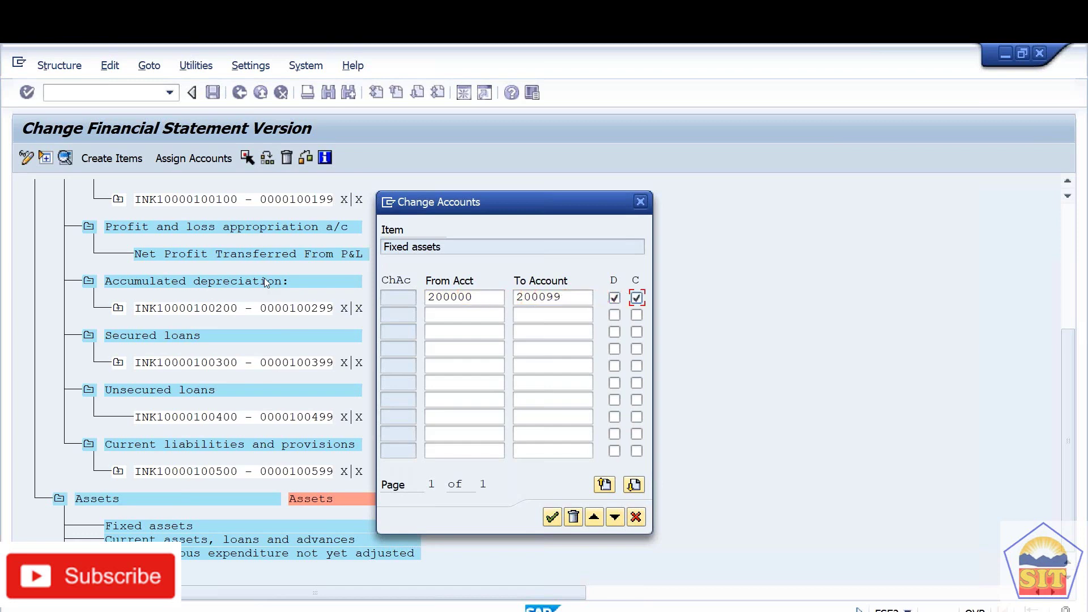
key(Return)
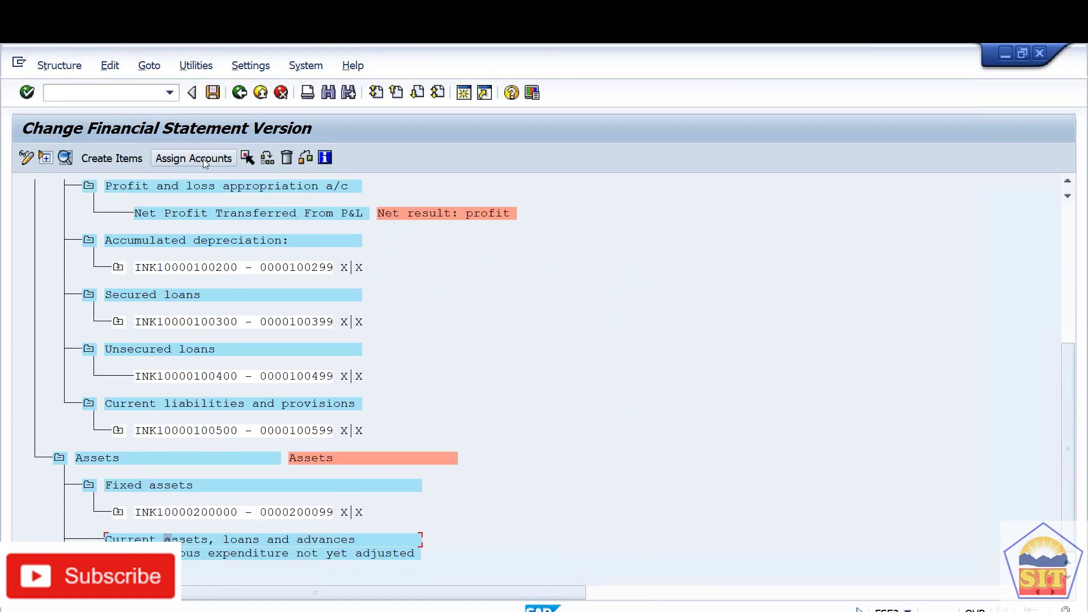
Assign accounts 200100 to 200199 to Current assets, loans and advances, with both D and C enabled.
click(230, 157)
text(200100)
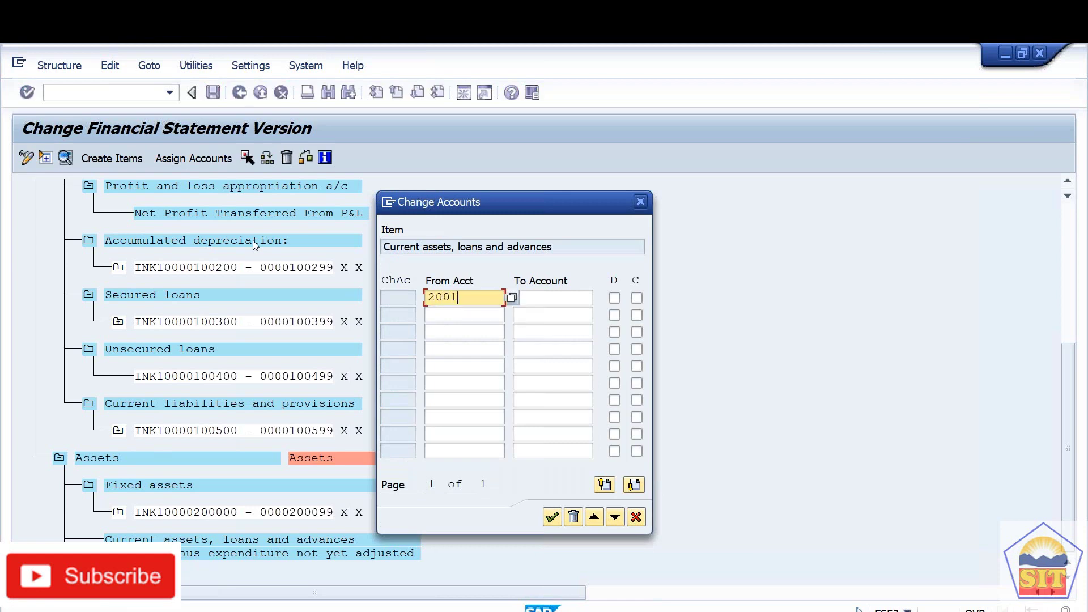
key(Tab)
text(20019)
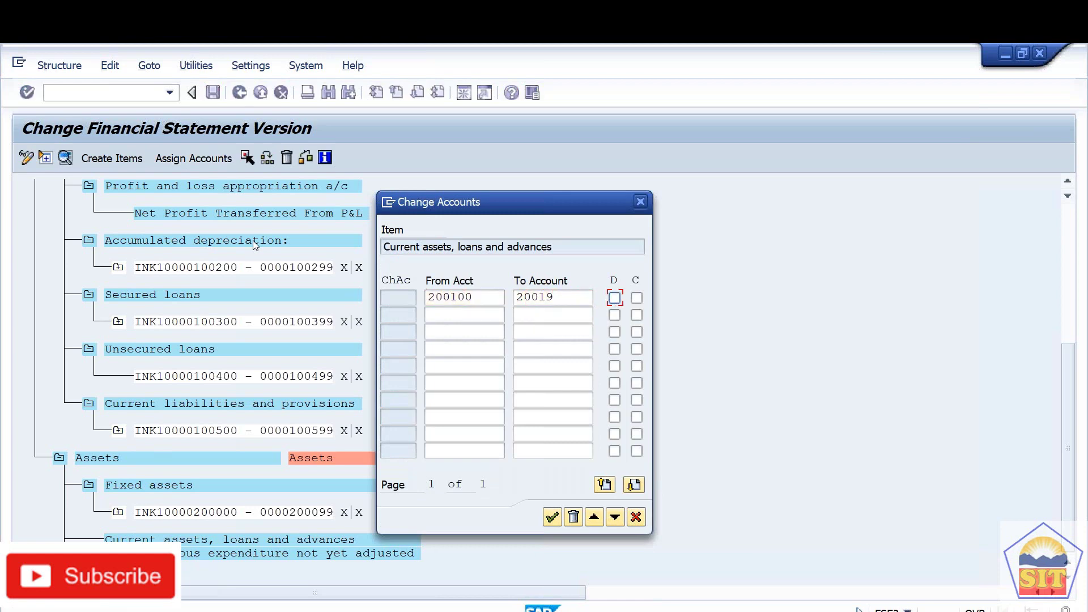
key(End)
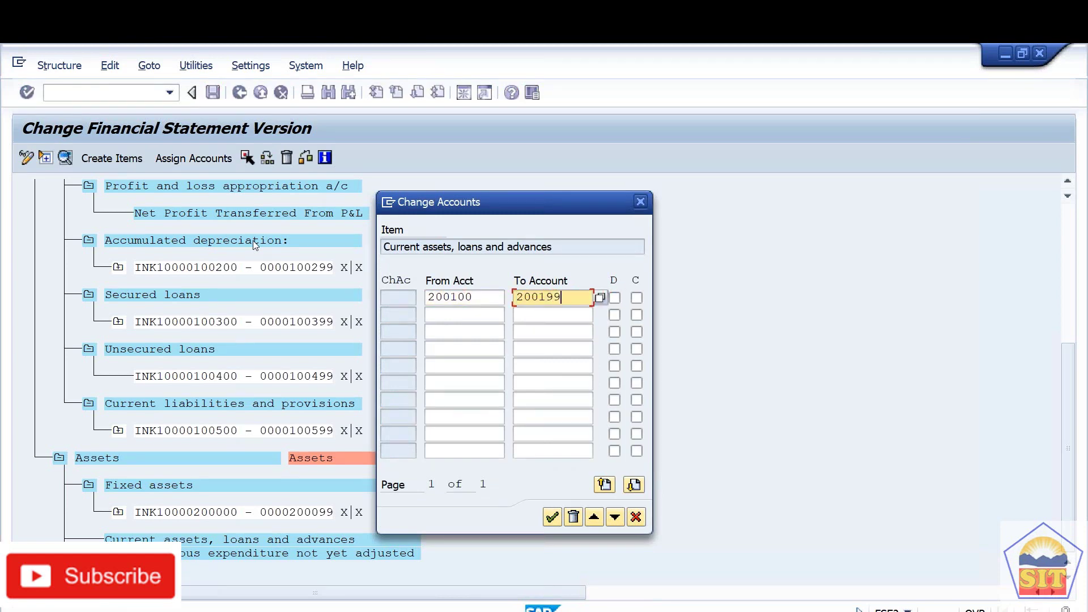
key(Tab)
key(space)
key(Tab)
key(space)
key(Return)
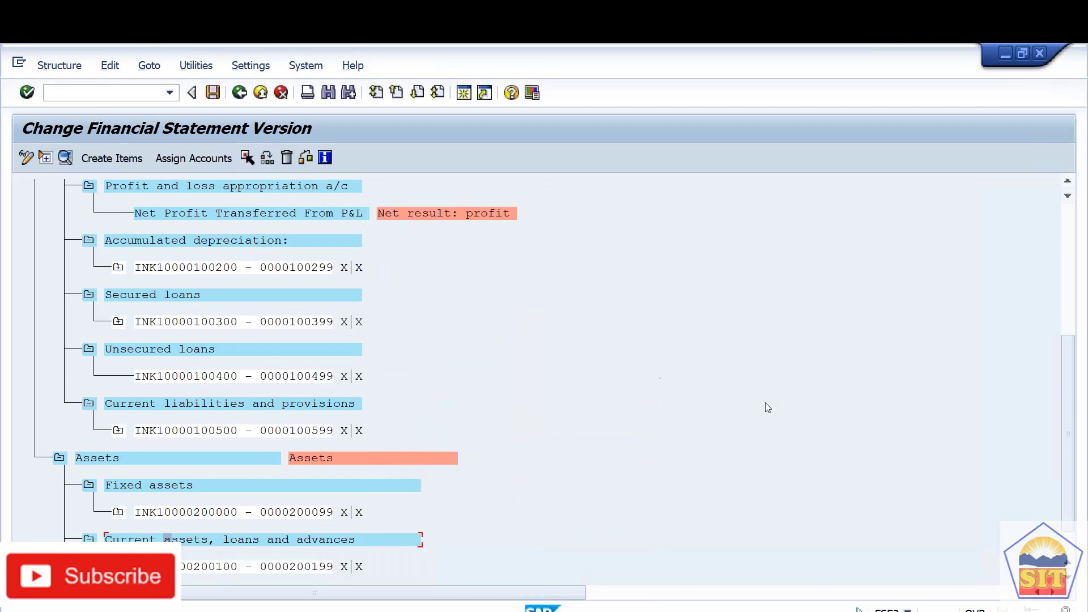
Collapse the Assets and Liabilities nodes of the statement hierarchy.
scroll(460, 562, down, 1)
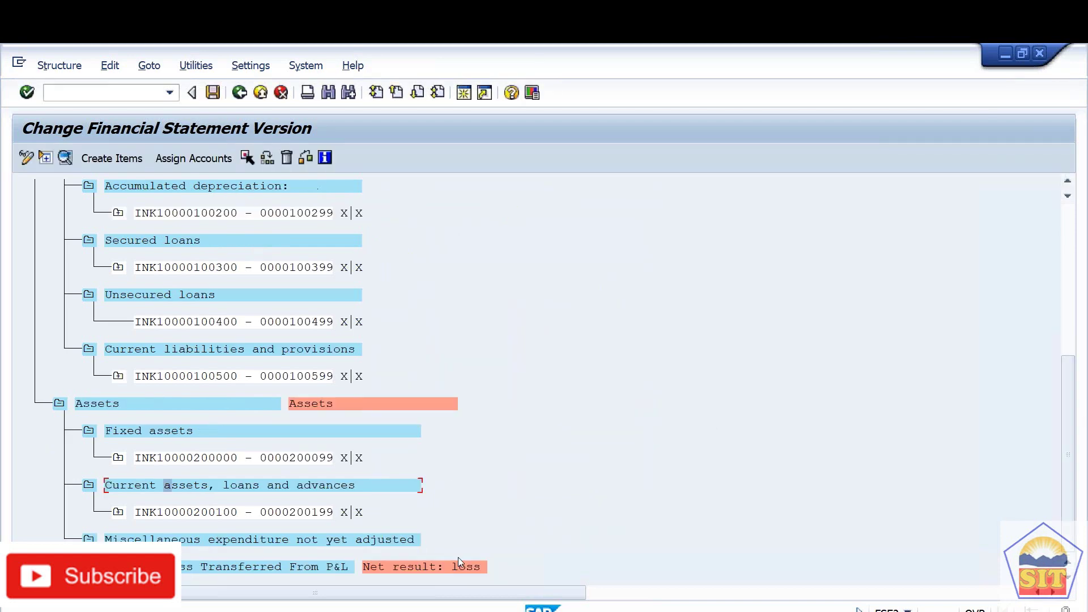
click(59, 404)
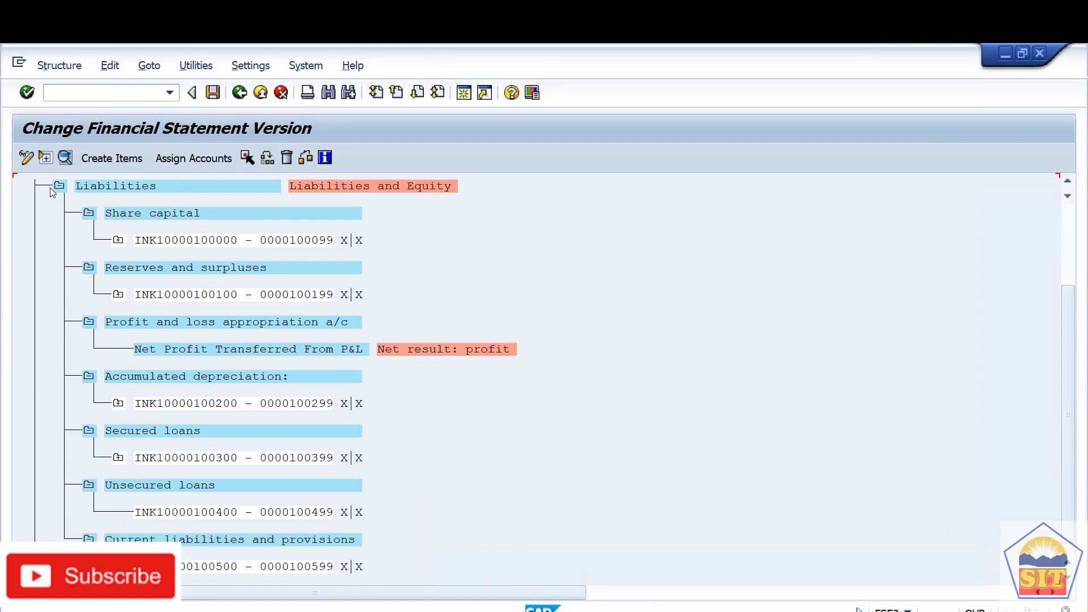
click(58, 187)
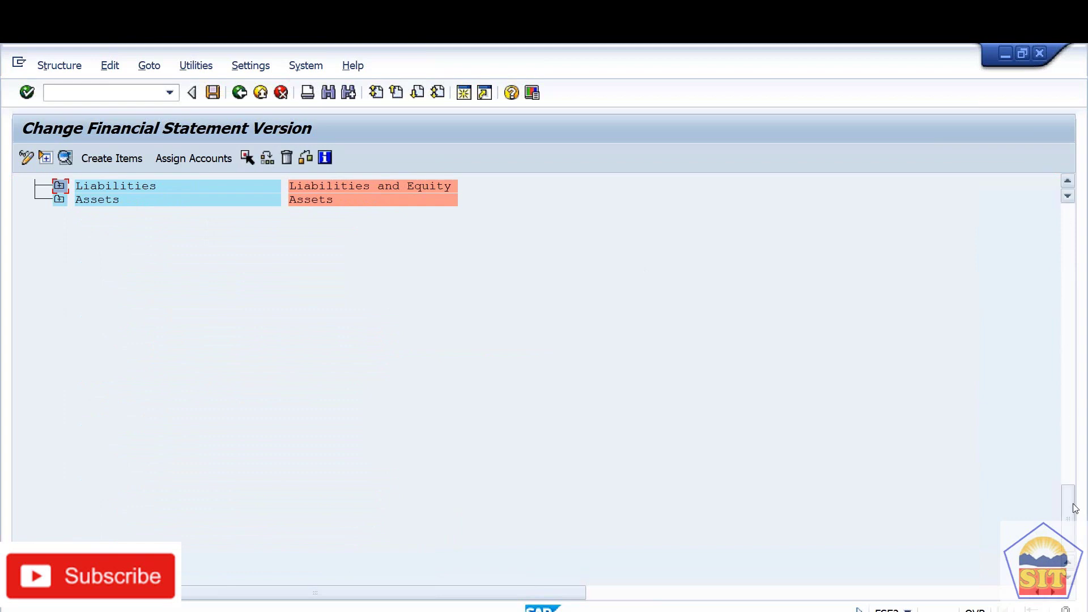
Expand Incomes and assign accounts 300000 to 300099 to its Sales item, with both D and C enabled.
scroll(1075, 508, up, 3)
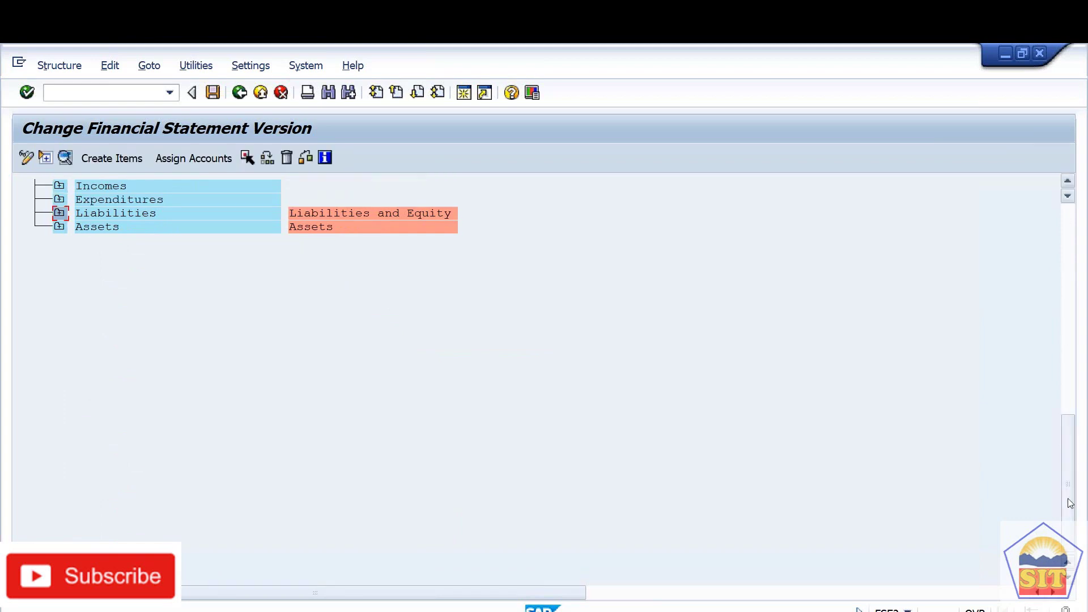
drag(1070, 504, 1071, 300)
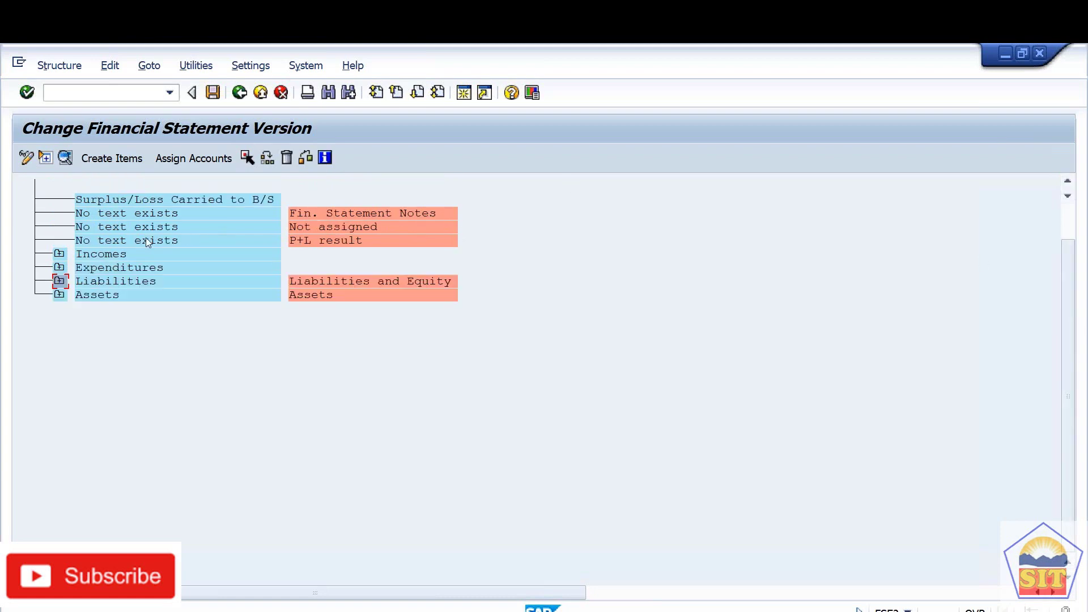
click(59, 254)
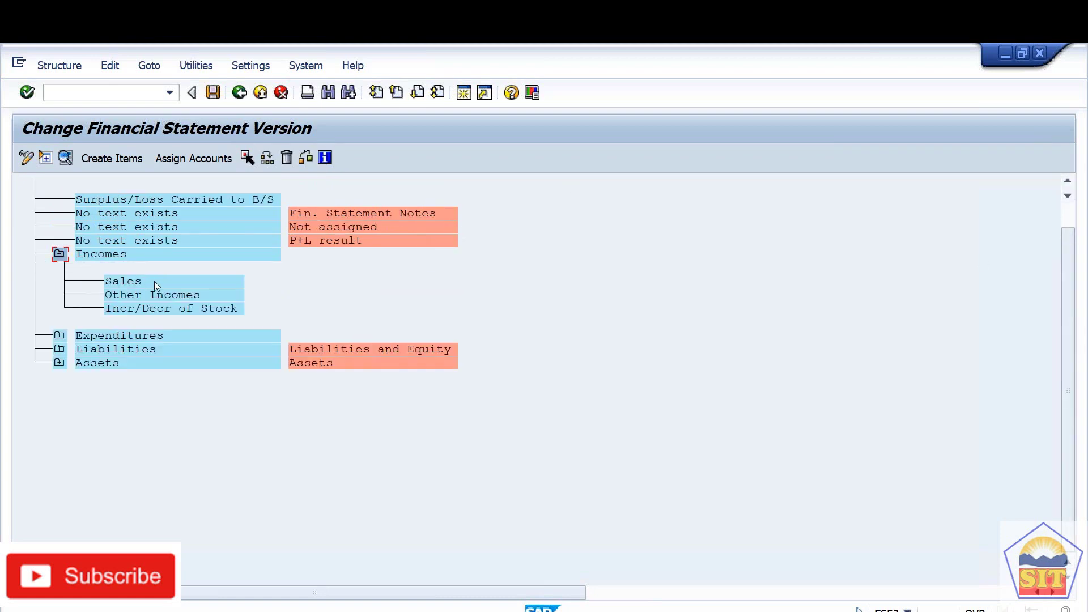
click(157, 281)
click(199, 160)
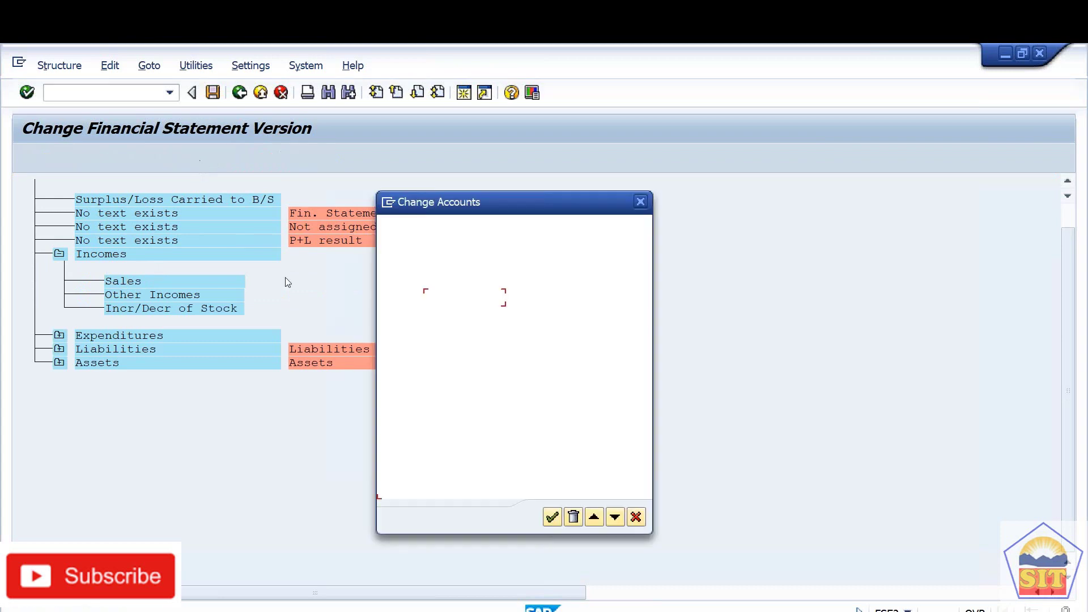
text(30000)
key(Tab)
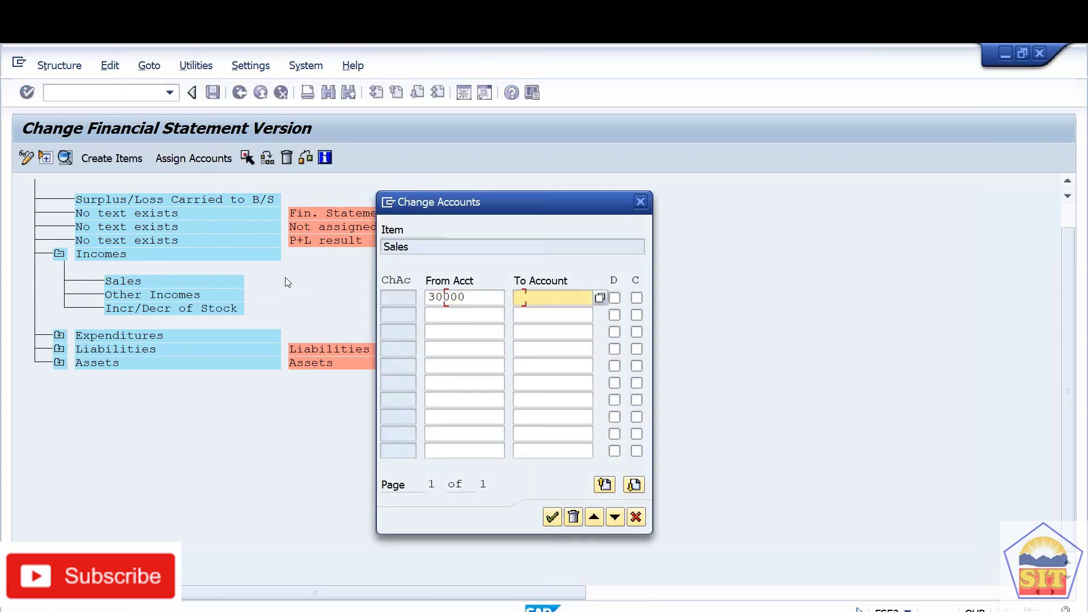
key(shift+Tab)
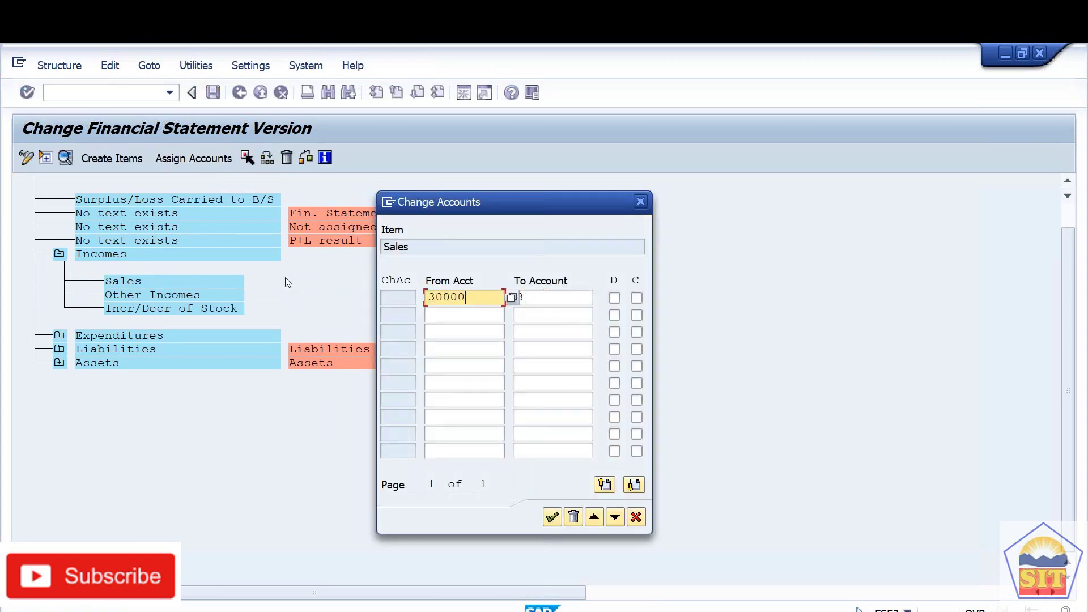
text(0)
key(Tab)
text(00099)
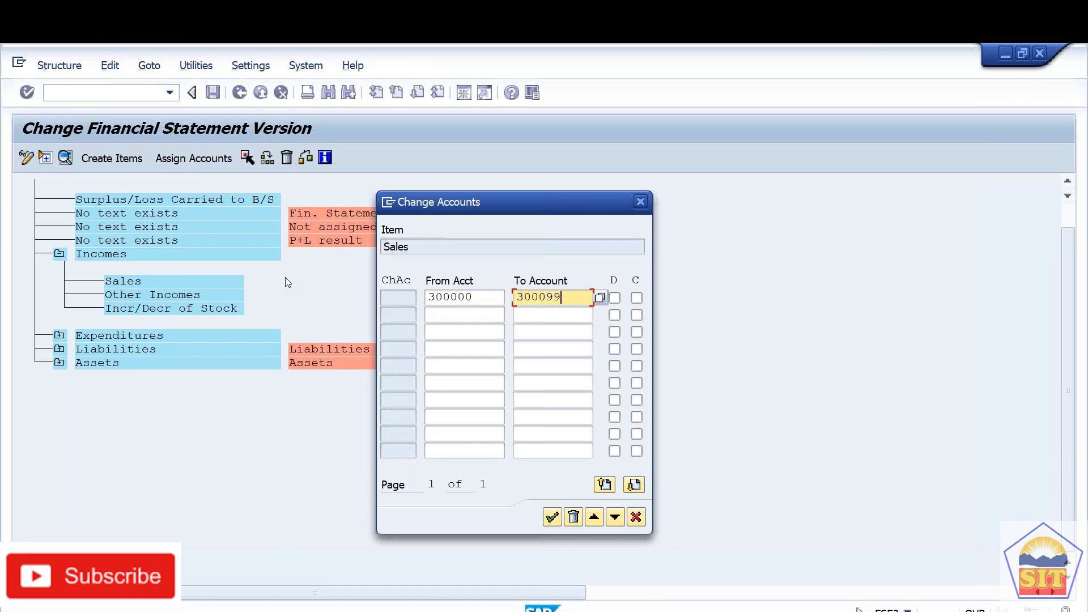
key(Tab)
key(space)
key(Tab)
key(space)
key(Return)
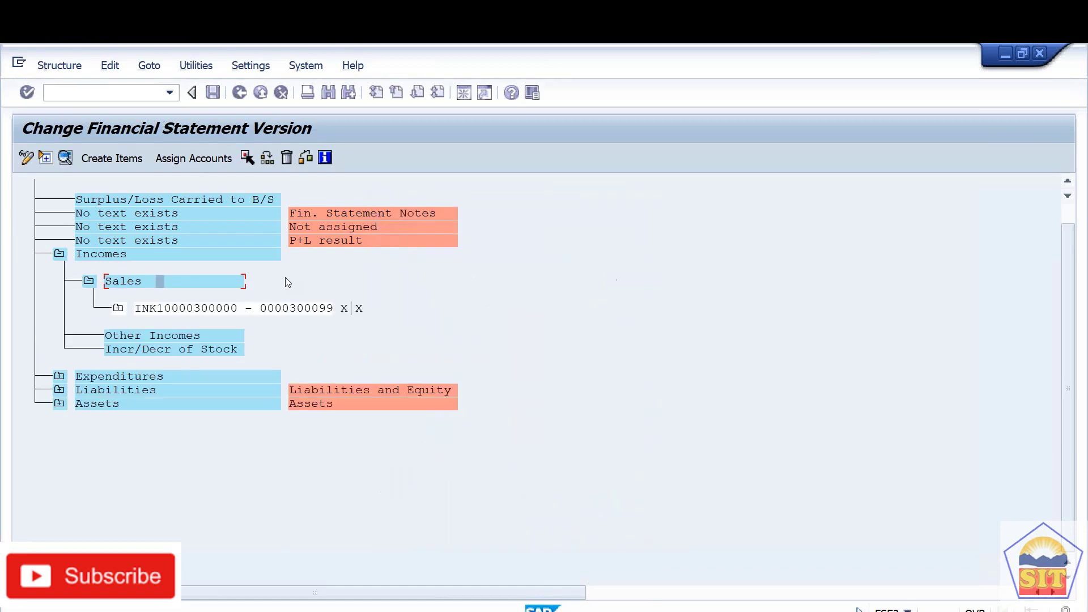
Assign accounts 300100 to 300199 to Other Incomes under Incomes, with both D and C enabled.
click(193, 337)
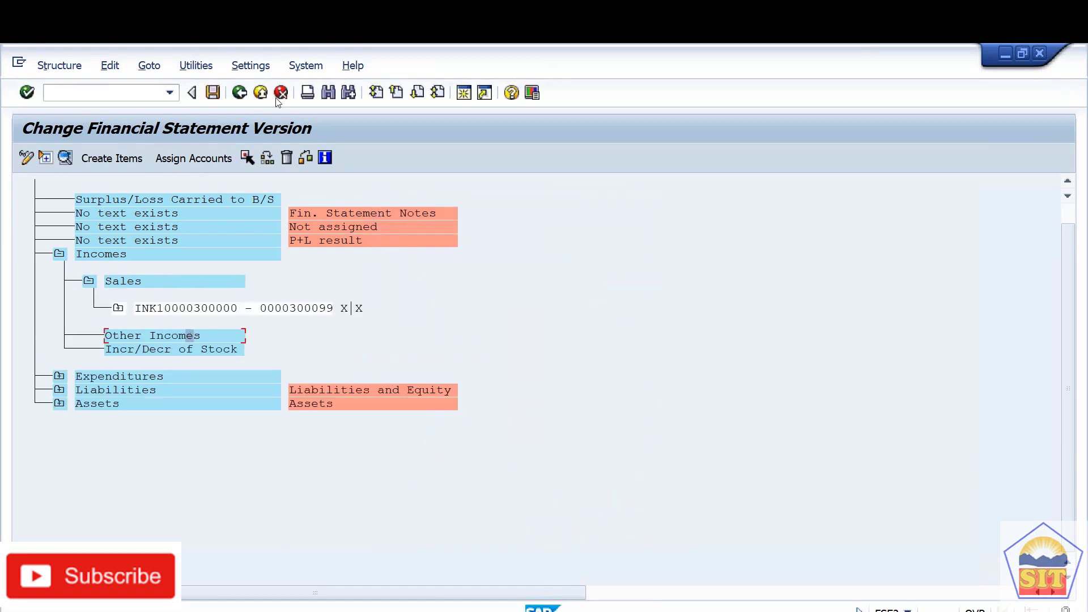
click(193, 158)
text(300100)
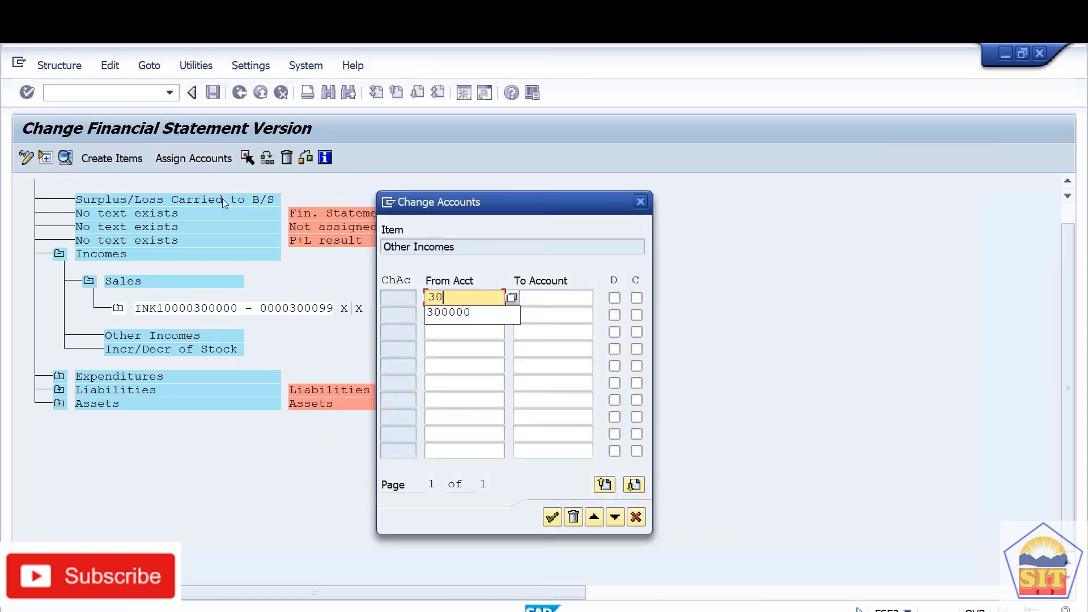
key(Tab)
text(300199)
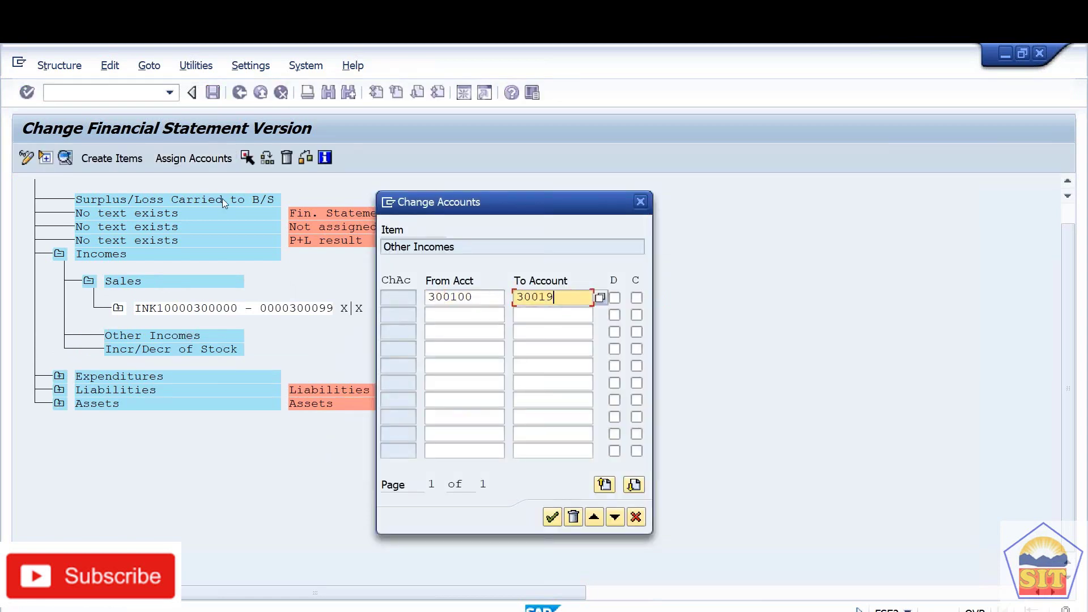
key(Tab)
key(space)
key(Tab)
key(space)
key(Return)
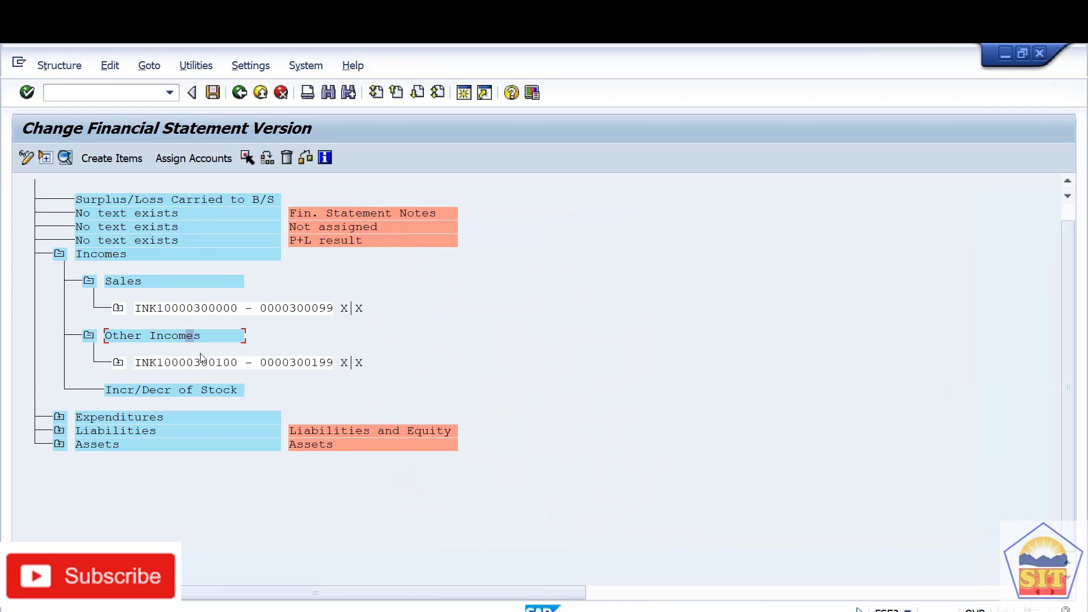
Assign accounts 300200 to 300299 to Incr/Decr of Stock with both D and C enabled, and collapse Incomes.
click(198, 392)
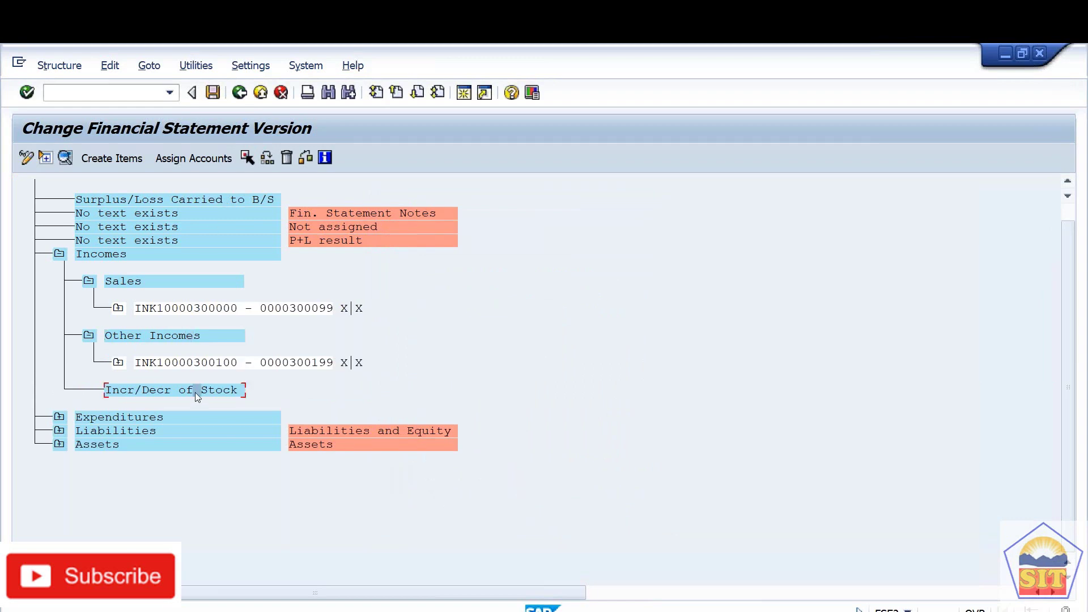
click(196, 158)
text(300200)
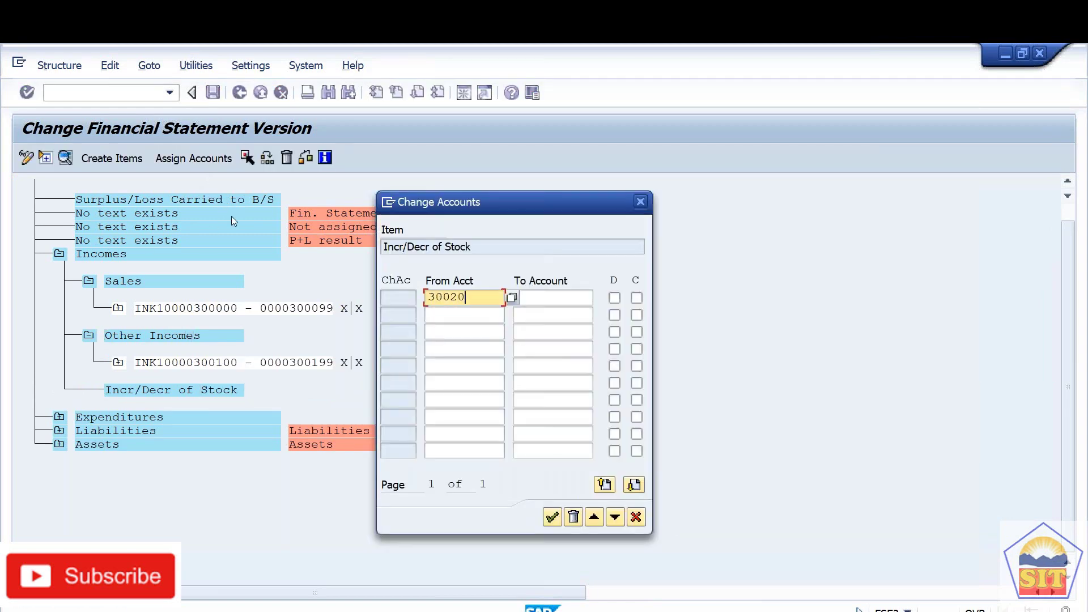
key(Tab)
text(300299)
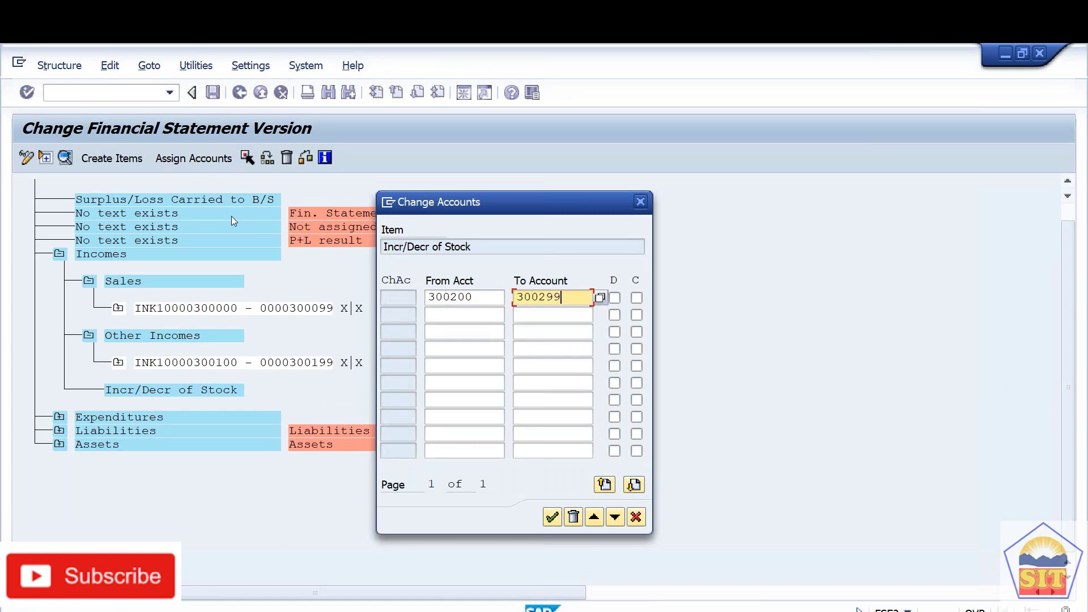
key(Tab)
key(space)
key(Tab)
key(space)
key(Return)
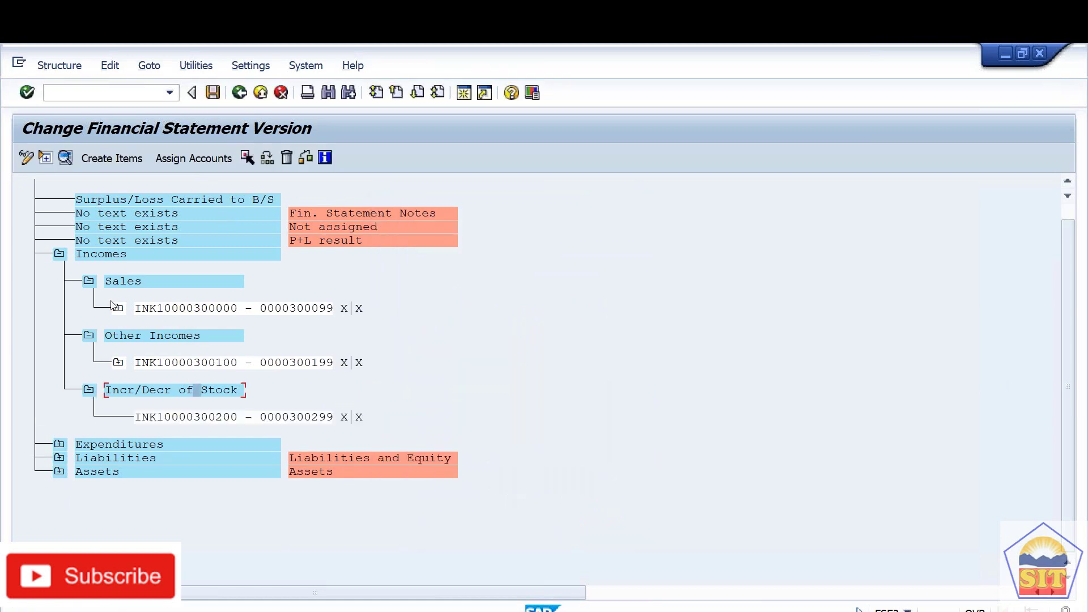
click(59, 253)
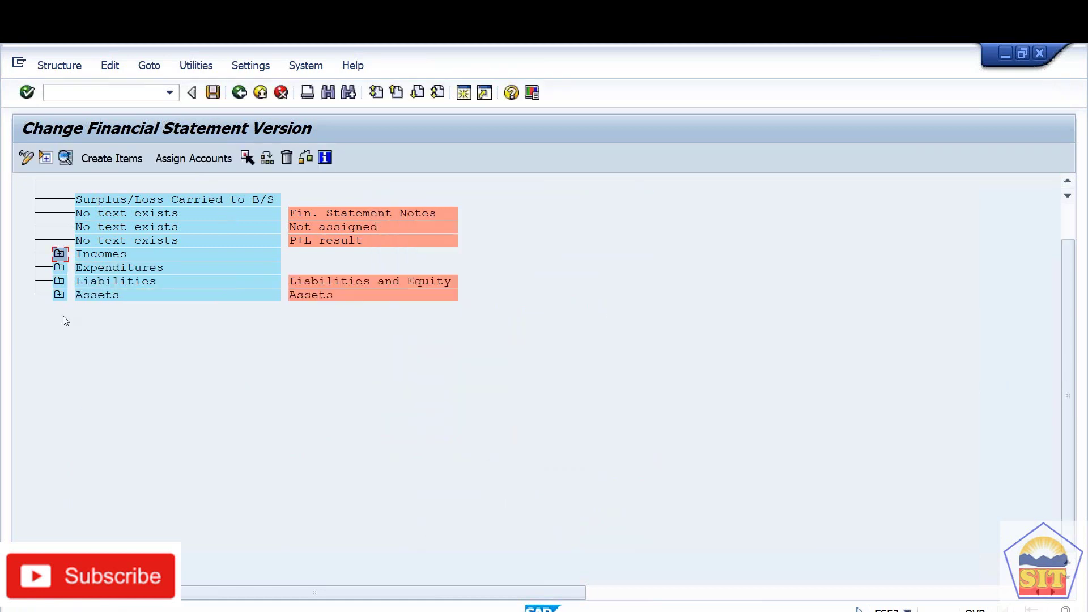
Expand Expenditures and assign accounts 400000 to 400099 to its Raw Material Consumption item, with both D and C enabled.
click(59, 267)
click(160, 294)
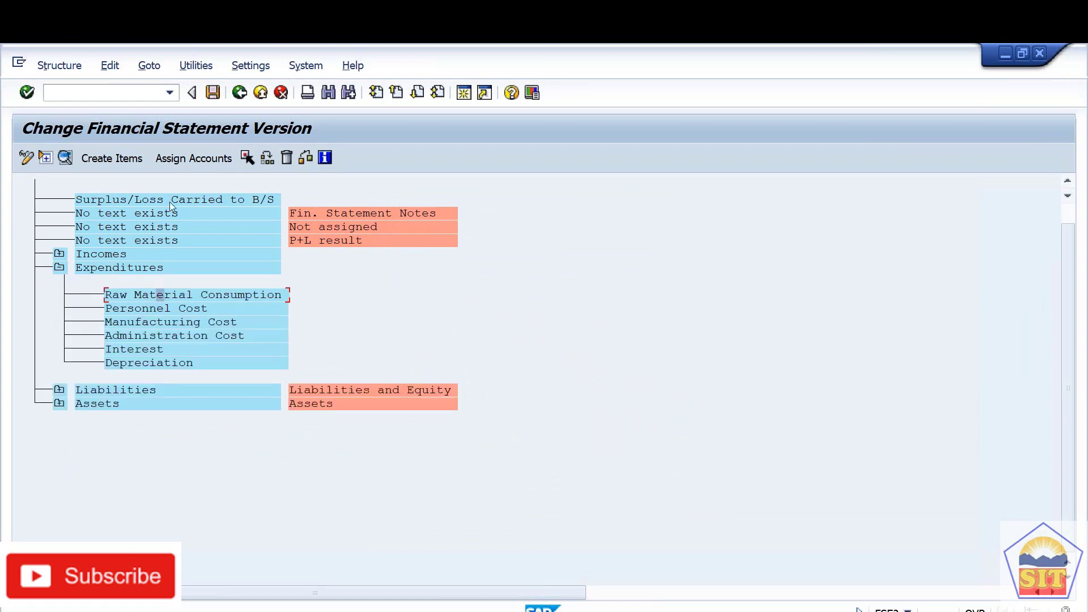
click(201, 161)
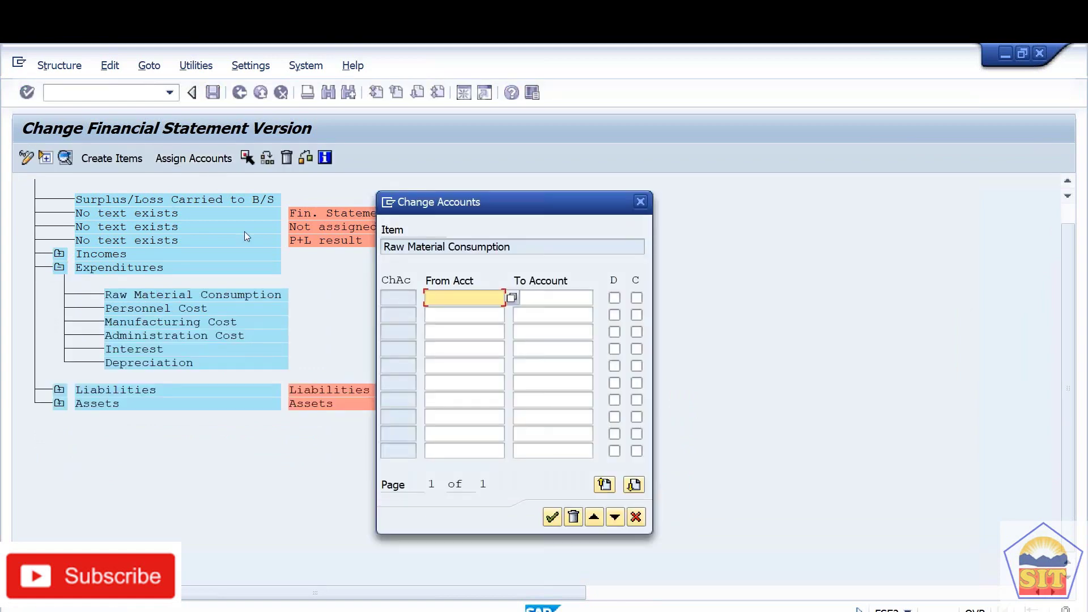
text(400000)
key(Tab)
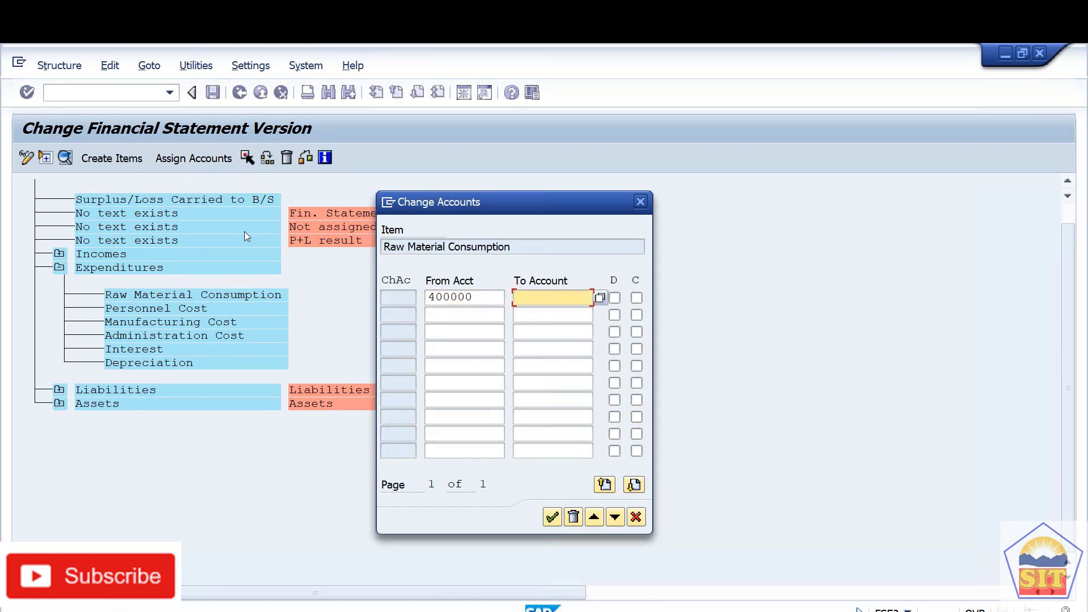
text(4000)
key(Tab)
key(shift+Tab)
key(Right)
text(99)
key(Tab)
key(space)
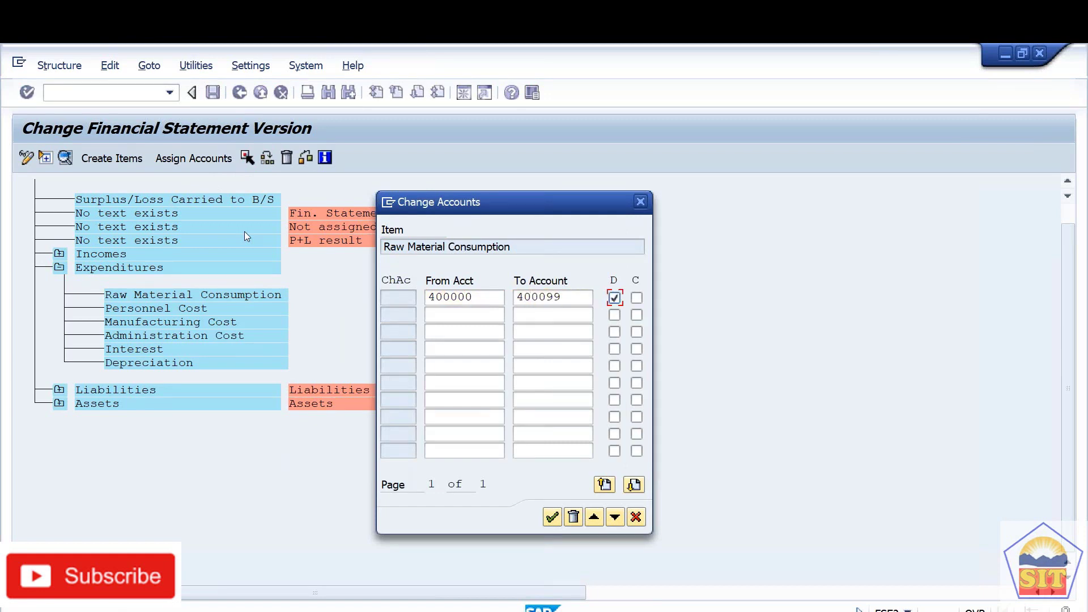
key(Tab)
key(space)
key(Return)
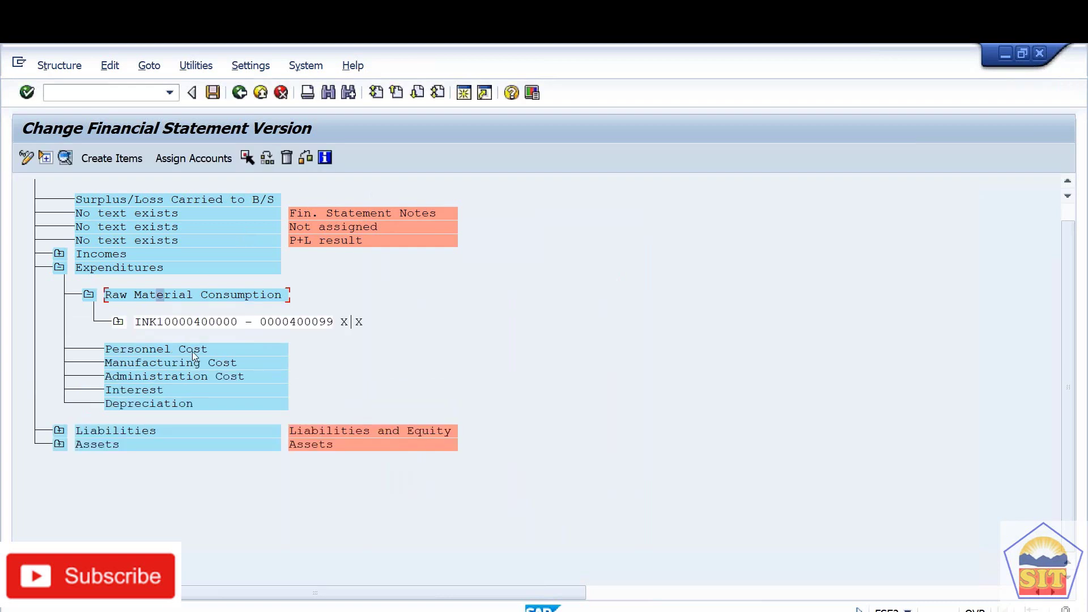
Assign accounts 400100 to 400199 to Personnel Cost under Expenditures, with both D and C enabled.
click(192, 352)
click(194, 158)
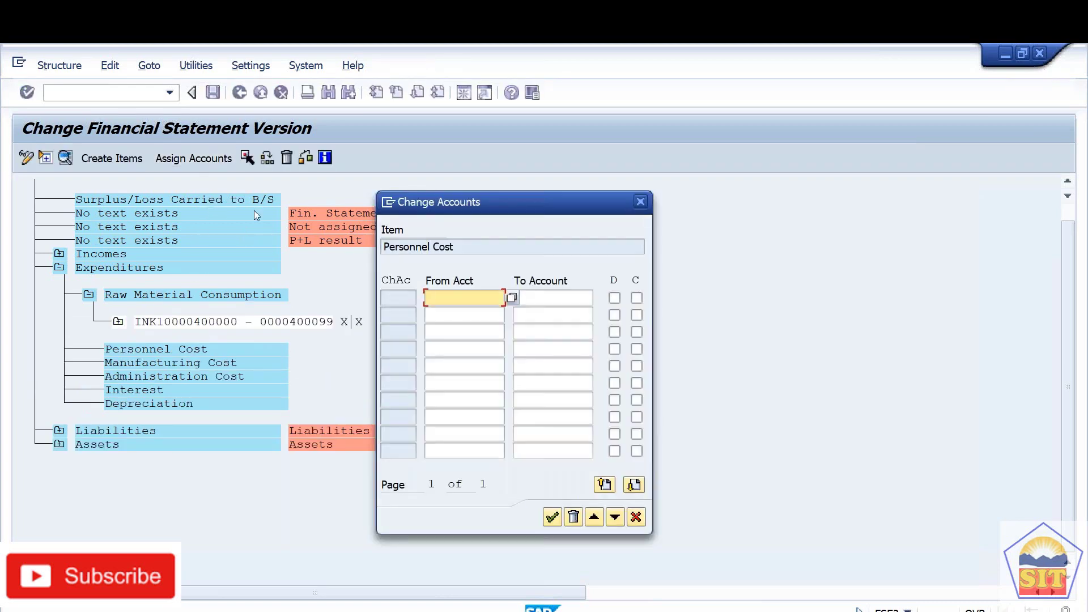
text(400100)
key(Tab)
text(40)
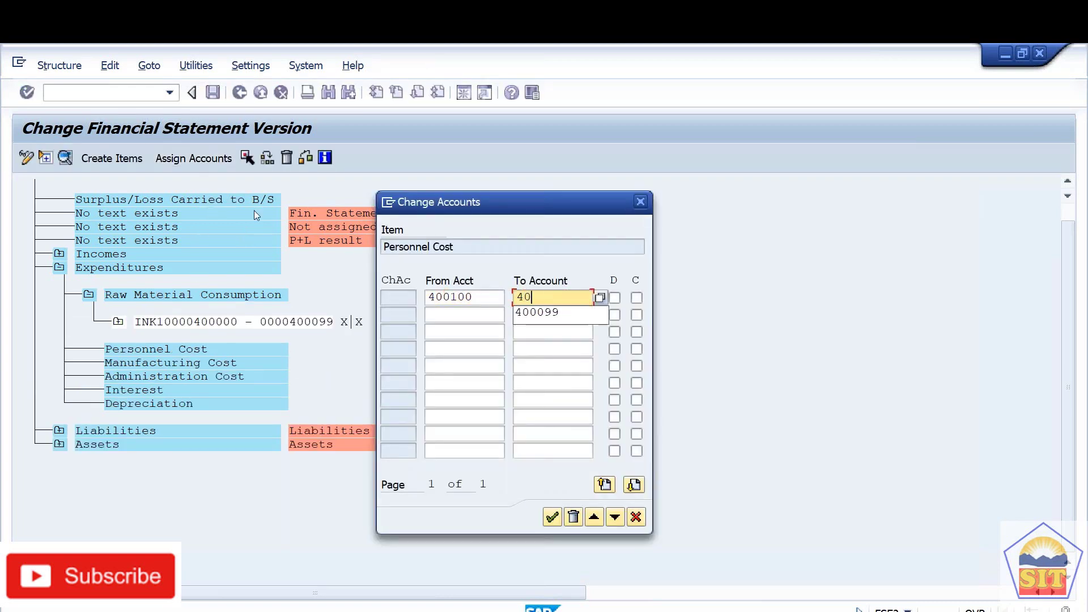
text(0199)
key(Tab)
key(space)
key(Tab)
key(space)
key(Return)
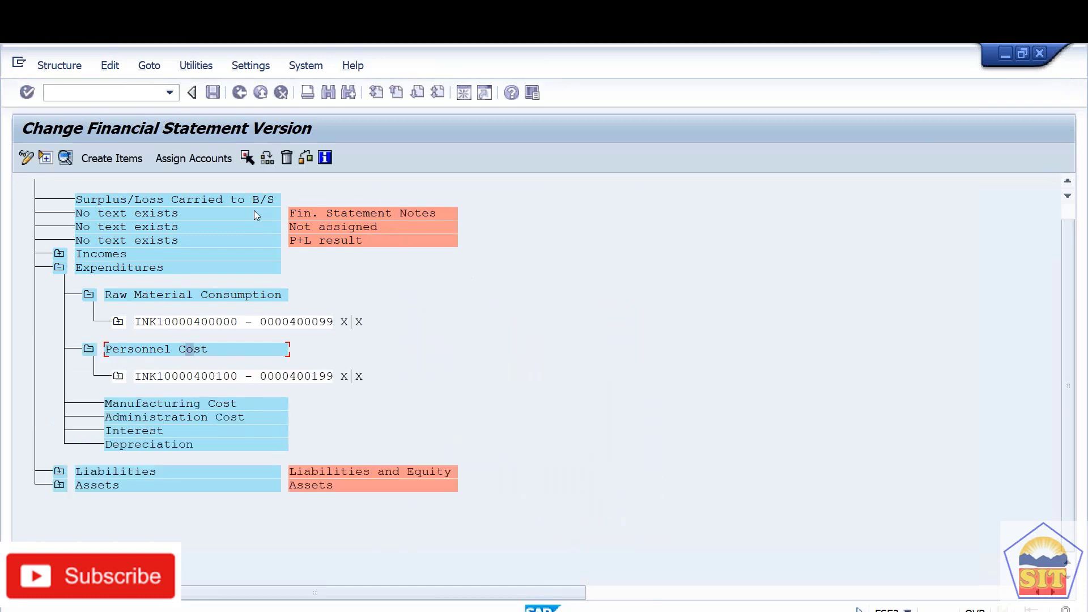
Assign accounts 400200 to 400299 to Manufacturing Cost under Expenditures, with both D and C enabled.
click(205, 403)
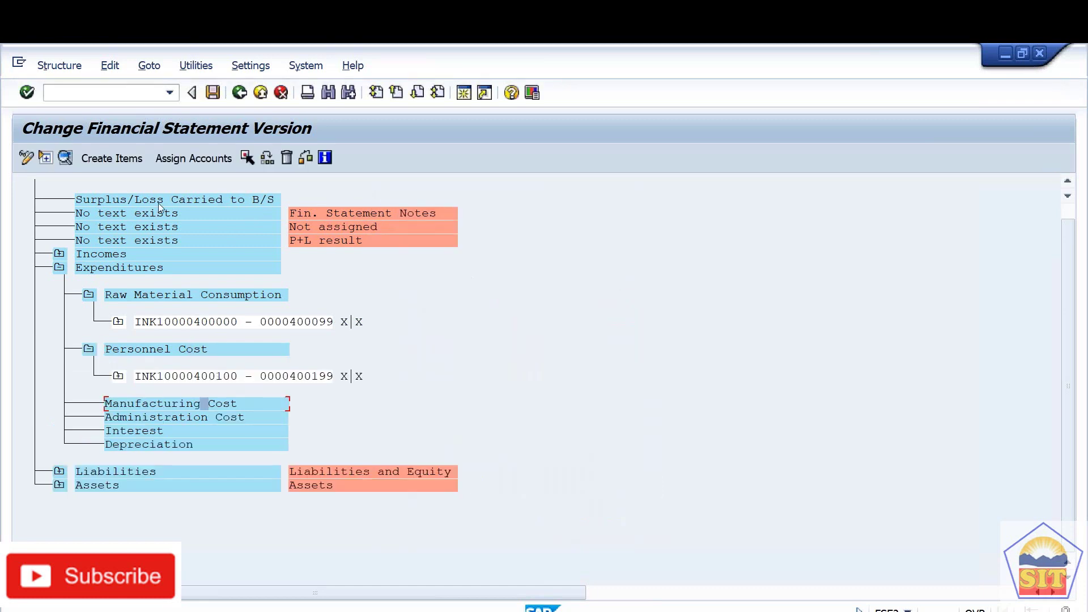
click(205, 160)
text(00200)
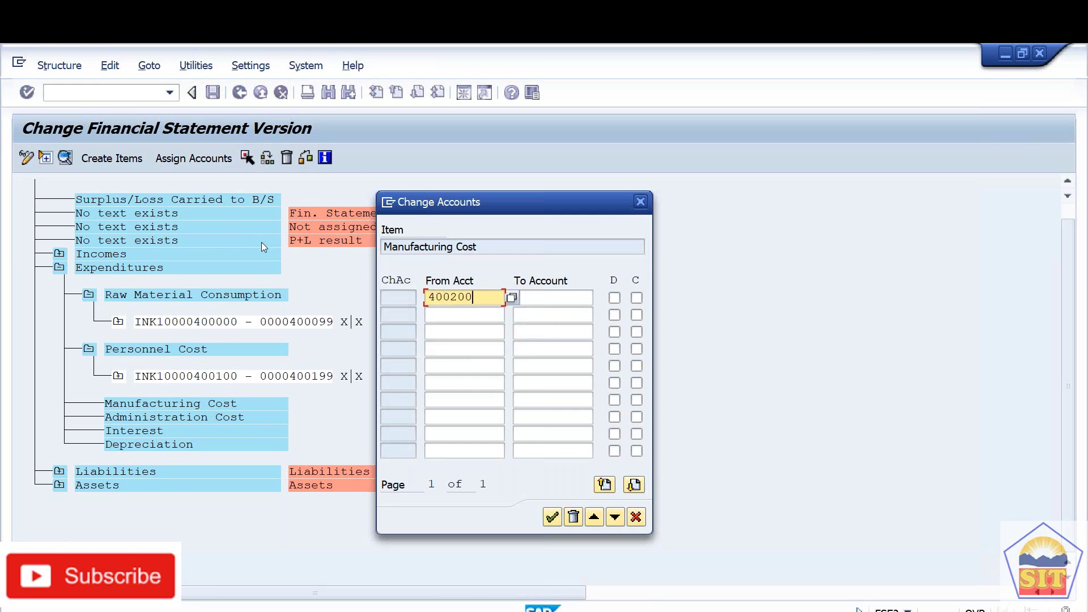
key(Tab)
text(40)
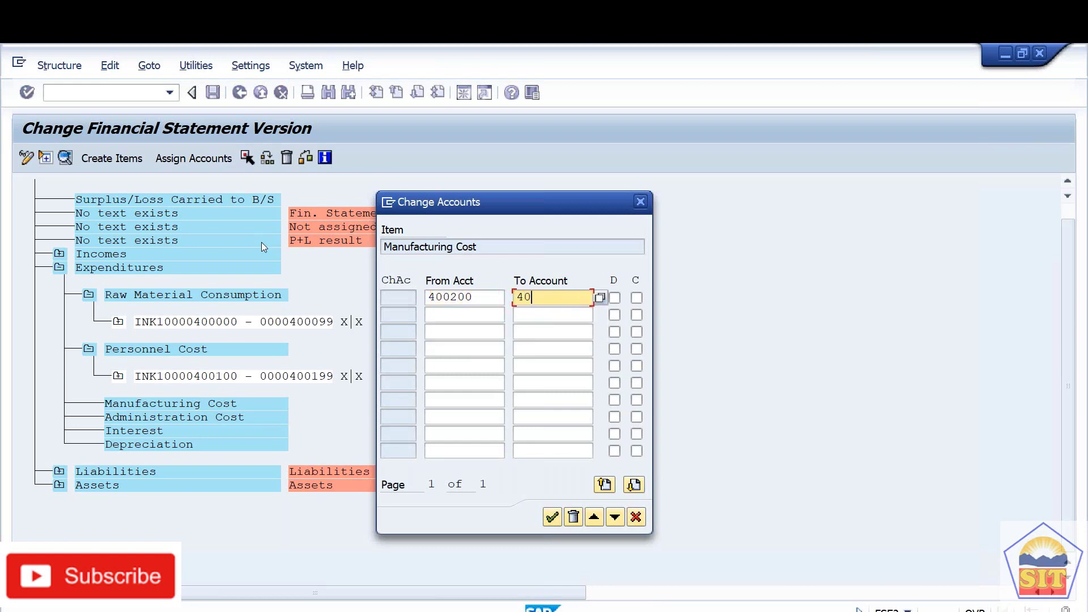
text(0299)
key(Tab)
key(space)
key(Tab)
key(space)
key(Return)
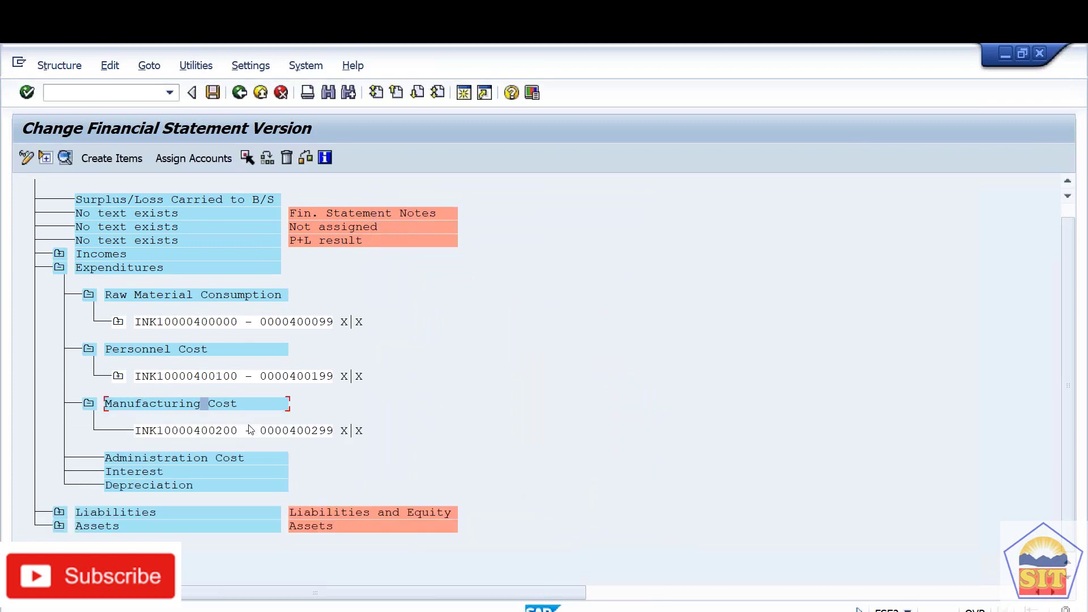
Assign accounts 400300 to 400399 to Administration Cost under Expenditures, with both D and C enabled.
click(214, 458)
click(195, 157)
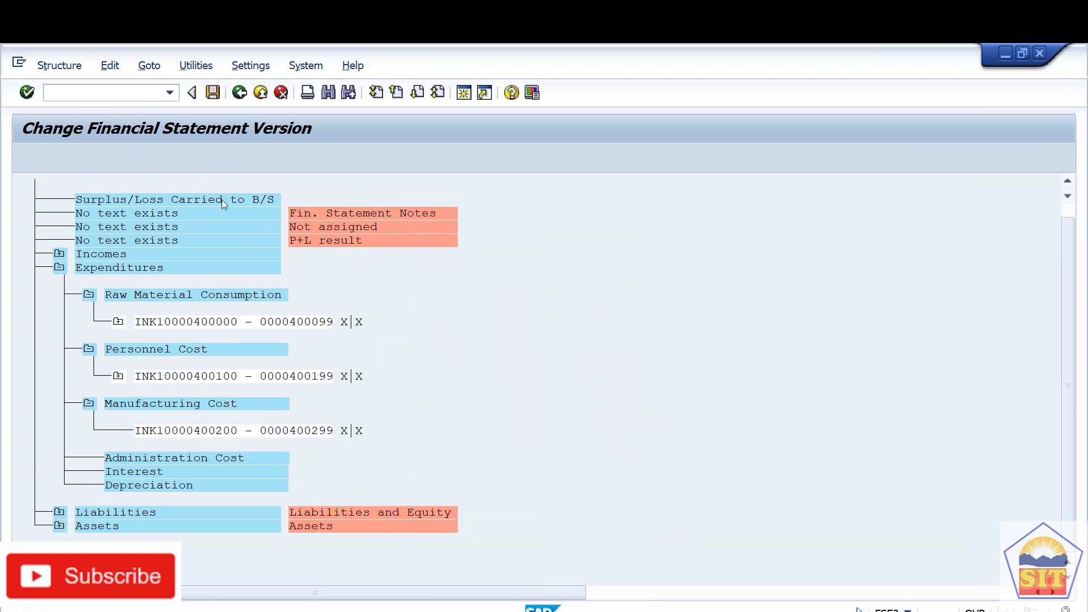
text(400300)
key(Tab)
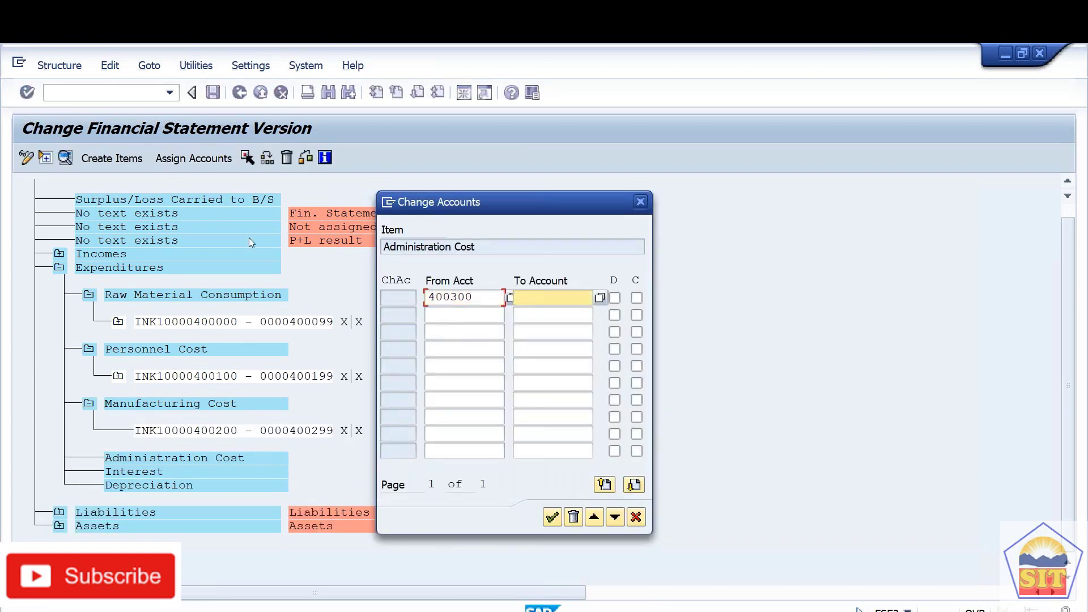
text(400399)
key(Return)
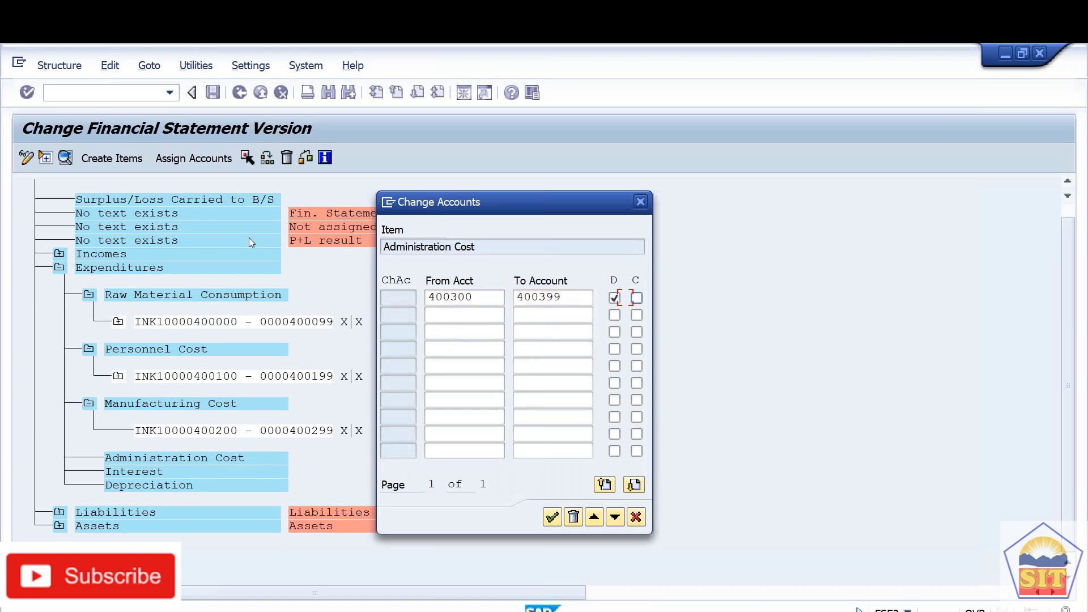
key(Return)
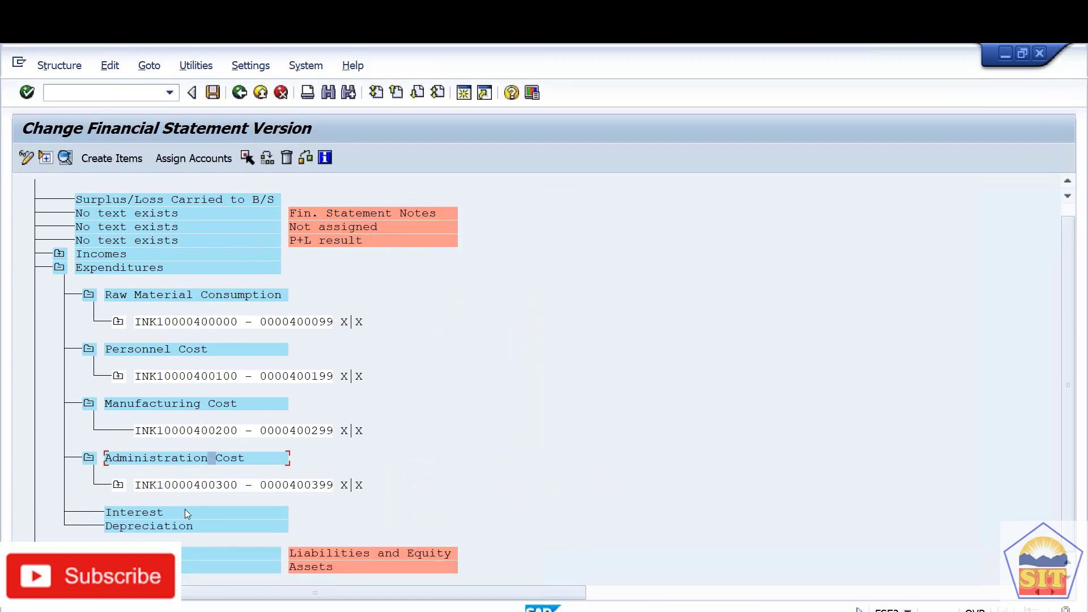
Assign accounts 400400 to 400499 to Interest under Expenditures, with both D and C enabled.
click(185, 511)
click(202, 159)
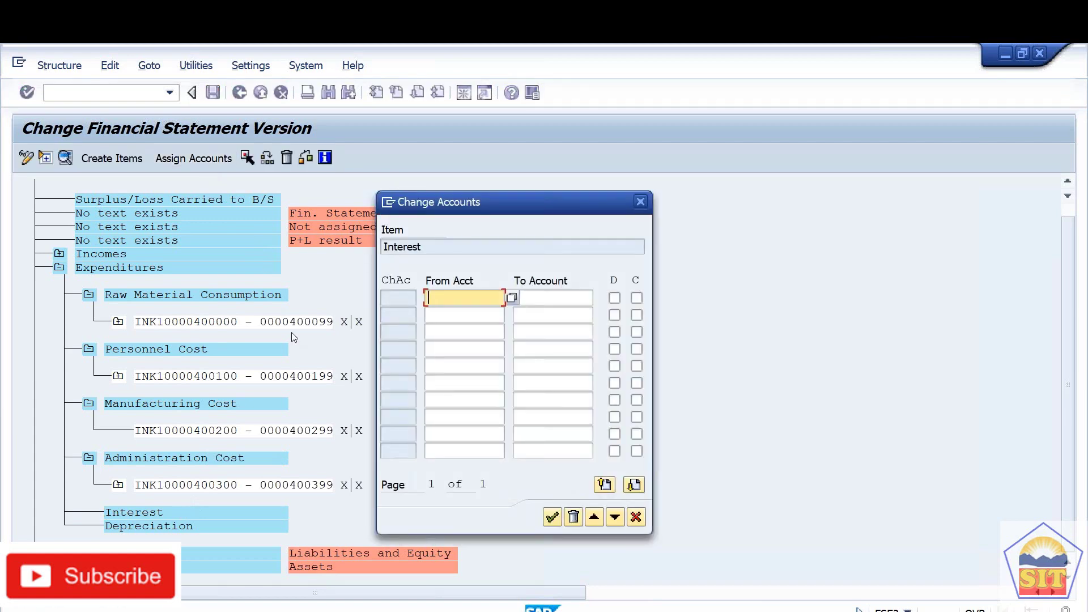
text(400400)
key(Tab)
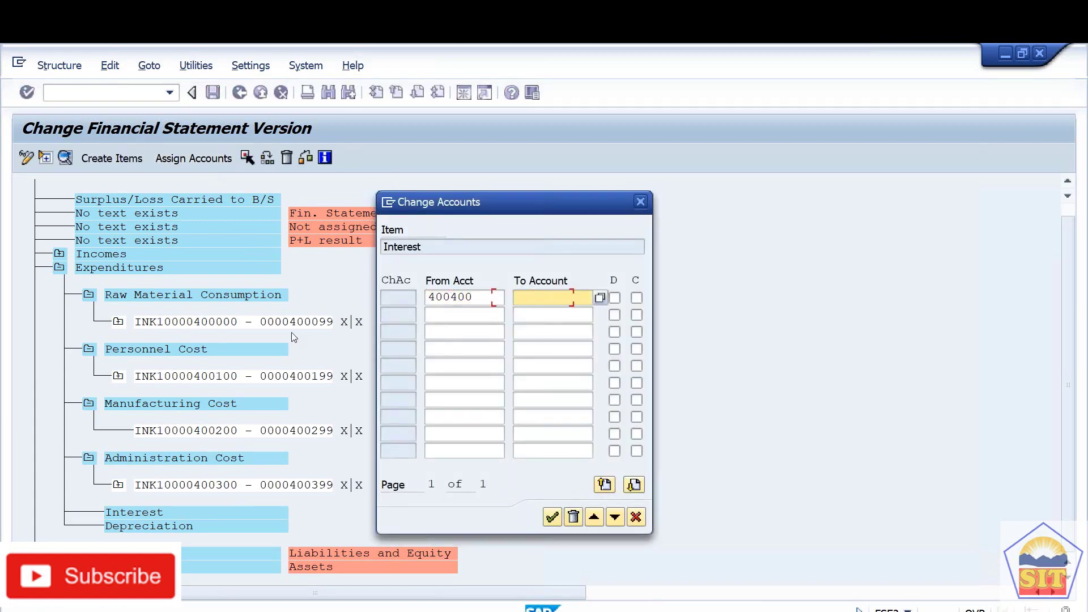
text(400499)
key(Tab)
key(space)
key(Tab)
key(space)
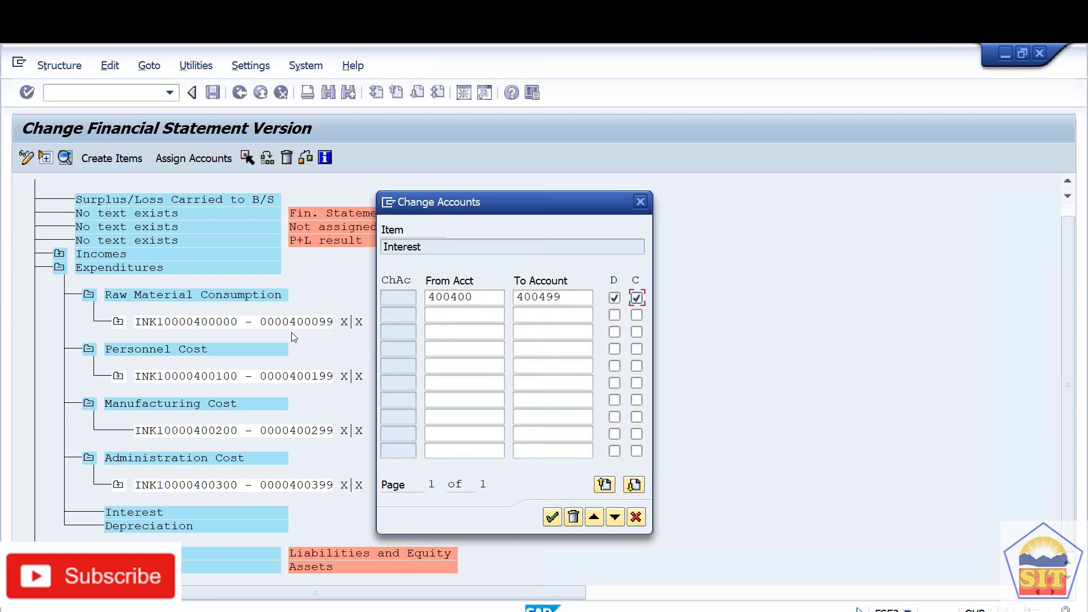
key(Return)
Assign accounts 400500 to 400599 to Depreciation with both D and C enabled, and save the financial statement version.
click(191, 572)
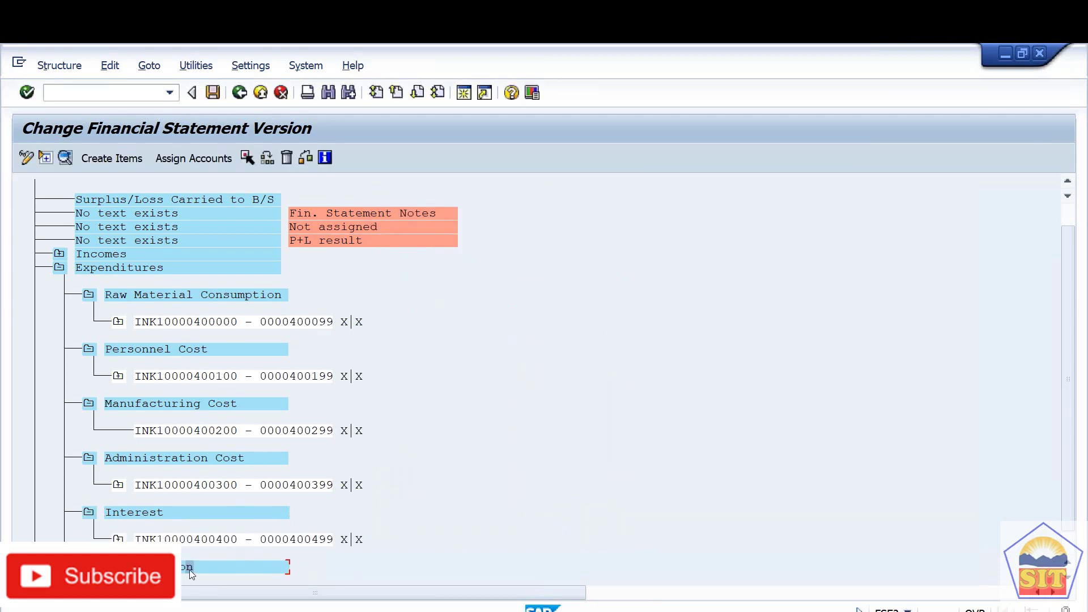
click(205, 160)
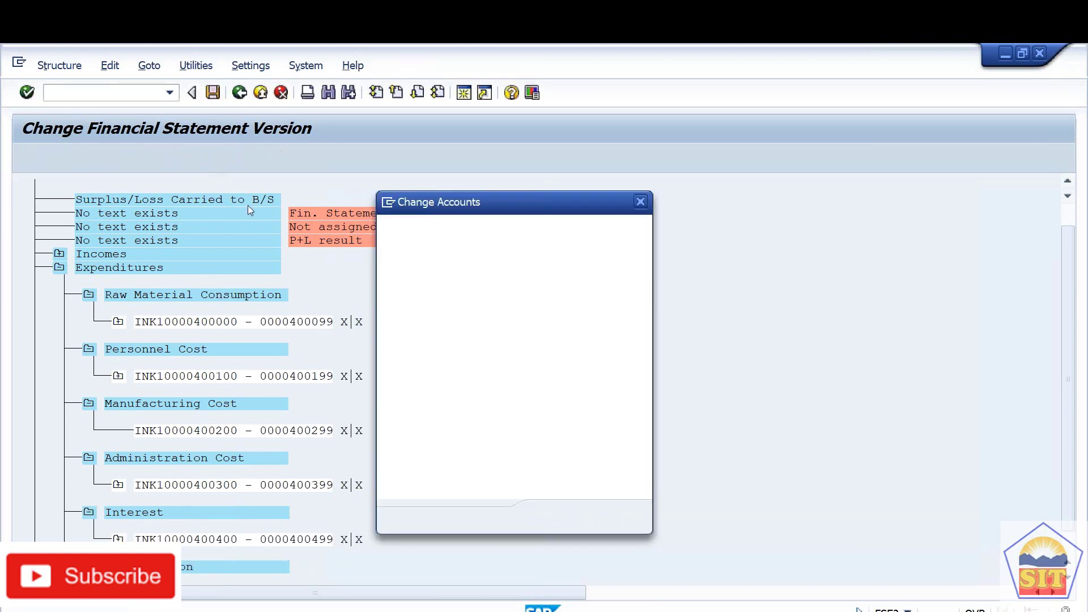
text(400500)
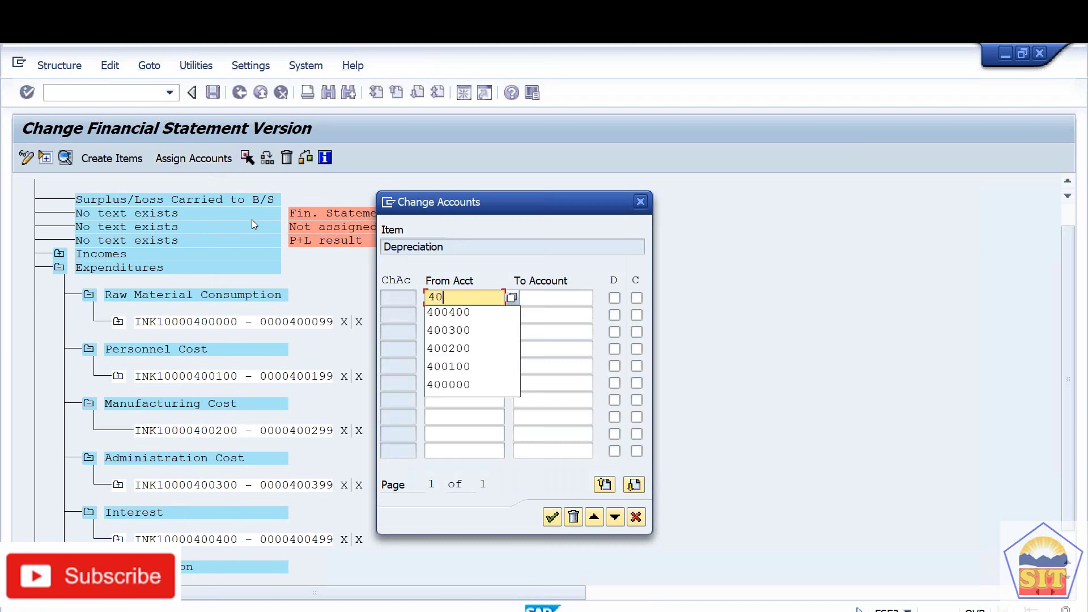
key(Tab)
text(400599)
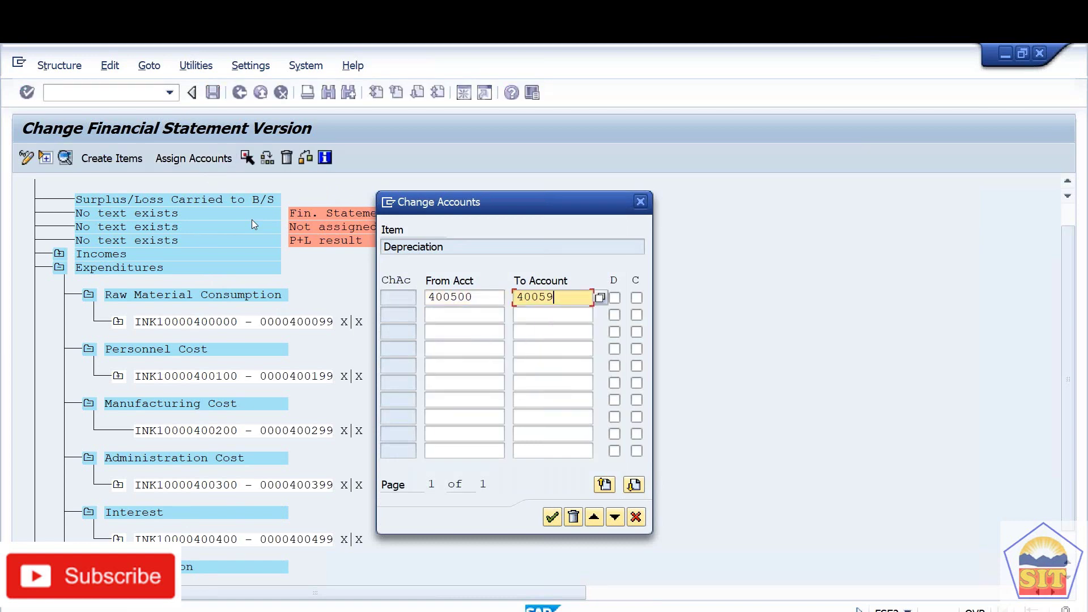
key(Tab)
key(space)
key(Tab)
key(space)
key(Return)
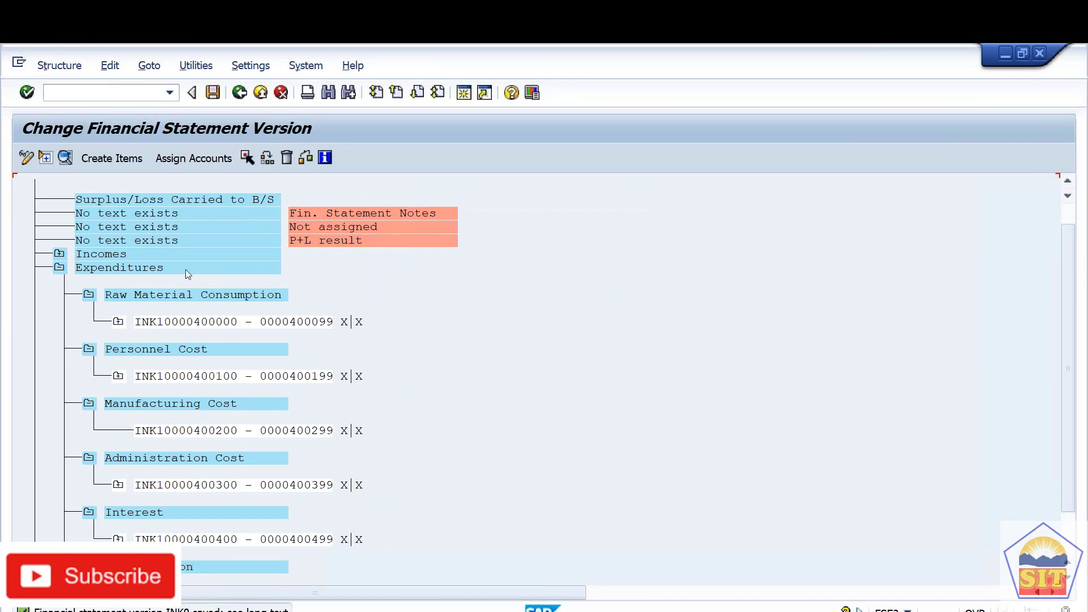
Switch to the Financial Statement Version document in Word and read the instructions that follow the group account assignments.
key(alt+Tab)
key(alt+Tab)
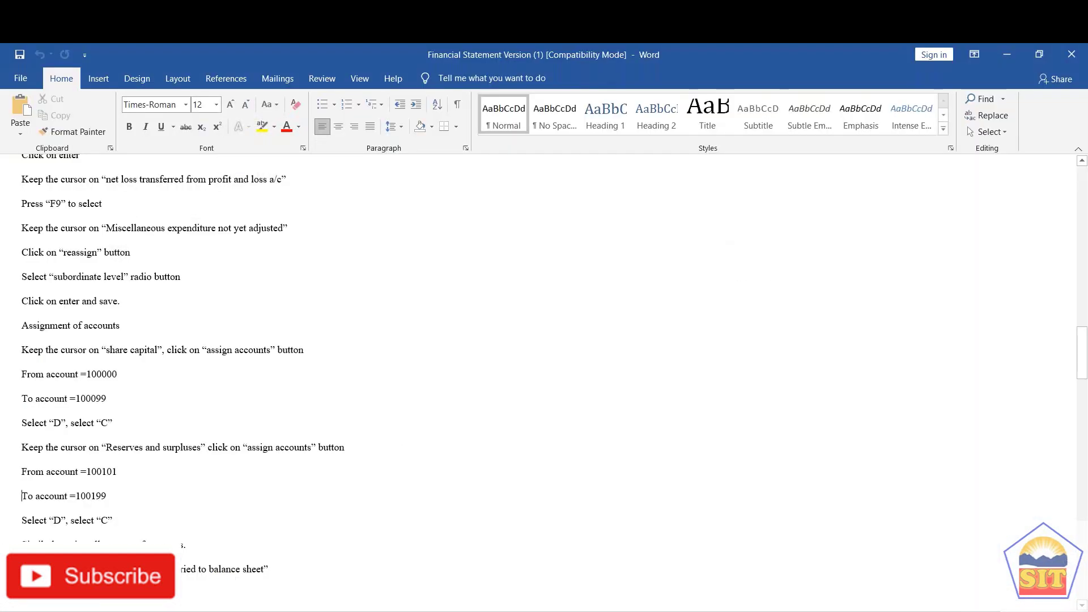
scroll(544, 379, down, 10)
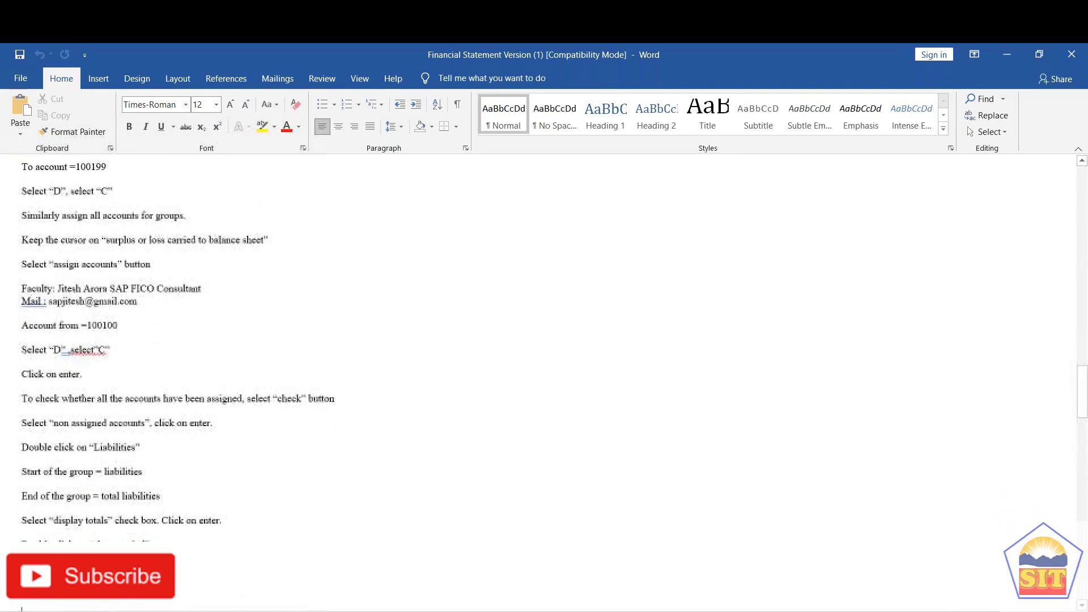
Read the instructions on start-of-group texts, end-of-group texts and display totals for the liabilities, assets and income groups.
scroll(544, 380, down, 8)
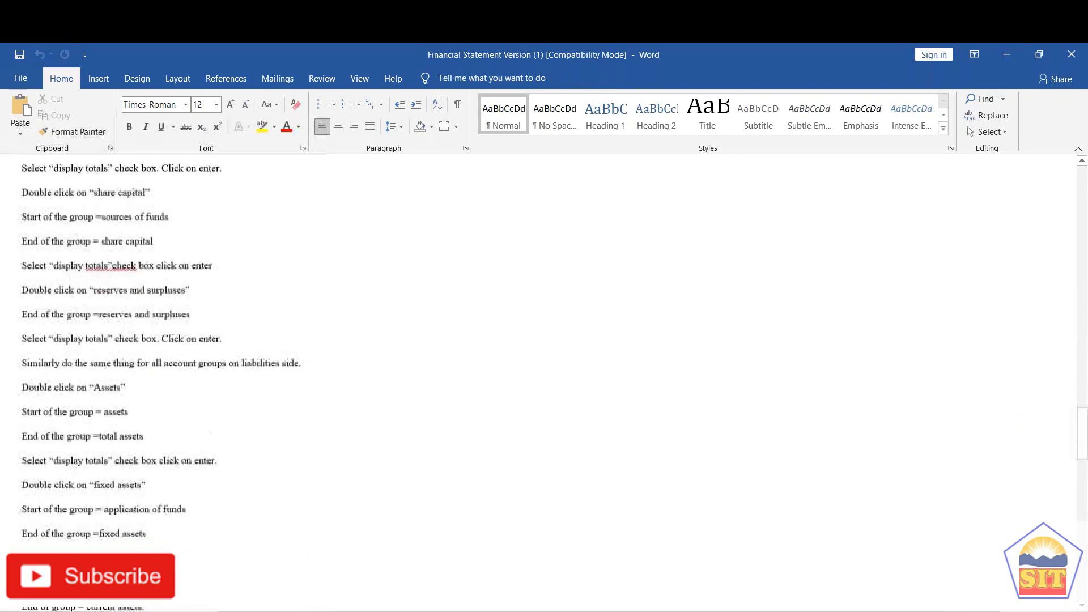
scroll(545, 380, down, 6)
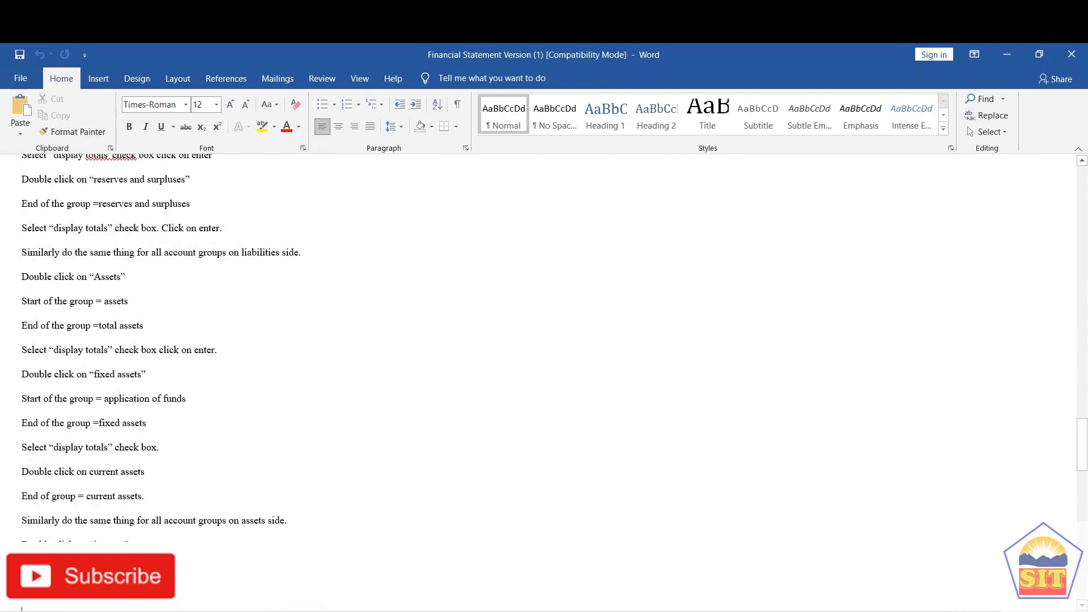
key(Down)
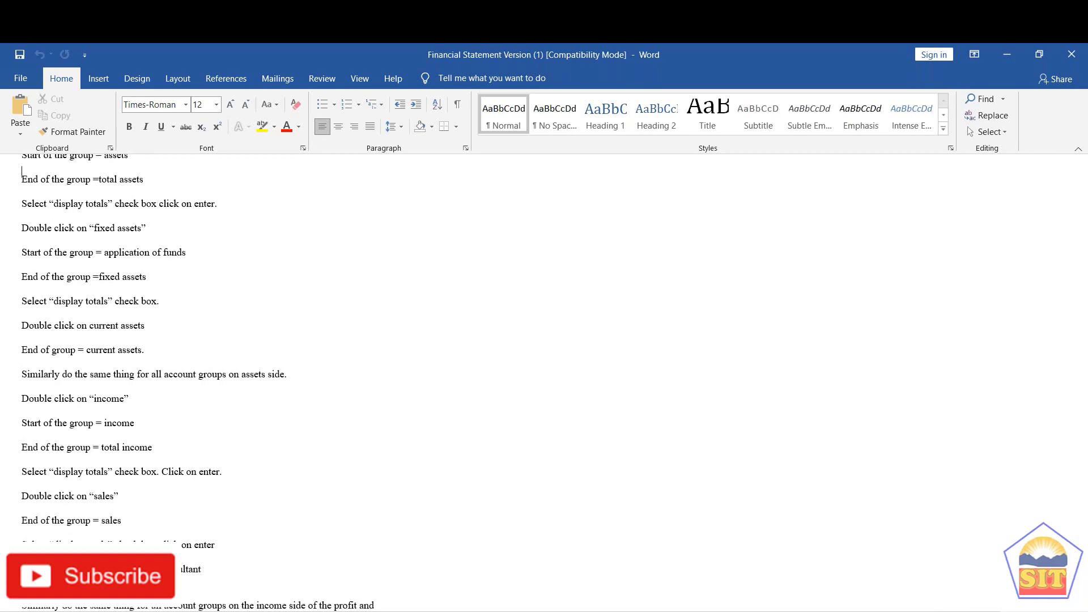
key(Up)
key(Up)
key(Up)
key(Up)
key(Up)
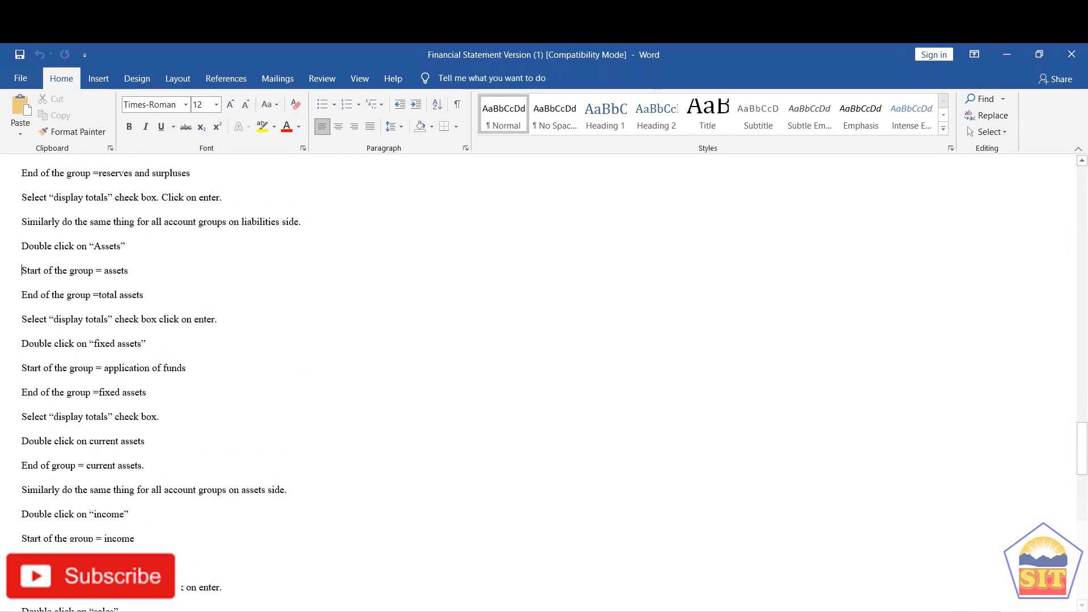
key(Down)
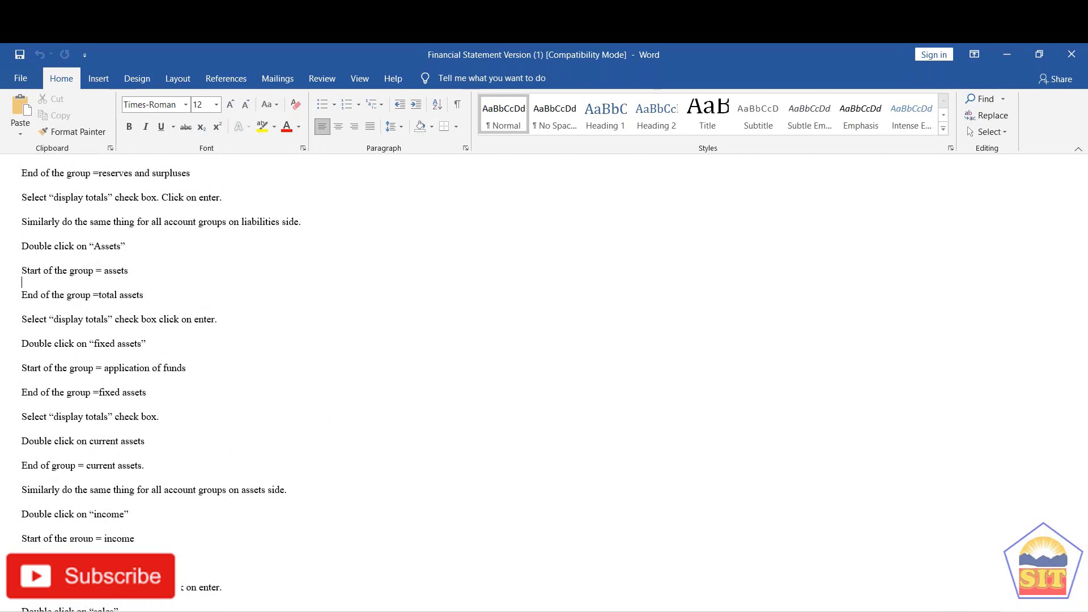
key(shift+Down)
key(shift+Down)
key(shift+Down)
key(shift+Down)
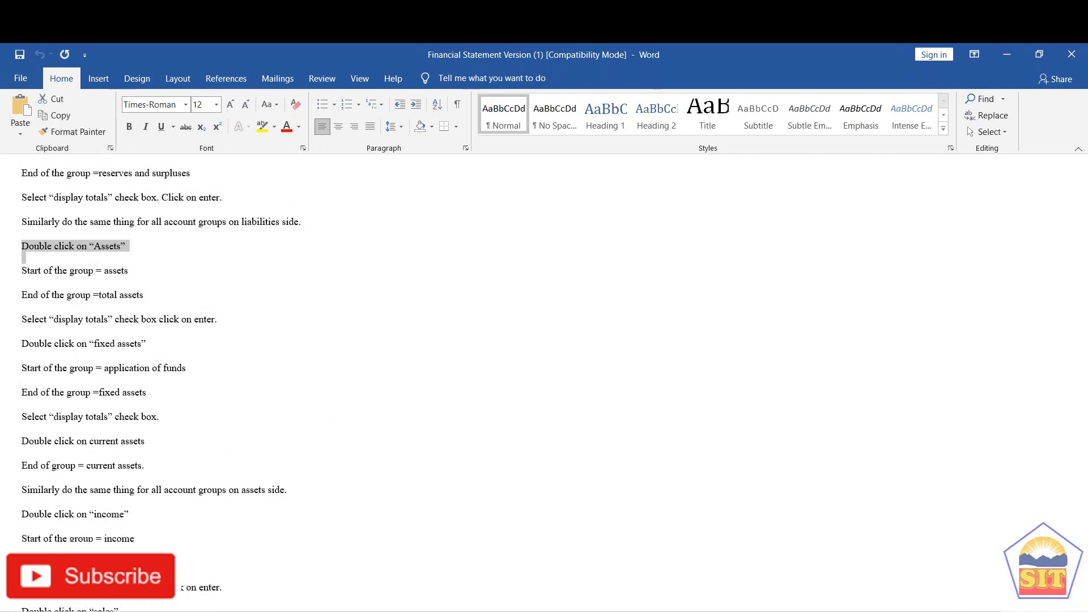
key(Down)
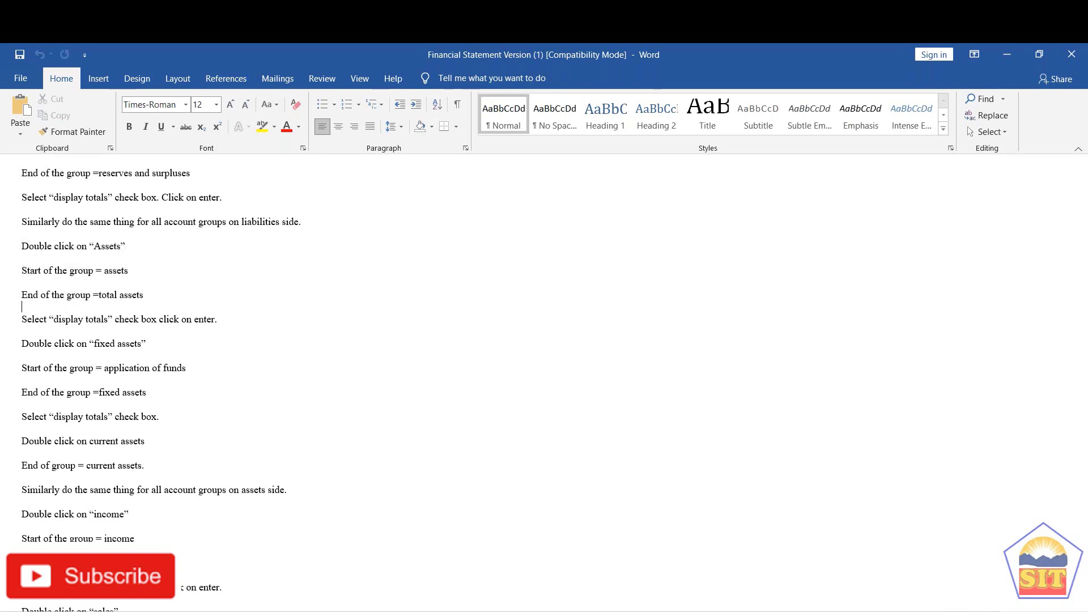
click(12, 271)
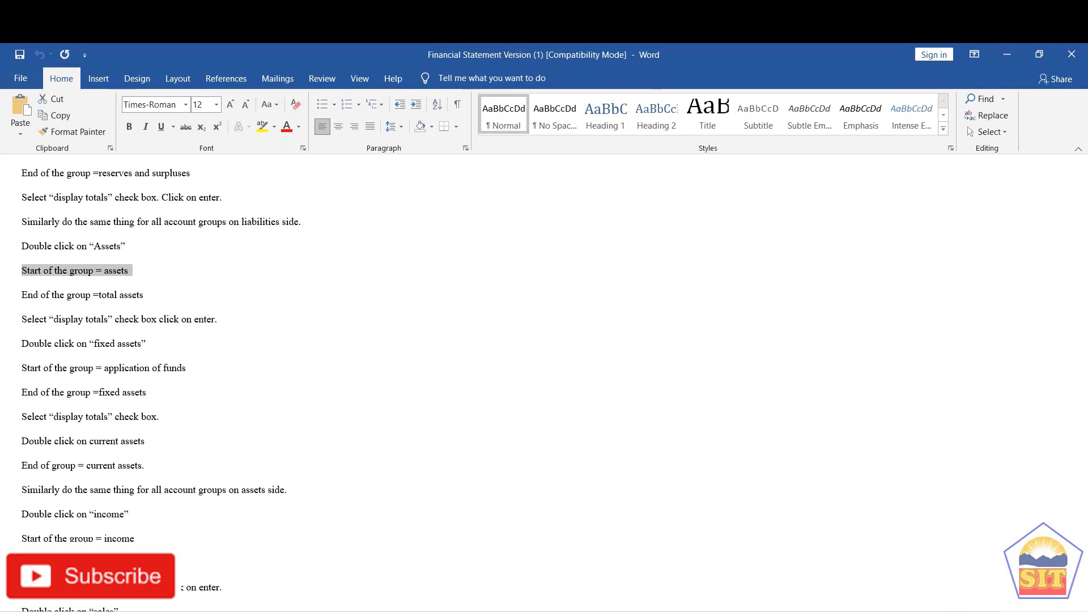
key(Up)
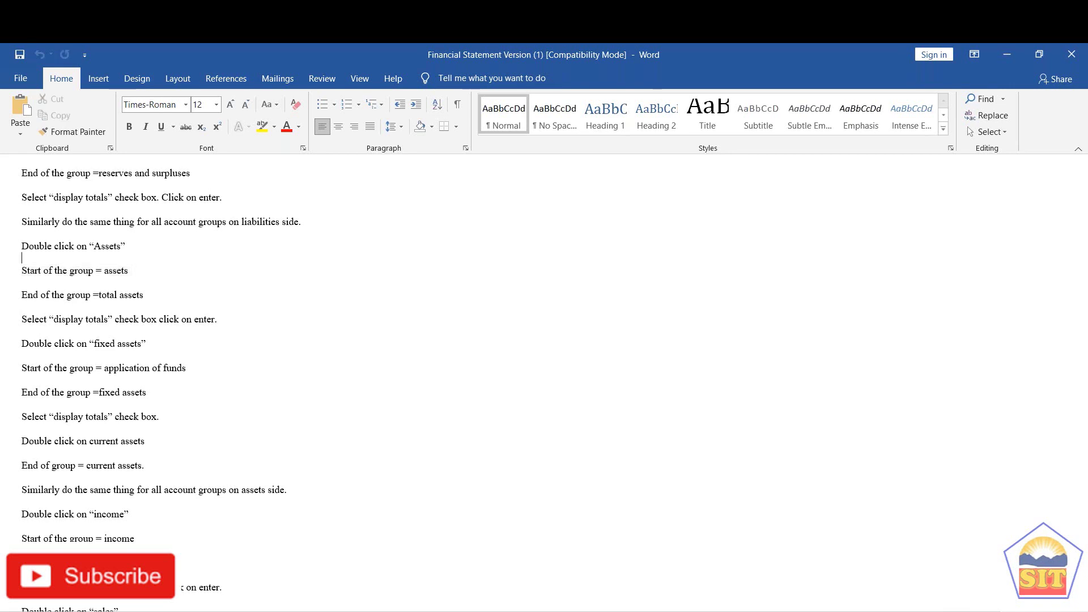
scroll(539, 383, down, 1)
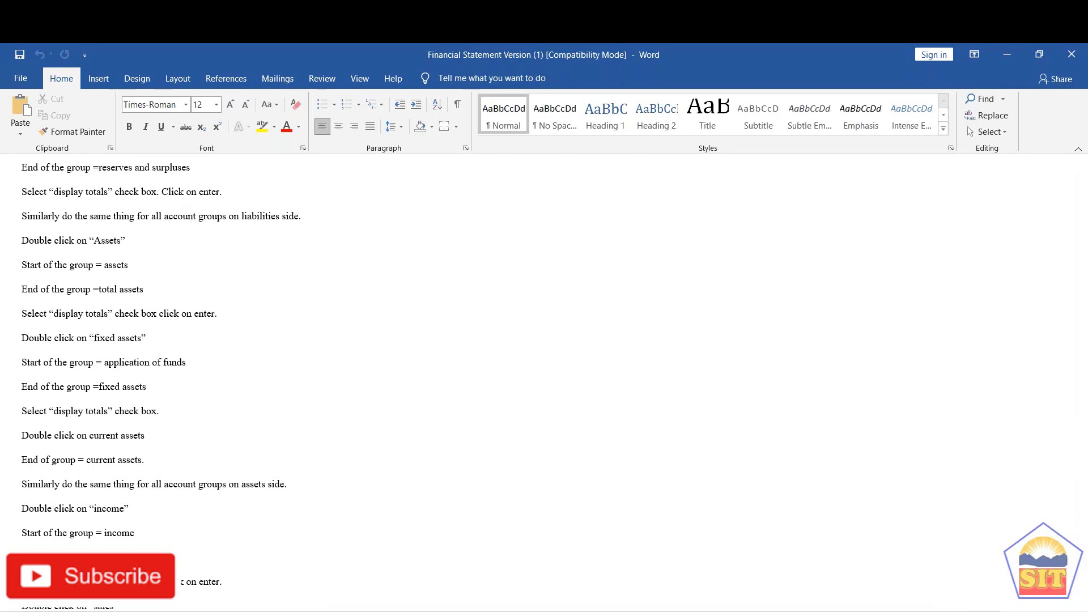
scroll(539, 383, down, 2)
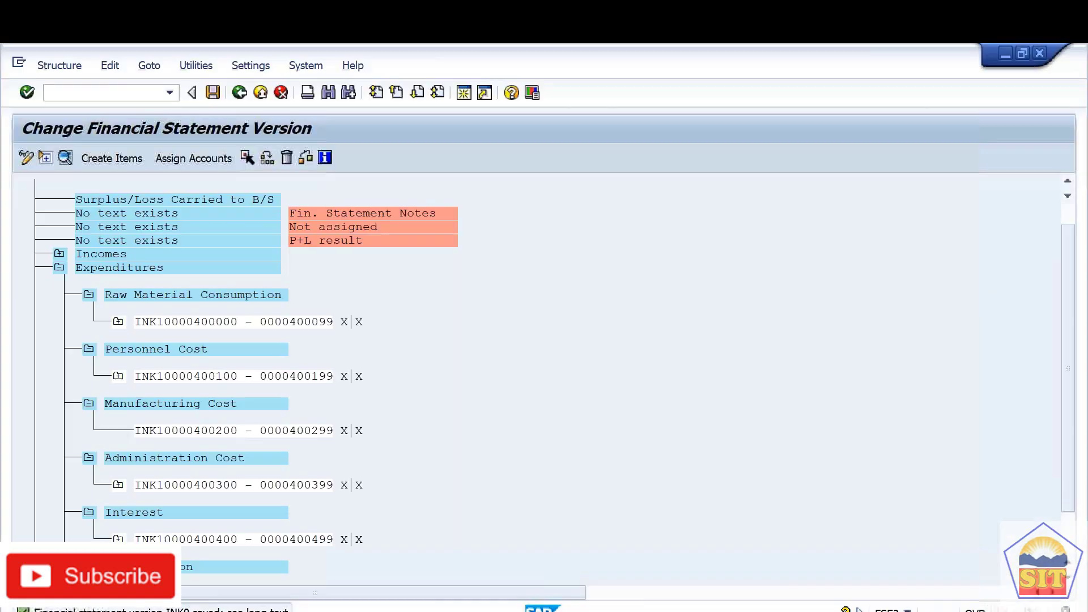
In SAP, collapse the Expenditures node and set the Start of Group text of the Incomes item to Incomes.
click(61, 267)
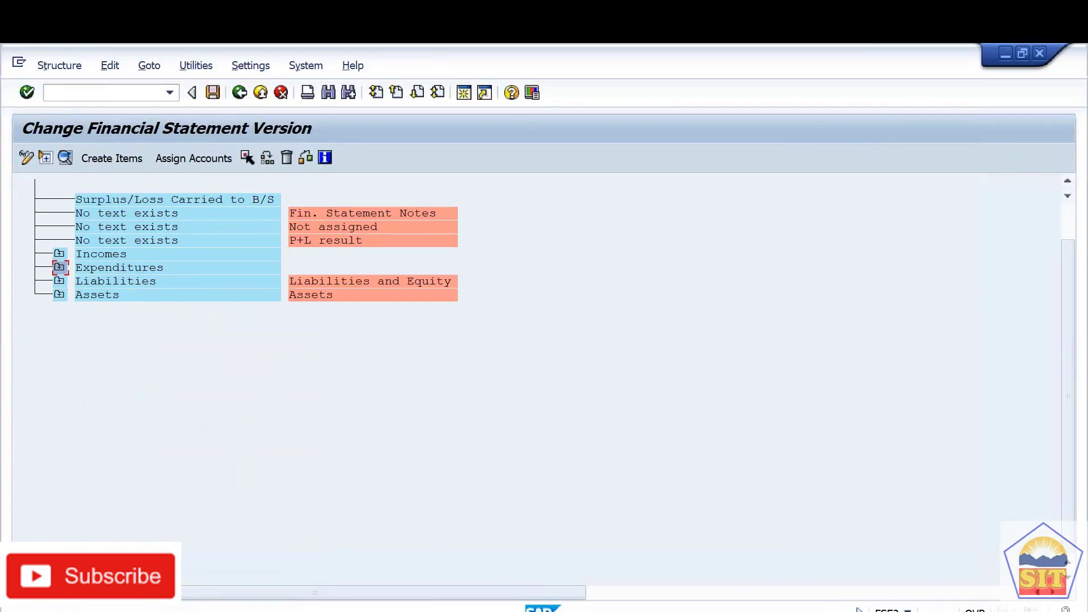
double_click(110, 253)
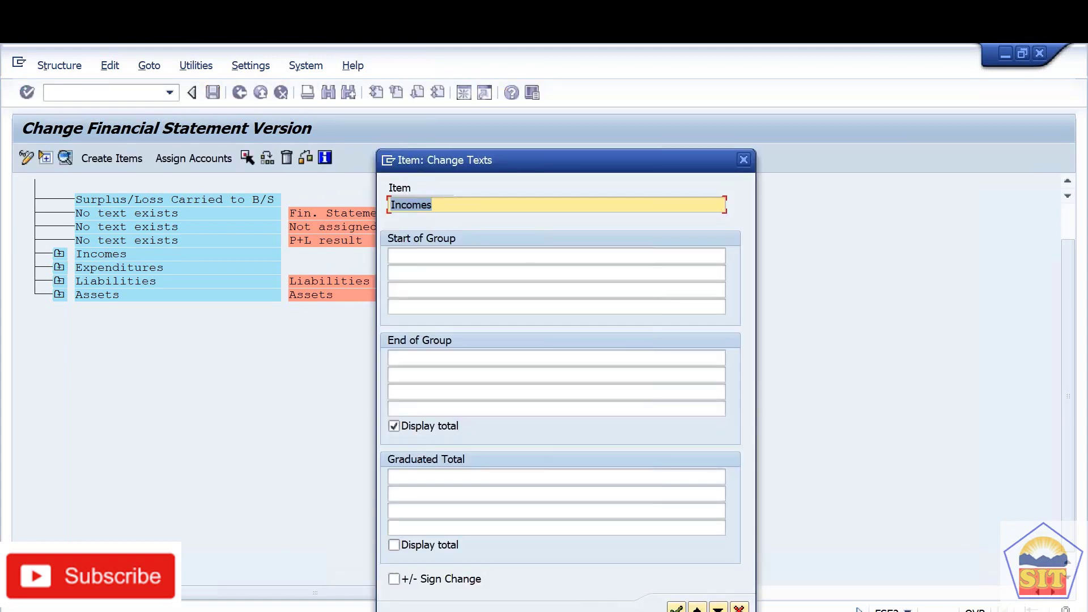
click(429, 254)
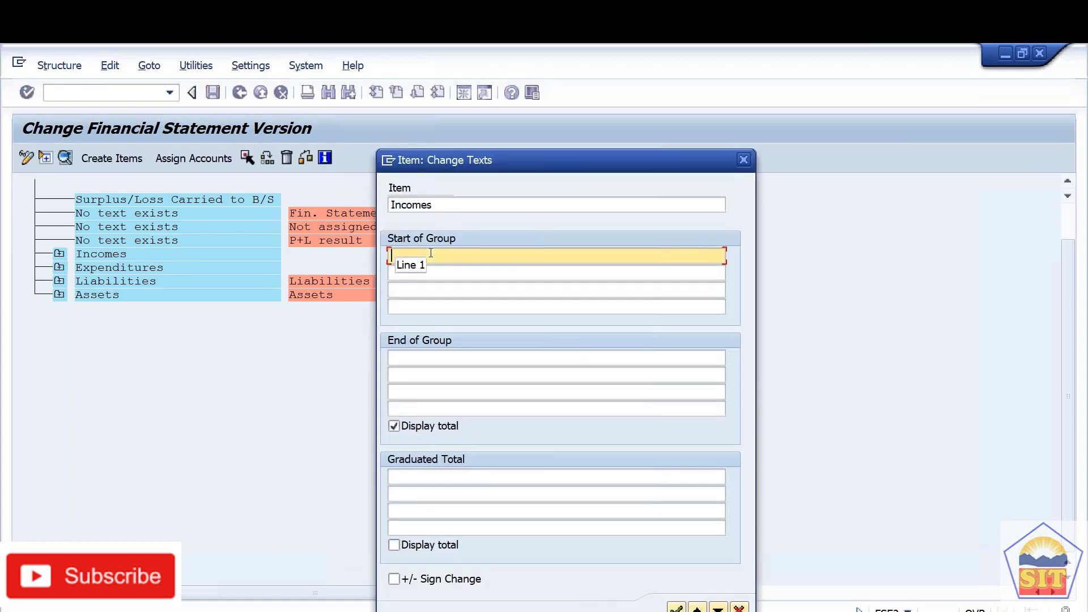
click(418, 355)
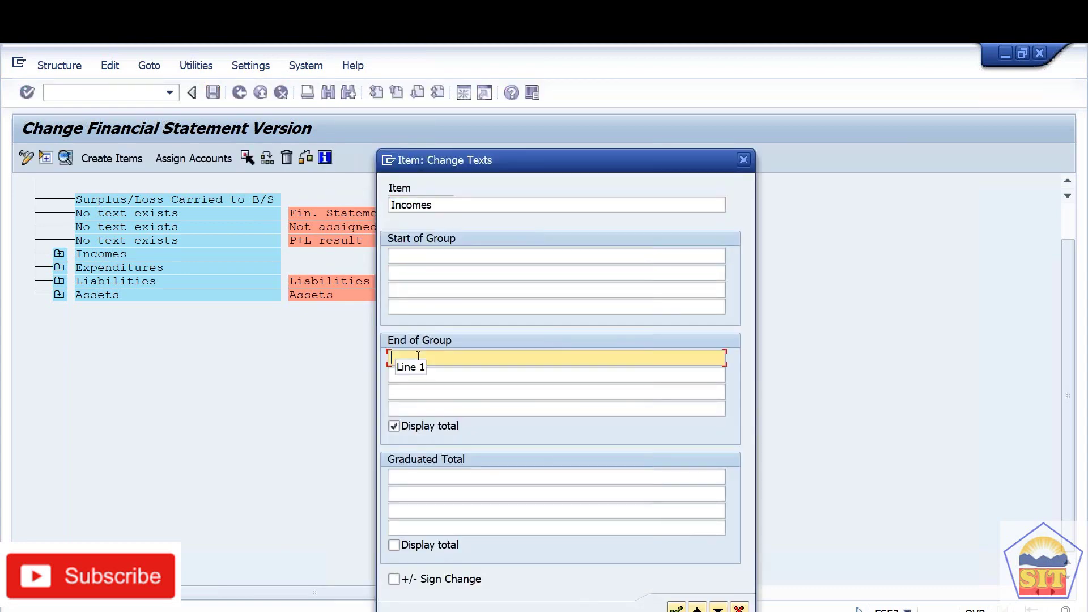
click(422, 256)
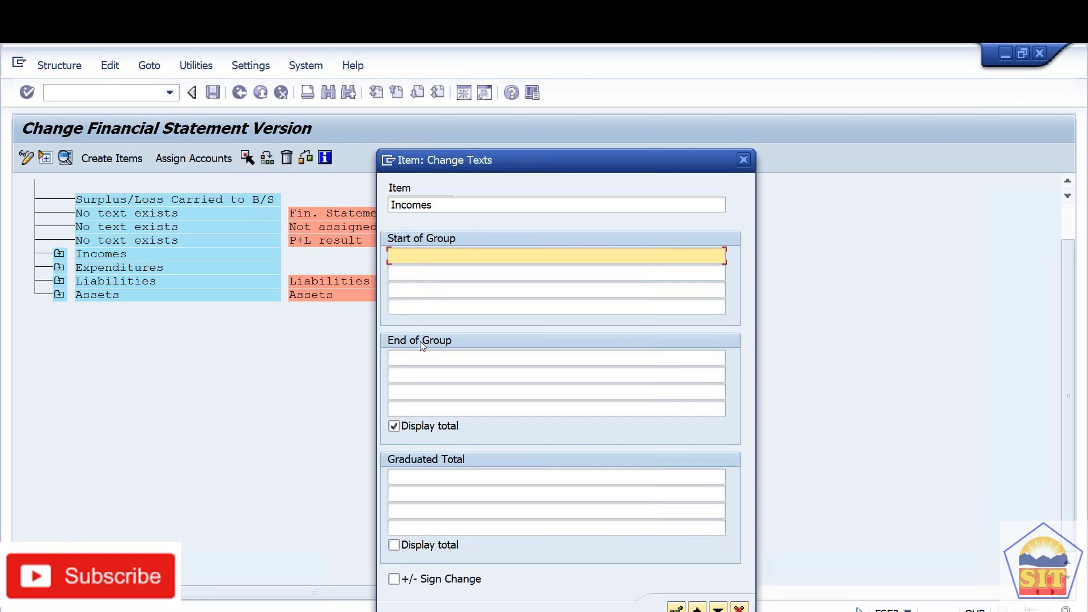
click(422, 356)
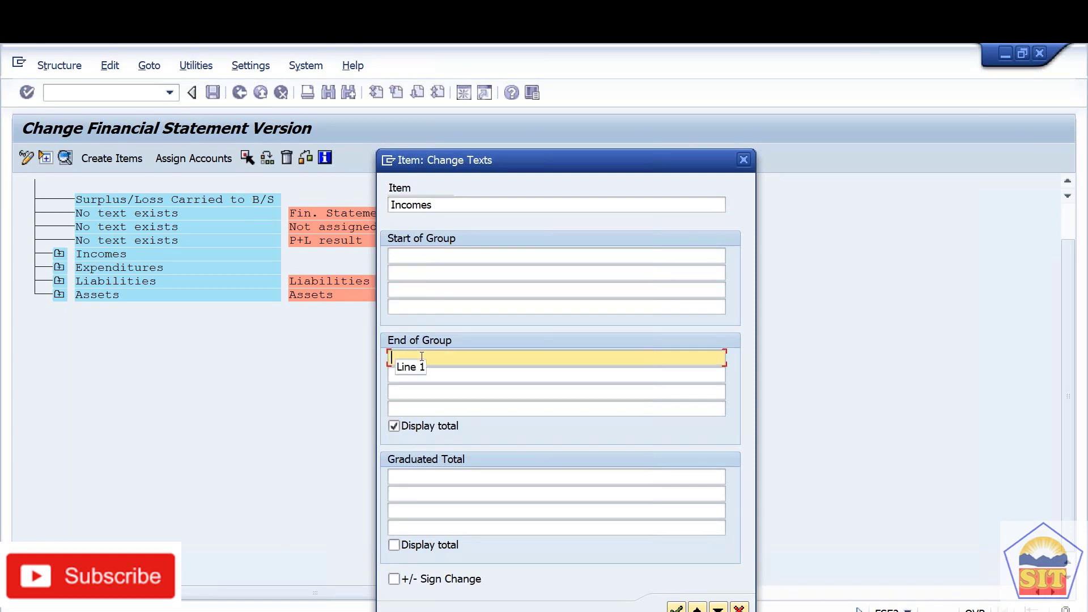
double_click(441, 210)
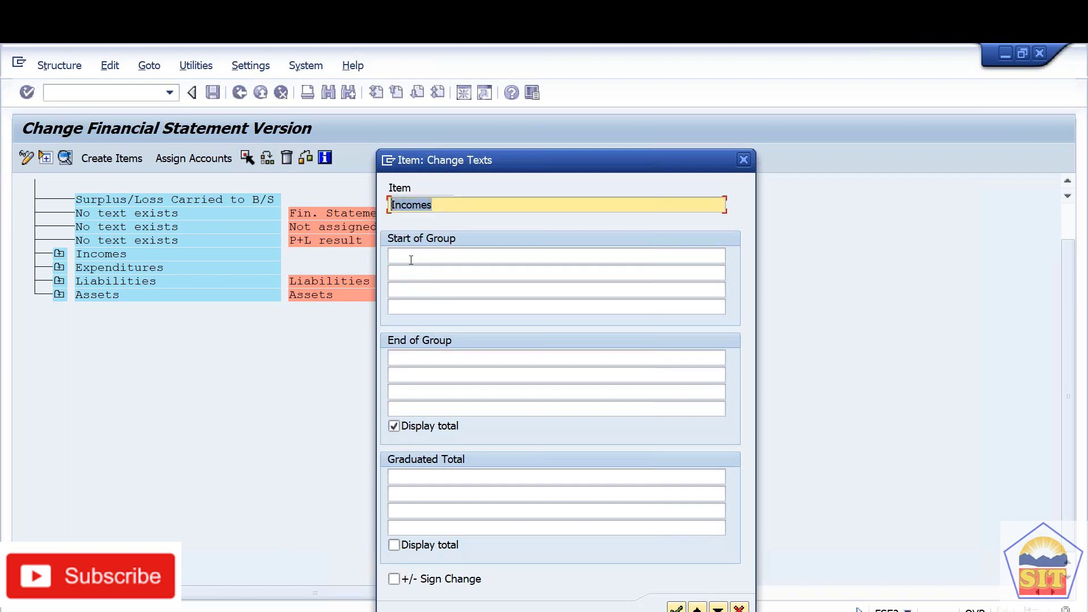
click(413, 256)
click(418, 363)
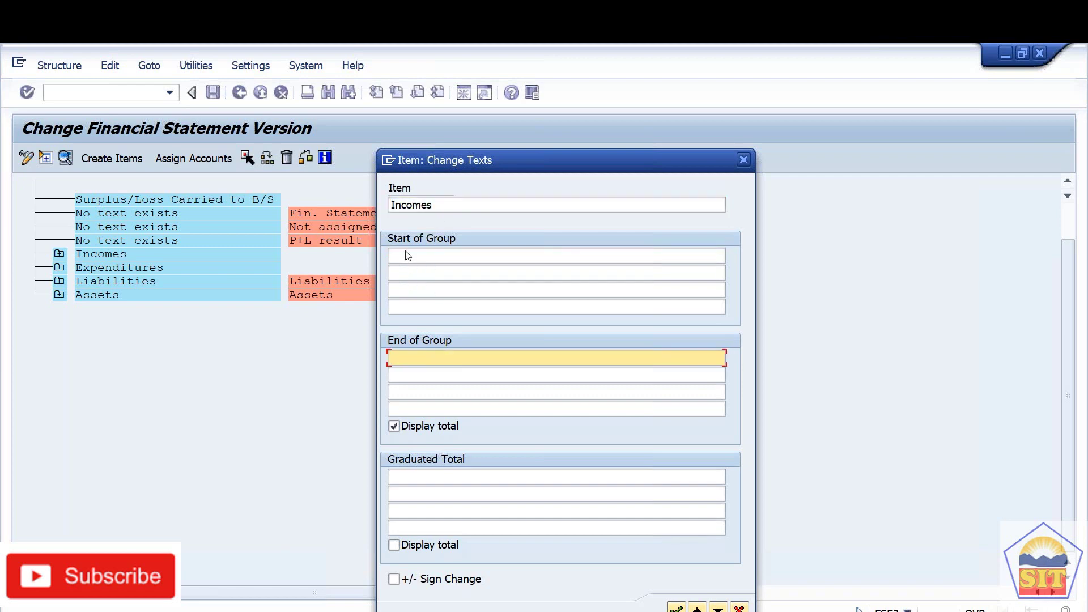
double_click(441, 209)
key(ctrl+c)
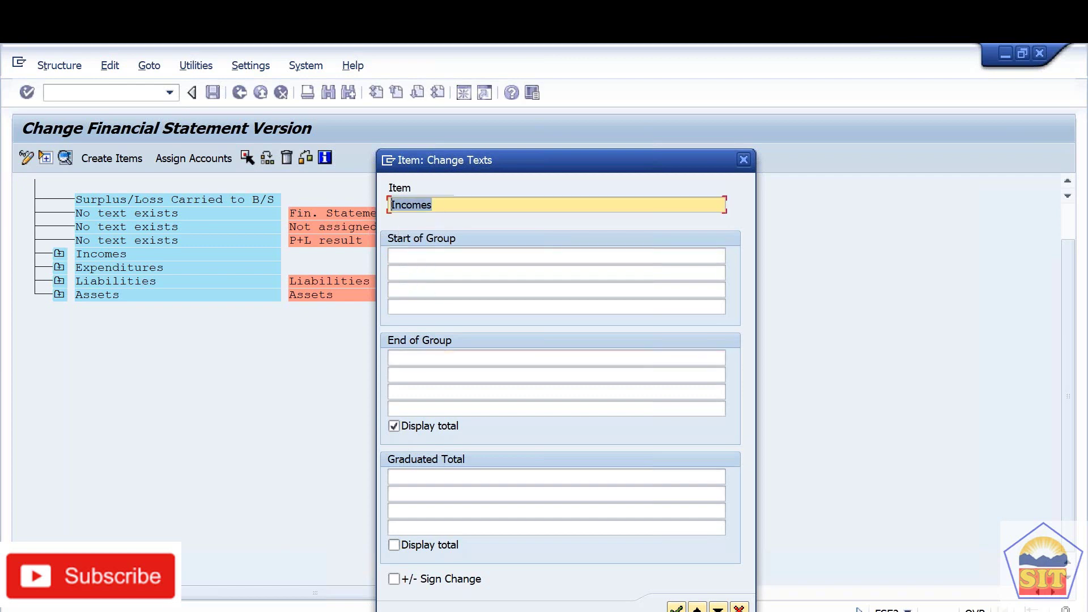
click(417, 257)
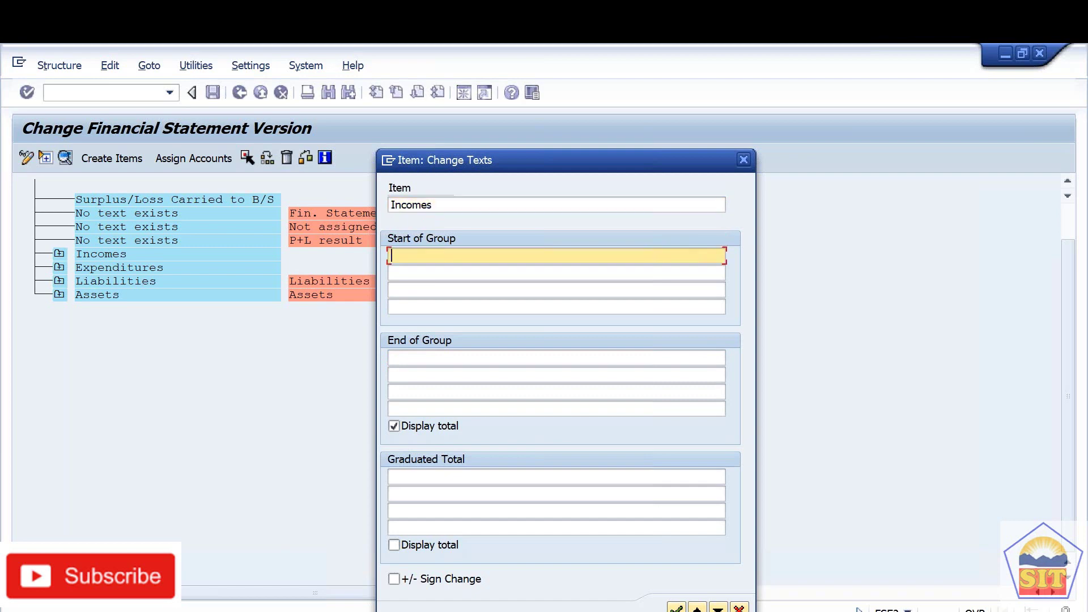
key(ctrl+v)
Set the End of Group text of the Incomes item to Total Incomes and accept the item texts.
key(Tab)
key(Tab)
key(Tab)
key(Tab)
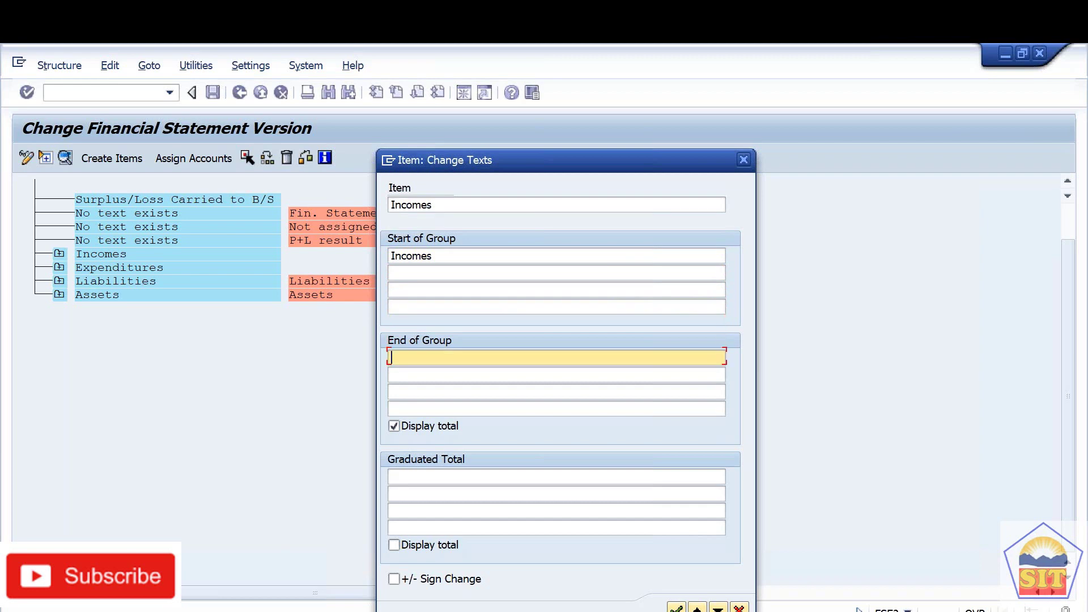
text(Total)
key(ctrl+v)
click(676, 609)
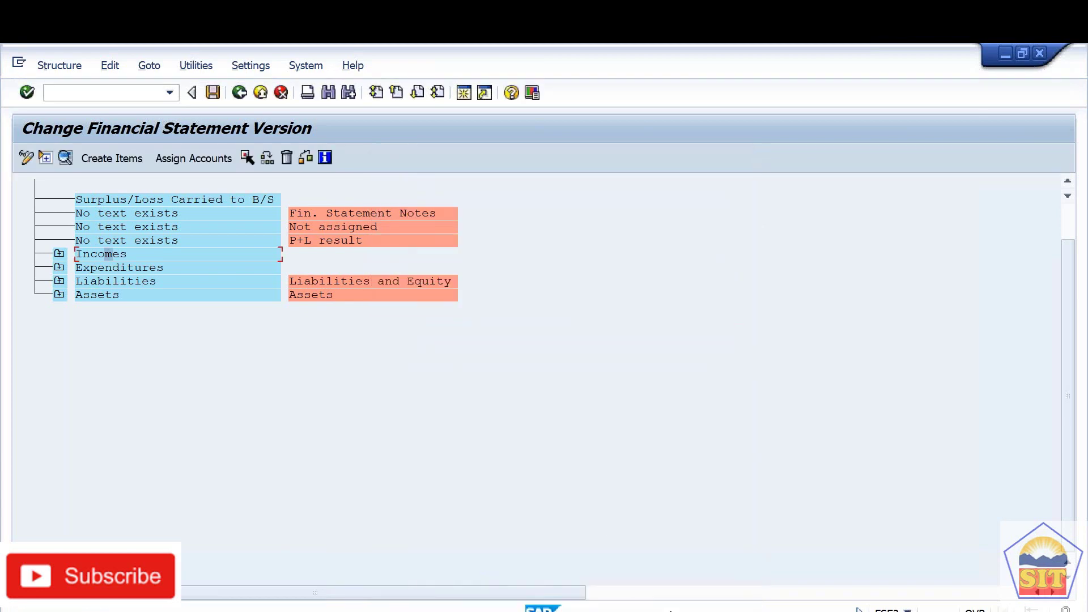
Set the Start of Group text of the Expenditures item to Expenditures, copied from its item name.
double_click(137, 272)
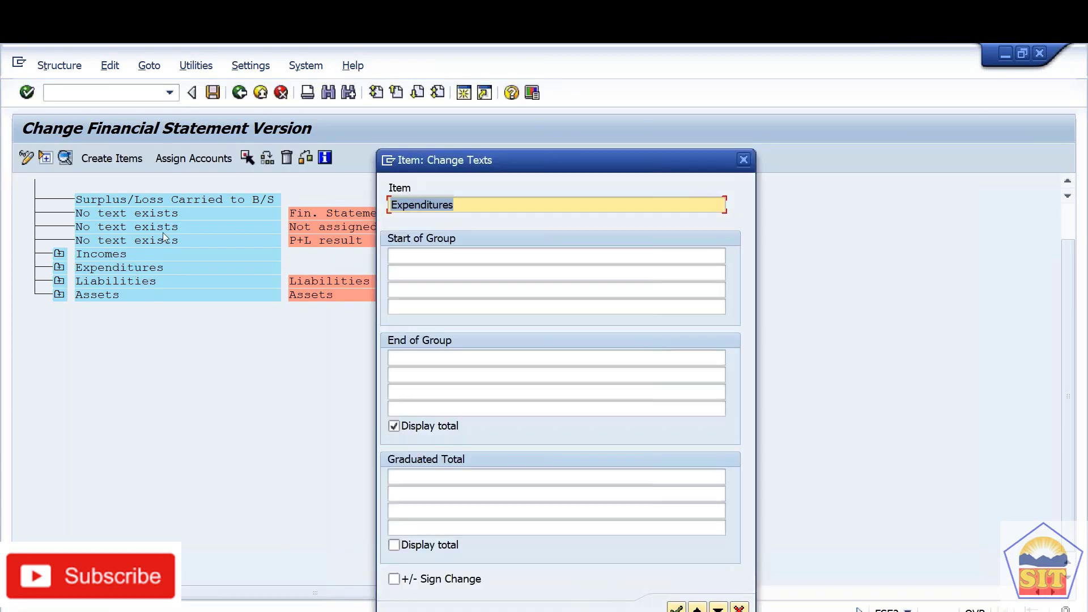
click(412, 257)
text(Exem)
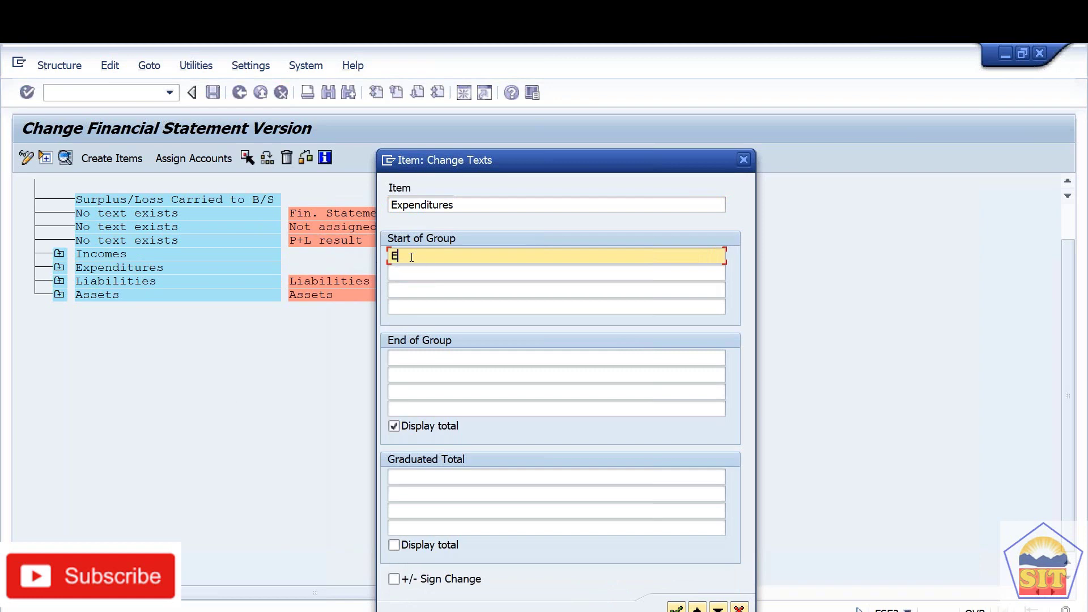
key(BackSpace)
key(BackSpace)
key(BackSpace)
key(BackSpace)
key(shift+Tab)
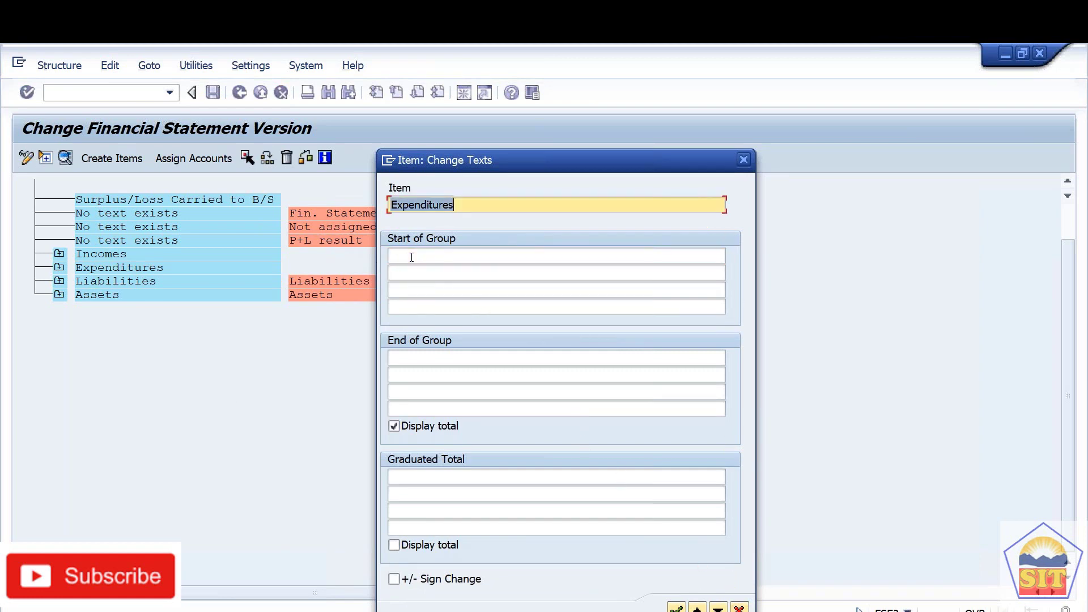
key(ctrl+c)
click(411, 257)
key(ctrl+v)
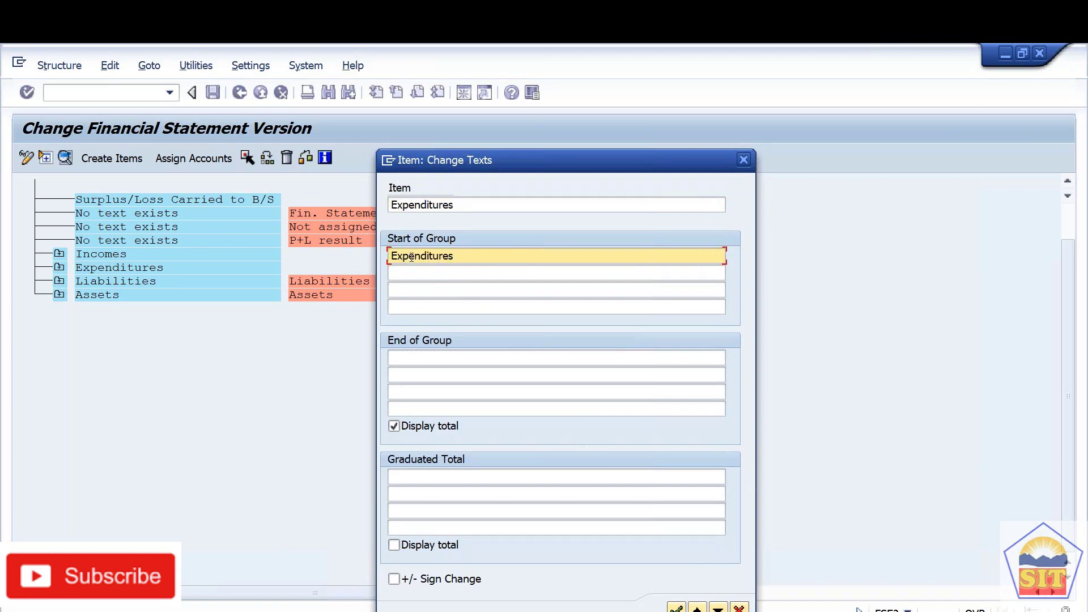
Set the End of Group text of the Expenditures item to Total Expenditures and accept the item texts.
key(Tab)
key(Tab)
key(Tab)
key(Tab)
text(T)
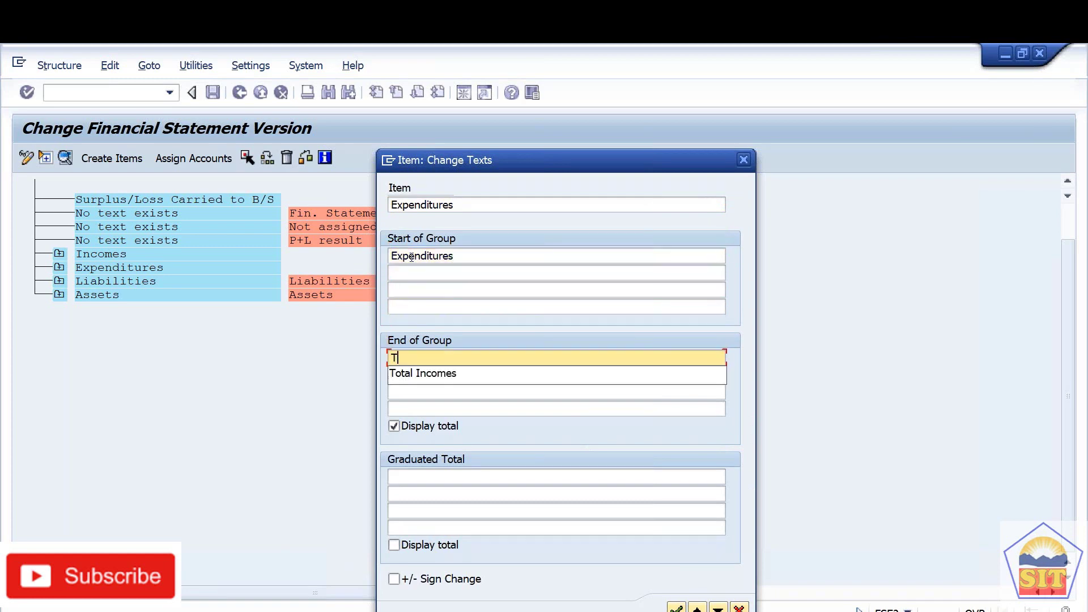
text(otal)
key(ctrl+v)
key(Return)
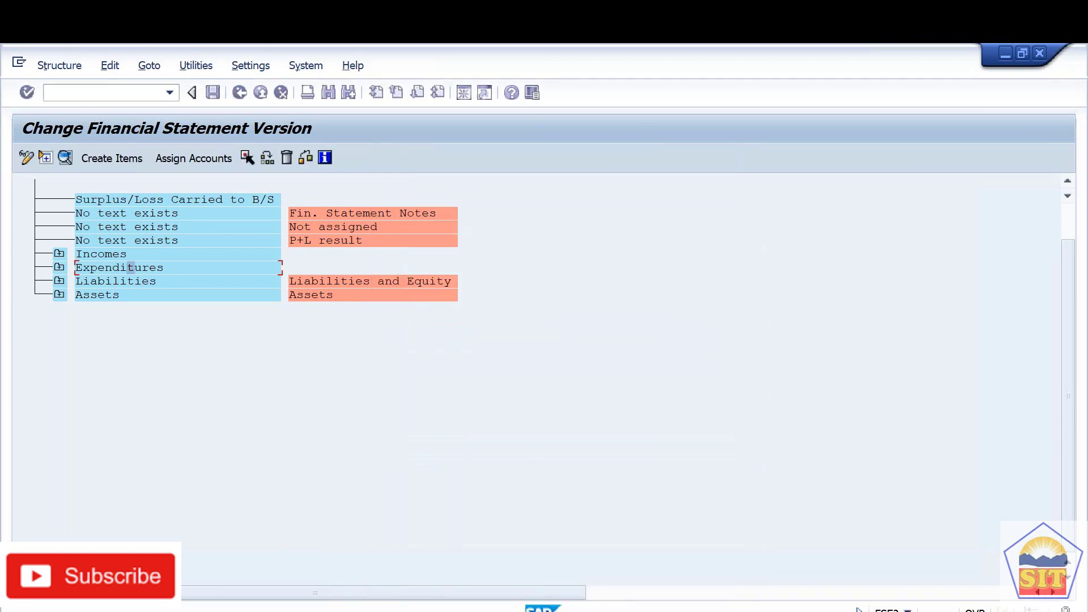
Set the Start of Group text of the Liabilities item to Liabilities, copied from its item name.
click(183, 283)
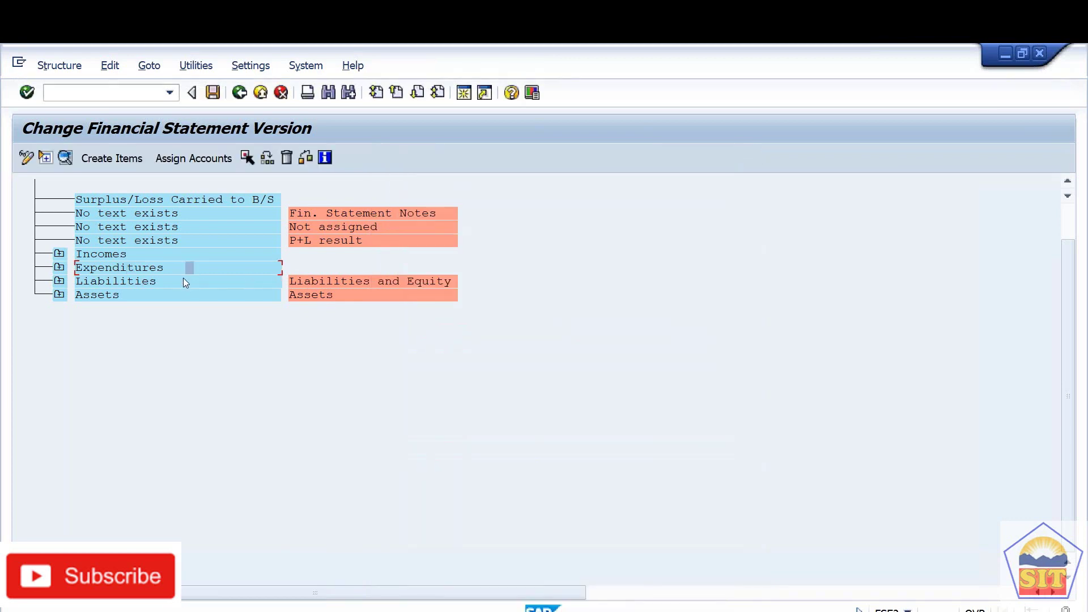
double_click(174, 284)
click(455, 258)
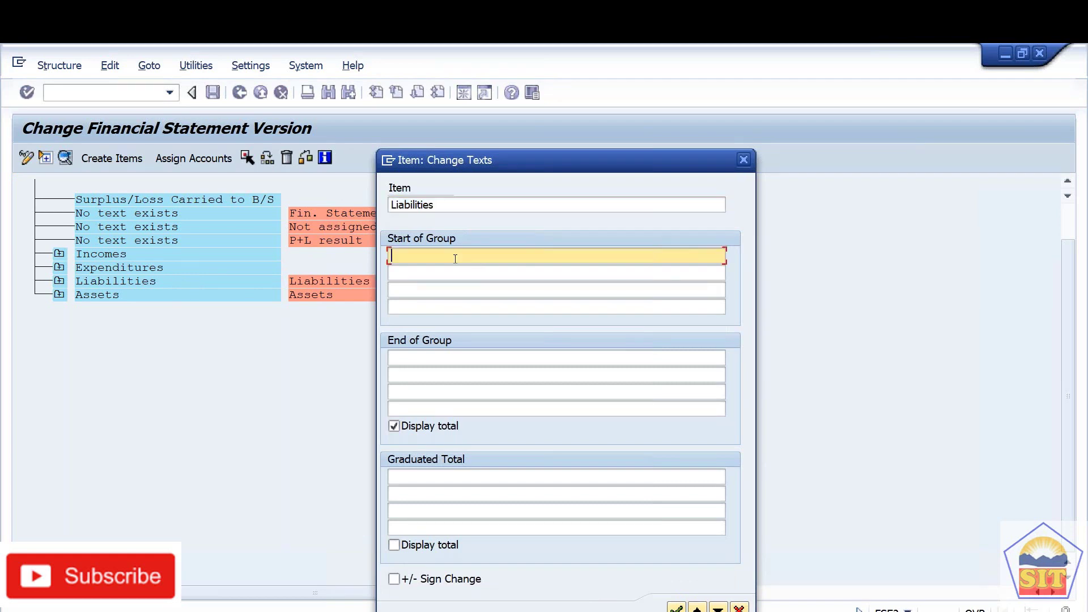
key(shift+Tab)
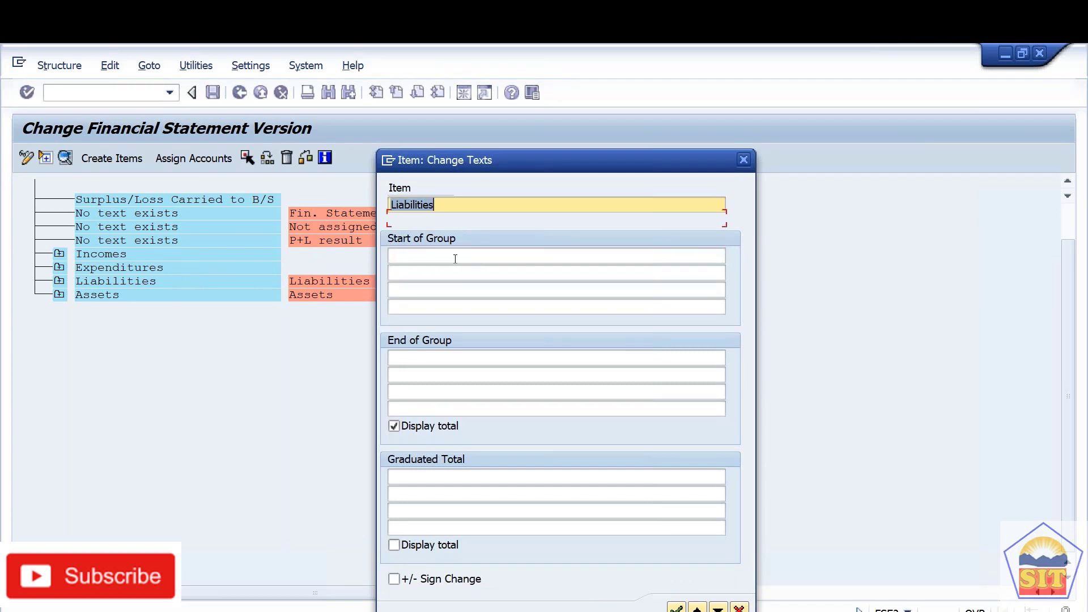
key(Tab)
key(ctrl+v)
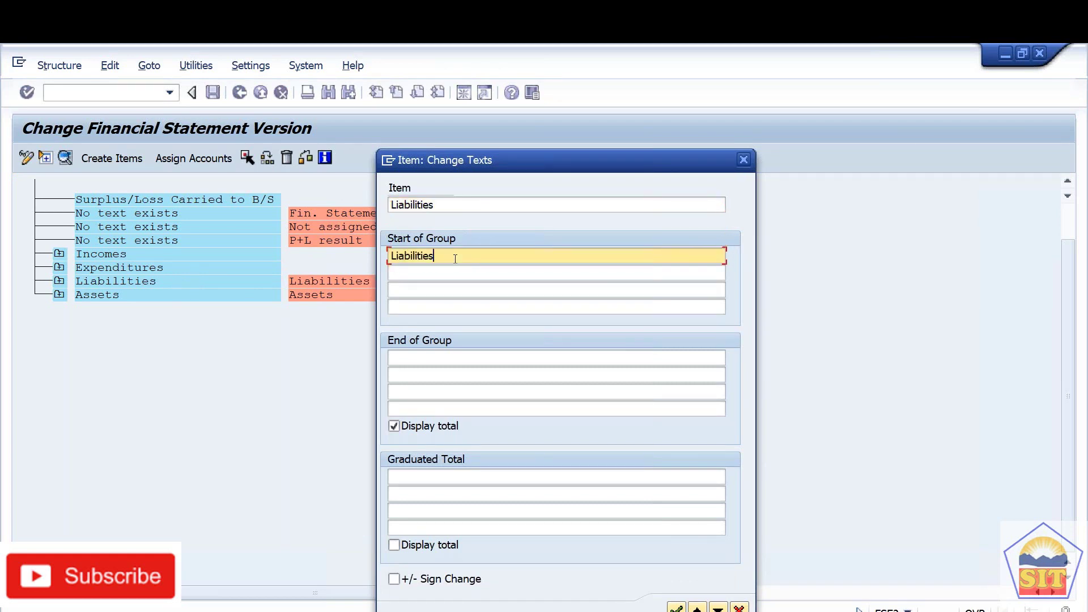
Set the End of Group text of the Liabilities item to Total Liabilities and accept the item texts.
key(Tab)
key(Tab)
key(Tab)
key(Tab)
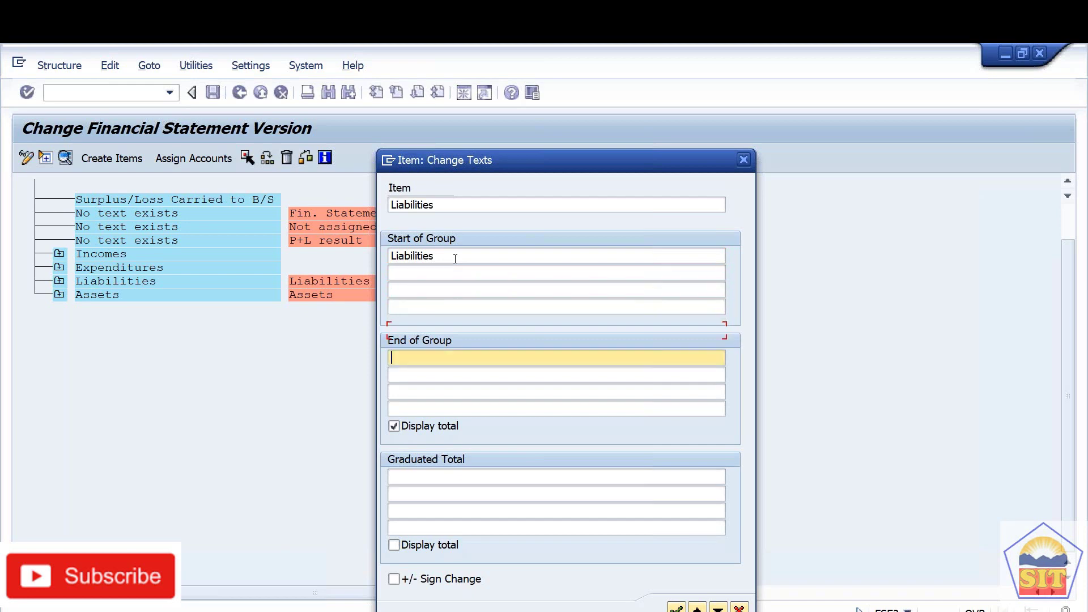
text(Total)
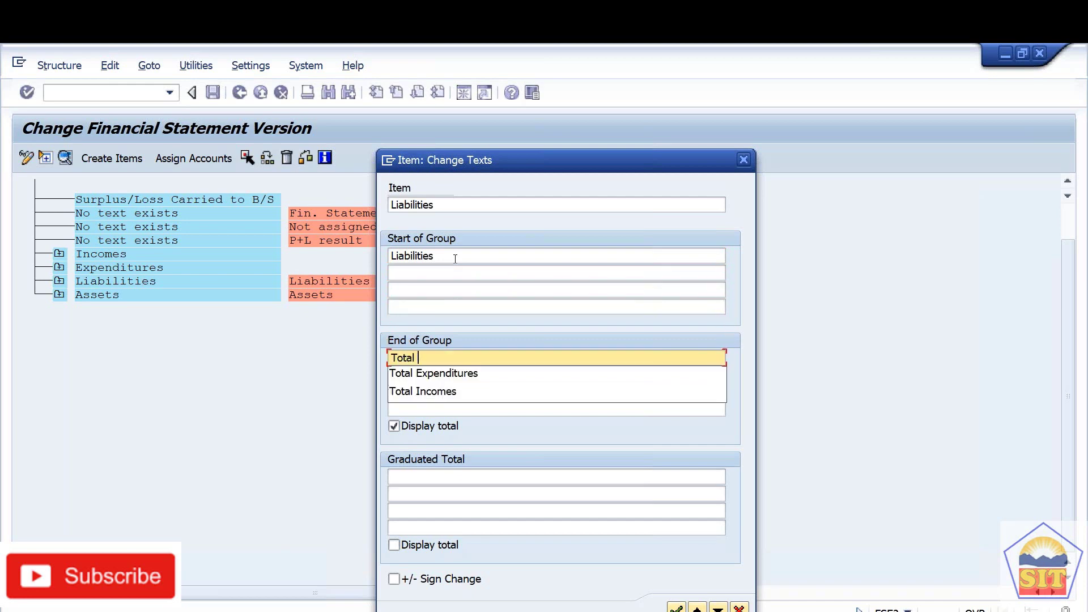
key(ctrl+v)
key(Return)
key(Return)
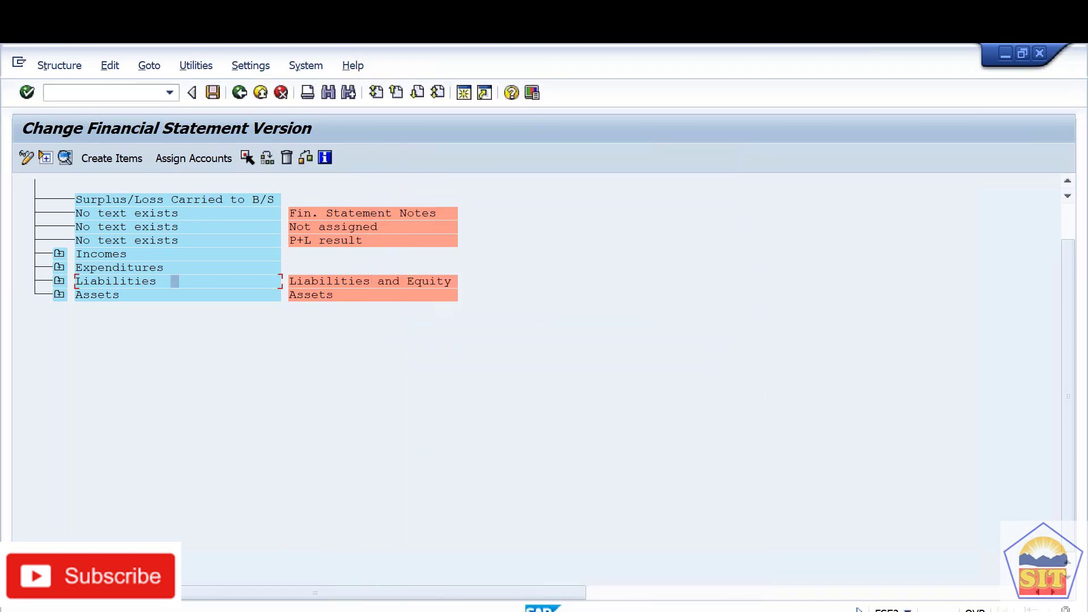
Set the Start of Group text of the Assets item to Assets, copied from its item name.
double_click(177, 296)
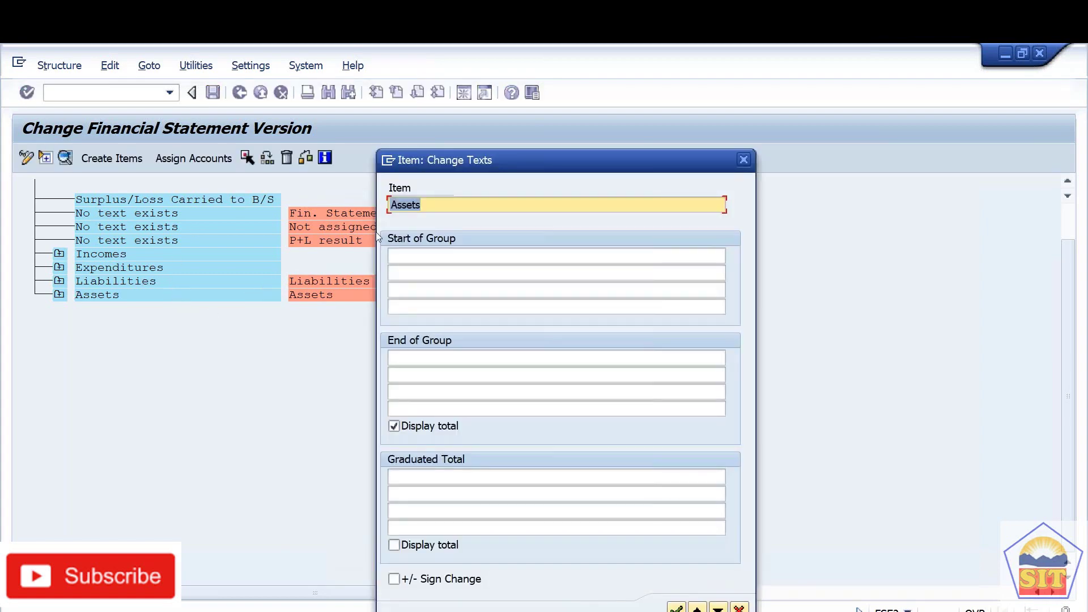
key(ctrl+c)
key(Tab)
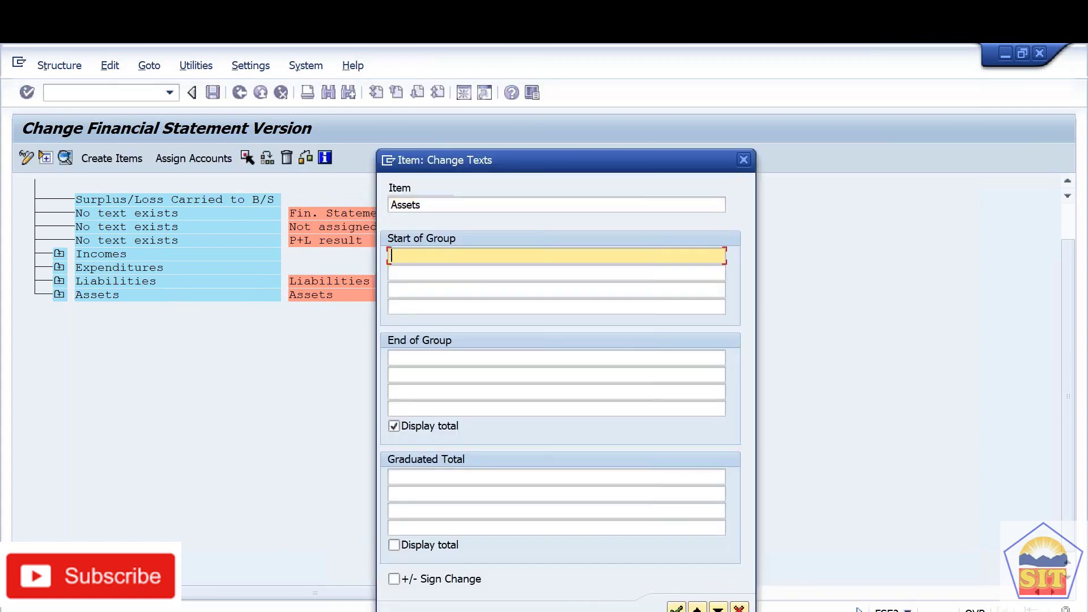
key(ctrl+v)
Set the End of Group text of the Assets item to Total Assets and accept the item texts.
key(Tab)
key(Tab)
key(Tab)
key(Tab)
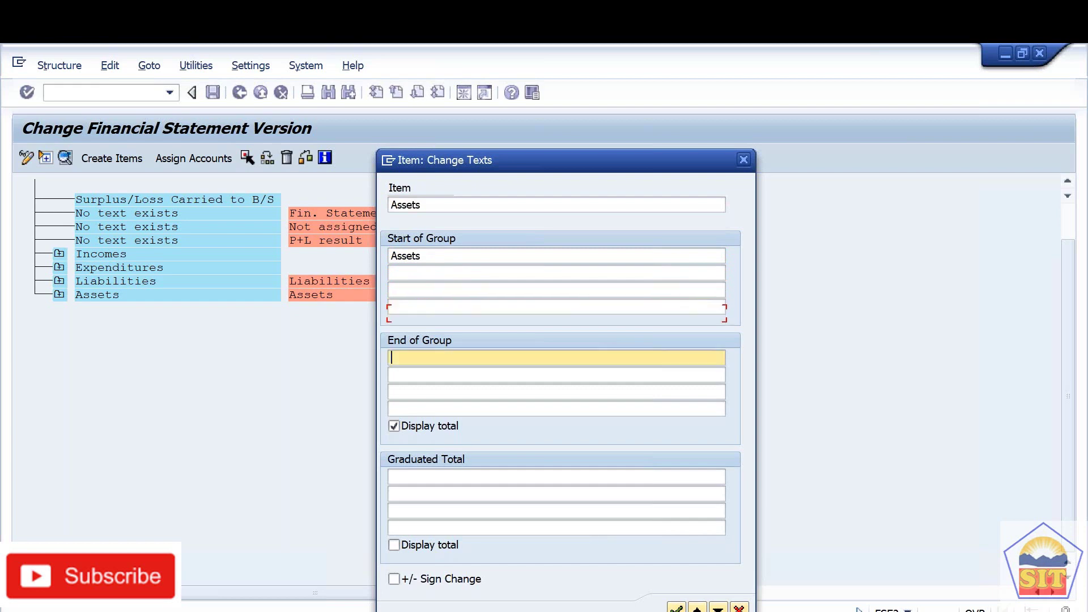
text(Tot)
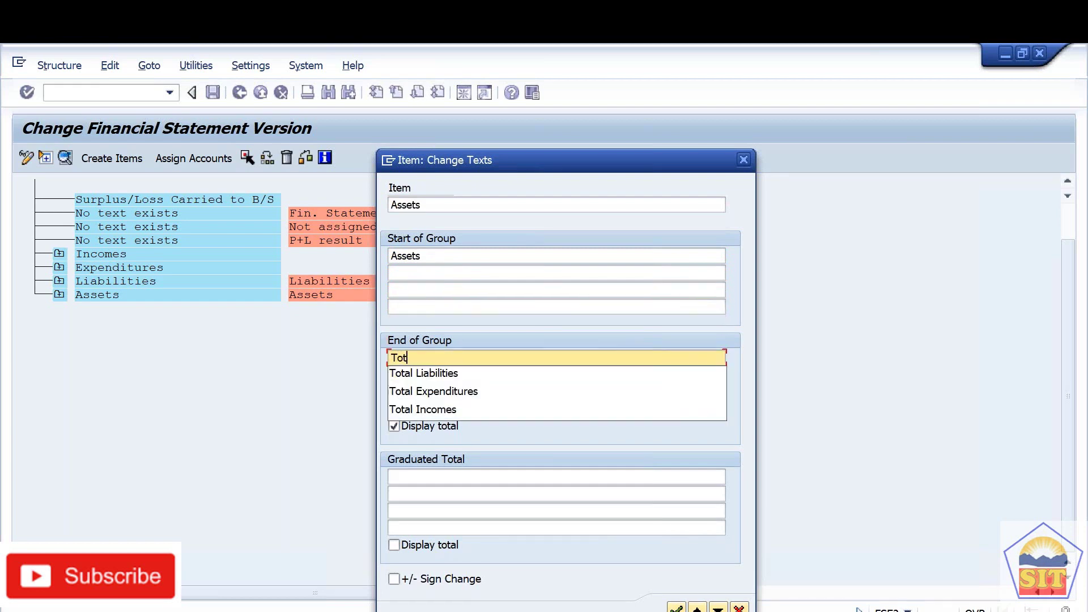
text(al Assets)
key(Return)
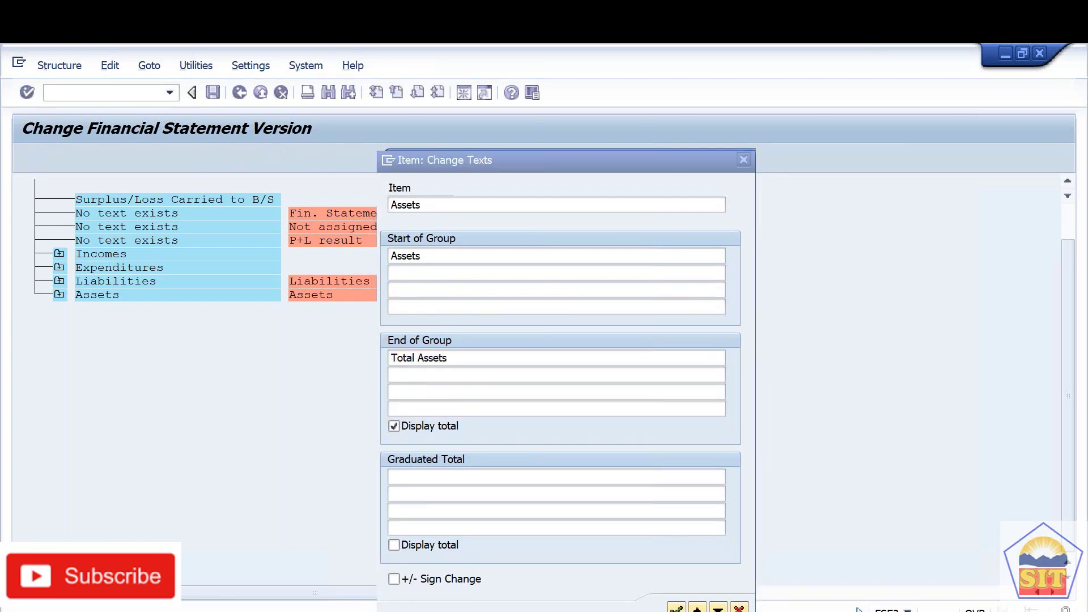
key(Return)
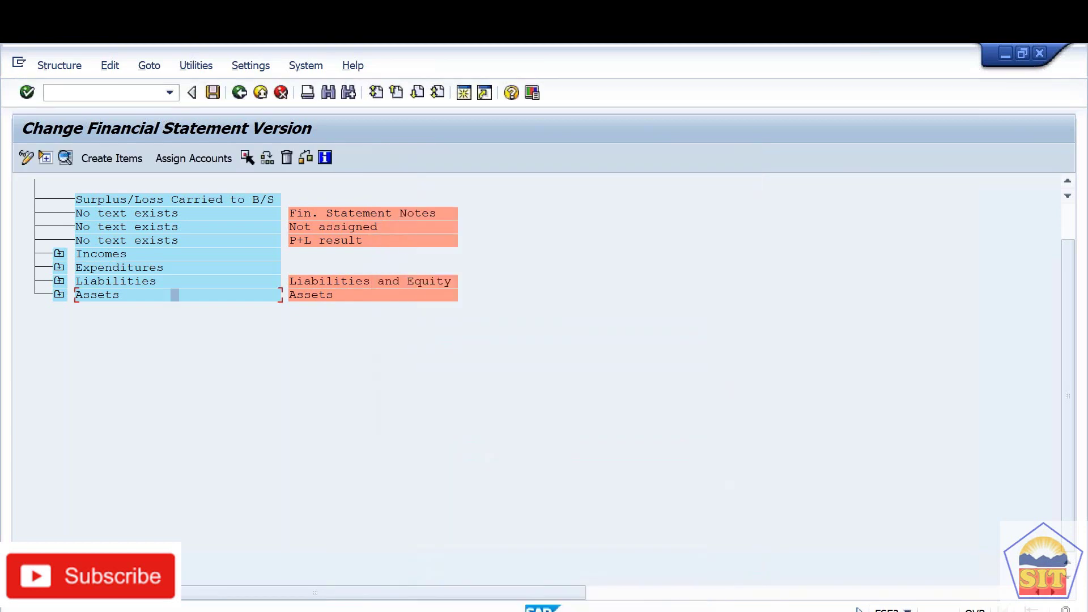
Expand the Incomes item and set the End of Group text of its Sales subitem to Sales.
click(59, 253)
double_click(135, 282)
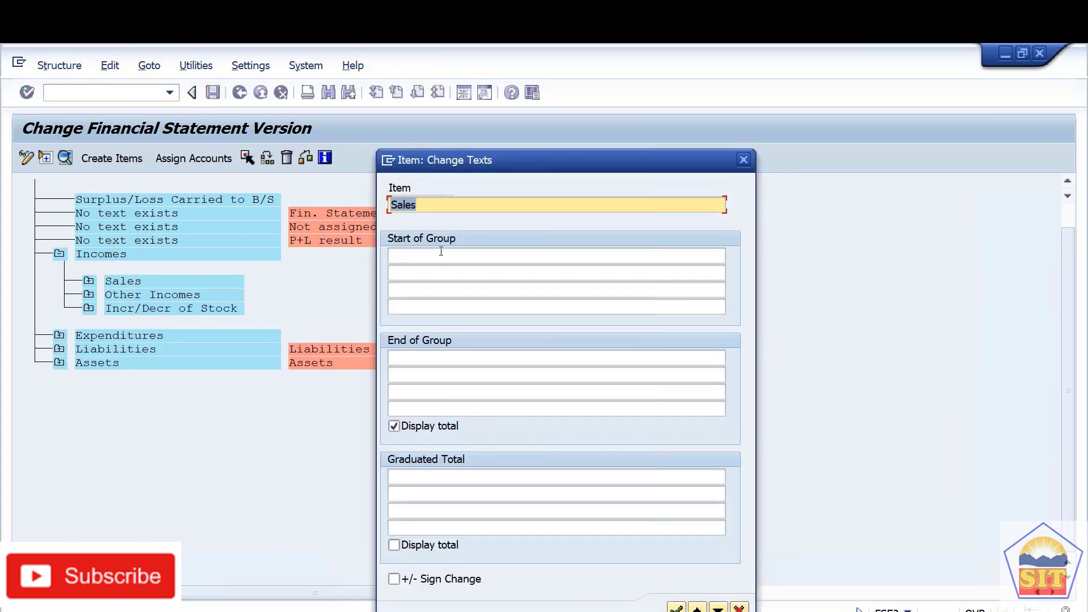
click(430, 254)
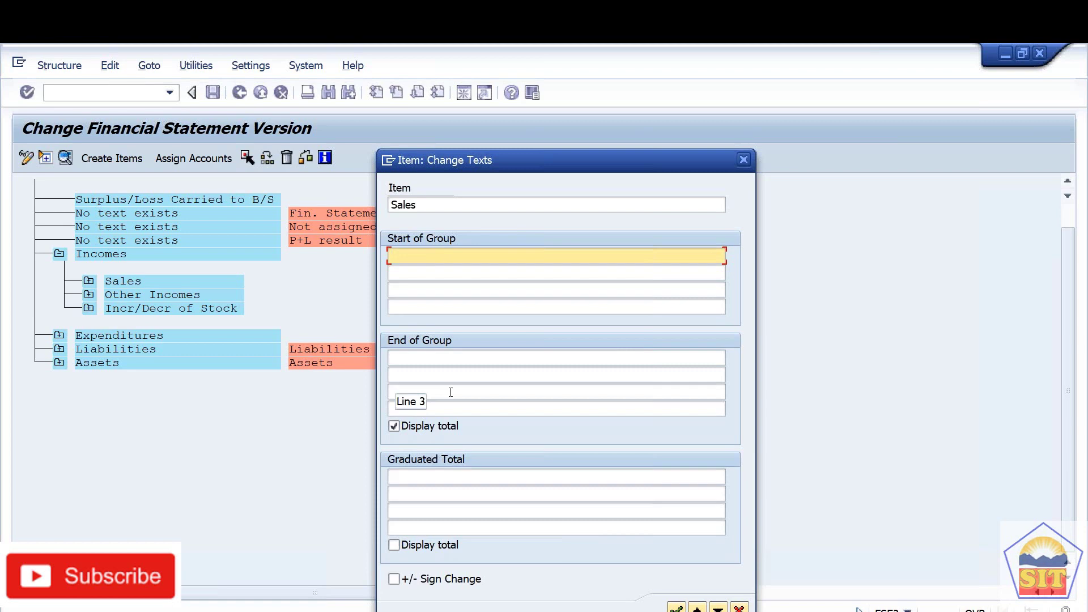
key(Tab)
key(Tab)
key(Tab)
key(Tab)
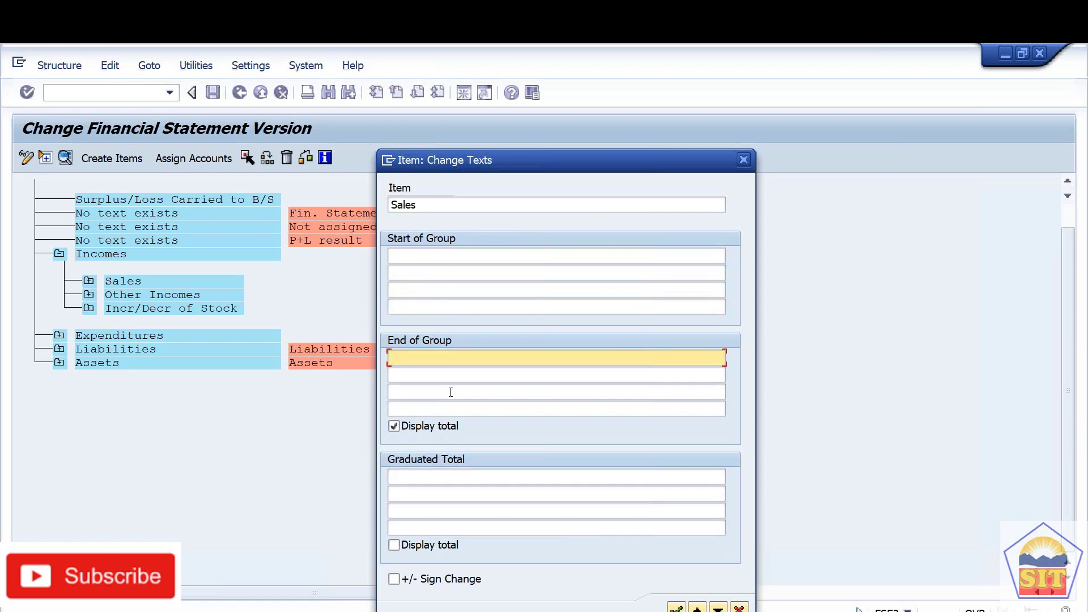
text(Sales)
key(Return)
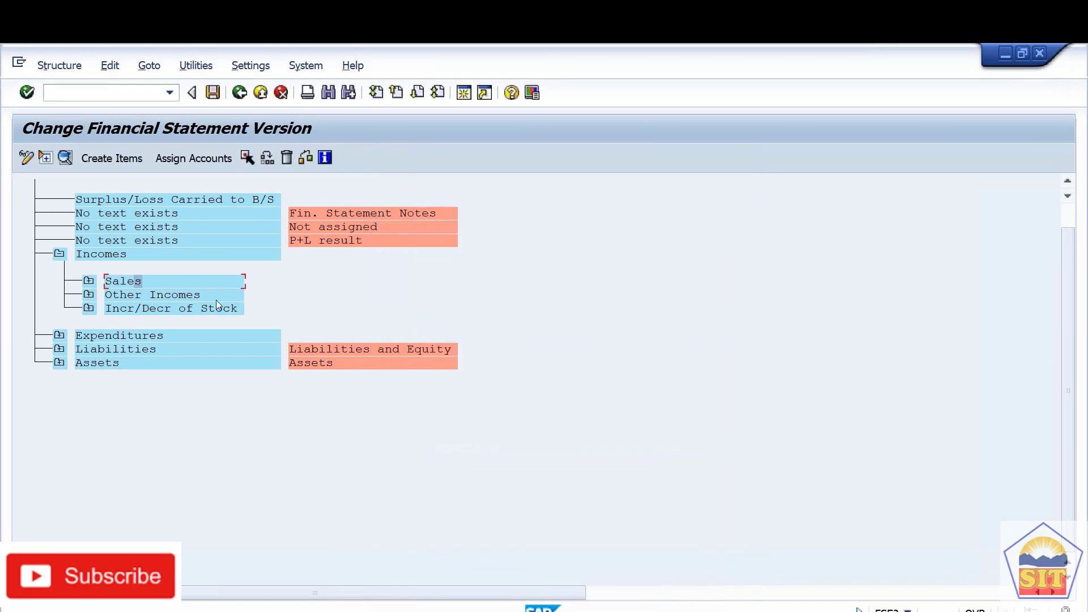
Fill the End of Group text of the Other Incomes subitem with its item name and accept it.
double_click(214, 299)
key(Tab)
key(Tab)
key(Tab)
key(Tab)
key(Tab)
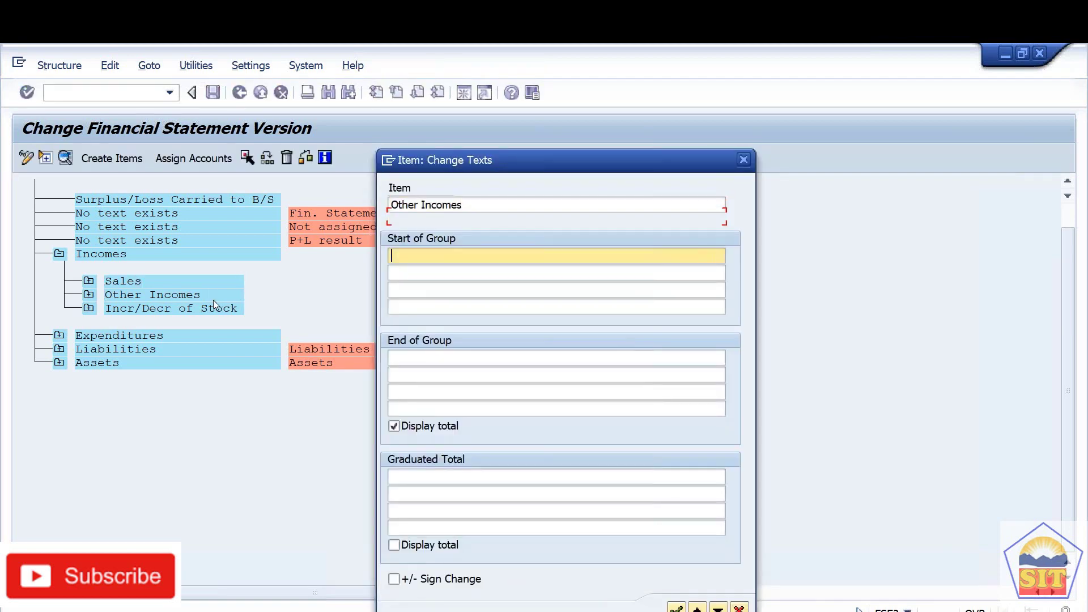
key(ctrl+v)
key(Return)
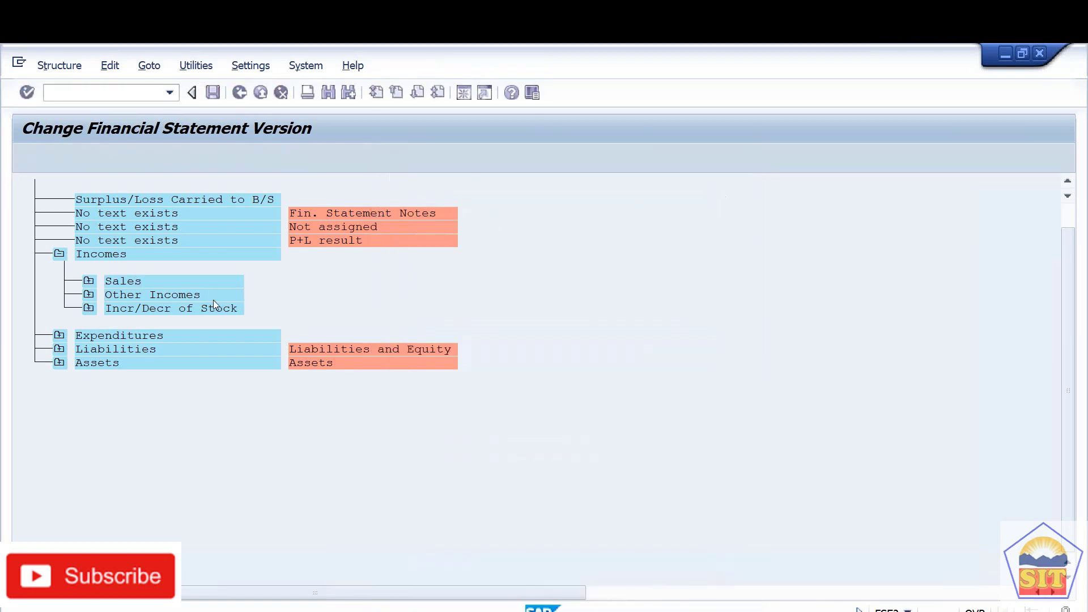
Set the End of Group text of the Incr/Decr of Stock subitem to its item name, and collapse Incomes.
double_click(183, 308)
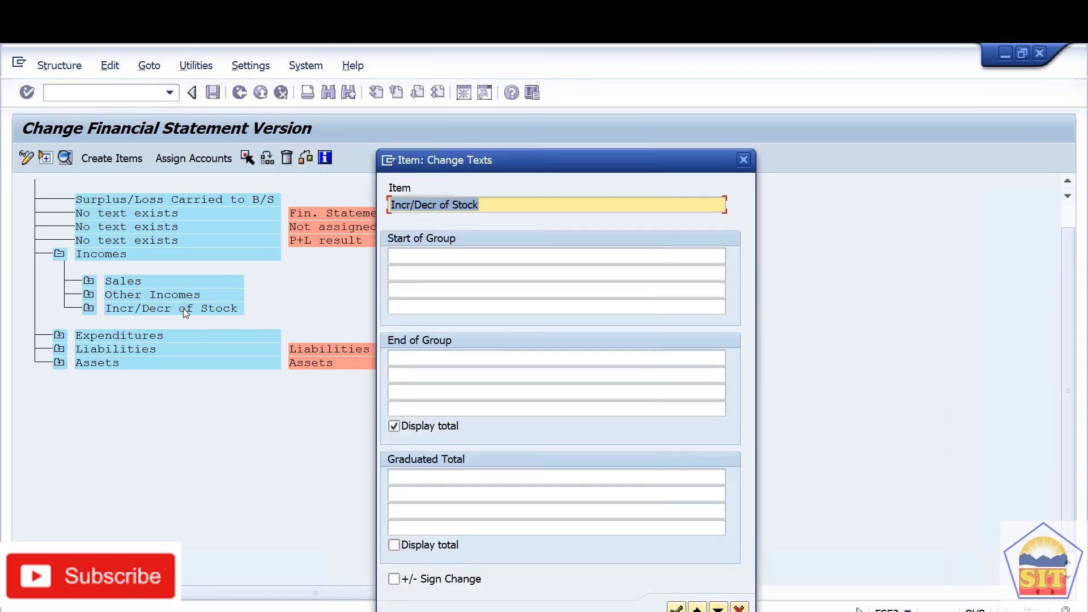
key(Tab)
key(Tab)
key(Tab)
key(Tab)
key(Tab)
key(ctrl+v)
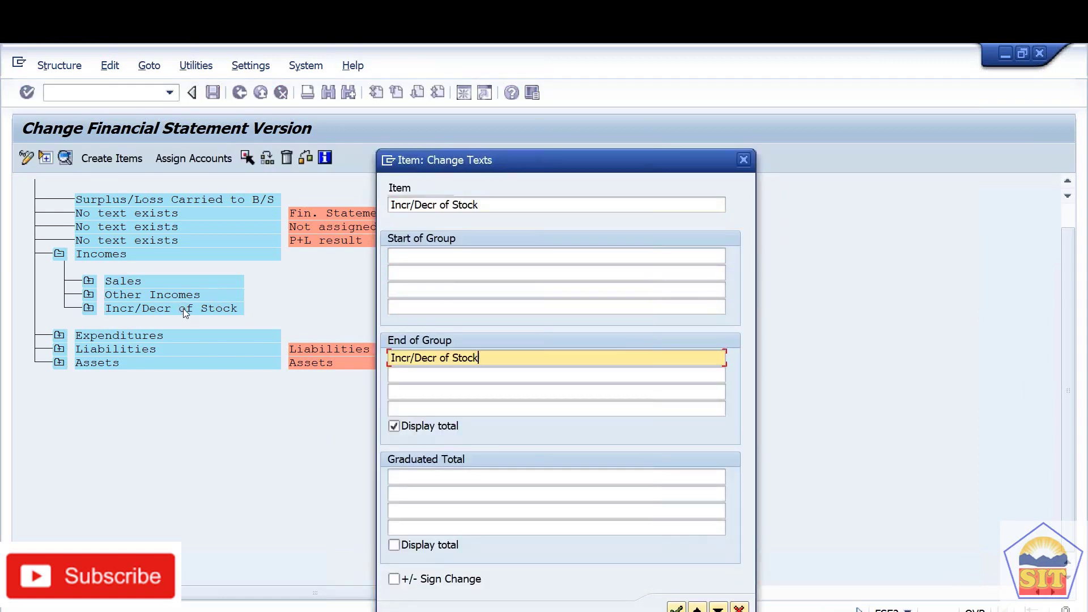
key(Return)
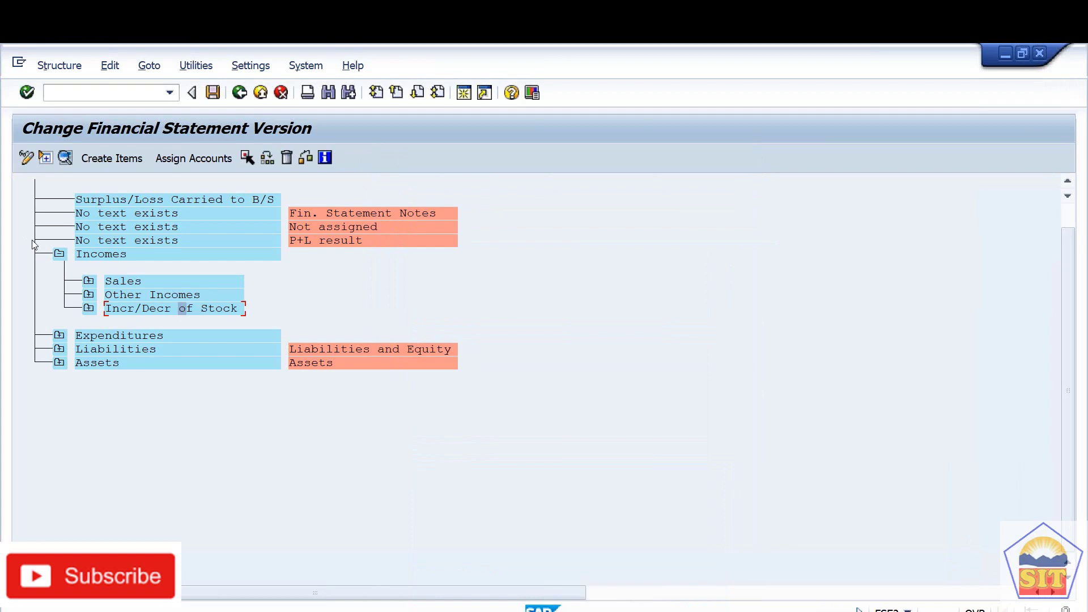
click(58, 254)
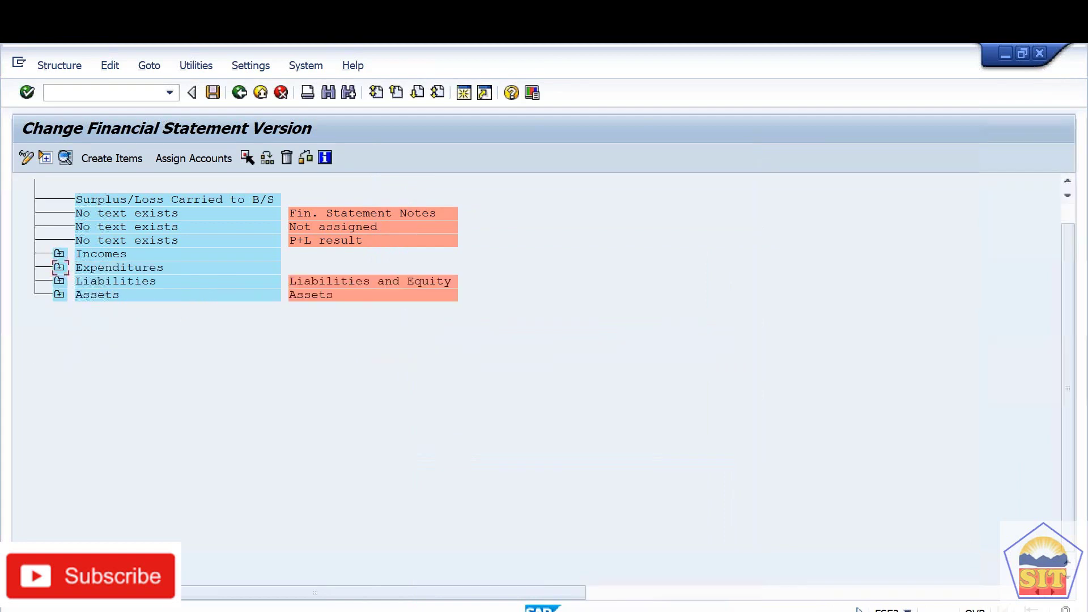
Expand Expenditures and set the End of Group text of its first subitem to Raw Material Consumption.
click(59, 267)
double_click(135, 296)
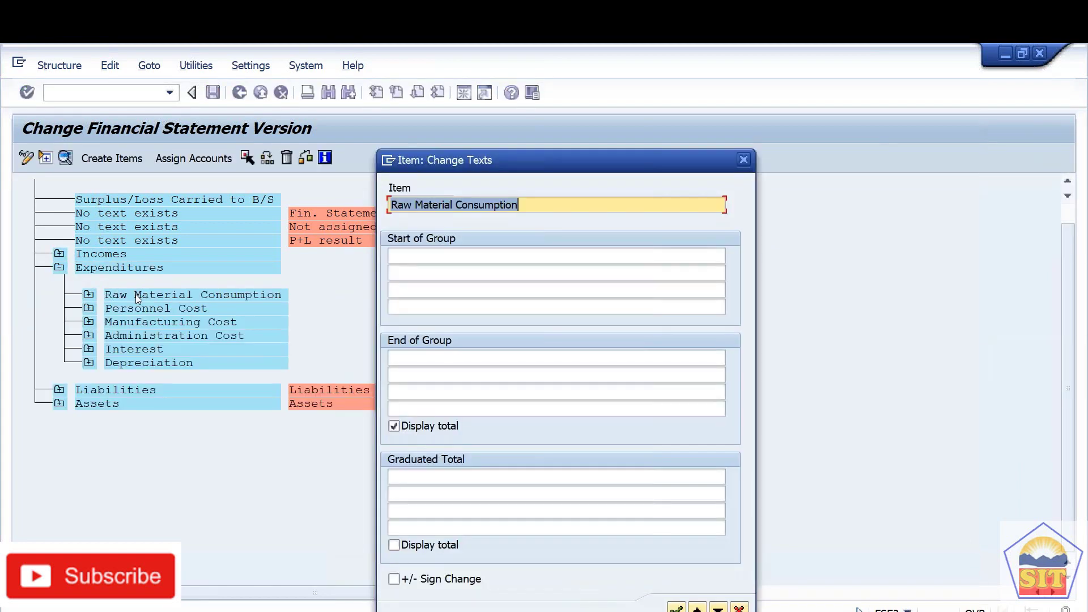
key(Tab)
key(Tab)
key(Tab)
key(Tab)
key(Tab)
key(ctrl+v)
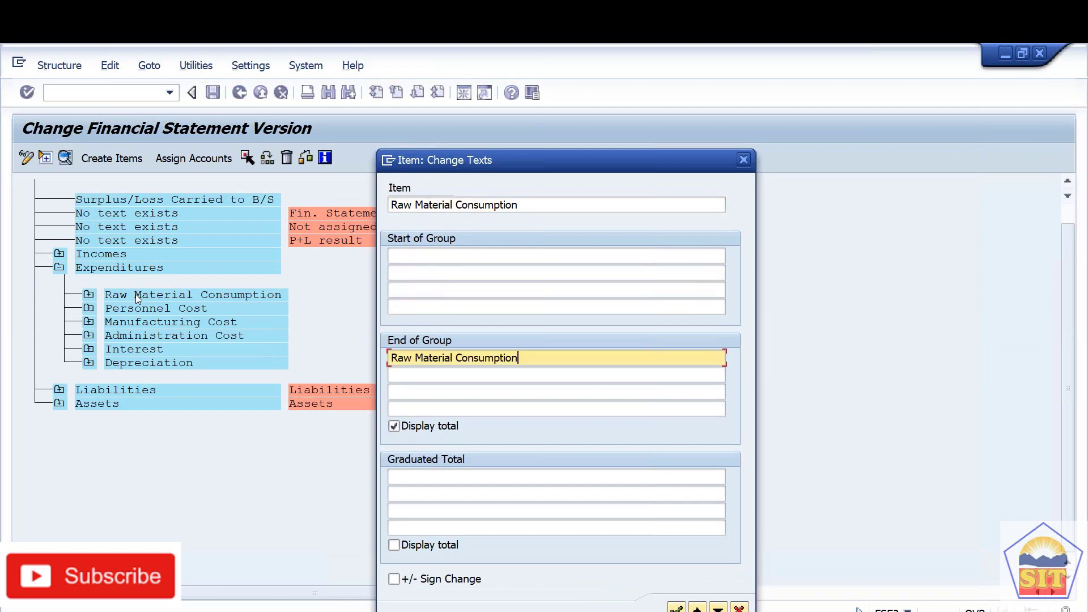
key(Return)
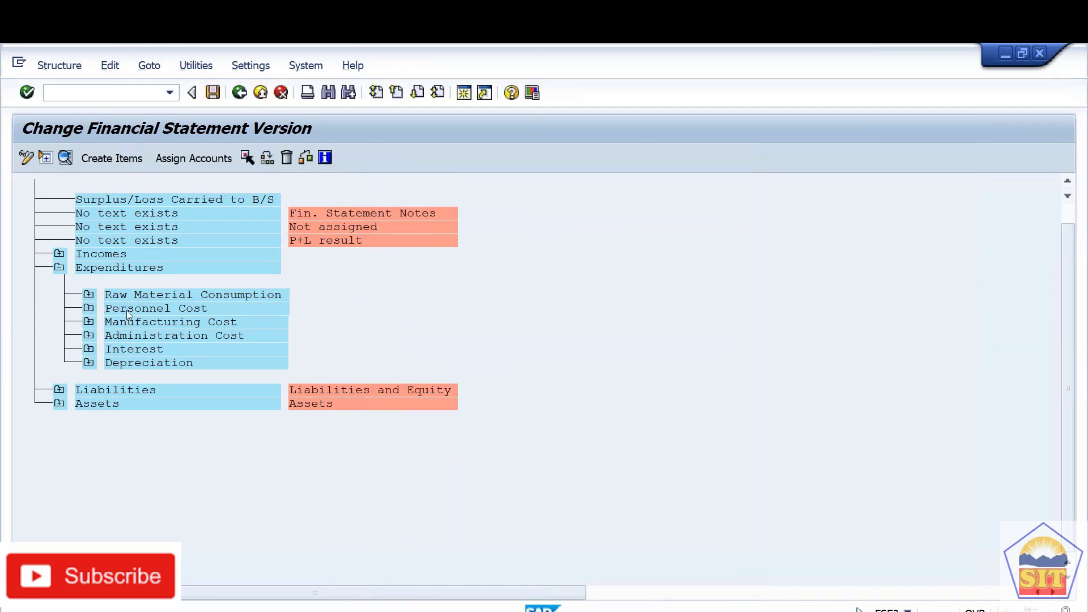
Fill the End of Group text of the Personnel Cost subitem with its item name and accept it.
double_click(127, 311)
key(Tab)
key(Tab)
key(Tab)
key(Tab)
key(Tab)
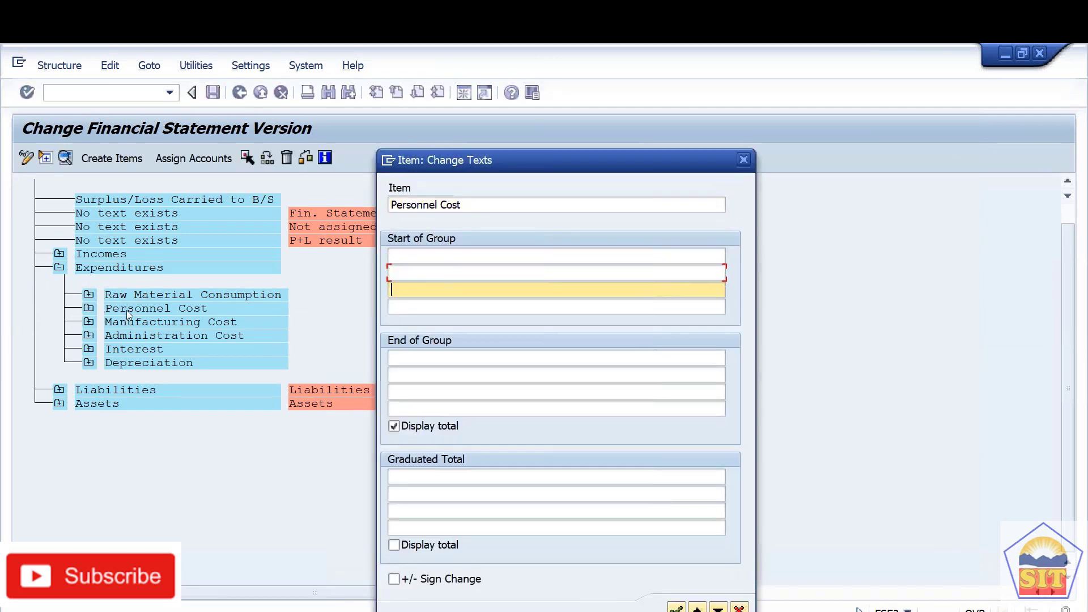
key(ctrl+v)
key(Return)
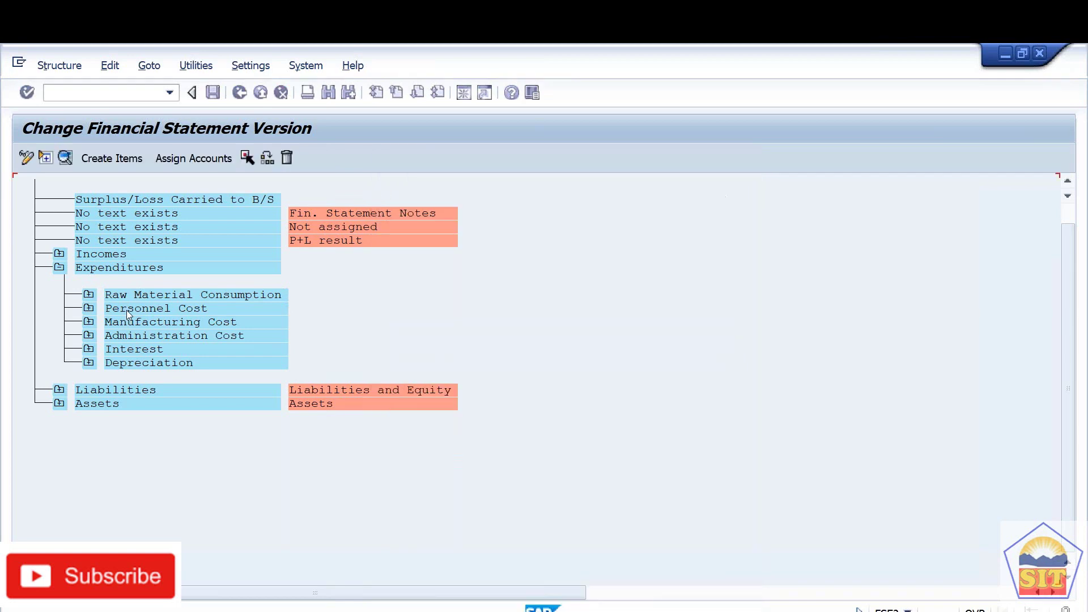
Set the End of Group text of the Manufacturing Cost subitem to Manufacturing Cost and accept it.
double_click(128, 322)
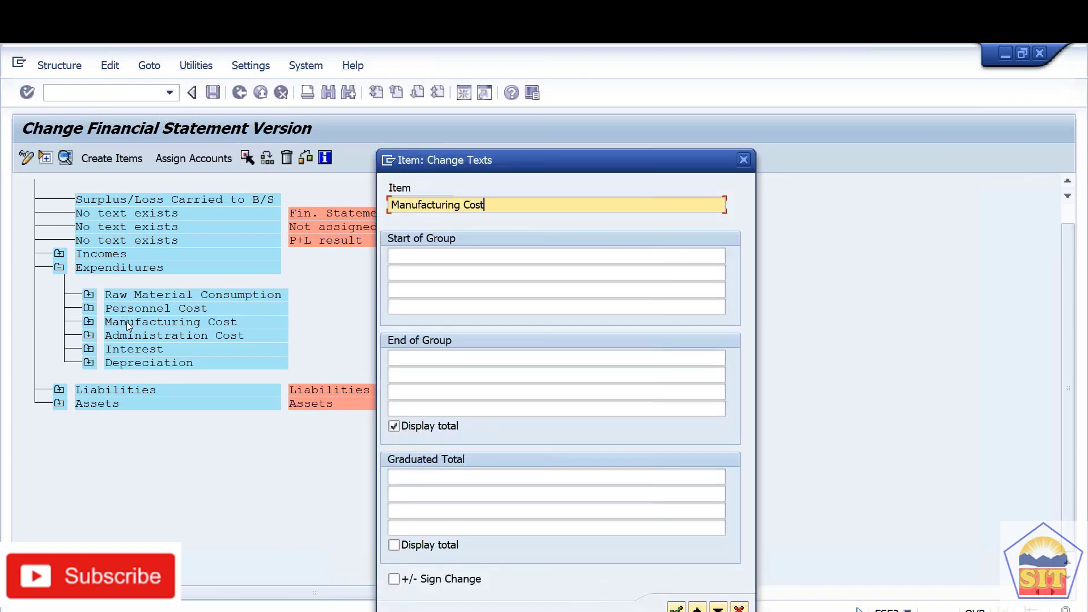
key(Tab)
key(Tab)
key(Tab)
key(Tab)
key(Tab)
key(ctrl+v)
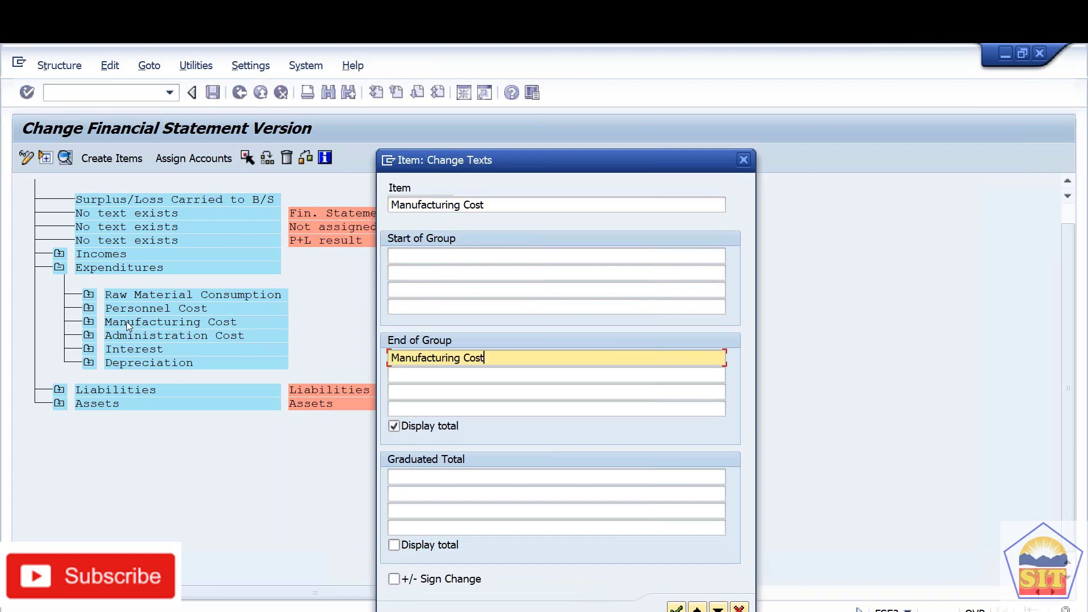
key(Return)
Set the End of Group text of the Administration Cost subitem to Administration Cost and accept it.
double_click(129, 336)
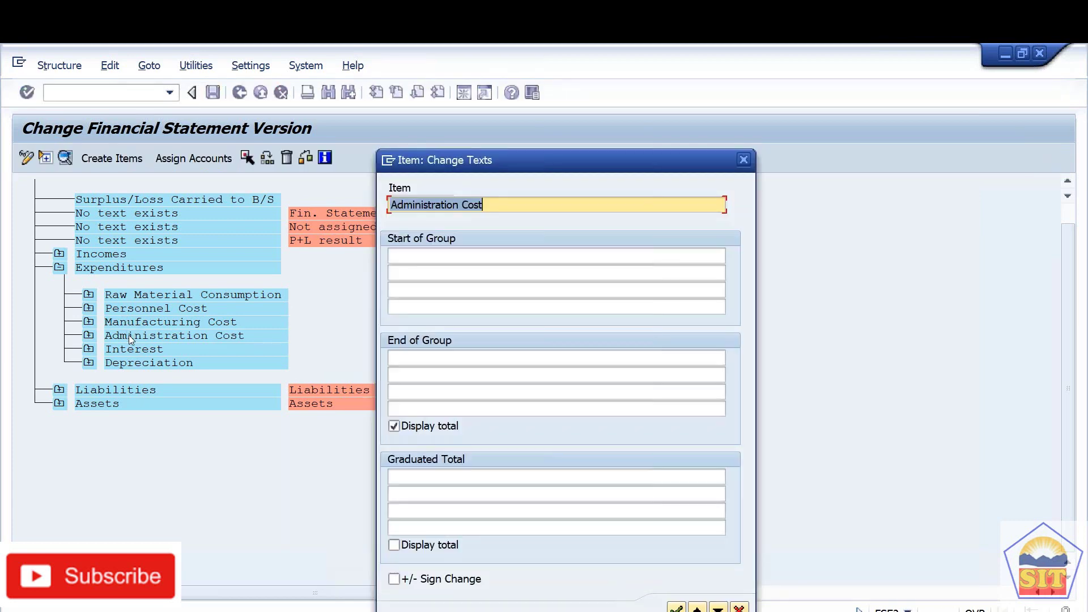
key(Tab)
key(Tab)
key(Tab)
key(Tab)
key(Tab)
key(ctrl+v)
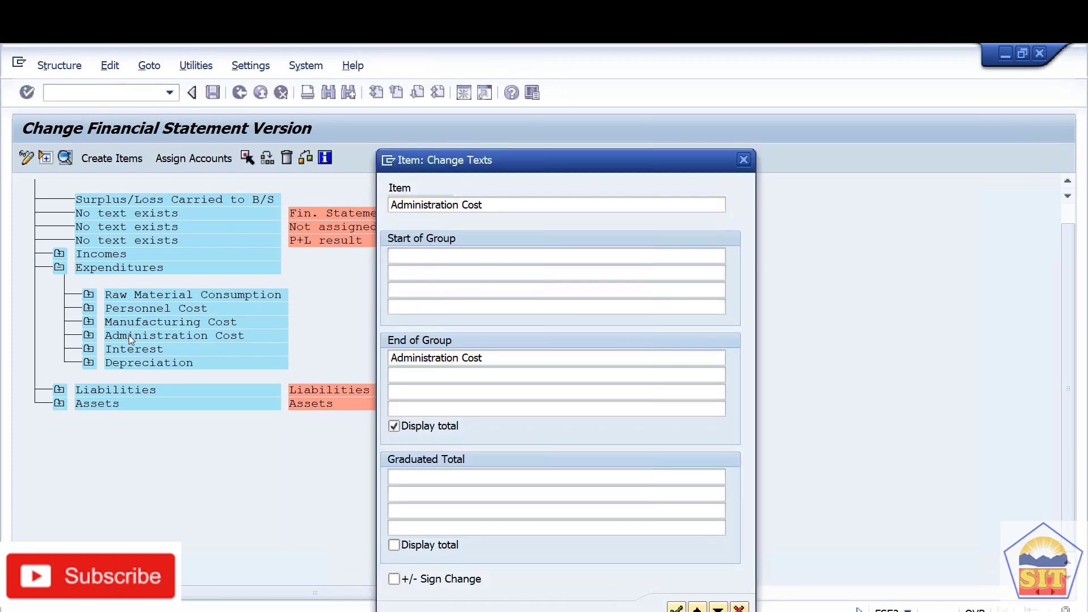
key(Return)
Set the End of Group text of the Interest subitem under Expenditures to Interest and accept it.
double_click(132, 349)
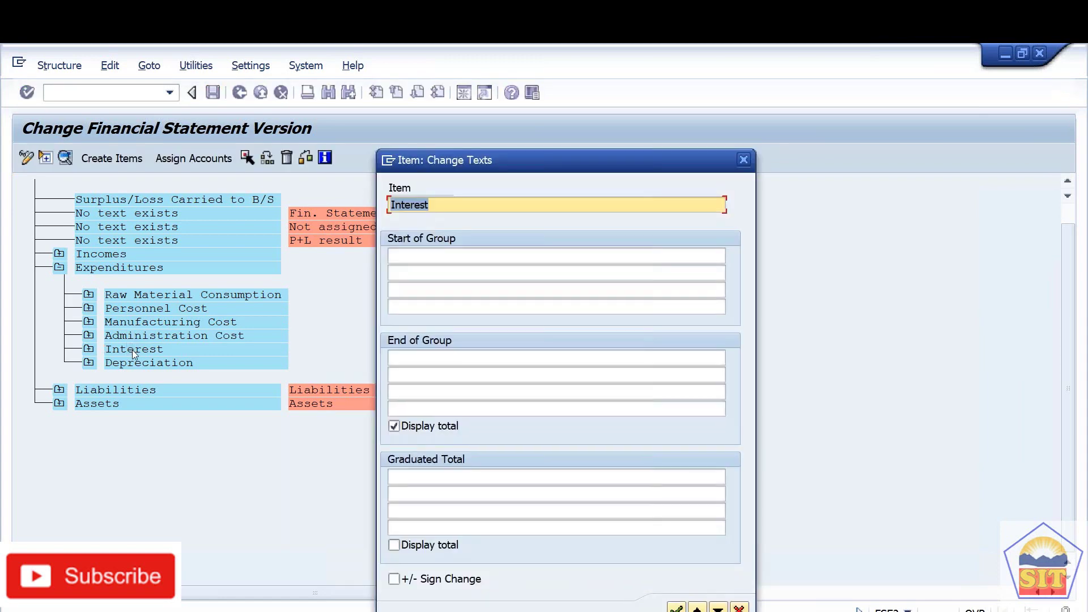
key(Tab)
key(Tab)
key(Tab)
key(Tab)
key(Tab)
text(Interest)
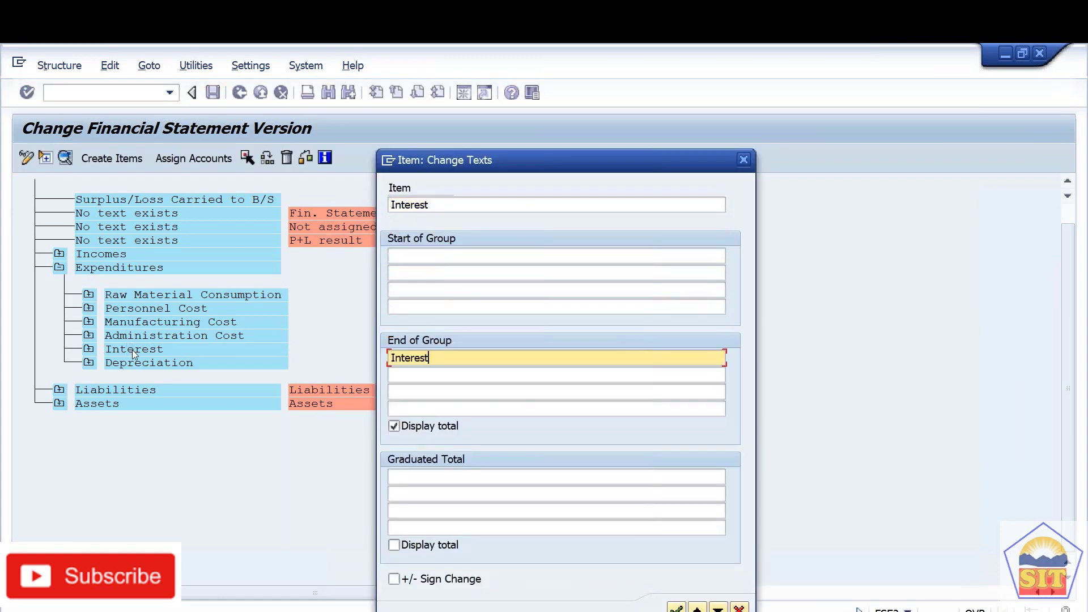
key(Return)
Set the End of Group text of the Depreciation subitem to Depreciation, accept it, and collapse Expenditures.
click(134, 361)
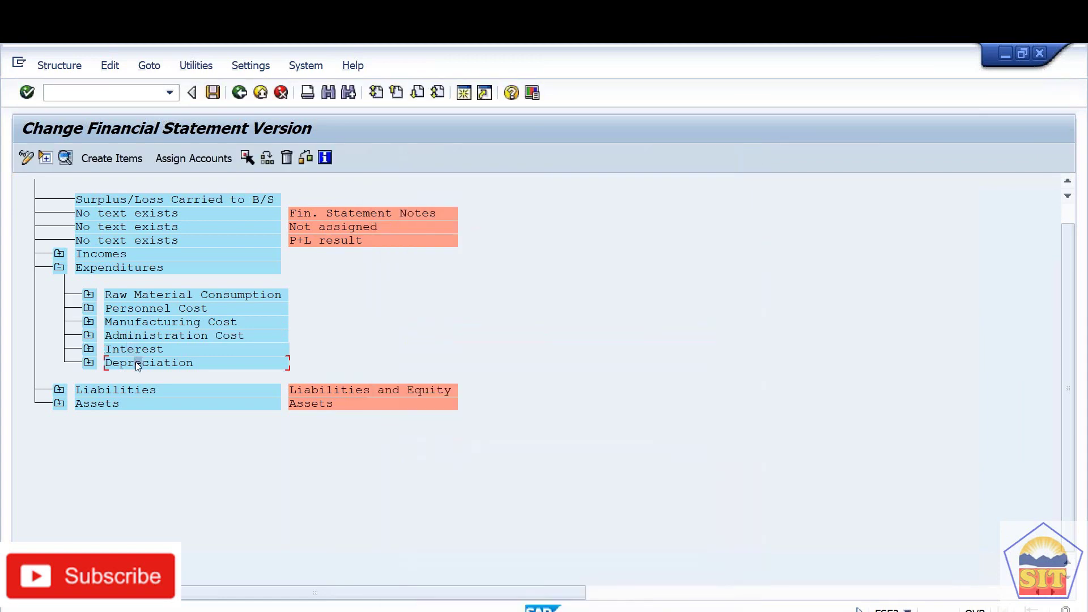
double_click(135, 361)
key(Tab)
key(Tab)
key(Tab)
key(Tab)
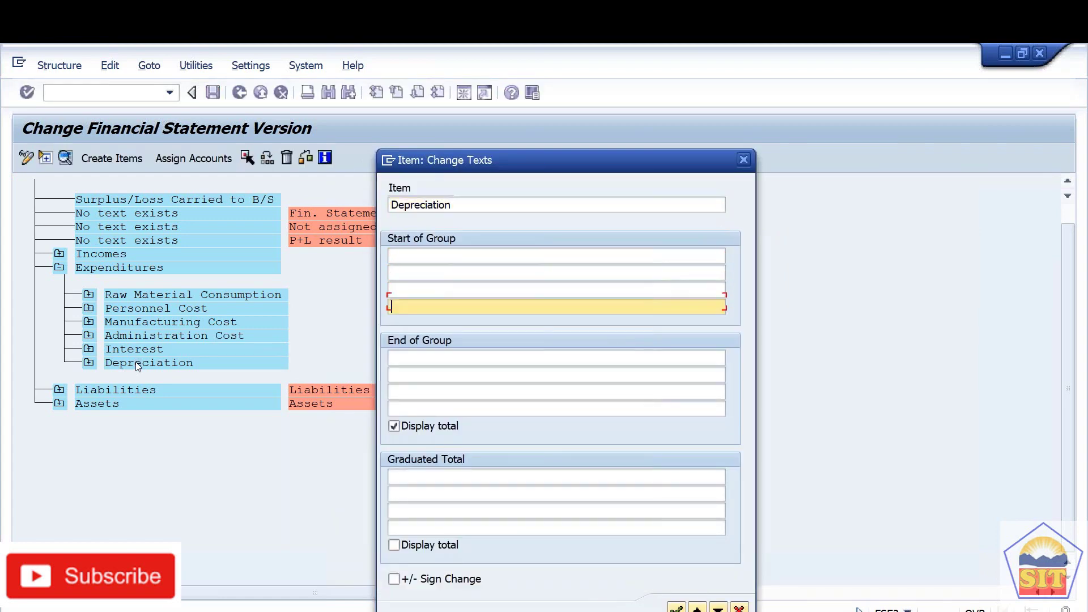
key(Tab)
text(V)
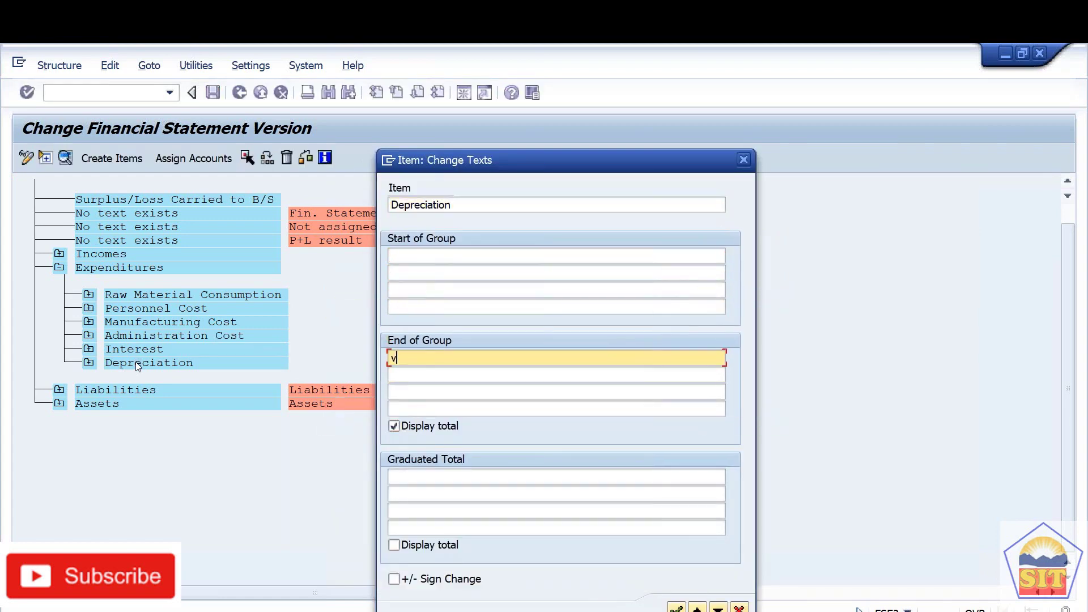
key(BackSpace)
text(Depreciation)
key(Return)
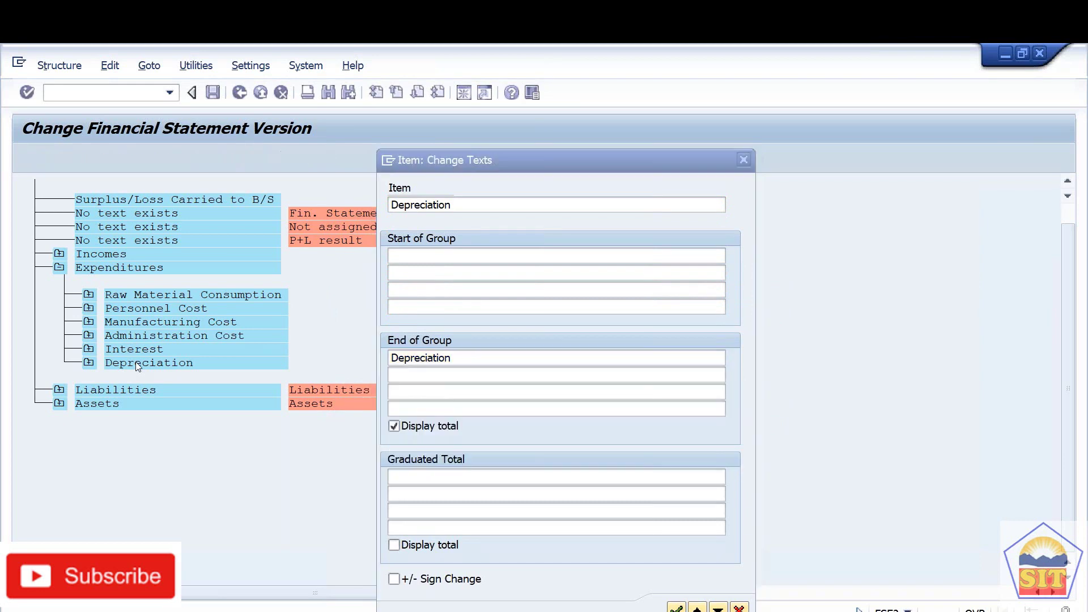
click(59, 267)
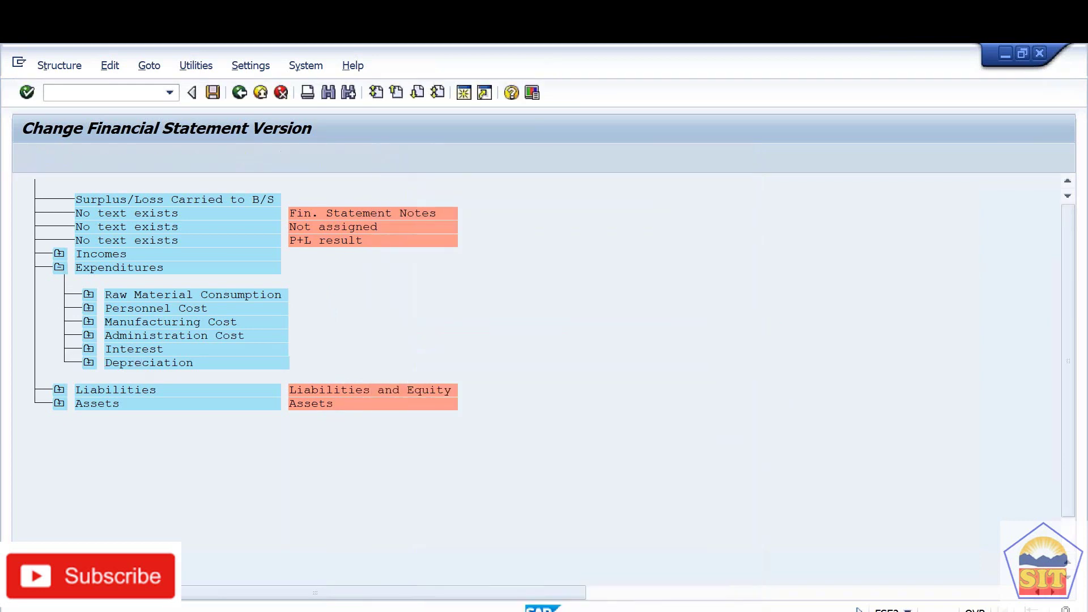
Expand Liabilities and set the Start of Group text of its Share capital subitem to Source of Capital.
click(58, 280)
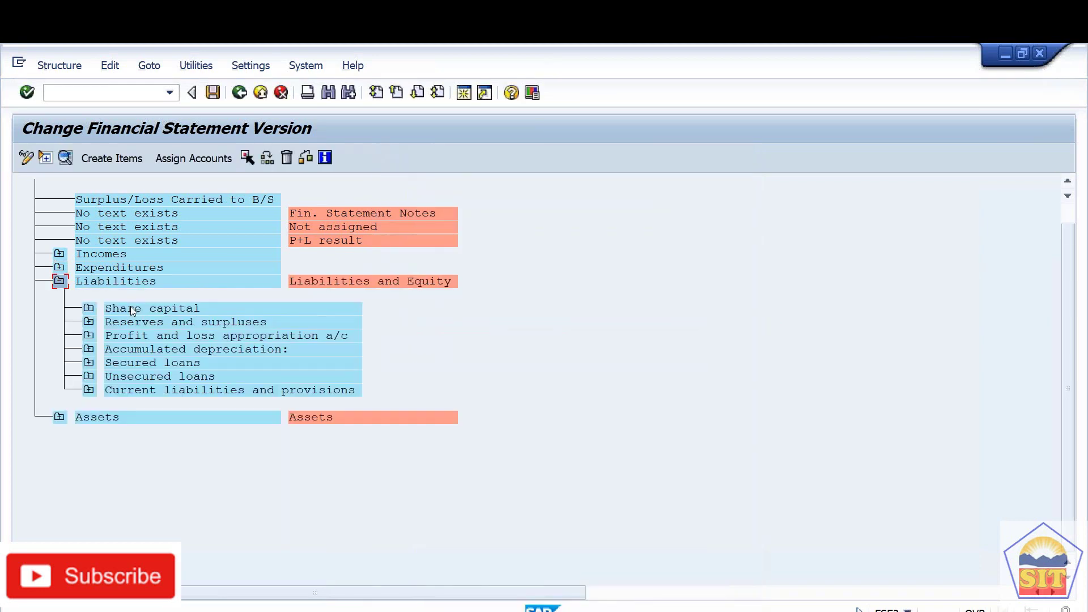
click(144, 307)
double_click(153, 307)
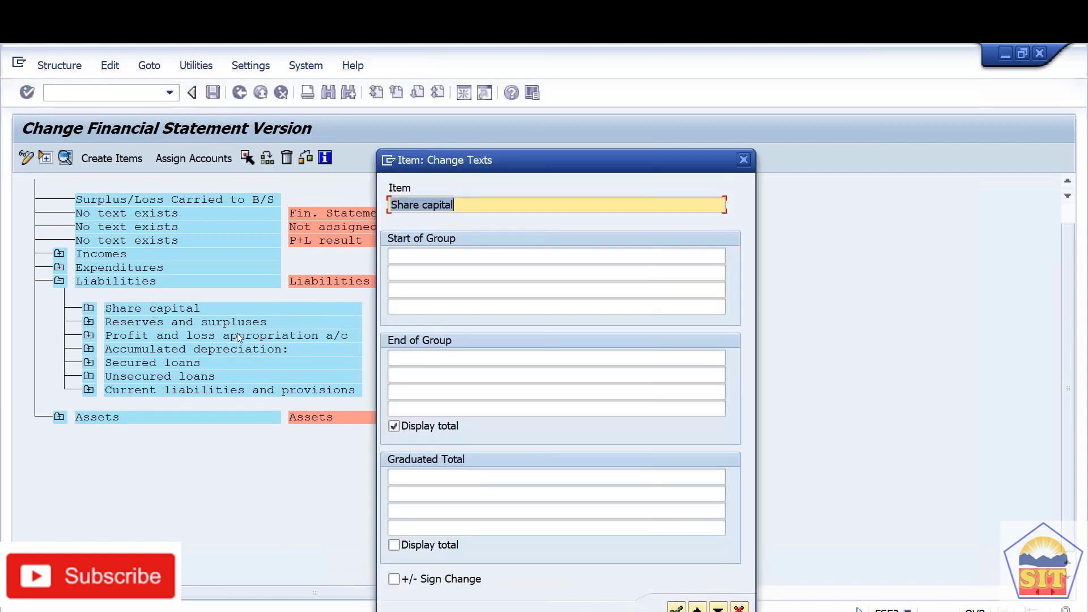
key(Tab)
key(Tab)
key(shift+Tab)
text(S)
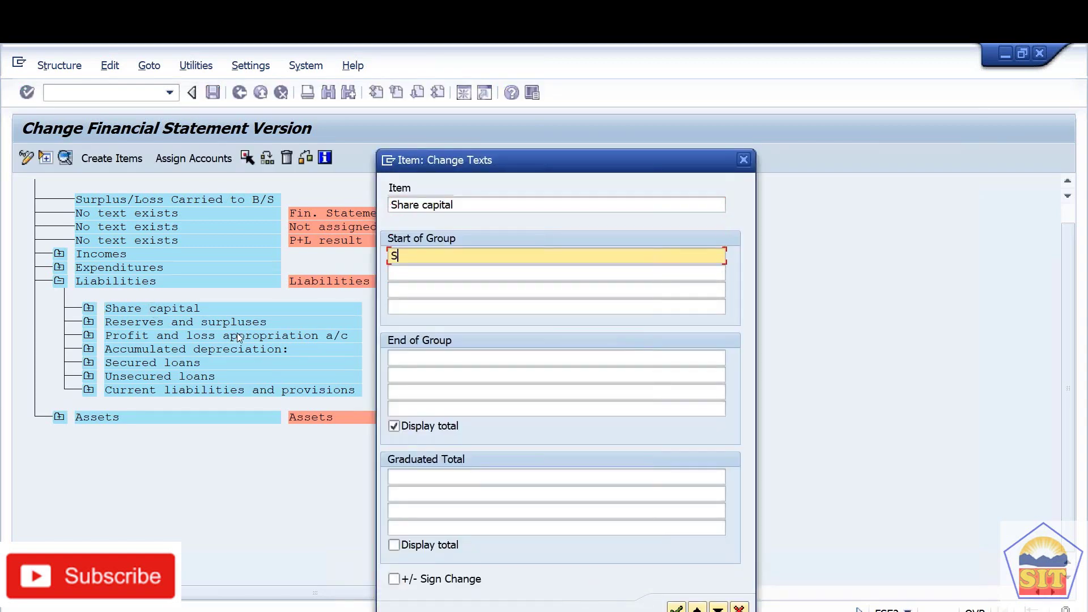
text(ource of Capital)
key(Tab)
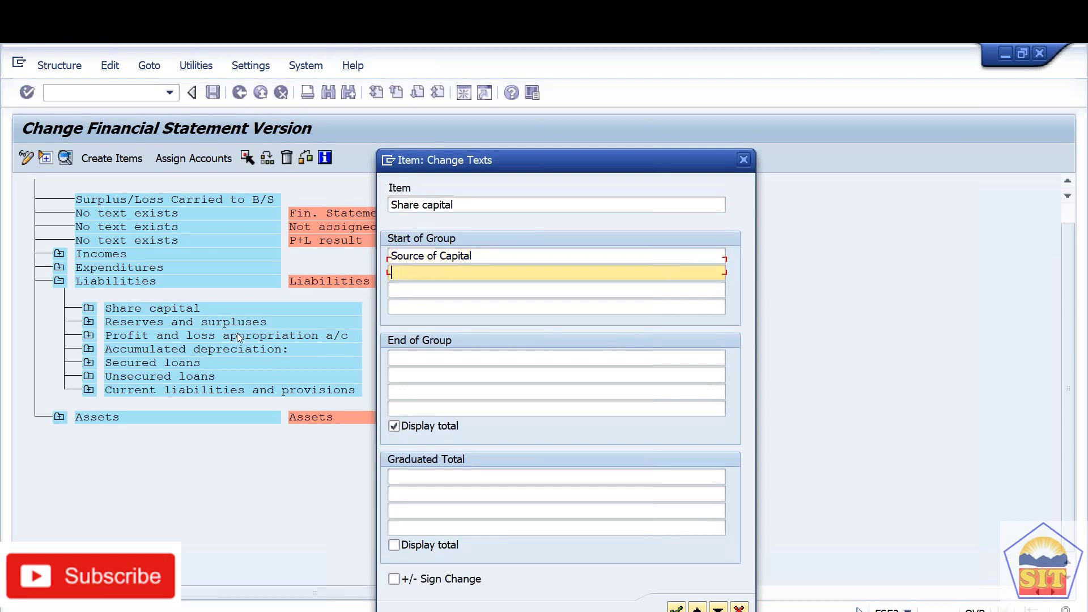
Set the End of Group text of the Share capital subitem to Share Capital and accept the texts.
key(Tab)
key(Tab)
key(Tab)
key(Tab)
key(shift+Tab)
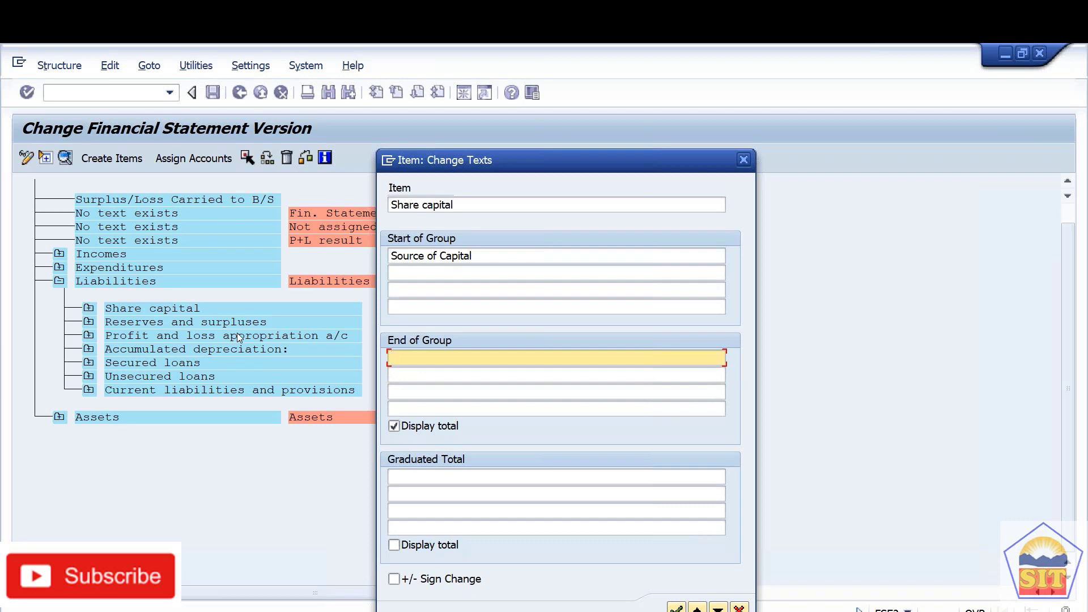
text(Share Capital)
key(Return)
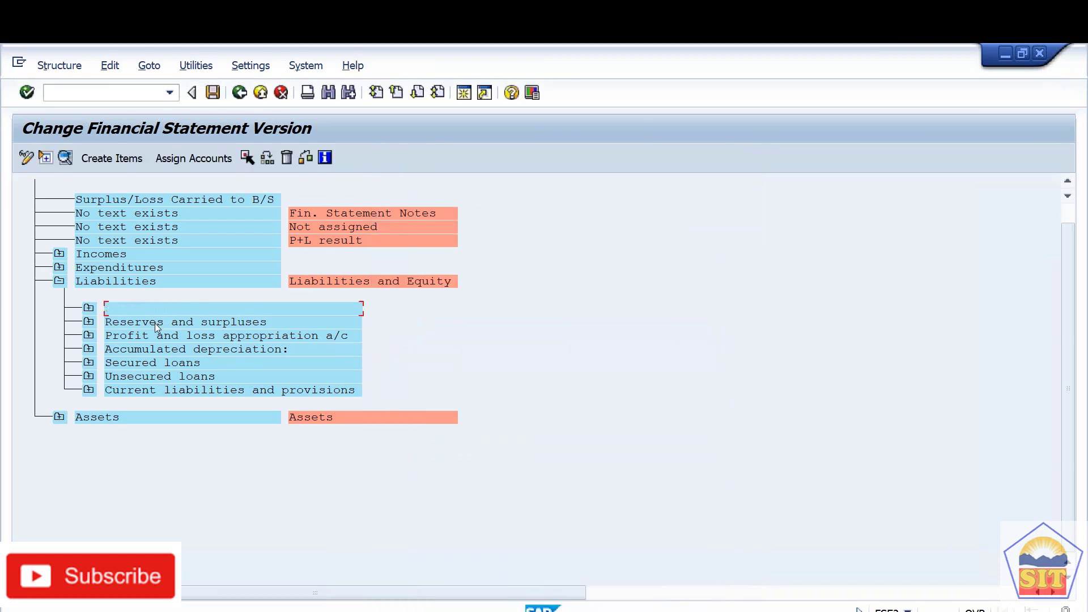
Set the End of Group text of the Reserves and surpluses subitem to Reserves and surpluses and accept it.
double_click(156, 323)
key(Tab)
key(Tab)
key(Tab)
key(Tab)
key(Tab)
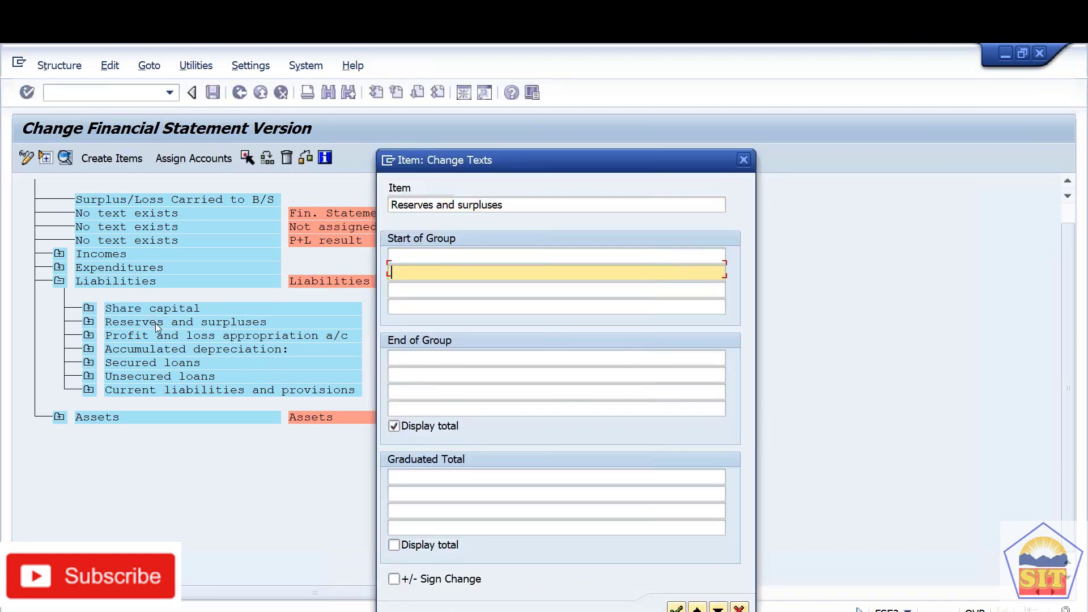
text(Reserves and surpluses)
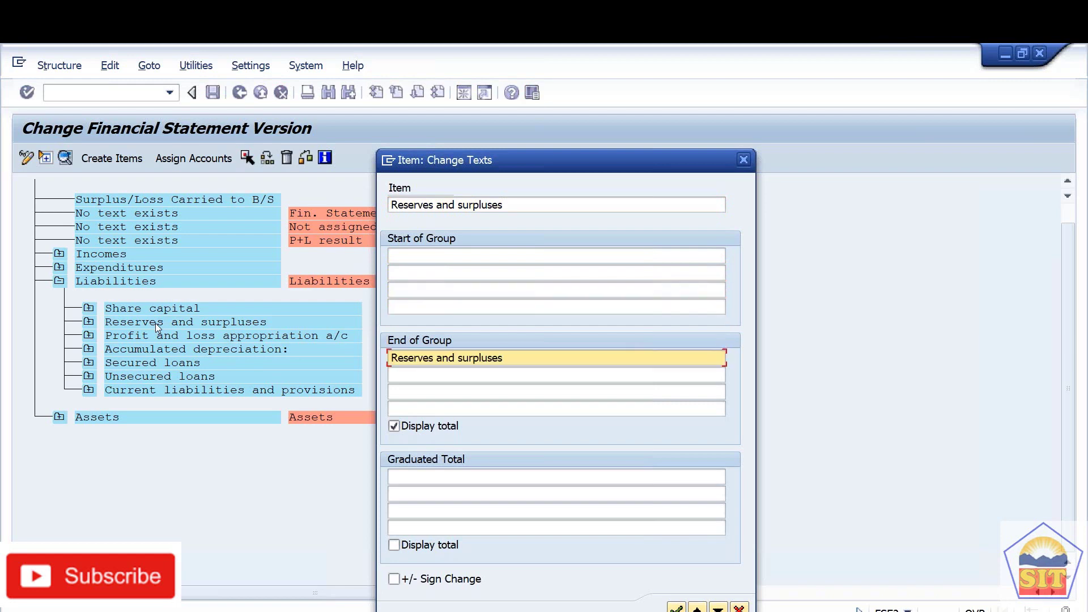
key(Return)
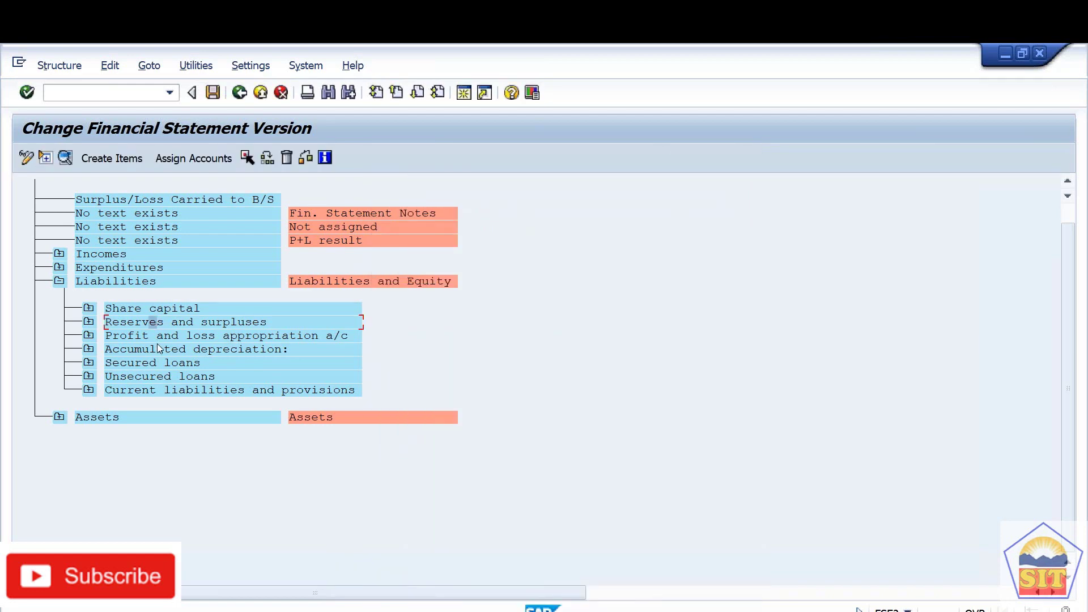
Copy the name of the accumulated depreciation subitem under Liabilities, then remove its trailing colon so the item reads Accumulated depreciation.
double_click(158, 347)
key(ctrl+c)
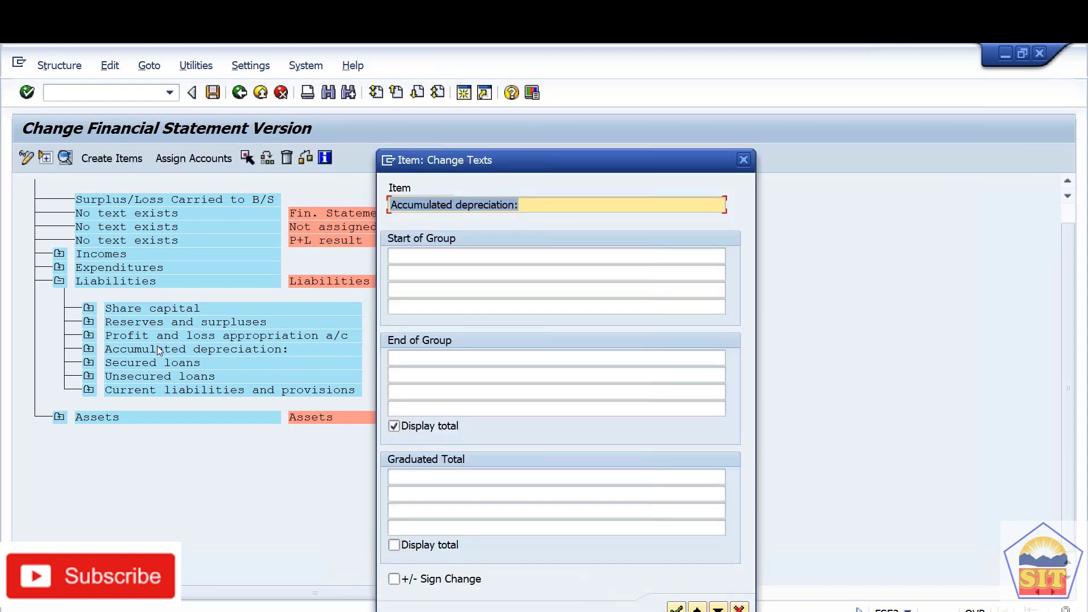
key(End)
key(BackSpace)
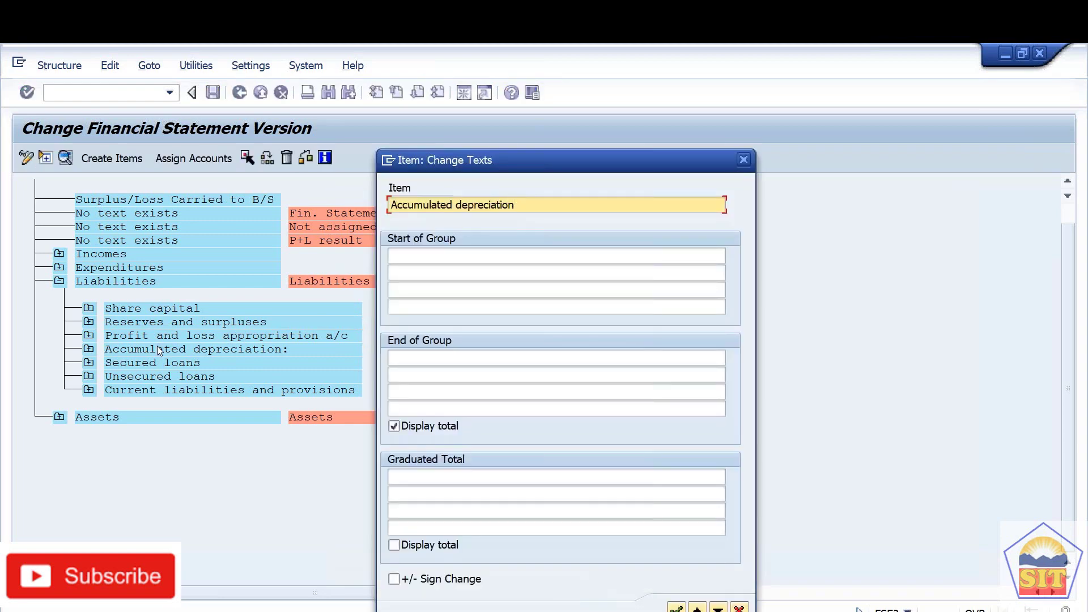
Insert the copied item name as the End of Group text of the Accumulated depreciation subitem and accept the texts.
key(Tab)
key(Tab)
key(Tab)
key(Tab)
key(Tab)
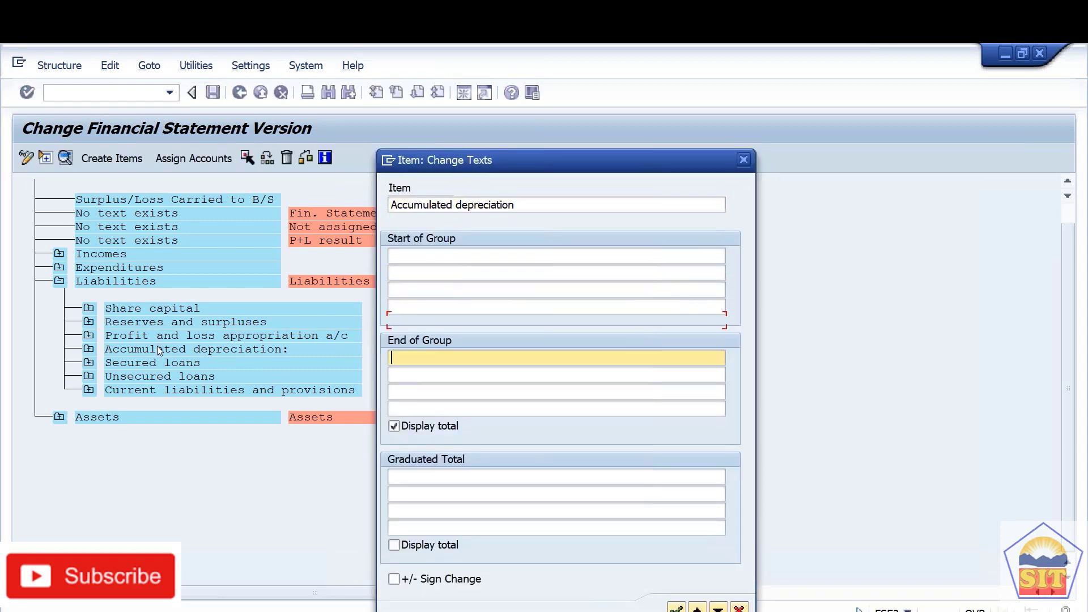
key(ctrl+v)
key(Return)
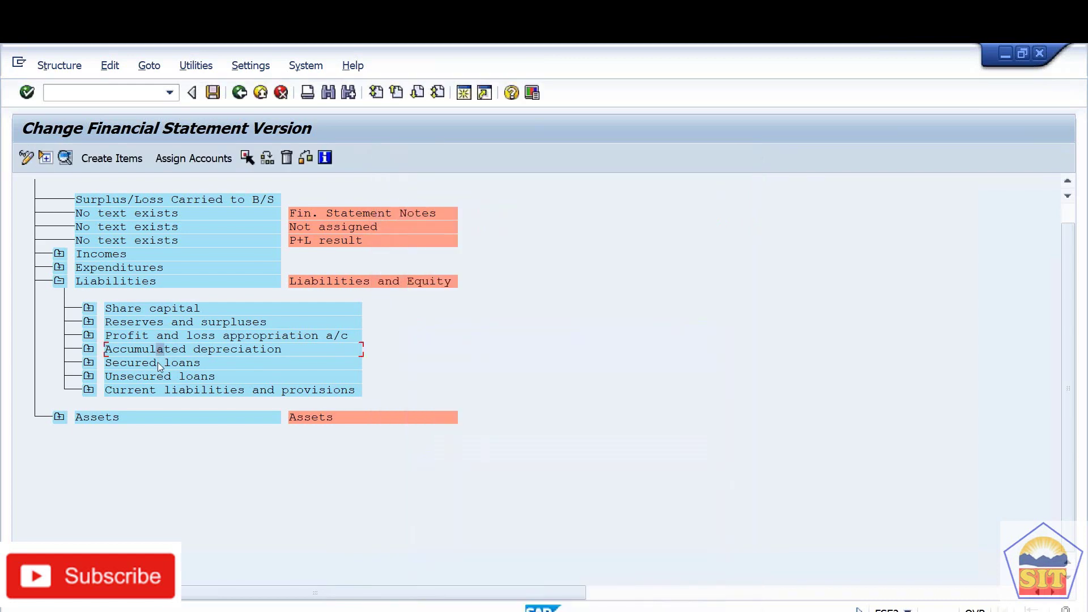
Set the End of Group text of the Secured loans subitem to its copied item name, Secured loans, and accept it.
double_click(158, 362)
key(ctrl+c)
key(Tab)
key(Tab)
key(Tab)
key(Tab)
key(Tab)
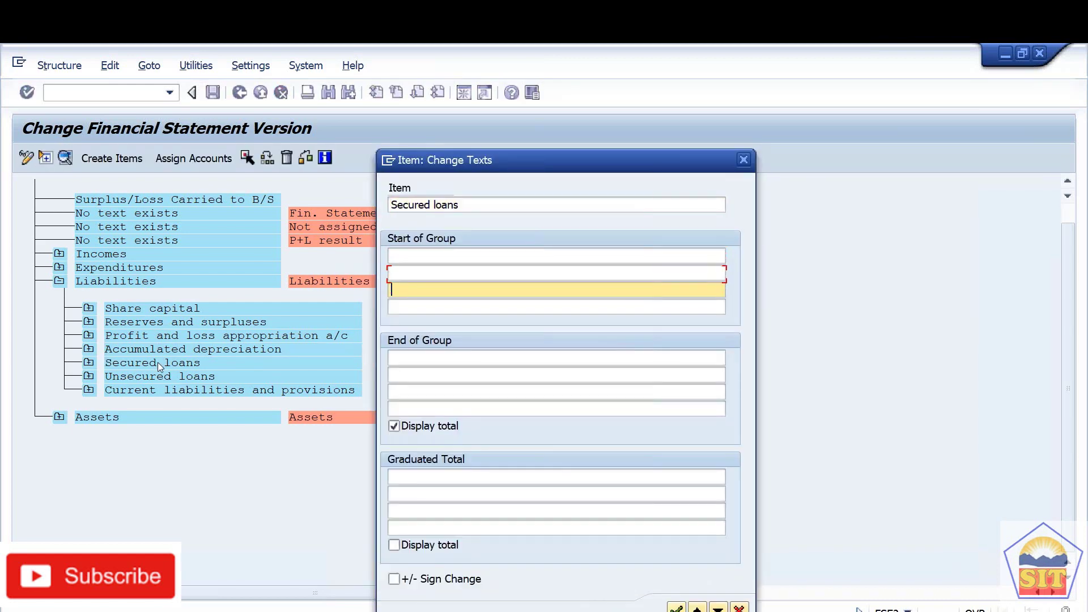
key(ctrl+v)
key(Return)
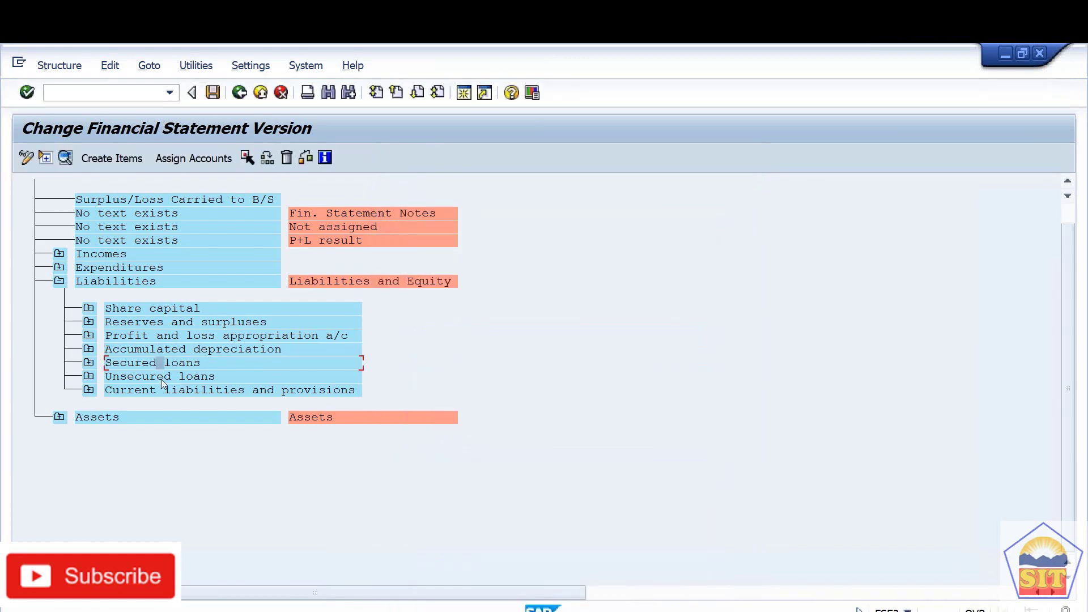
Set the End of Group text of the Unsecured loans subitem to Unsecured loans and accept it.
double_click(161, 380)
key(Tab)
key(Tab)
key(Tab)
key(Tab)
key(Tab)
key(Tab)
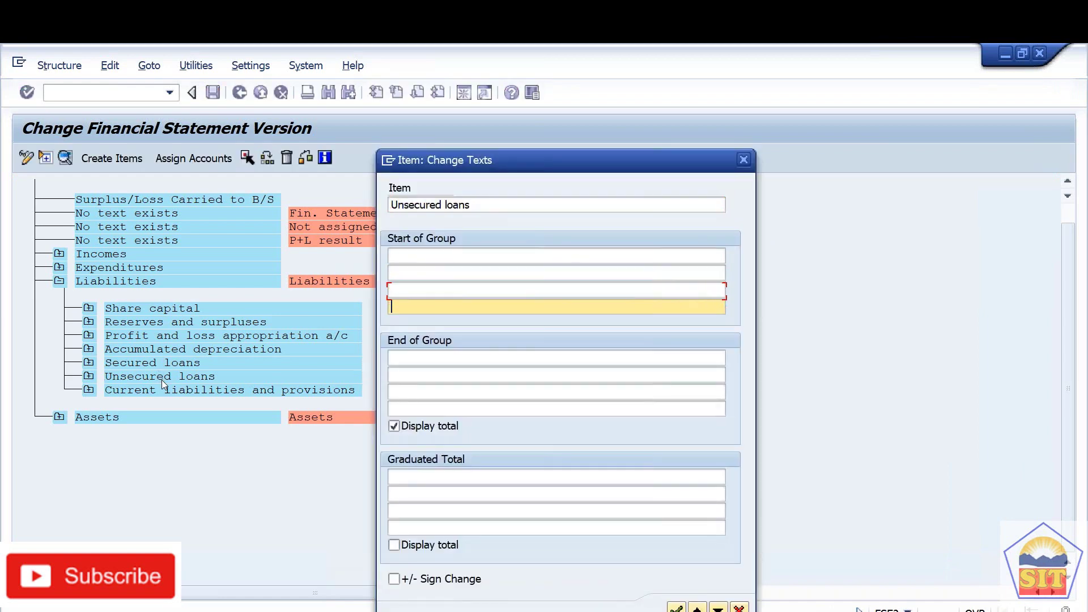
key(shift+Tab)
text(Unsecured loans)
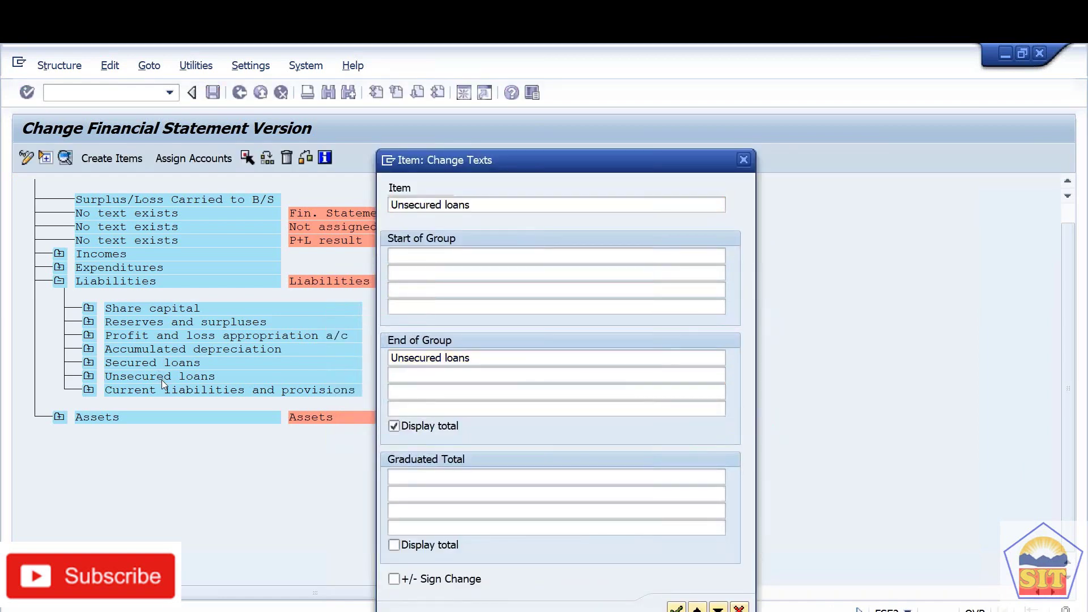
key(Return)
Set the End of Group text of the Current liabilities and provisions subitem to Current liabilities and provisions.
double_click(165, 390)
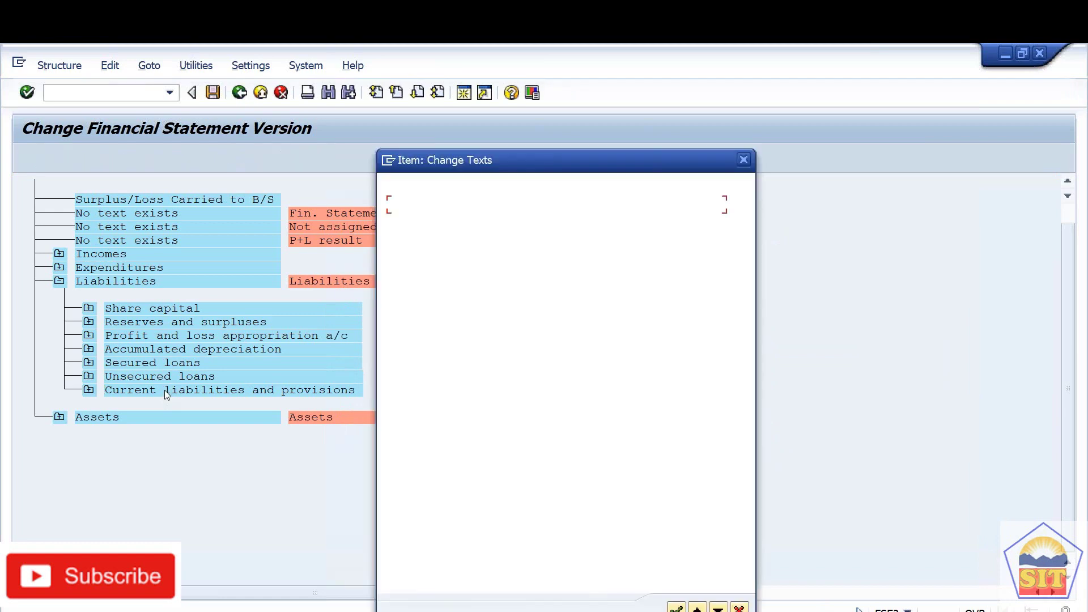
key(Tab)
key(Tab)
key(Tab)
key(Tab)
key(Tab)
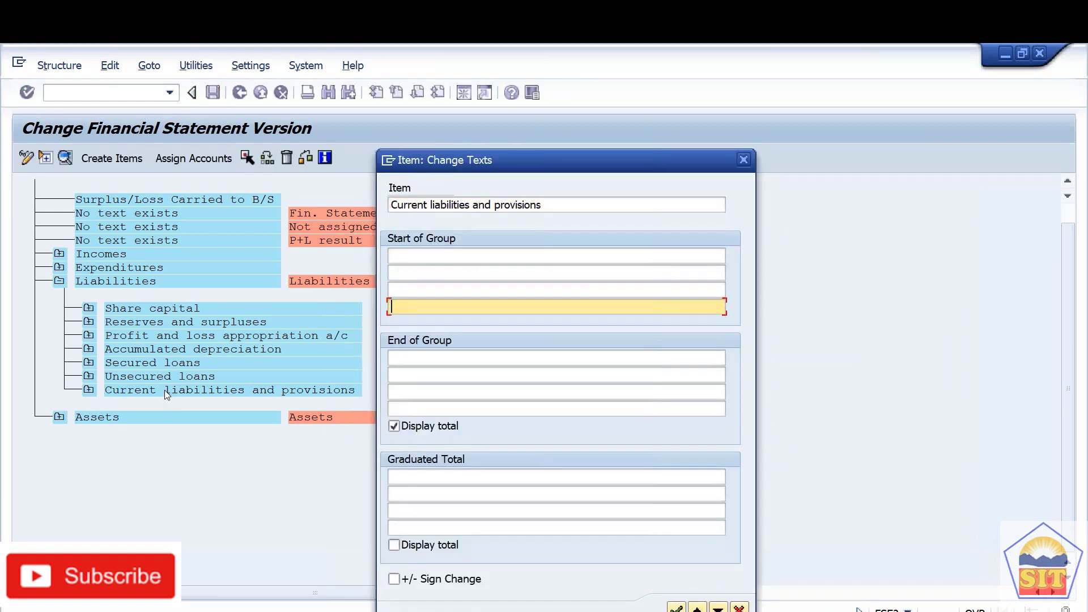
text(Current liabilities and provisions)
key(shift+Tab)
key(shift+Tab)
key(shift+Tab)
key(shift+Tab)
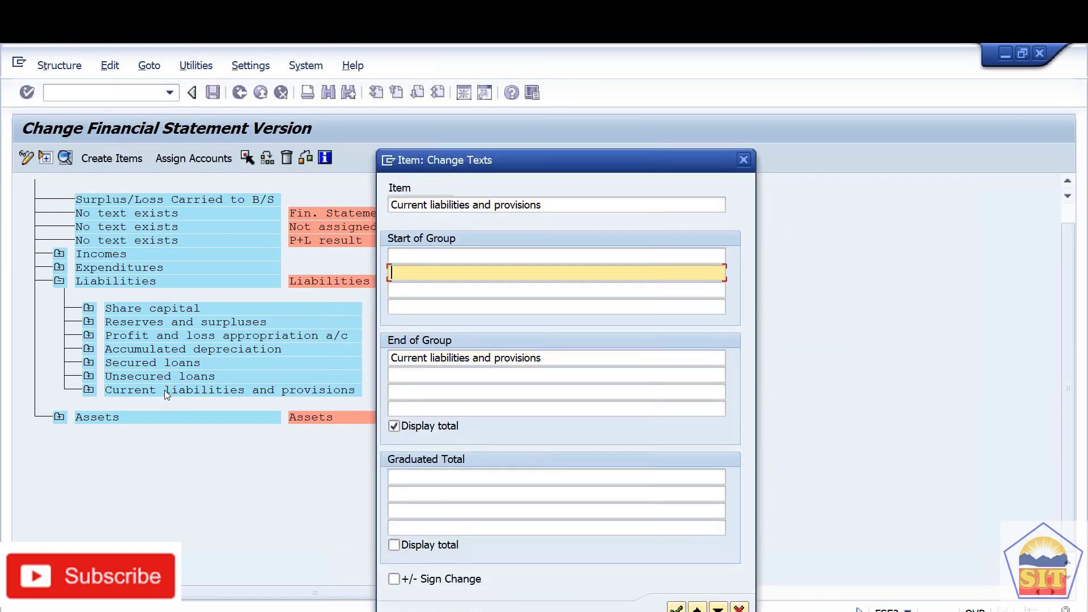
text(Li)
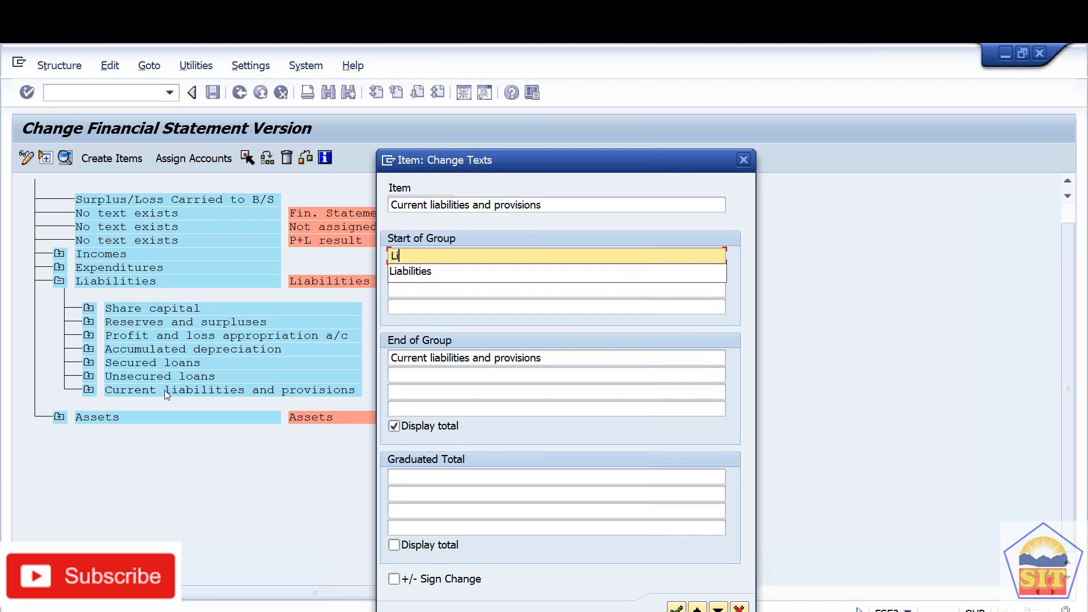
key(Down)
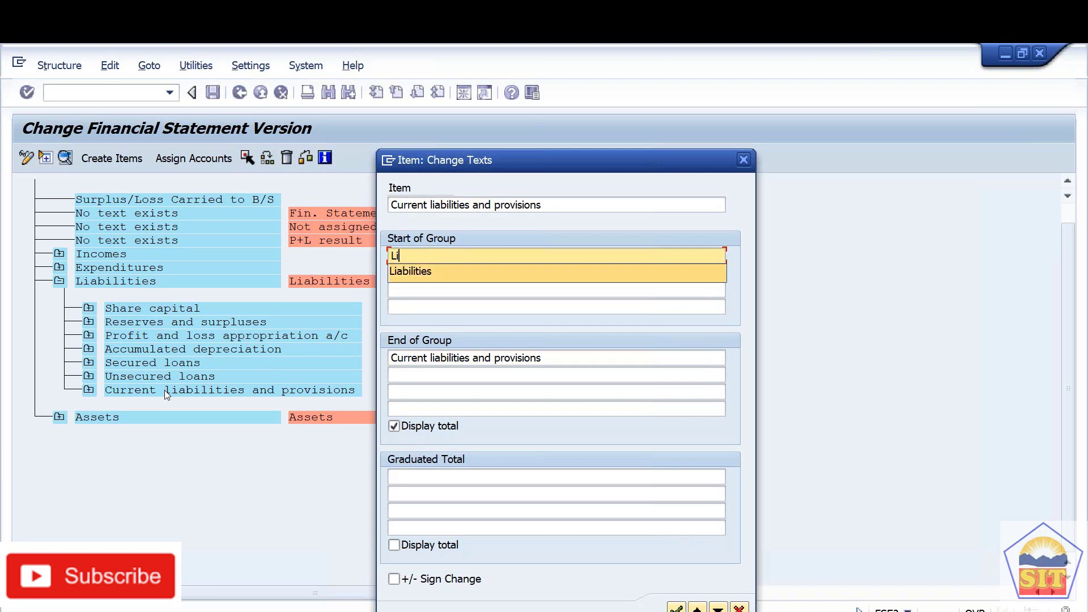
key(BackSpace)
key(BackSpace)
key(Tab)
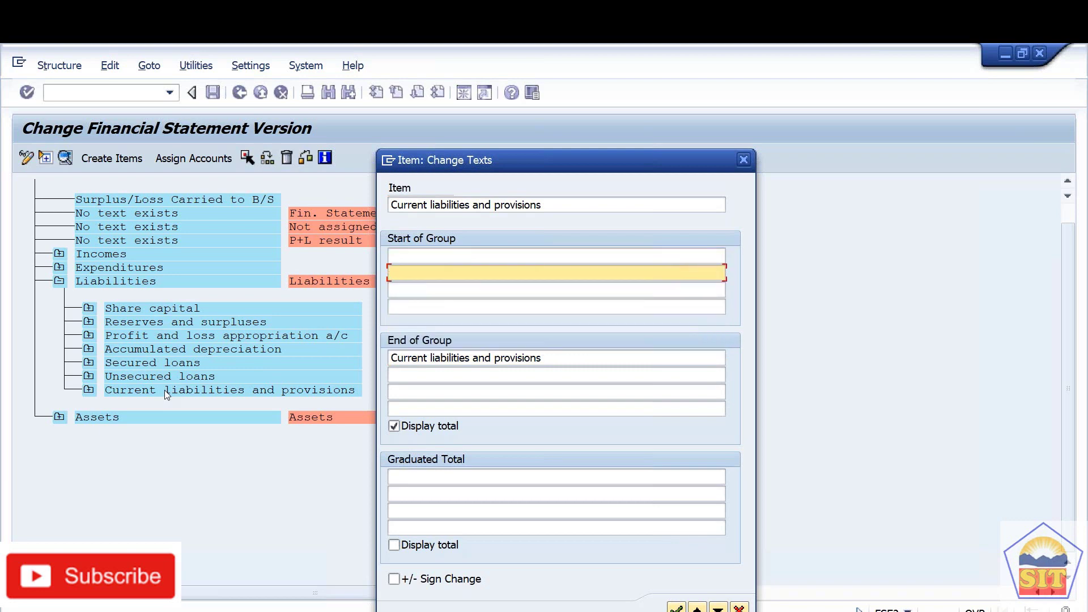
key(shift+Tab)
text(Current liabilities and provisions)
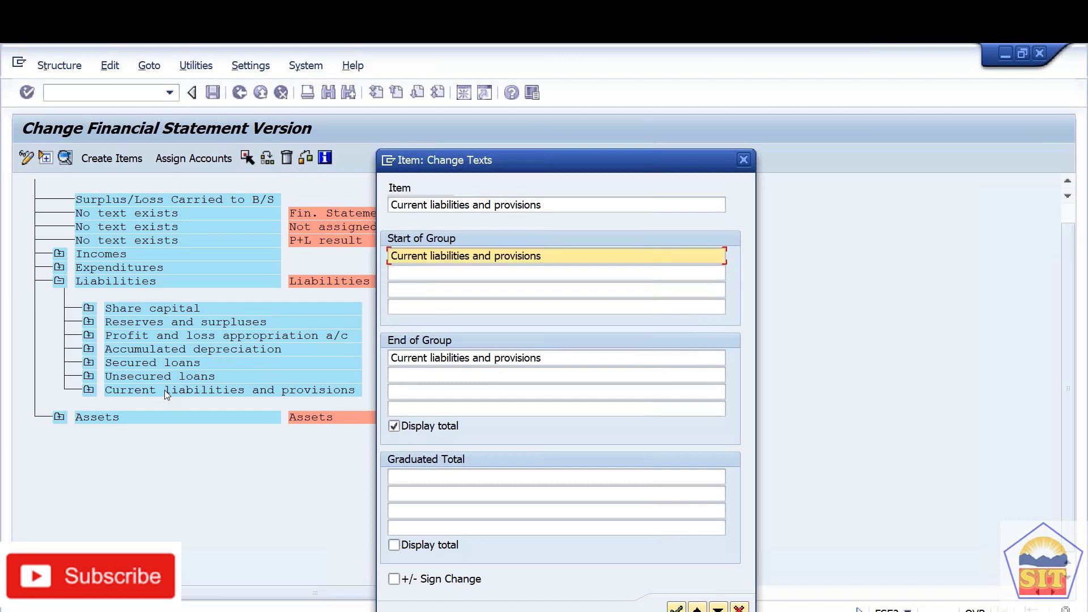
key(BackSpace)
key(BackSpace)
key(BackSpace)
key(BackSpace)
key(BackSpace)
key(BackSpace)
key(BackSpace)
key(BackSpace)
key(BackSpace)
key(BackSpace)
key(BackSpace)
key(BackSpace)
key(BackSpace)
key(BackSpace)
key(BackSpace)
key(BackSpace)
key(BackSpace)
key(BackSpace)
key(BackSpace)
key(BackSpace)
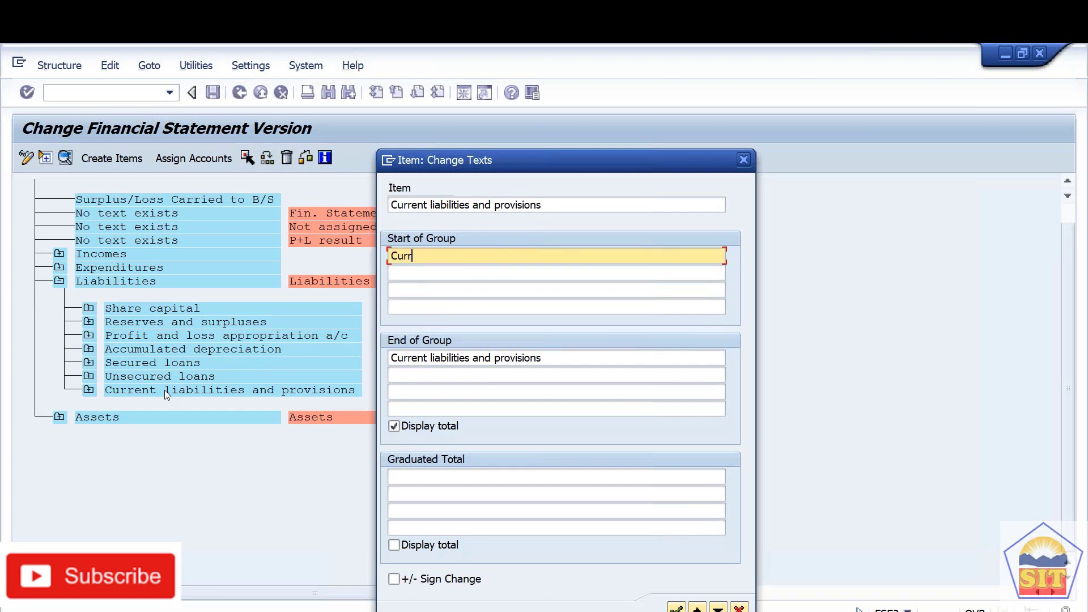
key(BackSpace)
key(BackSpace)
key(BackSpace)
key(BackSpace)
key(Escape)
Accept the texts of the Current liabilities and provisions subitem and expand Assets.
key(Tab)
key(Tab)
key(Tab)
key(Tab)
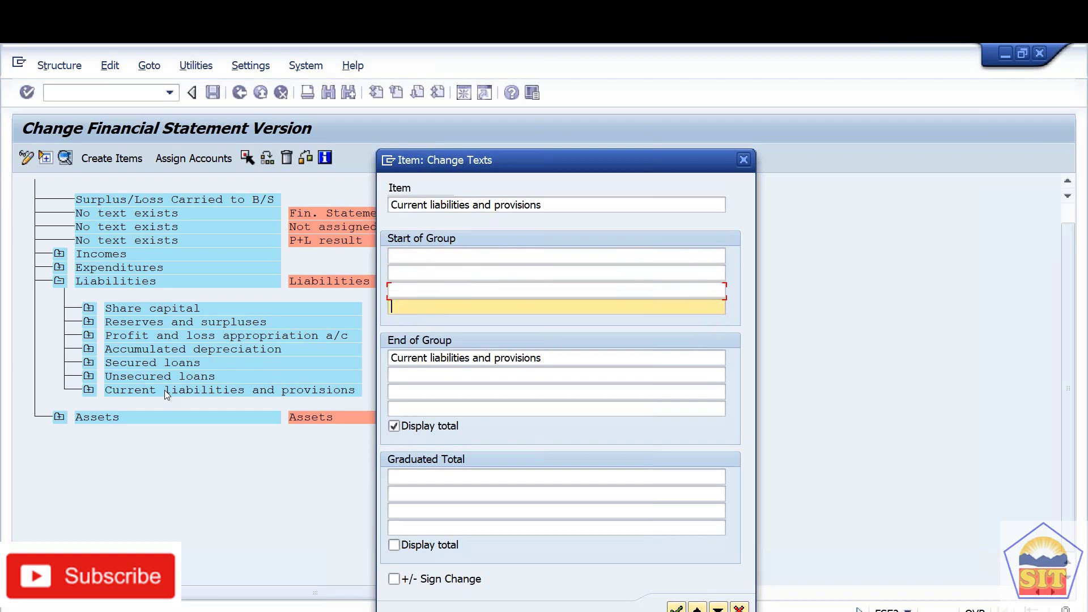
key(Return)
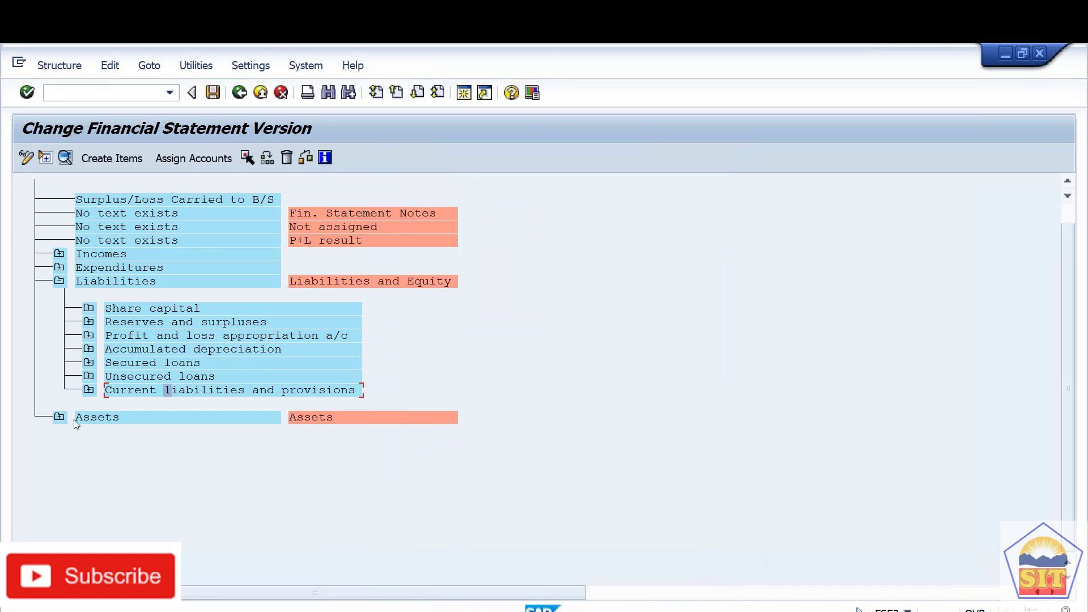
click(61, 418)
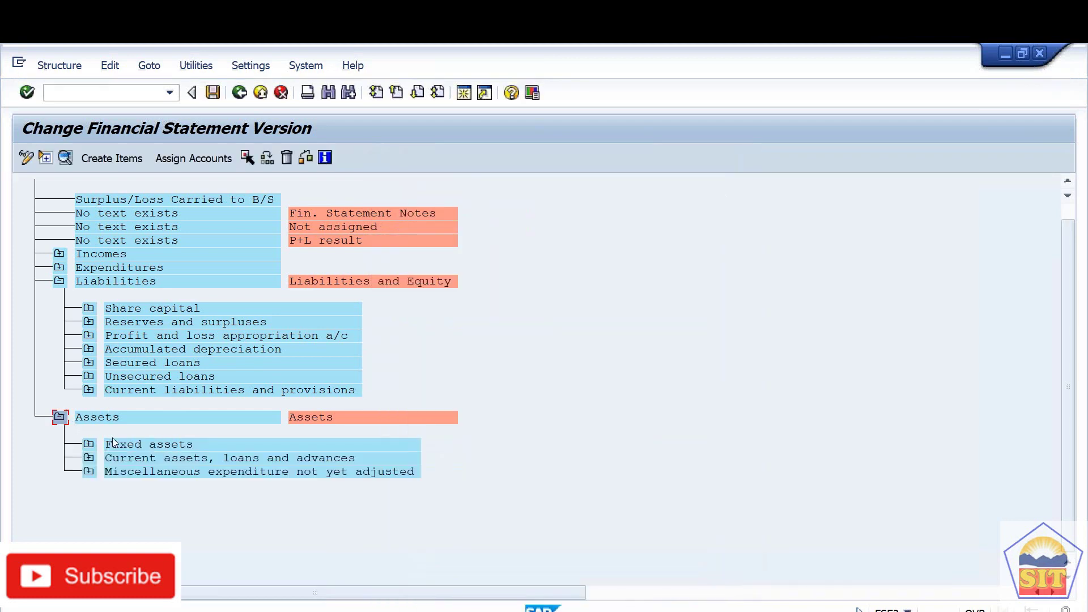
Set the Start of Group text of the Fixed assets subitem under Assets to Application of Asset.
double_click(145, 444)
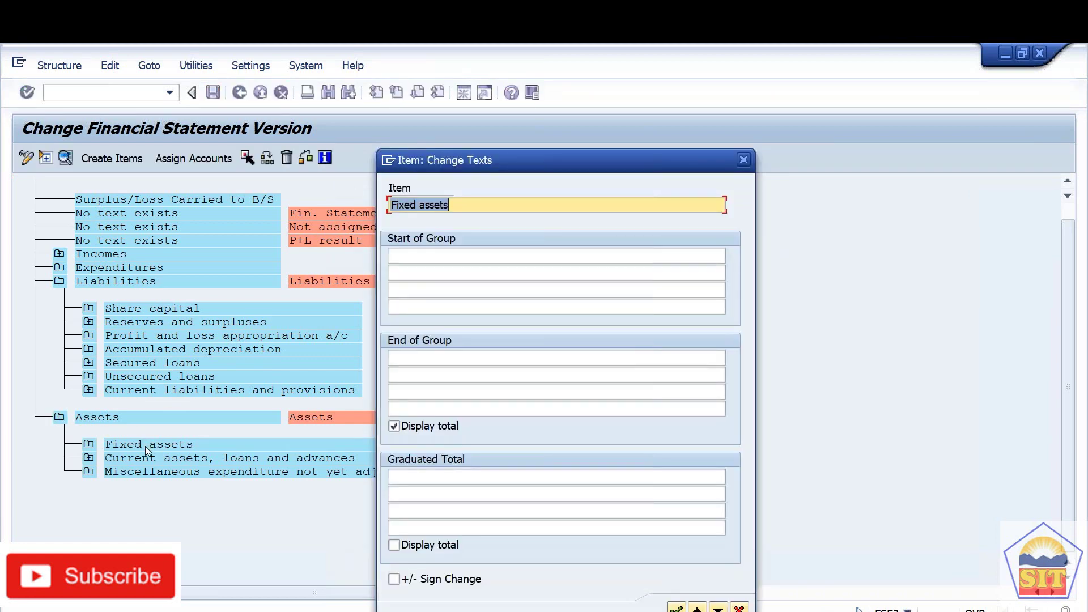
key(Tab)
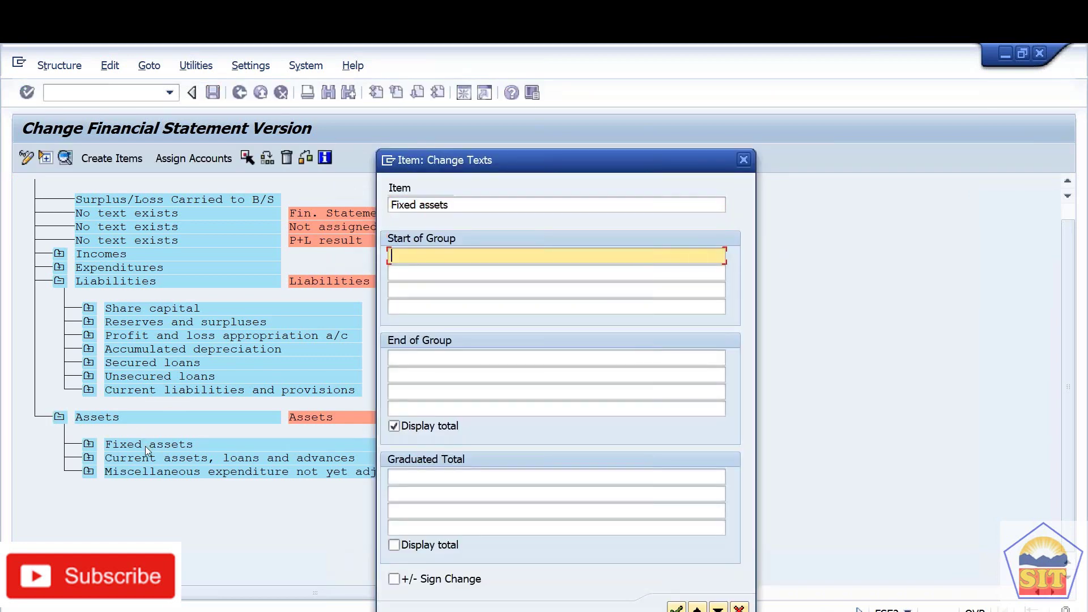
text(A)
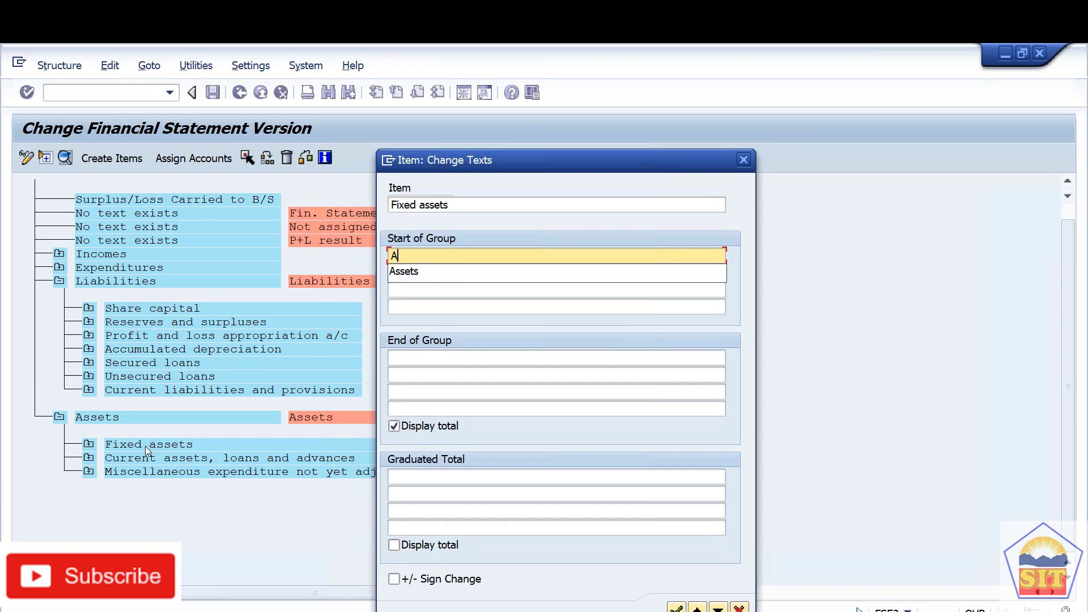
text(pplication of Asset)
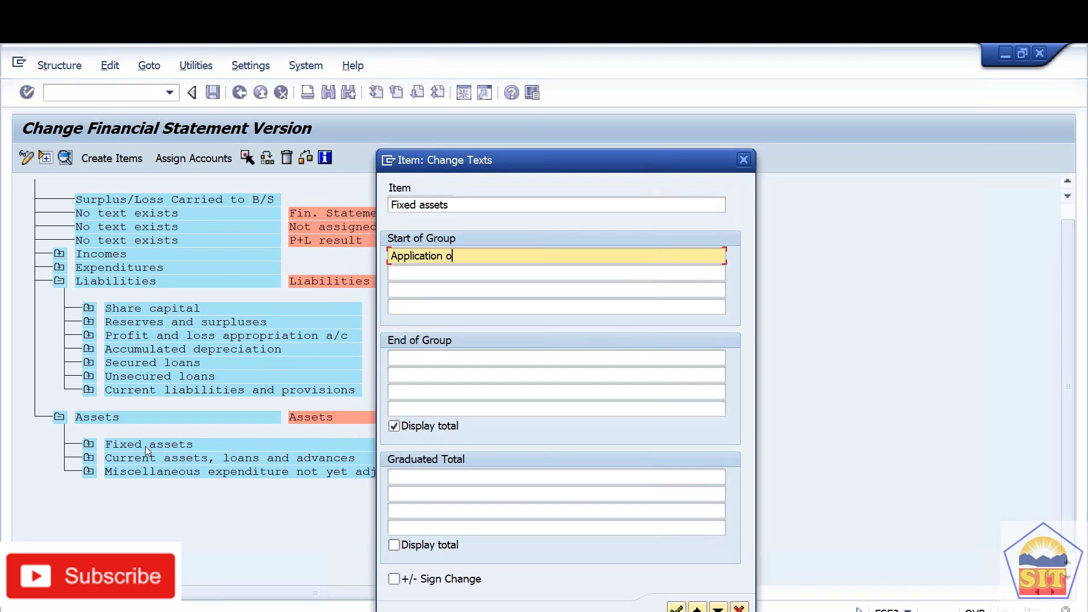
Set the End of Group text of the Fixed assets subitem to its copied item name, Fixed assets.
key(Tab)
key(Tab)
key(Tab)
key(Tab)
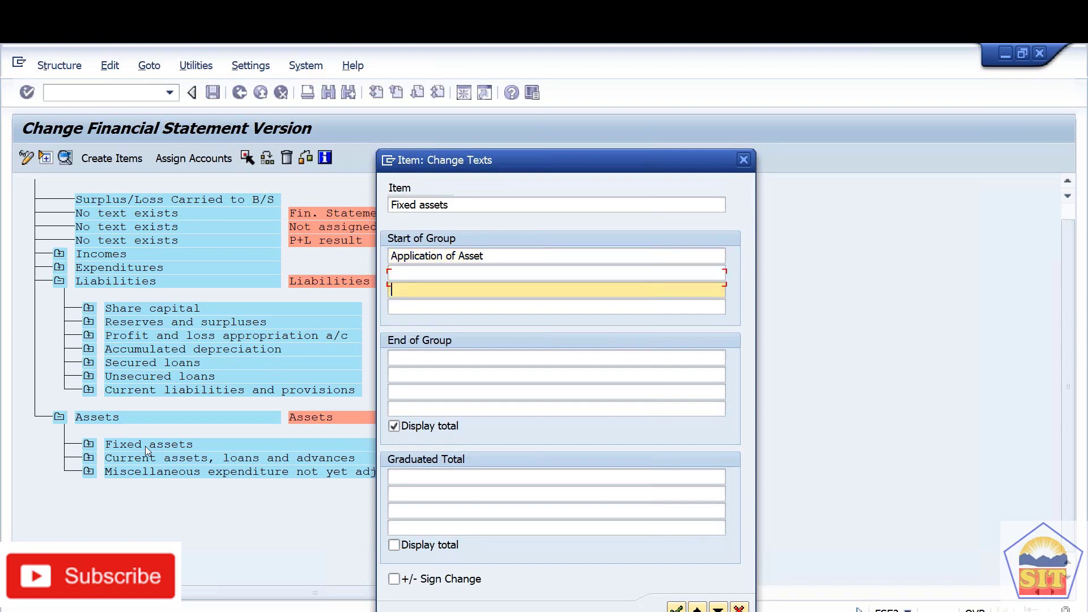
key(shift+Tab)
key(shift+Tab)
key(shift+Tab)
key(shift+Tab)
key(shift+Tab)
key(ctrl+c)
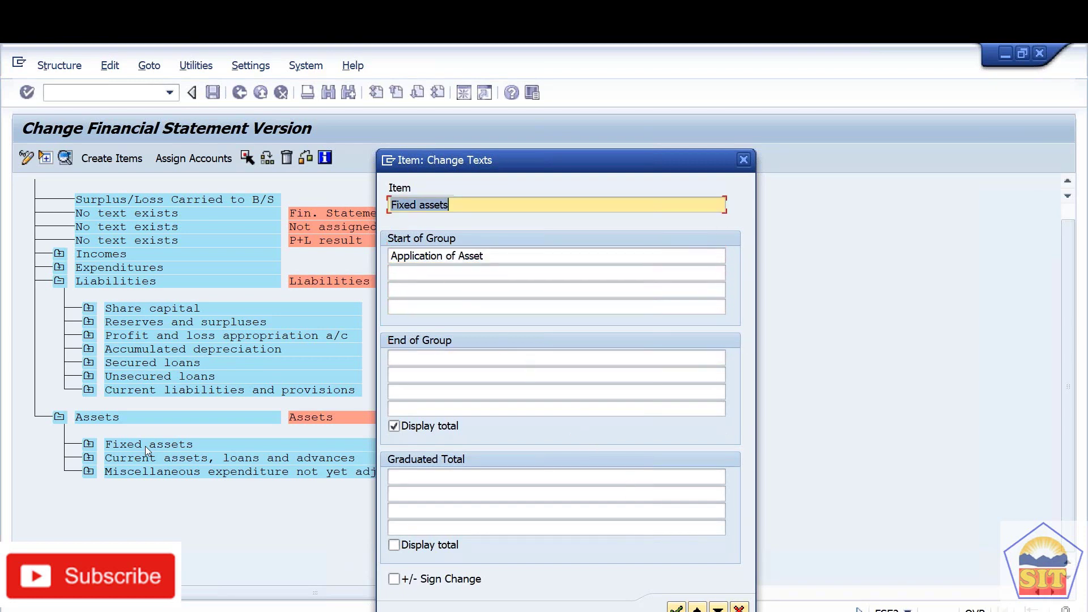
key(Tab)
key(Tab)
key(Tab)
key(Tab)
key(Tab)
key(ctrl+v)
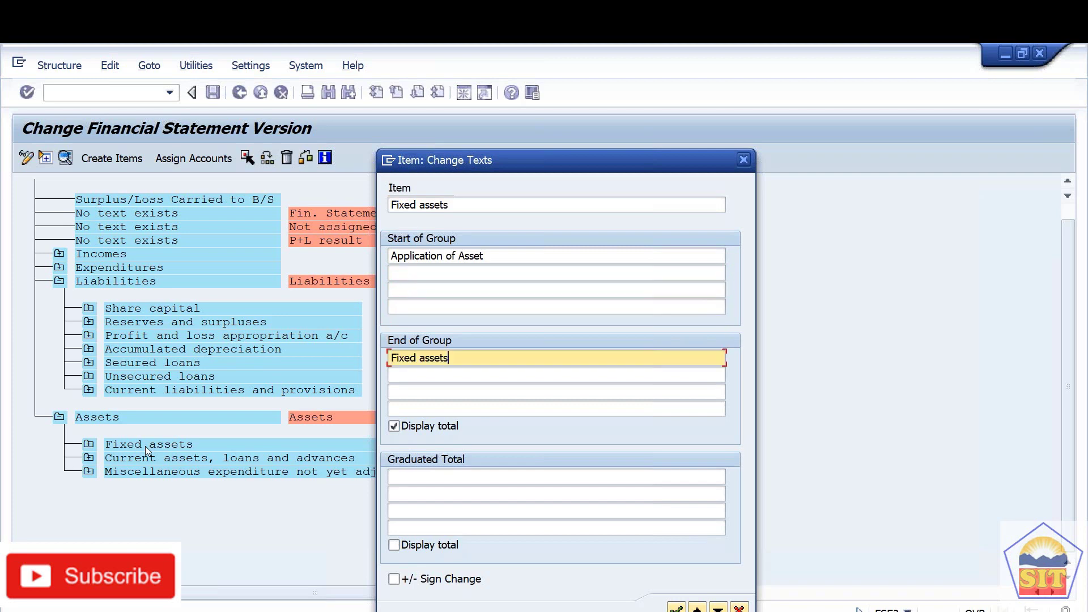
Set the End of Group text of the Current assets, loans and advances subitem to its copied item name and save the version.
key(Return)
double_click(145, 459)
key(ctrl+c)
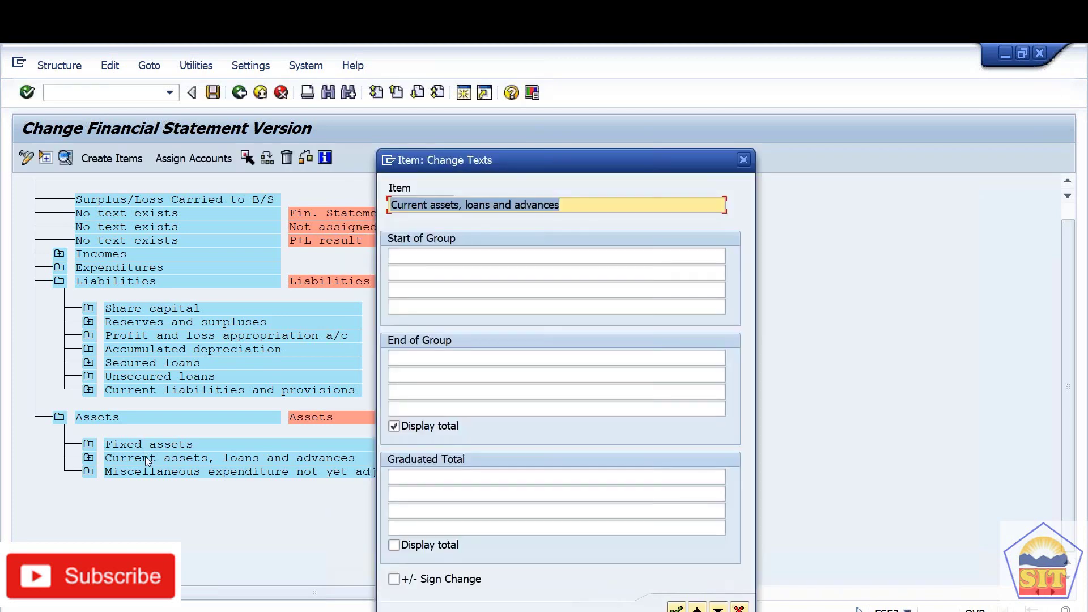
key(Tab)
key(Tab)
key(Tab)
key(Tab)
key(Tab)
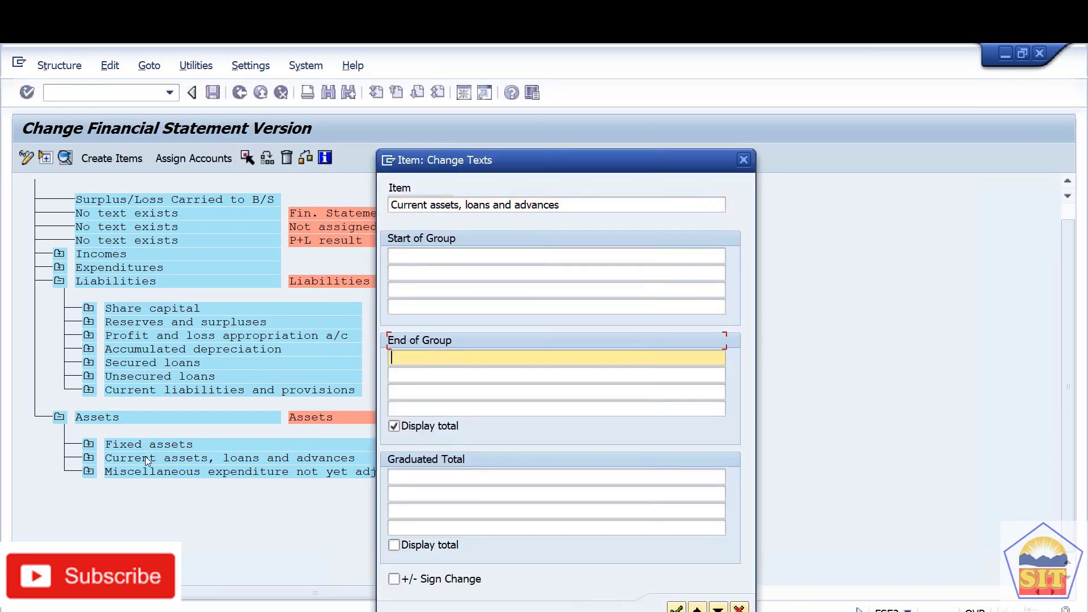
key(ctrl+v)
key(Return)
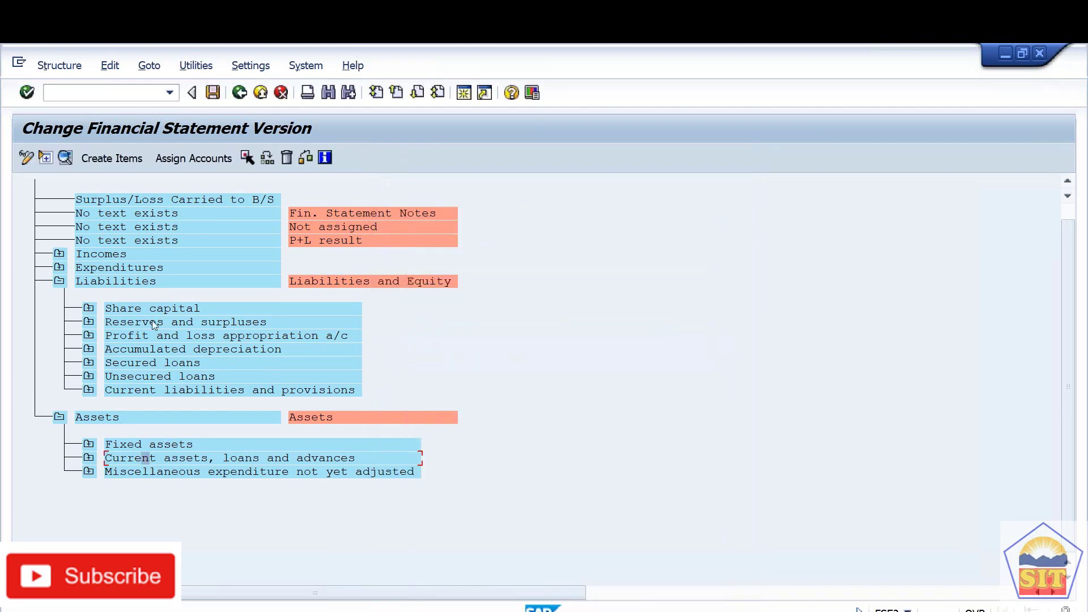
click(213, 92)
Switch to the Word notes and copy the balance sheet / P&L statement transaction code S_ALR_87012284.
key(alt+Tab)
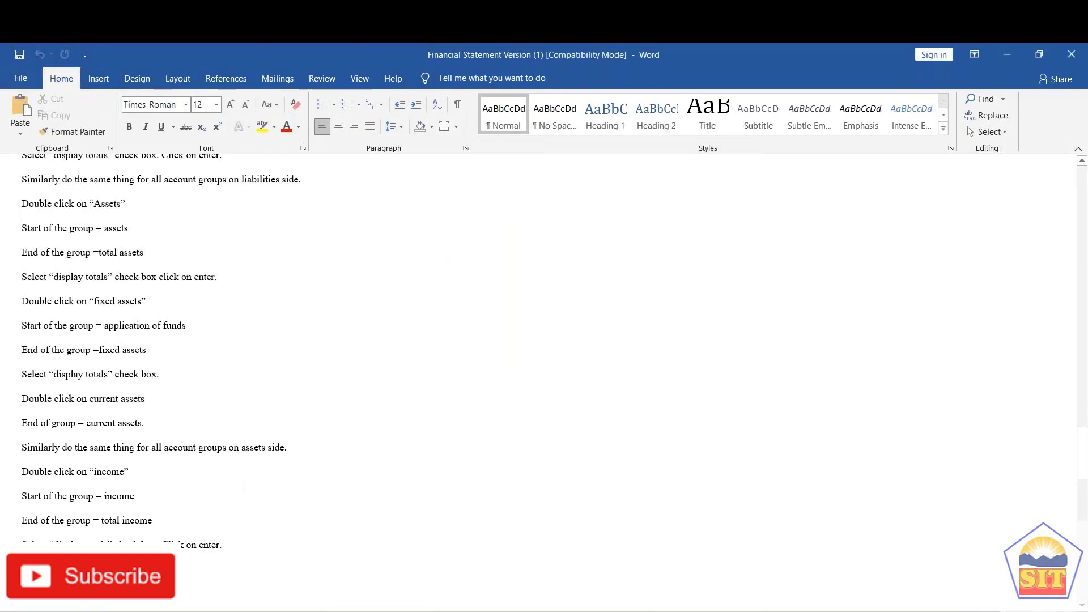
key(Down)
scroll(548, 382, down, 6)
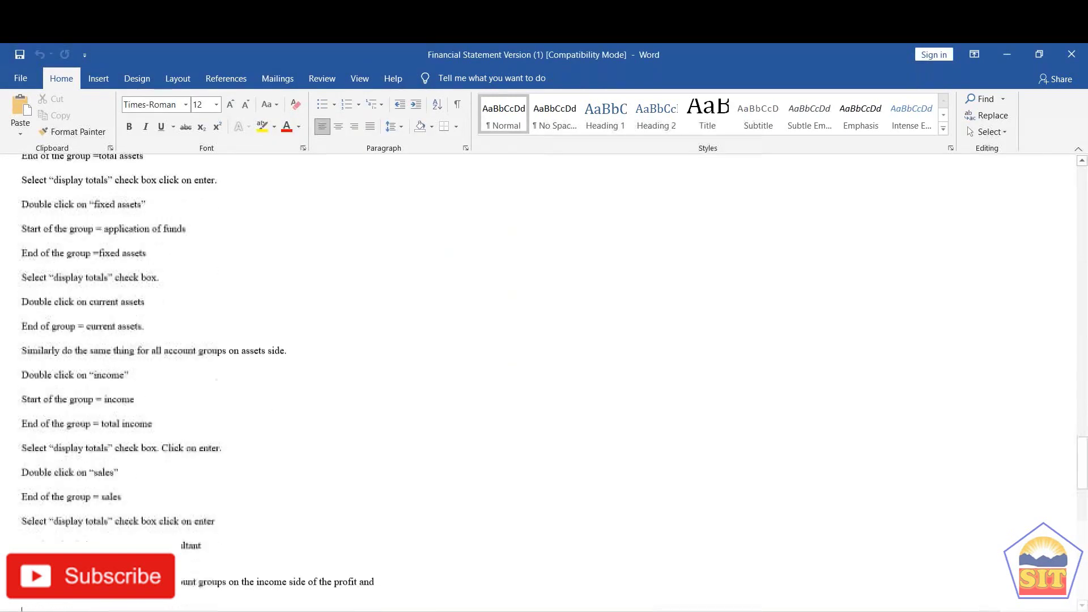
scroll(549, 383, down, 7)
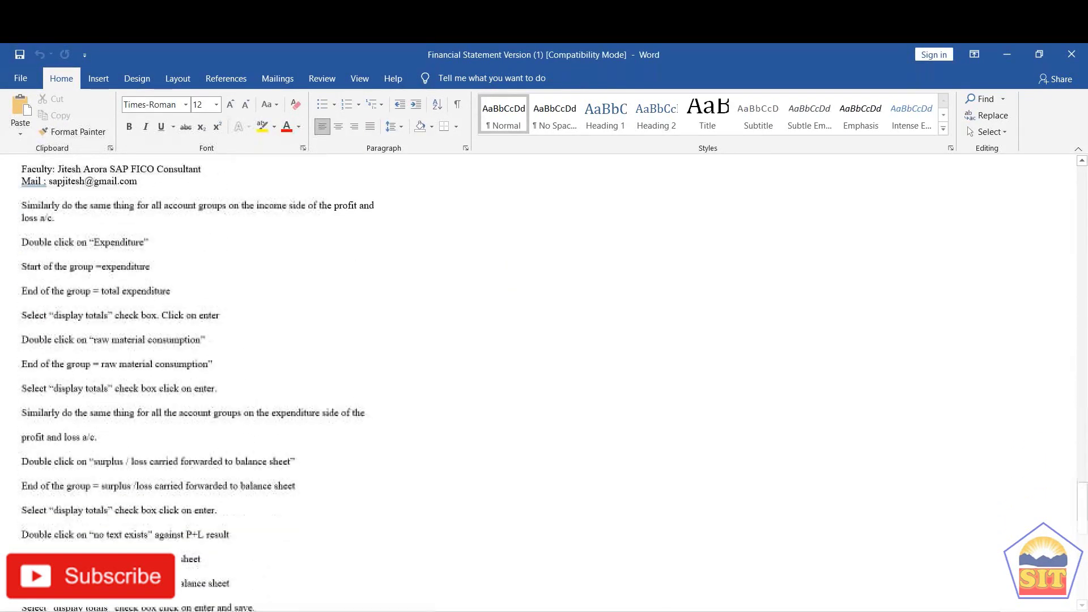
scroll(548, 382, down, 2)
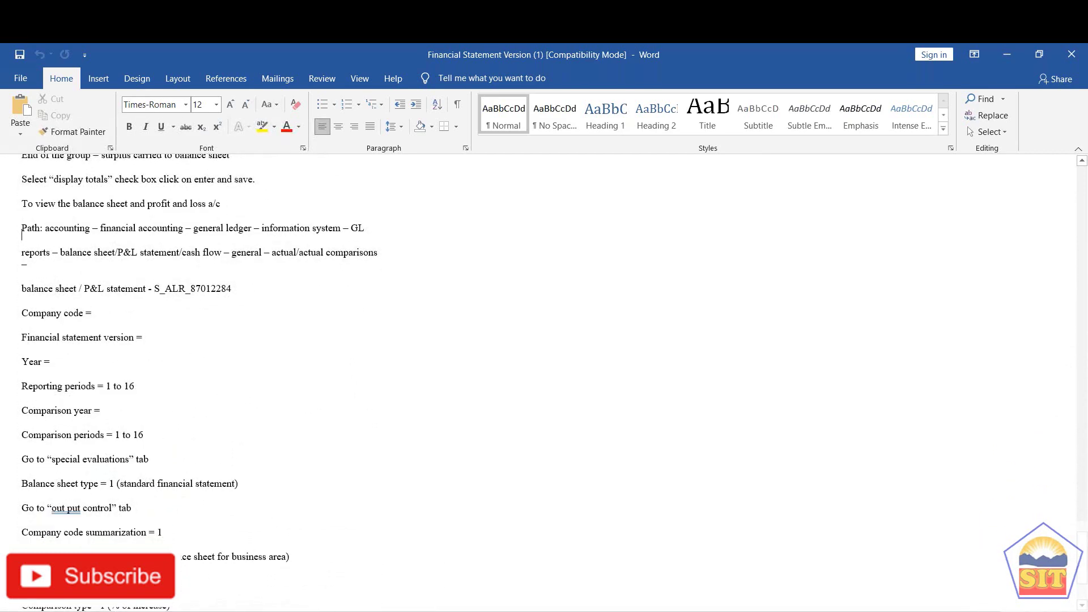
key(shift+Left)
key(shift+Left)
key(shift+Left)
key(shift+Left)
key(shift+Left)
key(shift+Left)
key(shift+Left)
key(shift+Left)
key(shift+Left)
key(shift+Left)
key(shift+Left)
key(shift+Left)
key(shift+Left)
key(shift+Left)
key(ctrl+c)
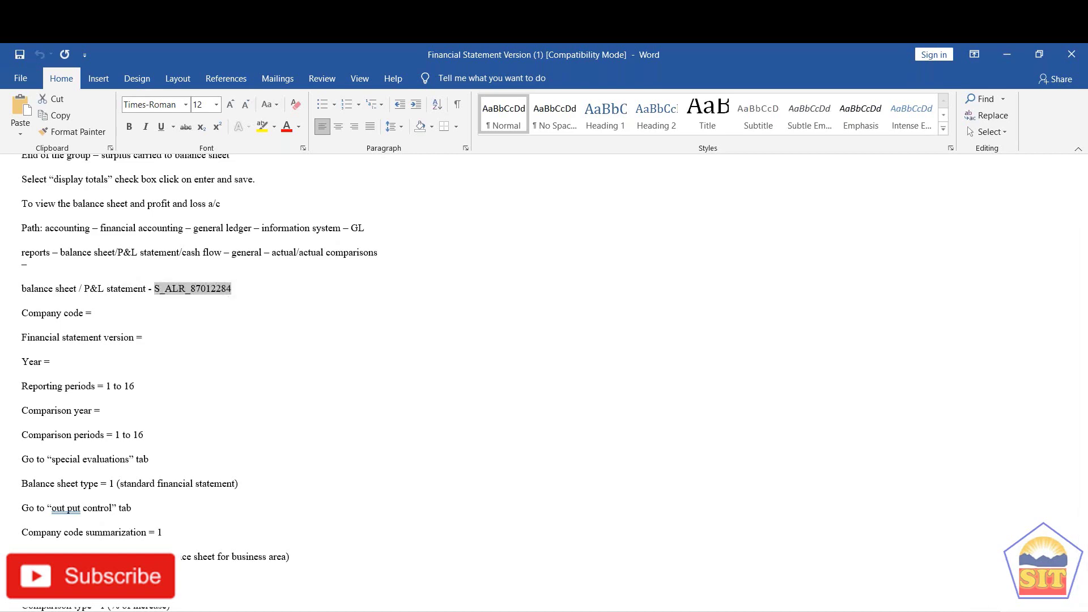
Switch back to SAP, leave the item structure and start the copied transaction with /nS_ALR_87012284.
key(alt+Tab)
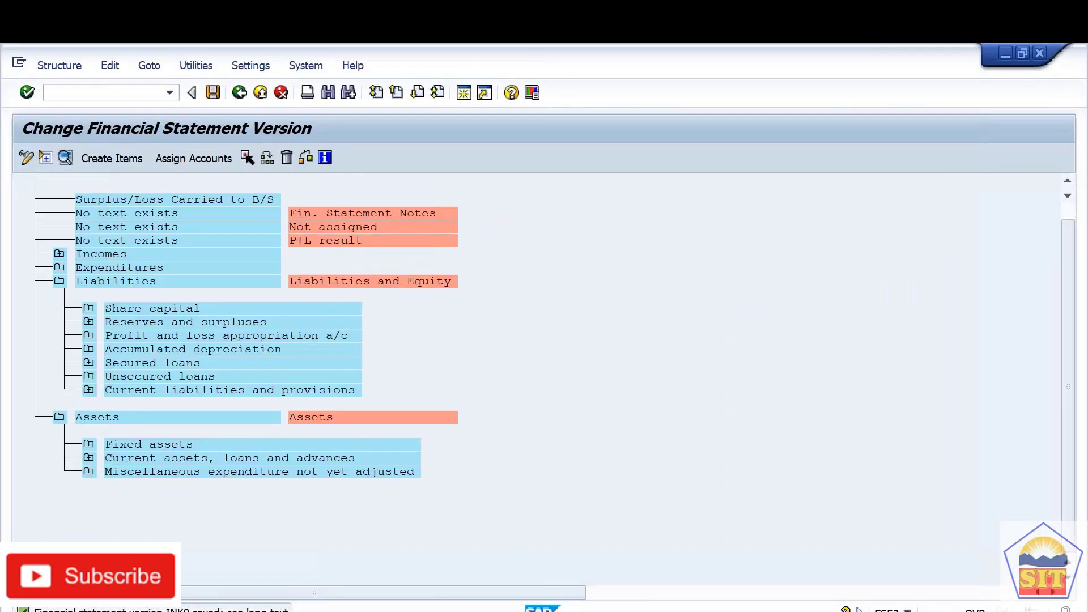
click(239, 93)
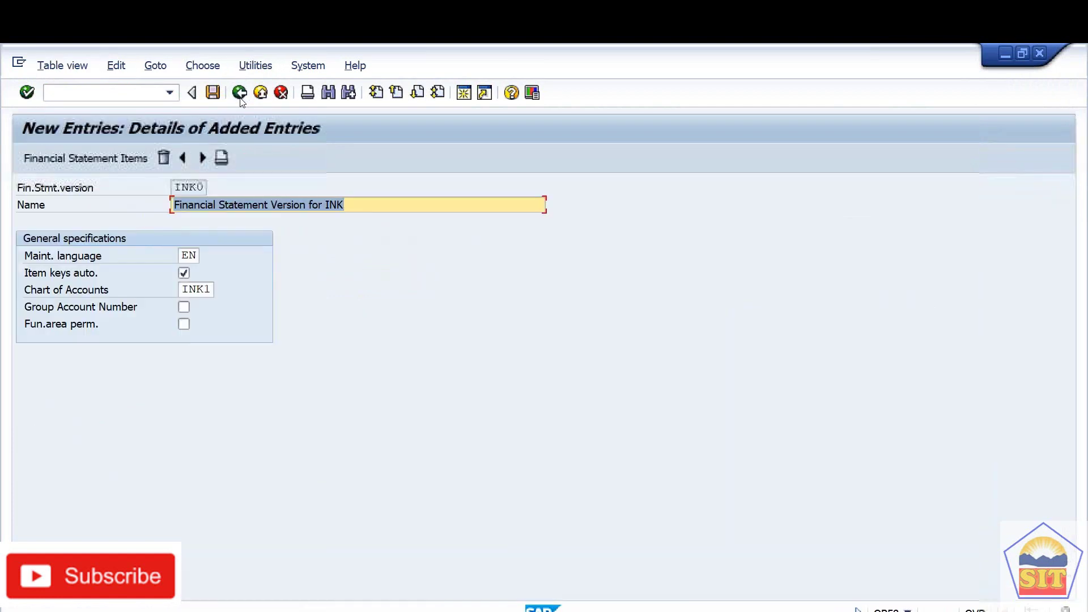
click(130, 93)
text(/n)
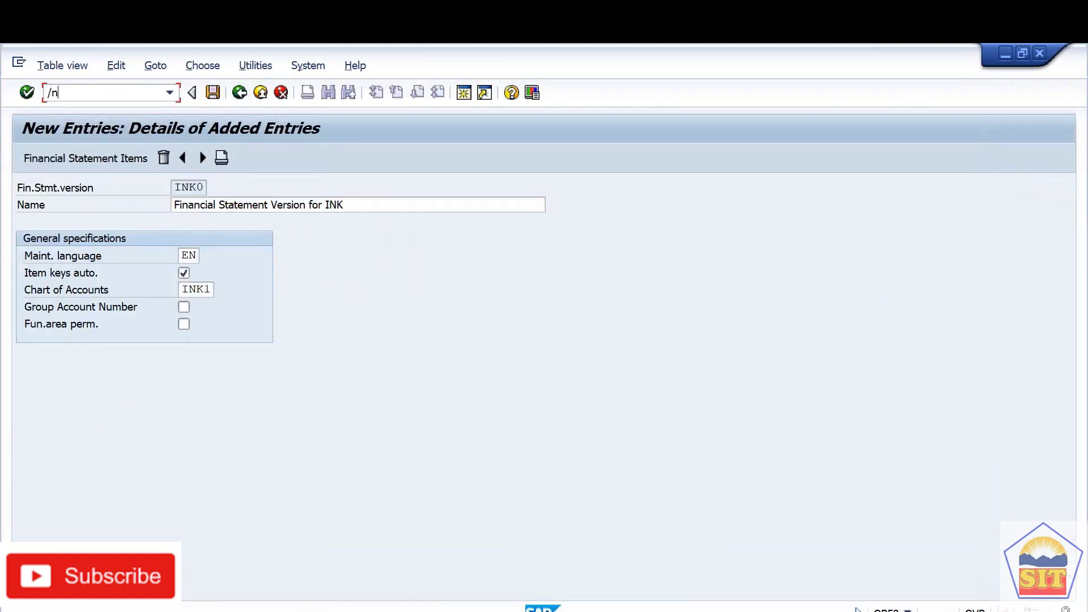
key(ctrl+v)
key(Return)
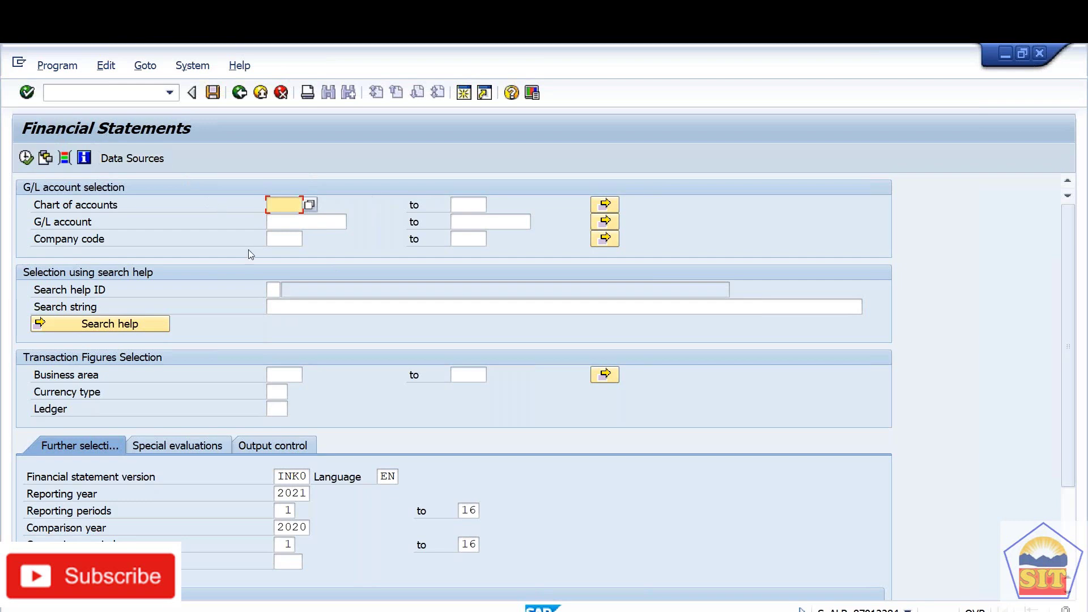
Set the chart of accounts to ink1 and the G/L account range to 1 to all.
text(ink1)
key(Tab)
key(Tab)
text(1)
key(Tab)
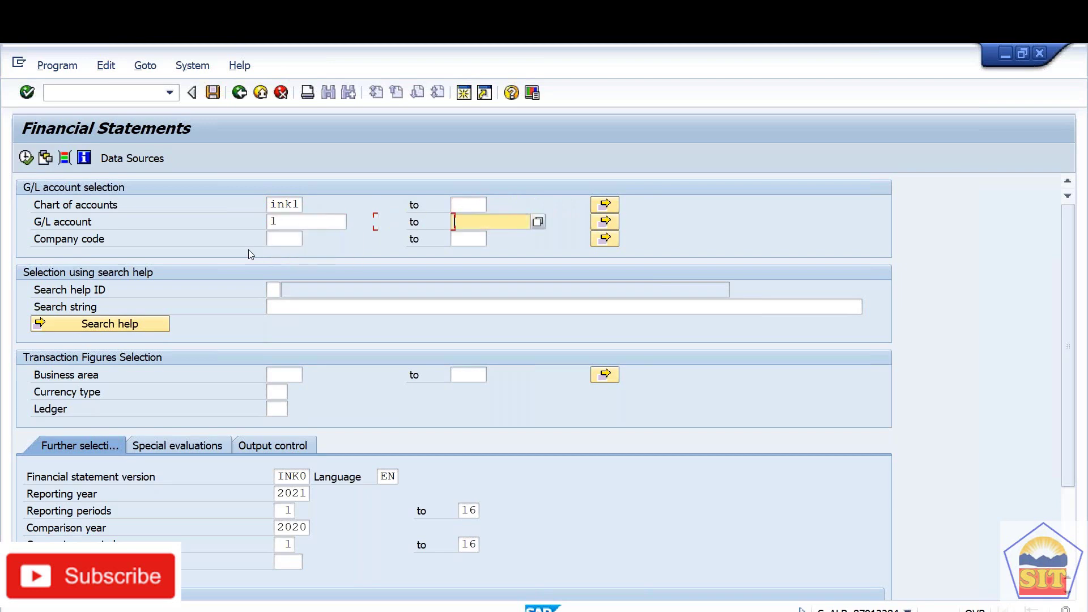
text(all)
key(Tab)
Set the company code to ink0 and execute the financial statements report.
key(Tab)
key(shift+Tab)
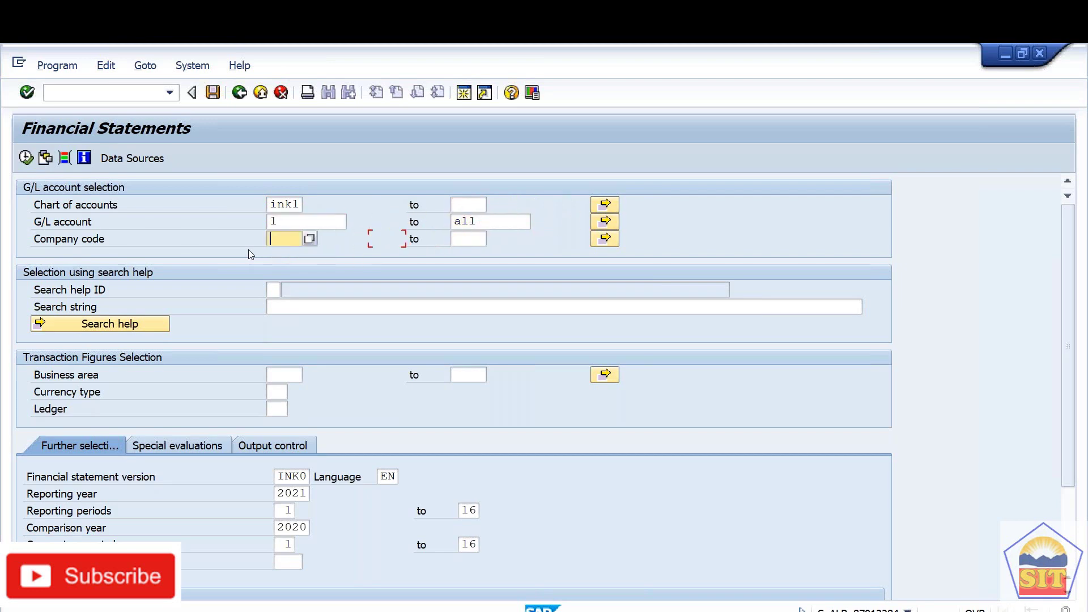
text(ink0)
key(Tab)
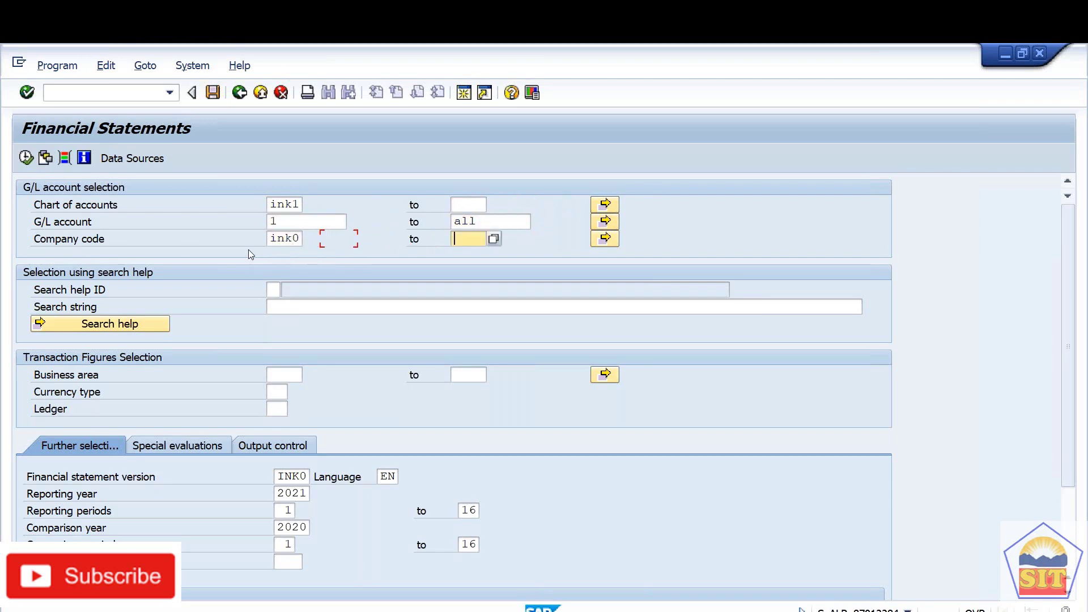
key(Tab)
key(Tab)
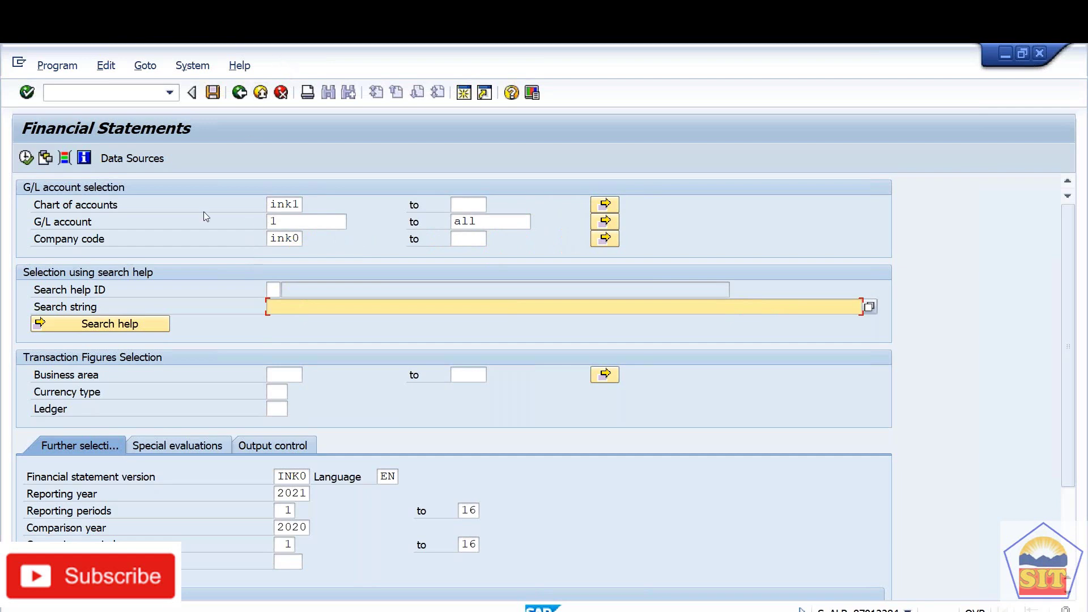
click(287, 477)
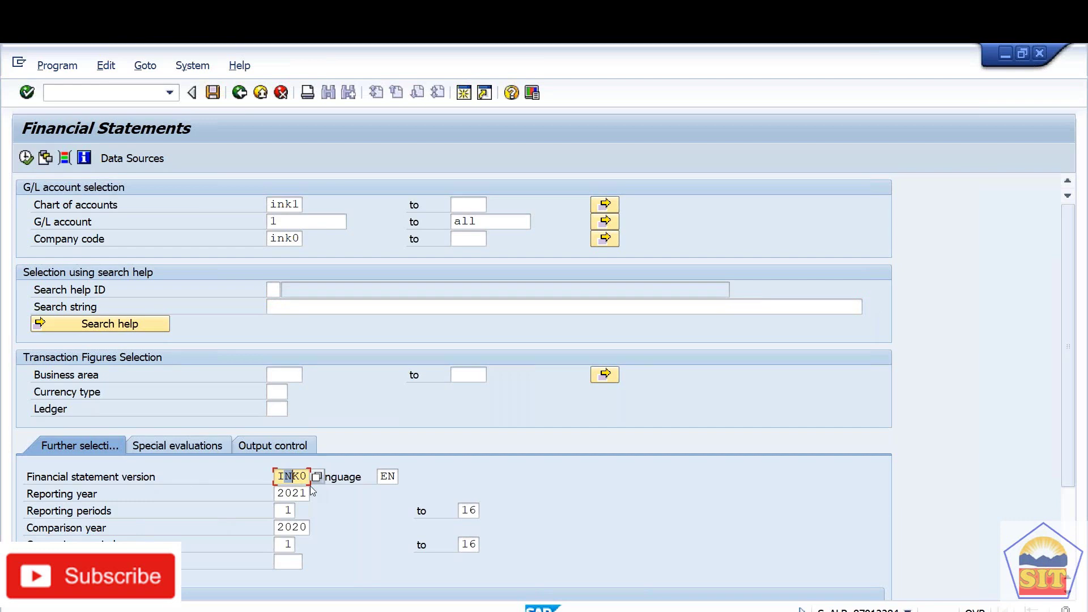
drag(284, 493, 309, 493)
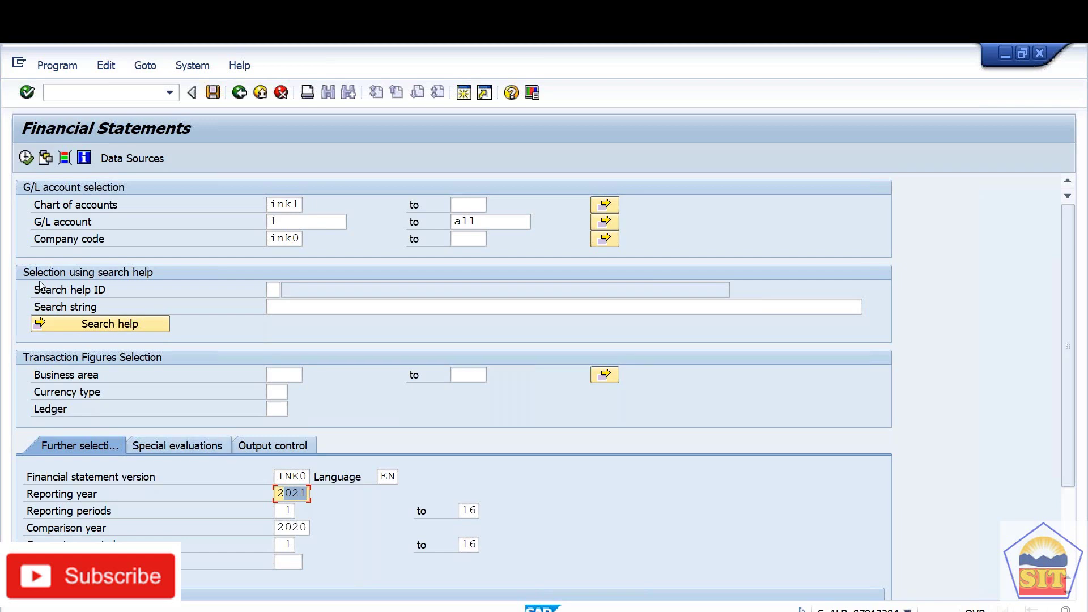
click(26, 157)
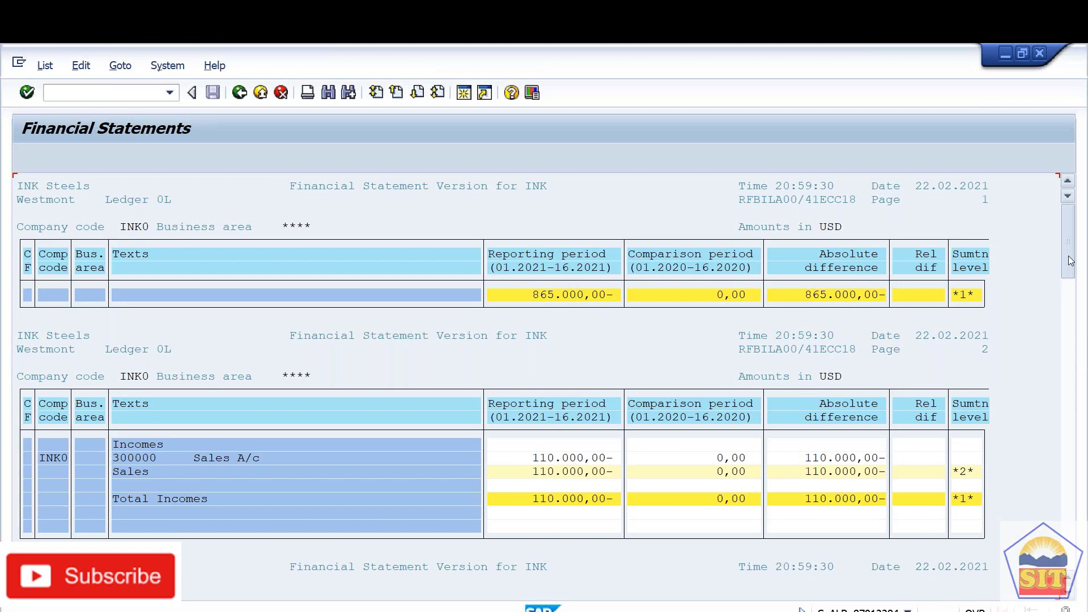
Examine the Incomes and Expenditures sections of the report, checking each expenditure group's subtotal and the overall totals.
drag(1069, 261, 1069, 298)
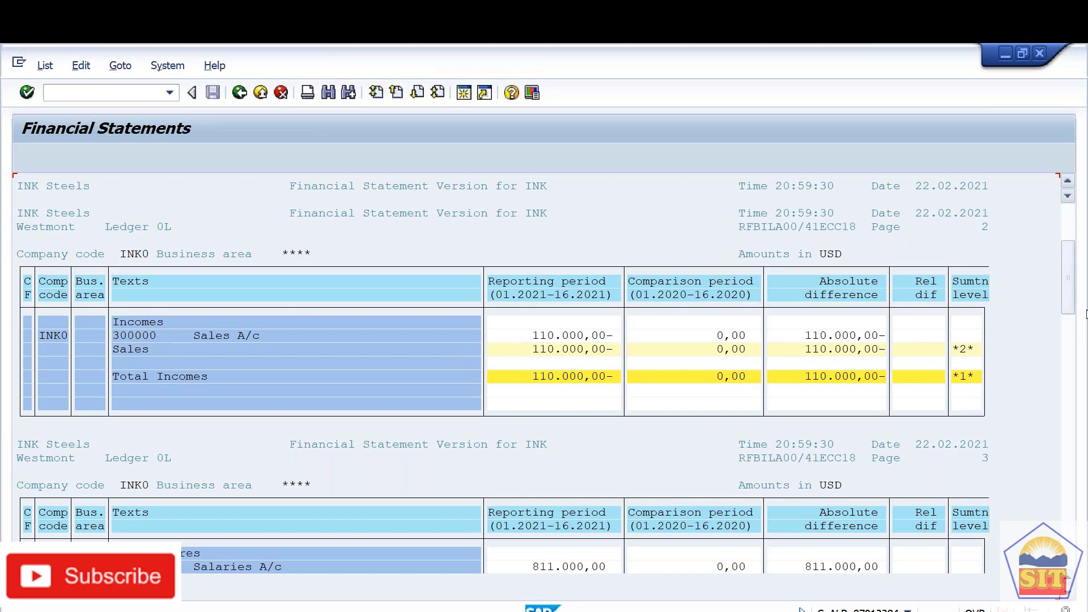
drag(1068, 294, 1073, 342)
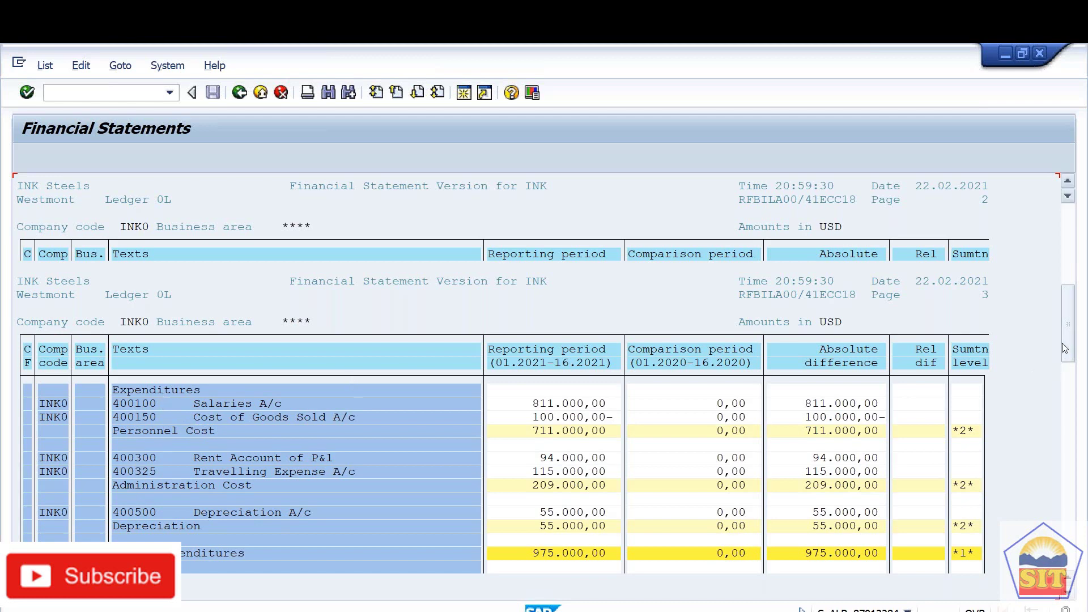
scroll(1076, 347, down, 1)
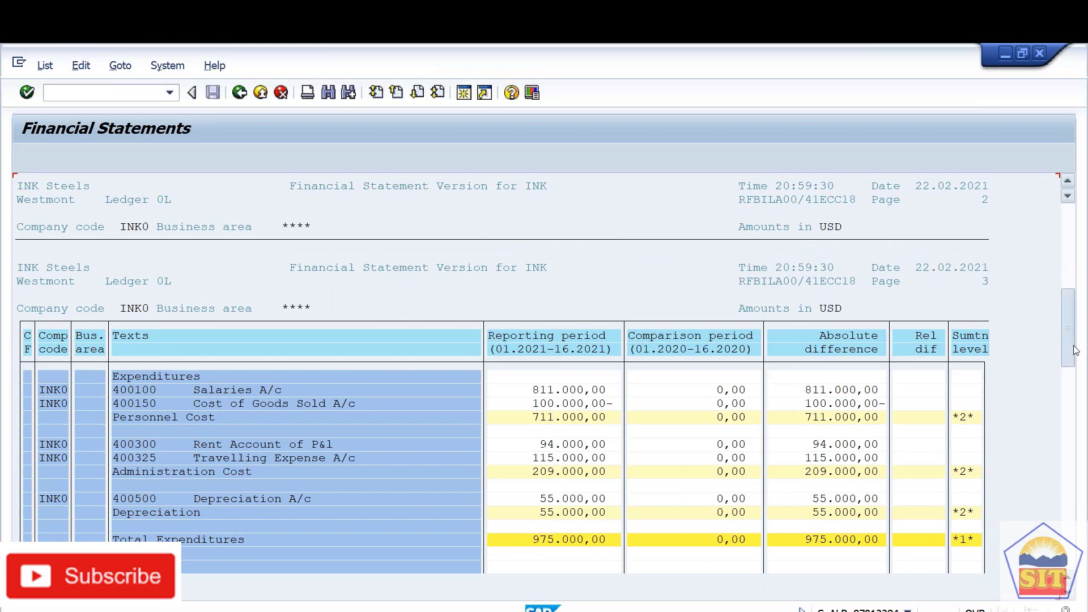
scroll(278, 369, down, 2)
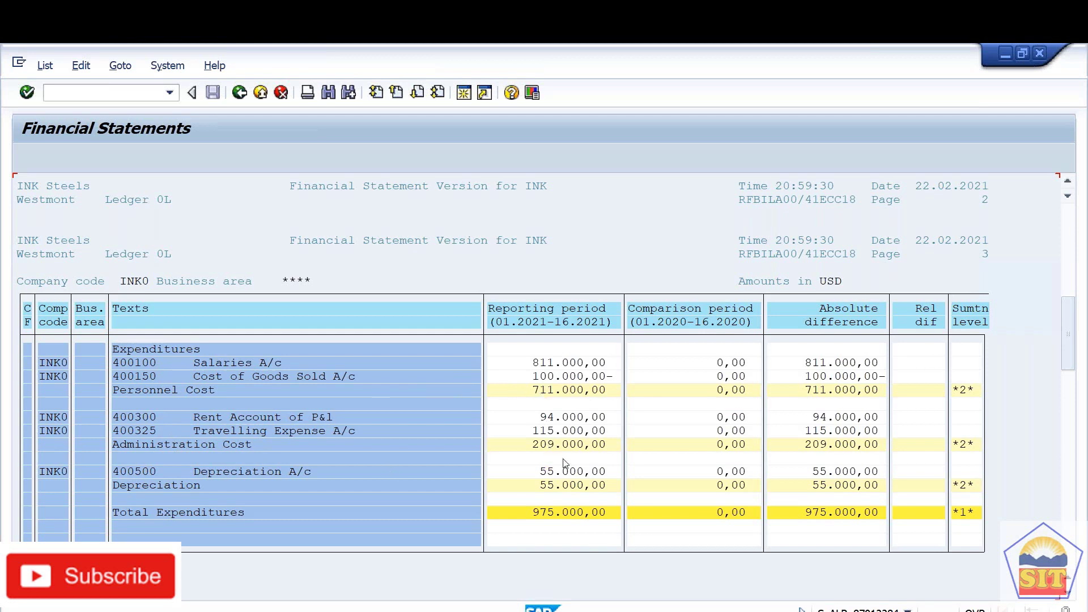
click(554, 393)
click(565, 447)
click(564, 487)
click(568, 516)
drag(1071, 341, 1073, 292)
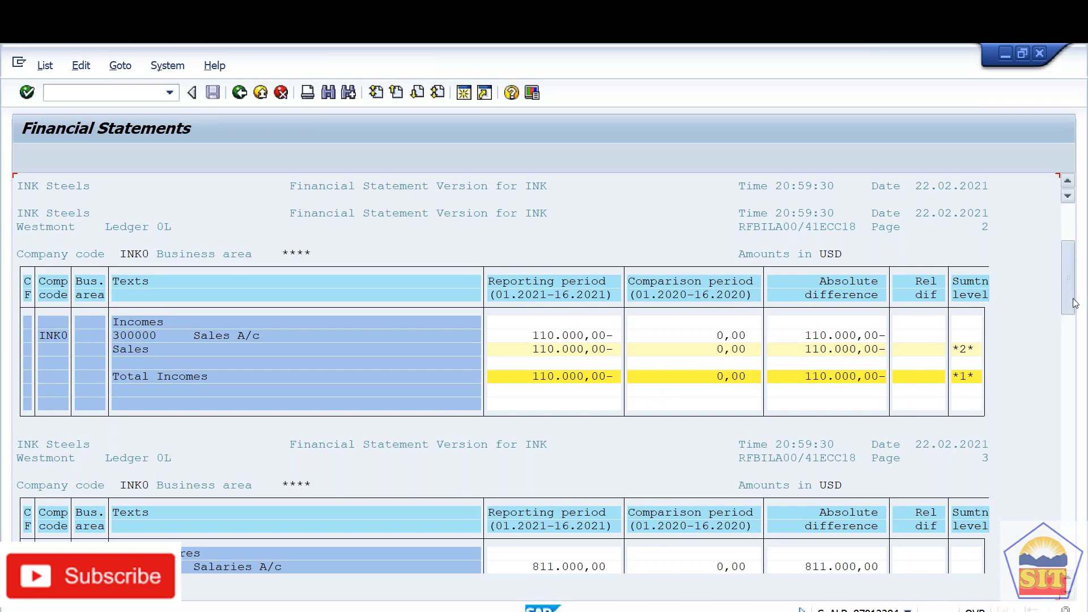
Examine the Liabilities and Assets sections of the report and compare Total Liabilities with Total Assets.
drag(1076, 304, 1078, 434)
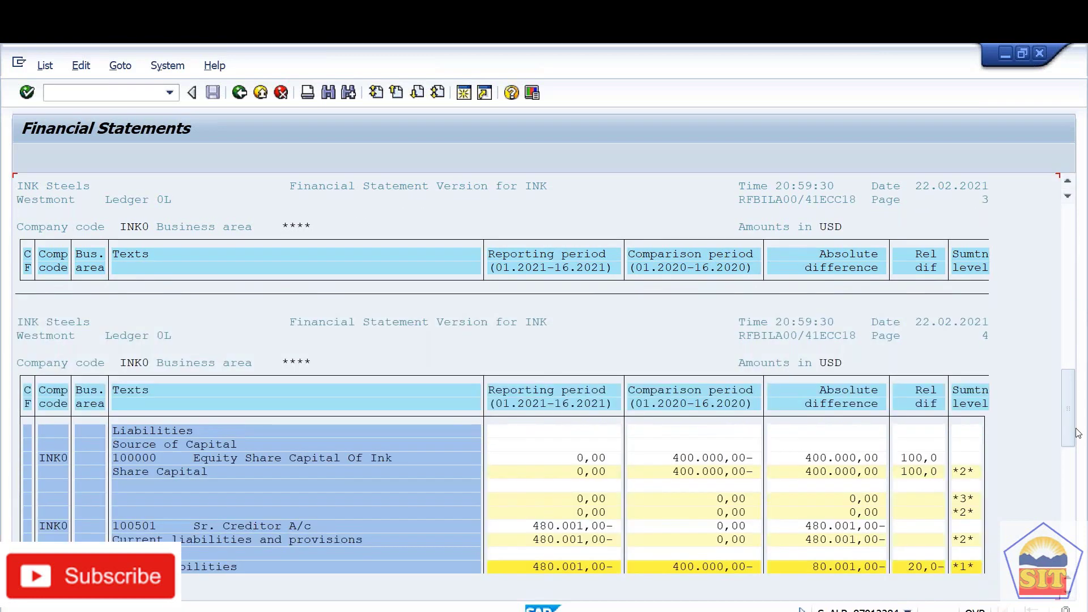
key(super+Right)
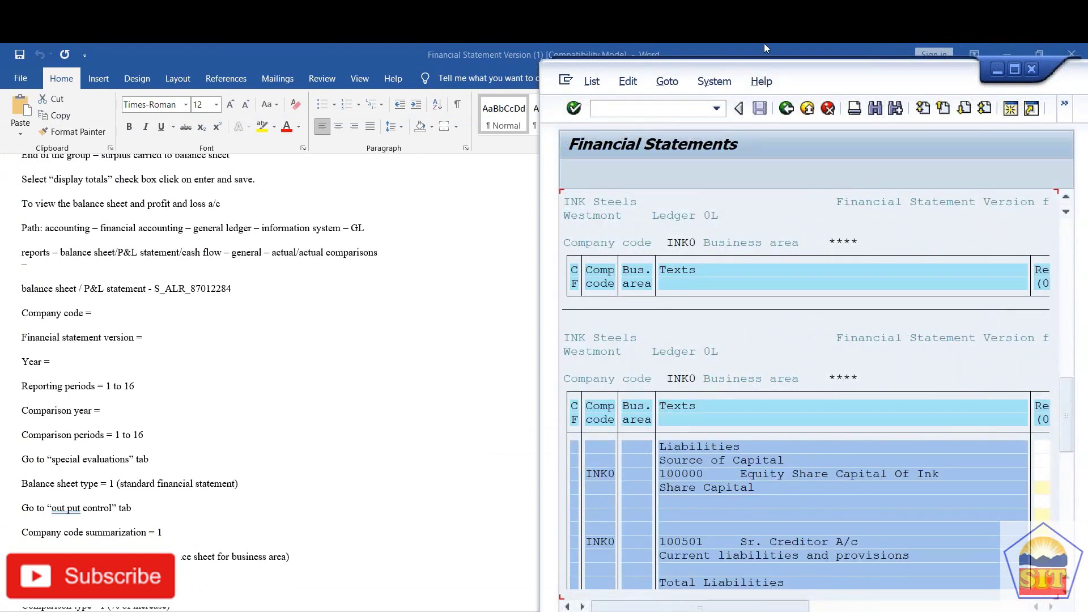
double_click(748, 70)
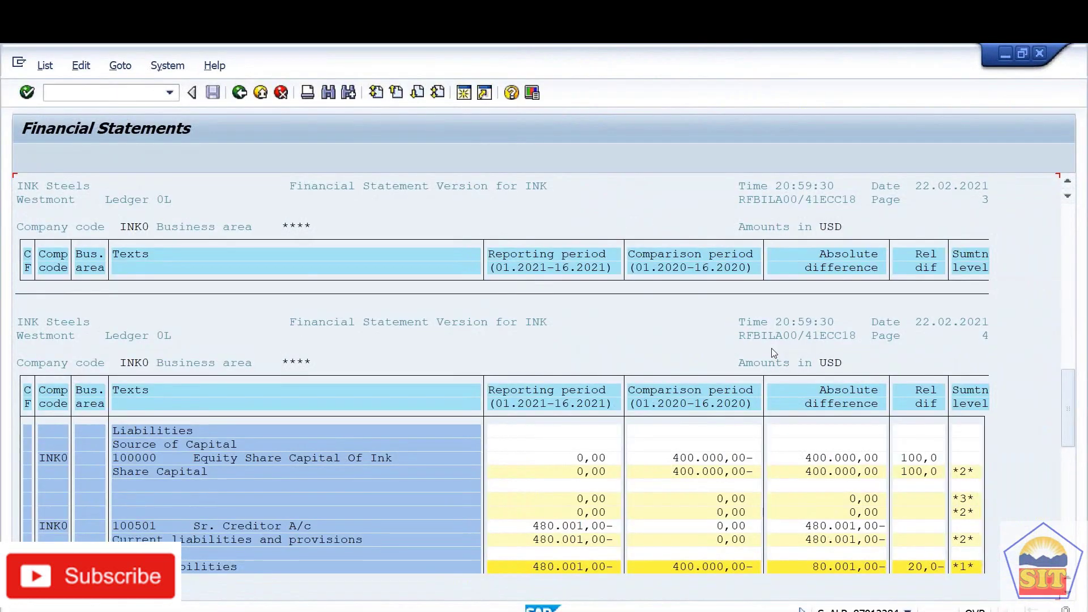
scroll(774, 353, down, 5)
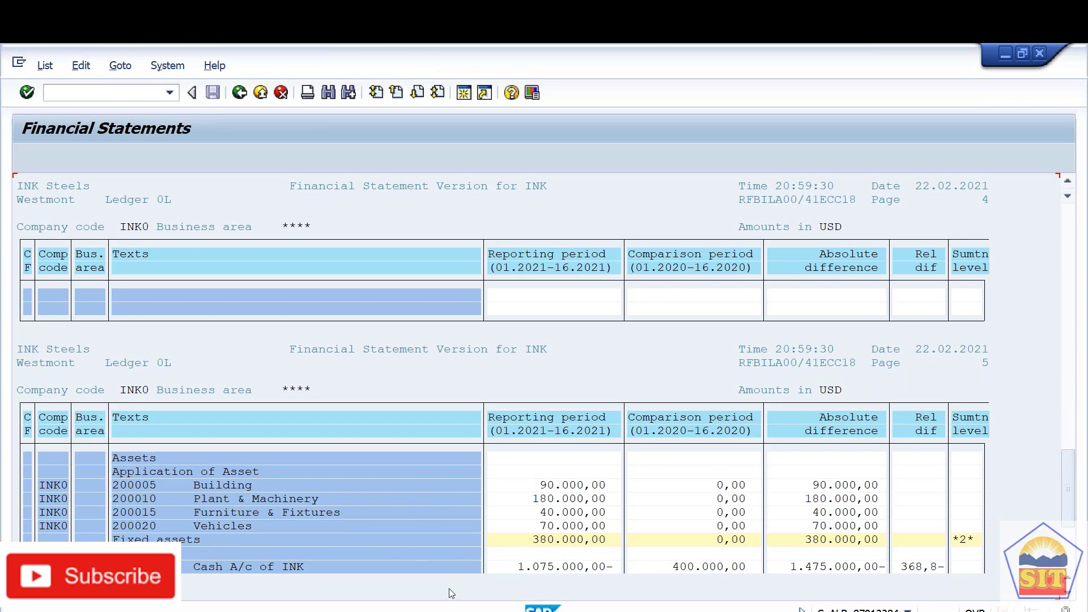
scroll(449, 589, down, 5)
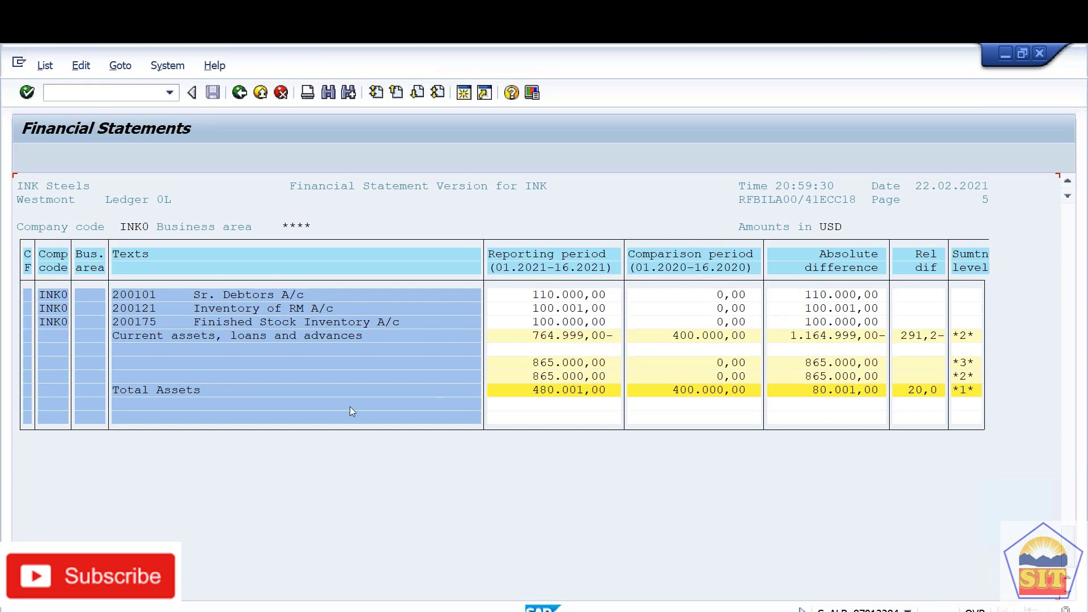
scroll(352, 412, up, 5)
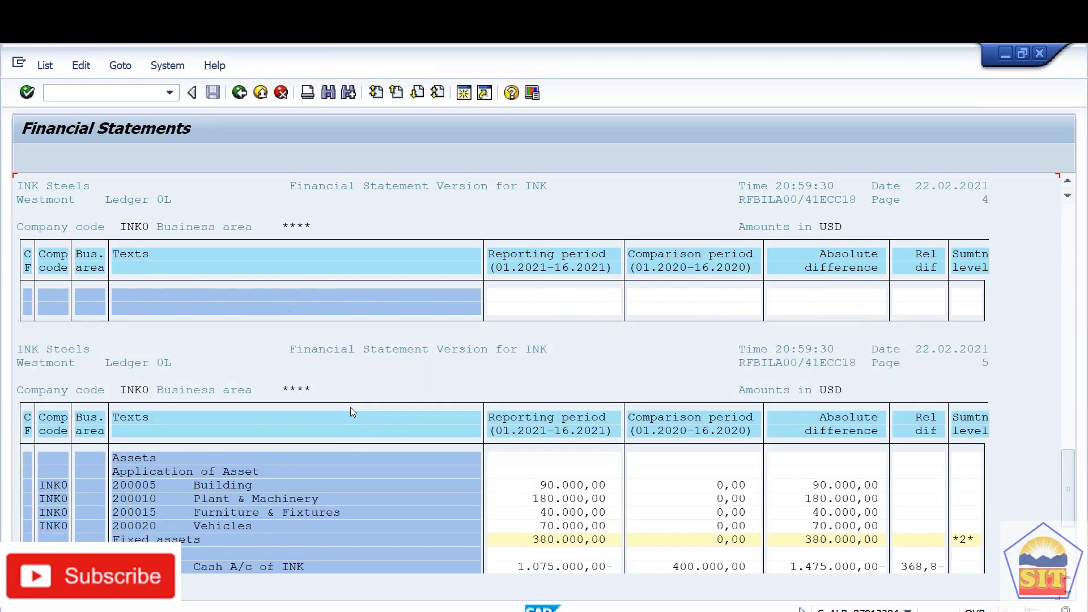
scroll(351, 412, up, 5)
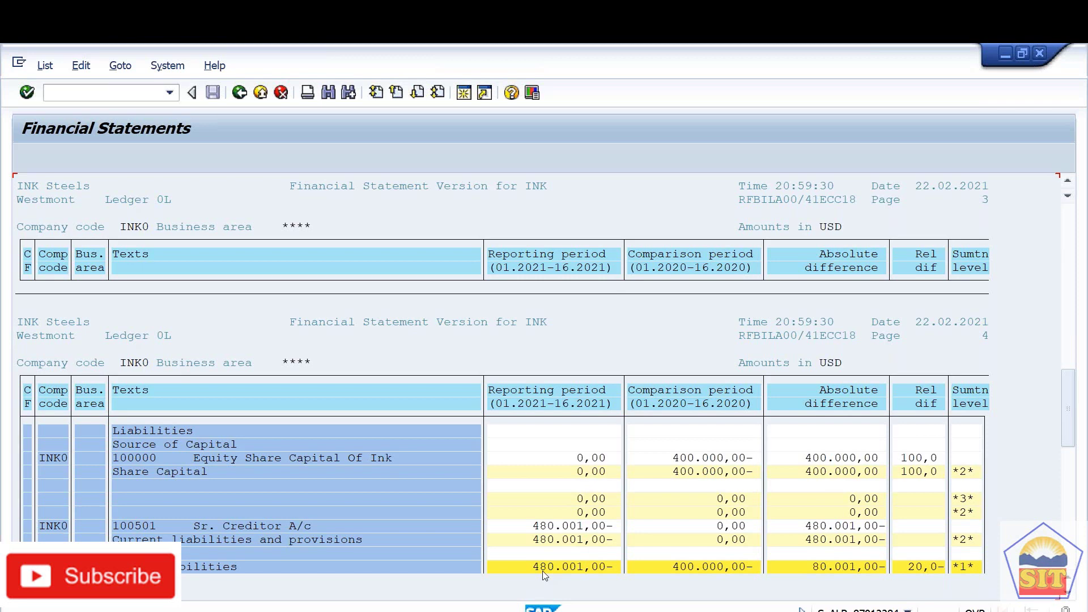
scroll(543, 573, down, 3)
scroll(544, 575, down, 3)
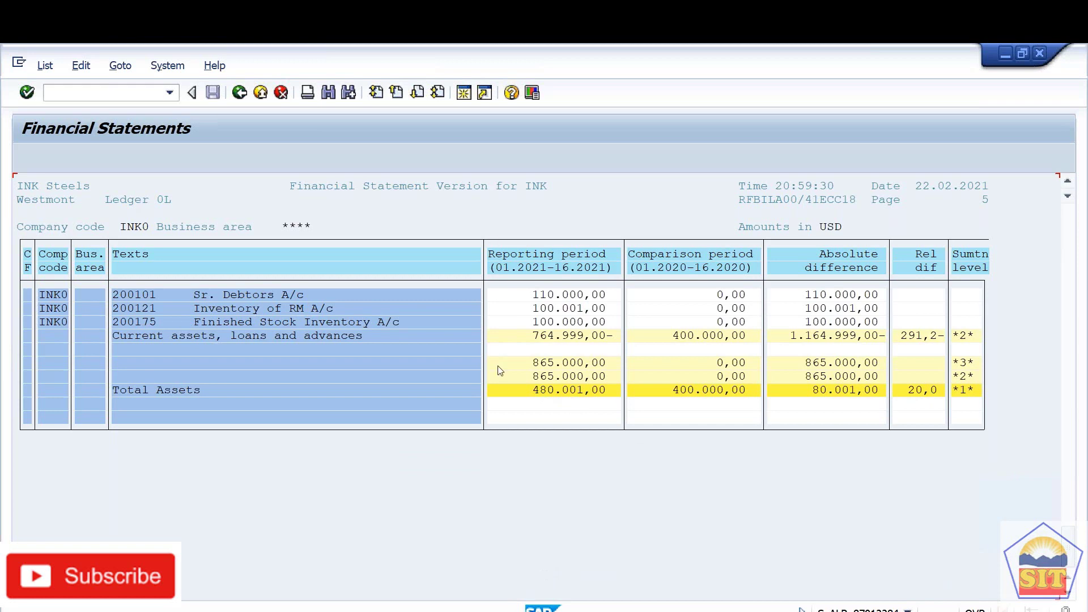
Leave the report output for its selection screen and switch to the Word notes on the report parameters.
click(238, 97)
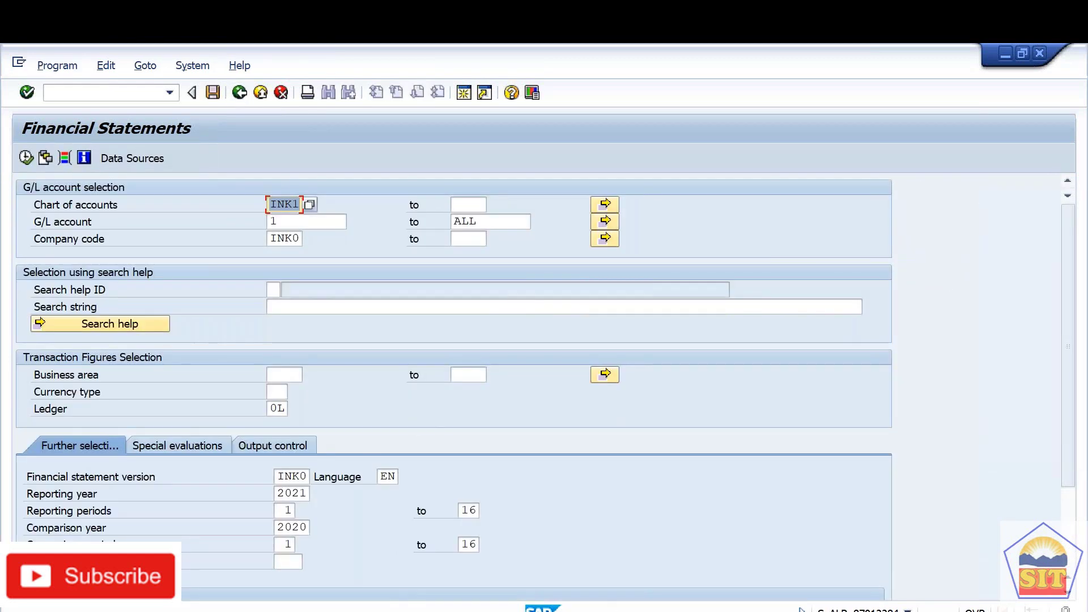
key(alt+Tab)
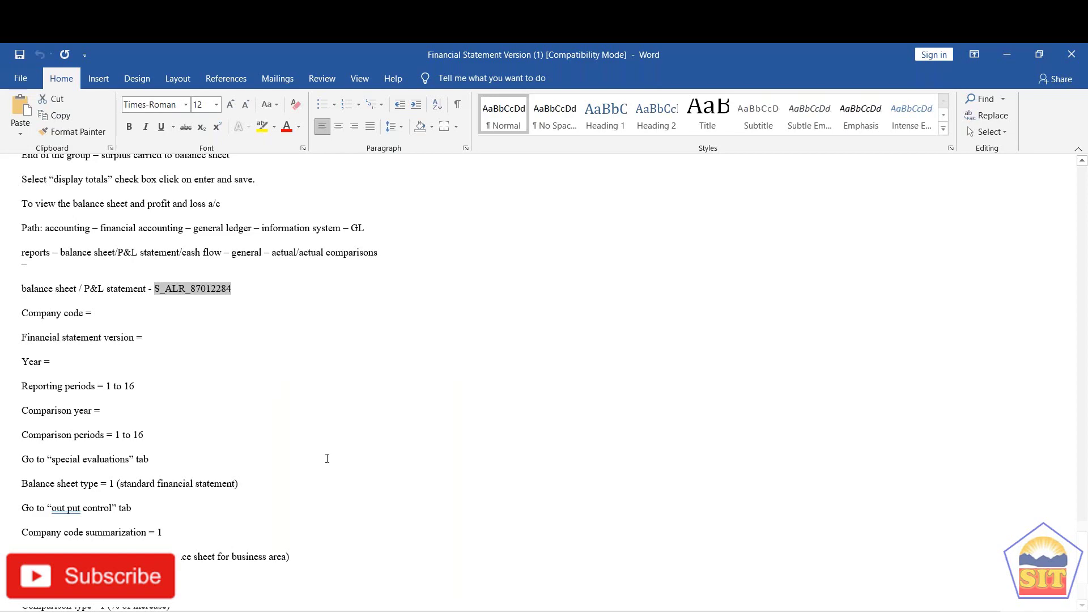
click(327, 458)
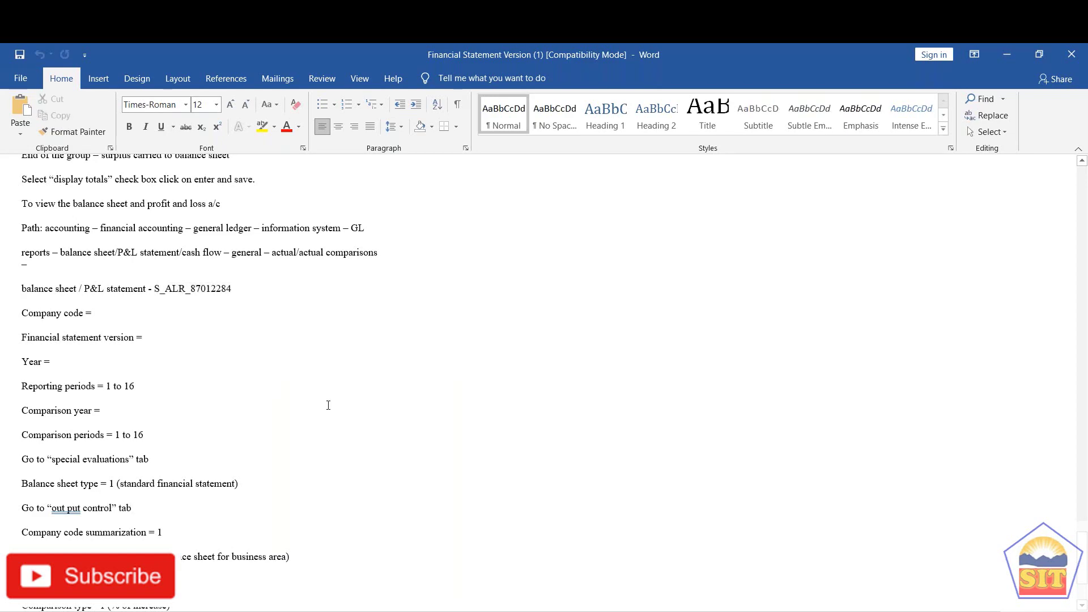